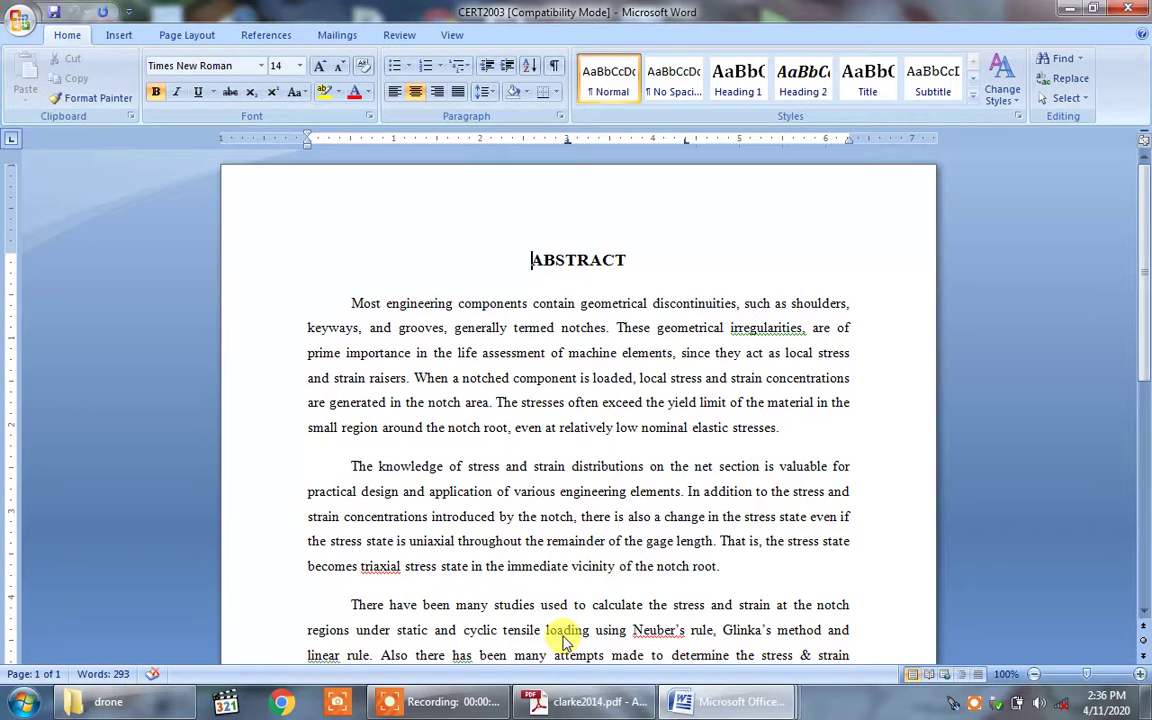
Step: Bring the clarke2014.pdf drone article forward in Adobe Reader
click(577, 701)
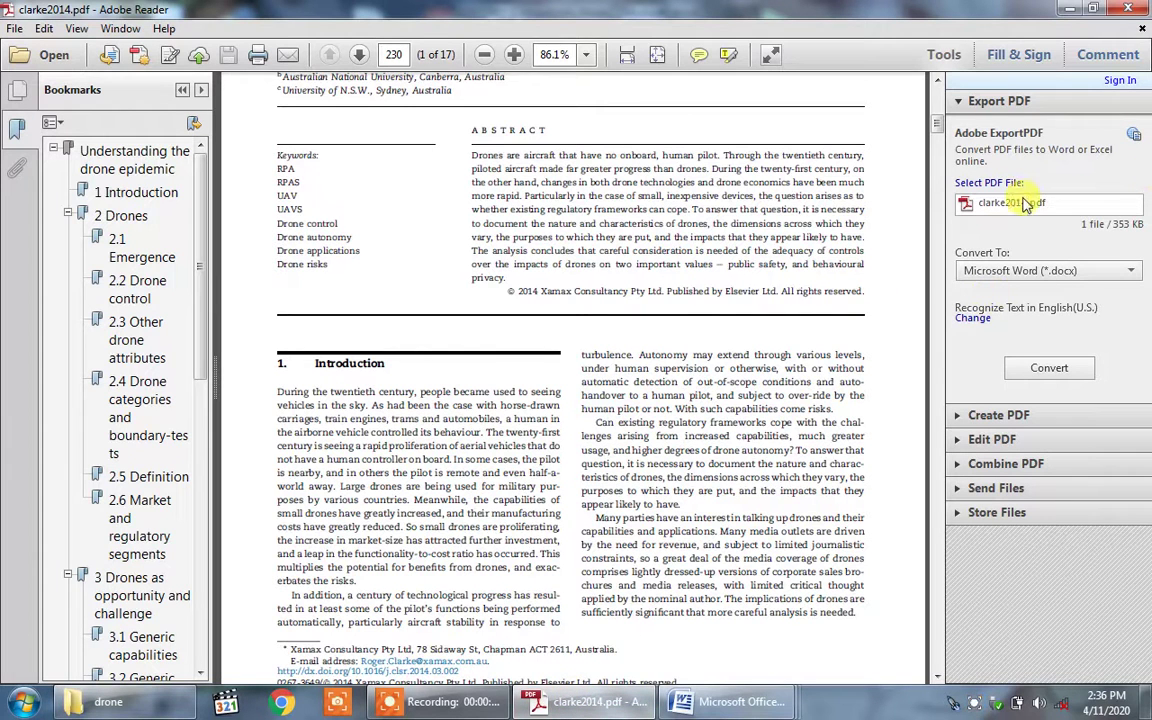
Step: Scroll the drone article up to its title page, then return to the CERT2003 Word document
drag(936, 128, 942, 84)
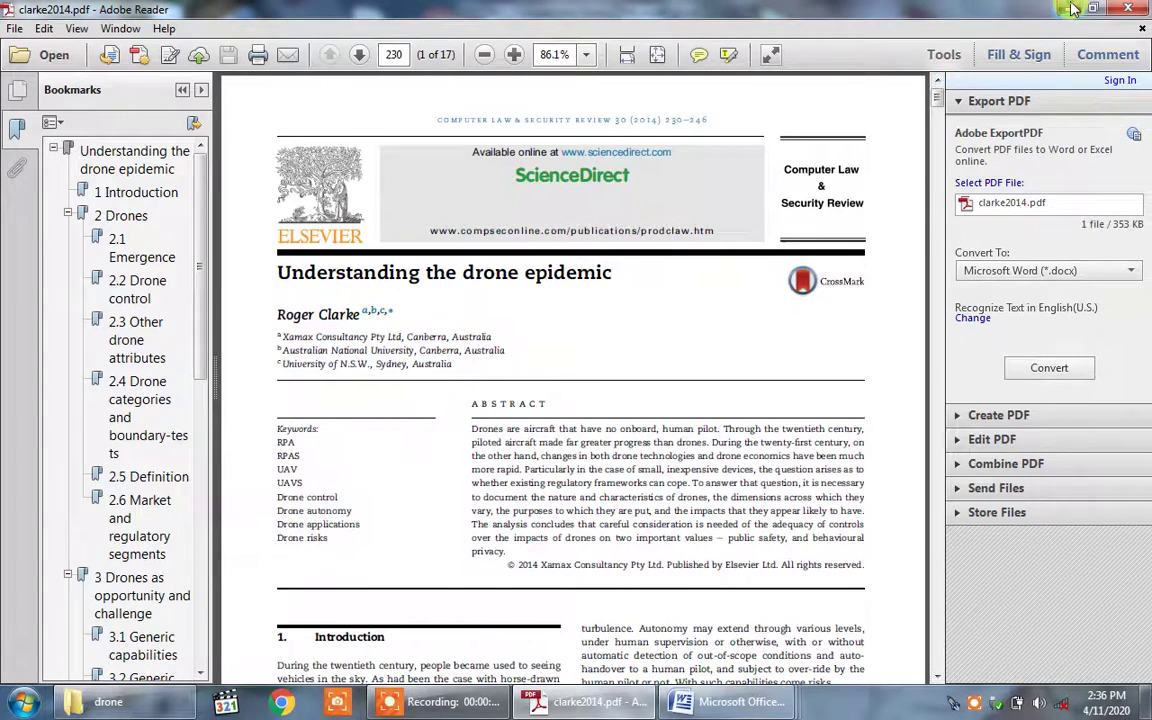
key(alt+Tab)
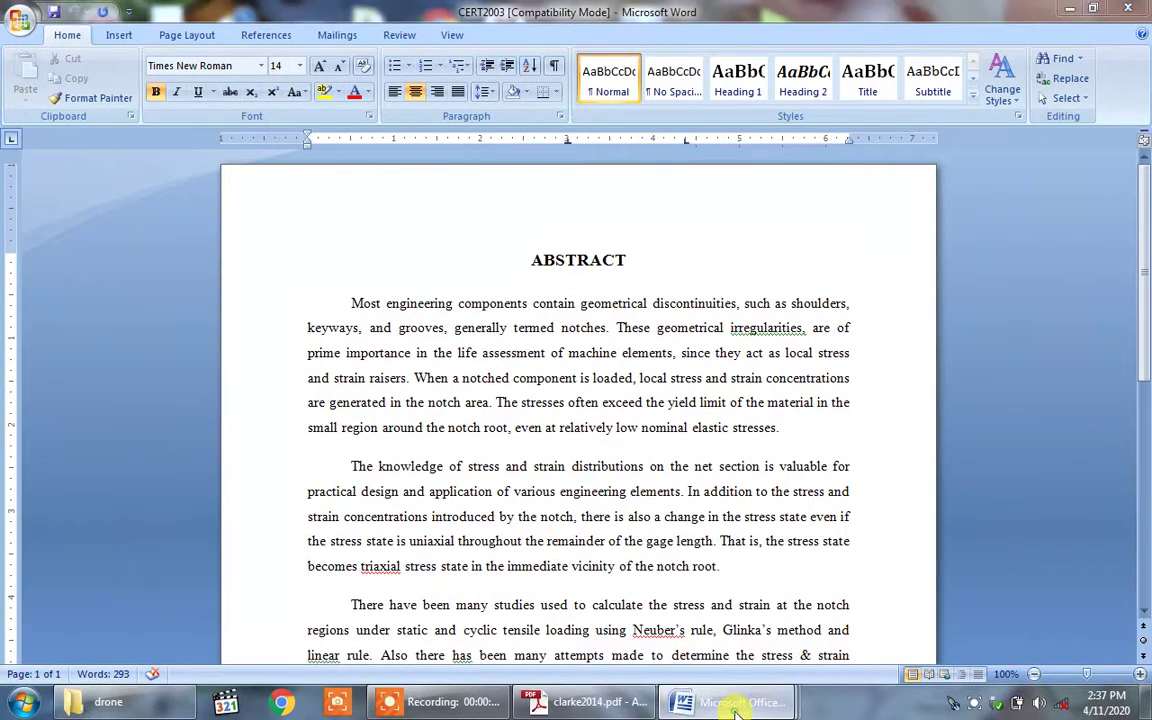
Step: Switch Word from Front Pages to the Seminar report Writing Guideline document
mouse_move(737, 708)
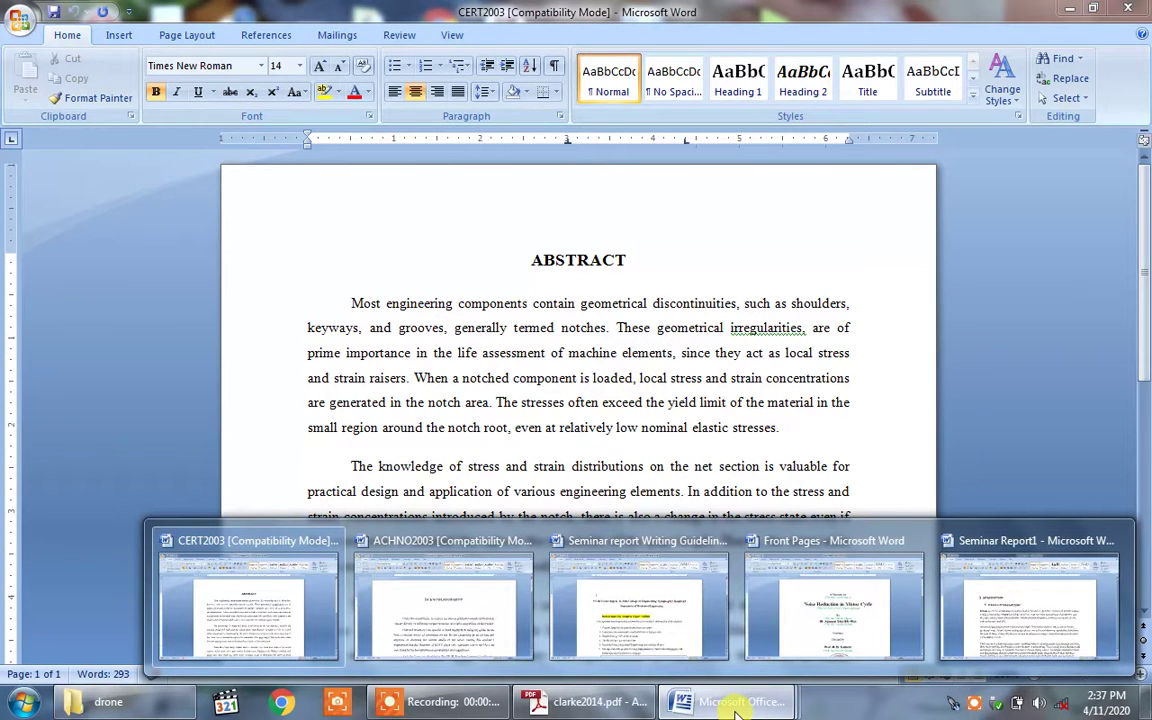
click(820, 632)
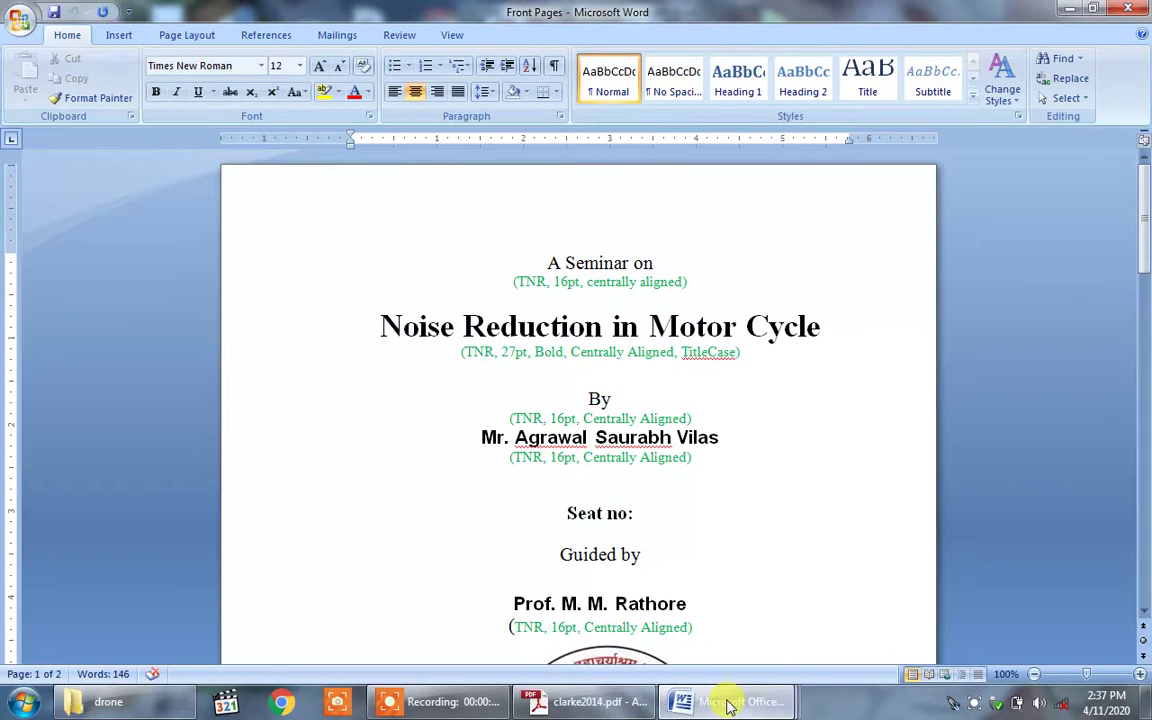
click(662, 600)
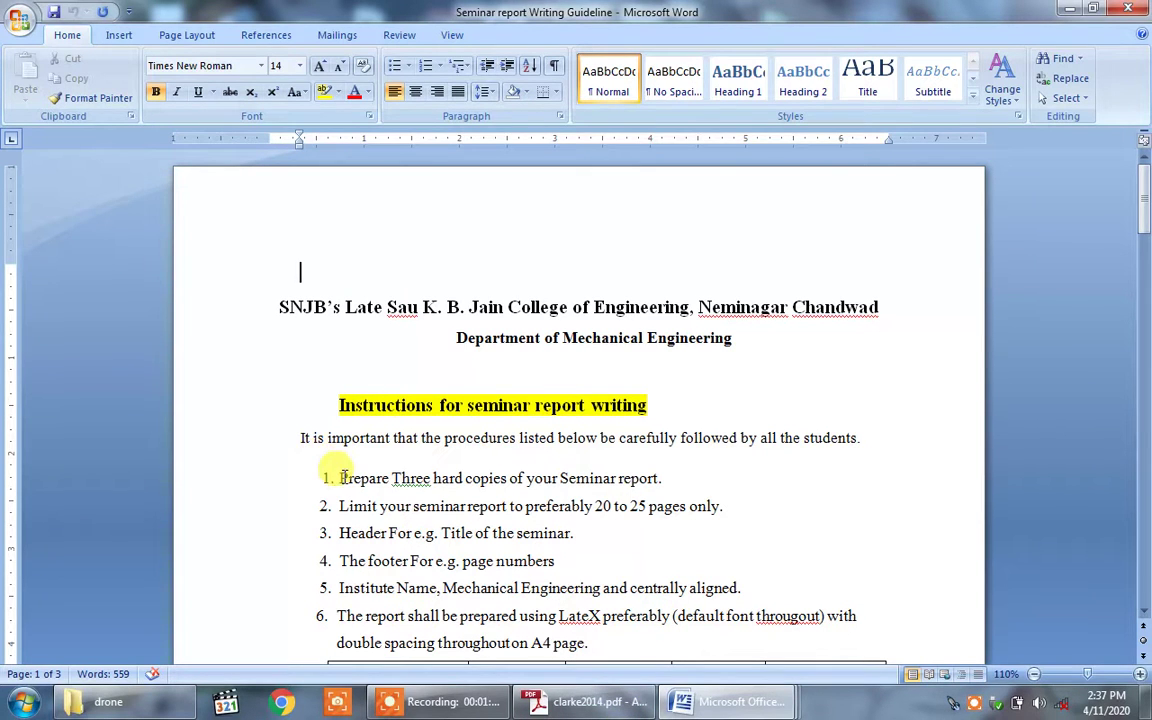
drag(340, 478, 661, 478)
click(676, 478)
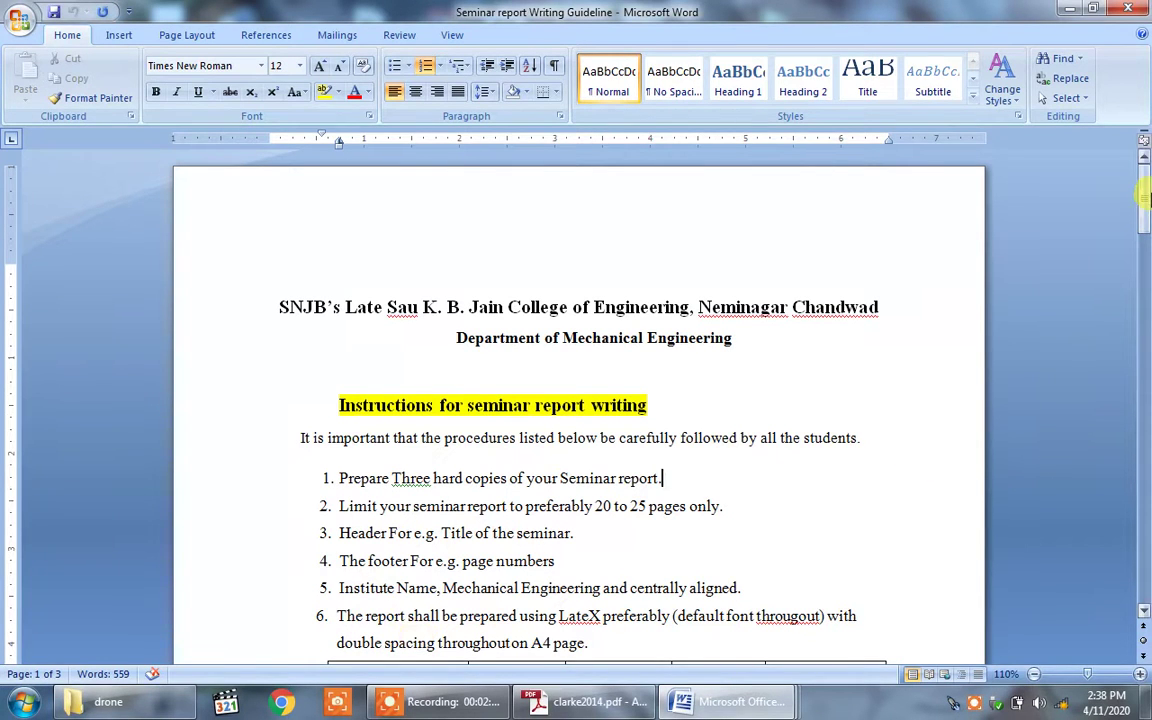
drag(1144, 200, 1145, 276)
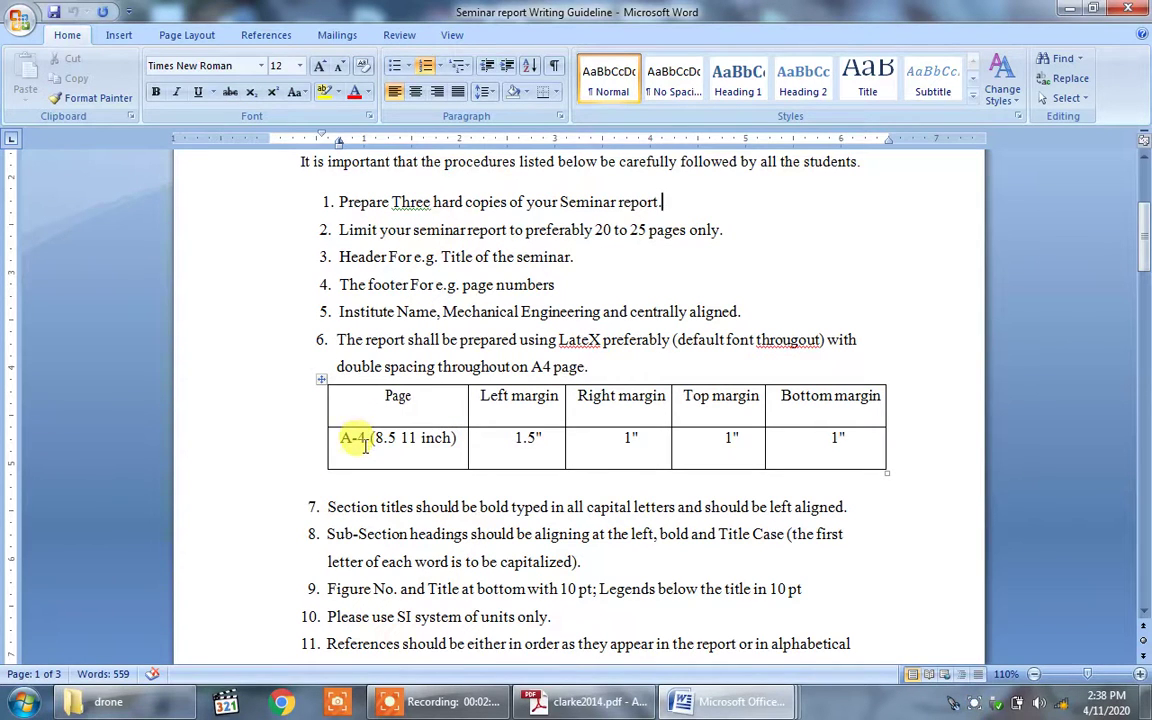
click(527, 438)
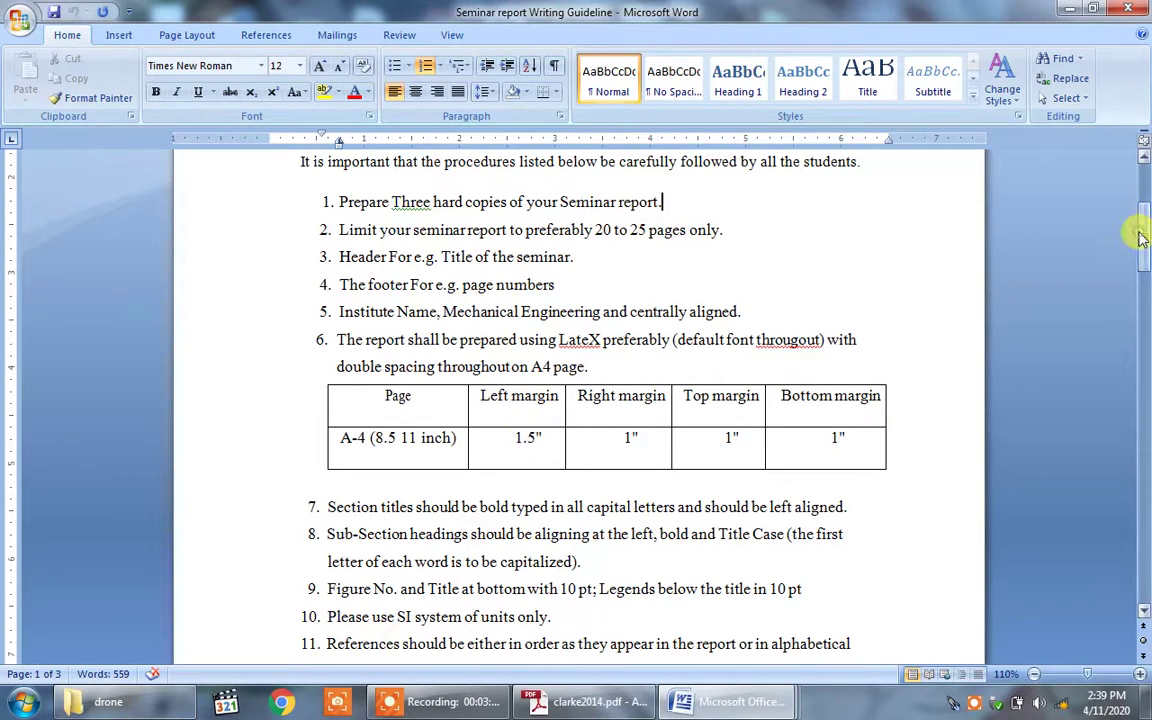
drag(1141, 237, 1146, 258)
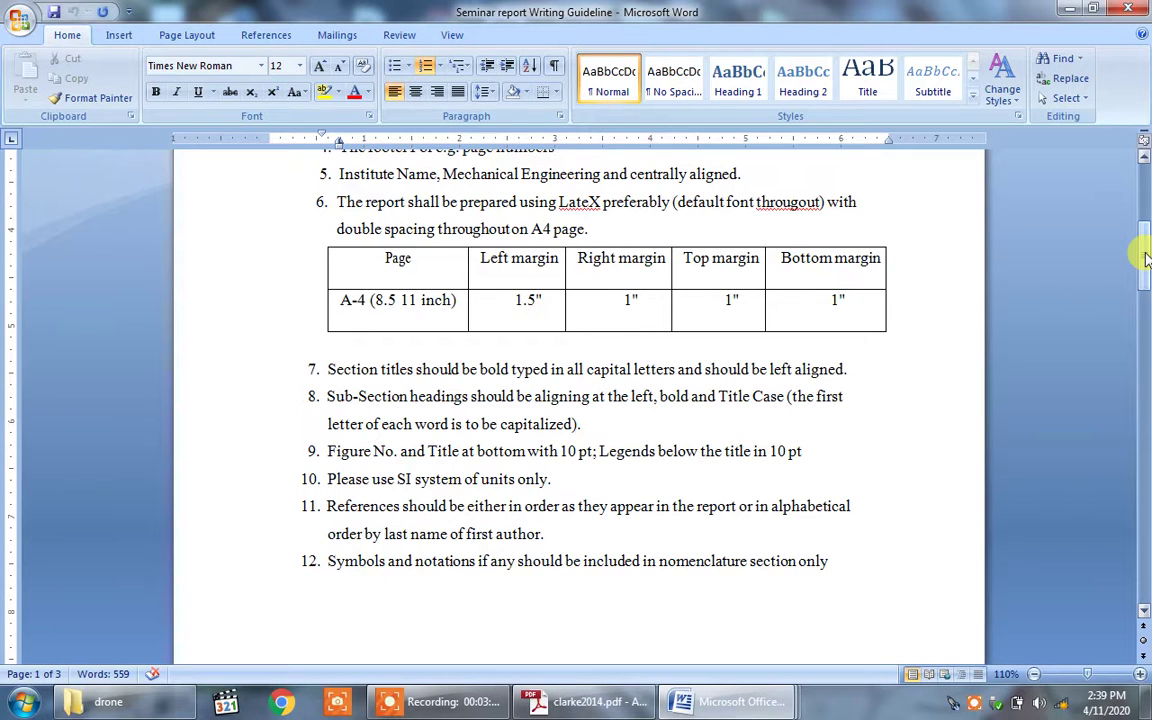
drag(1146, 258, 1146, 352)
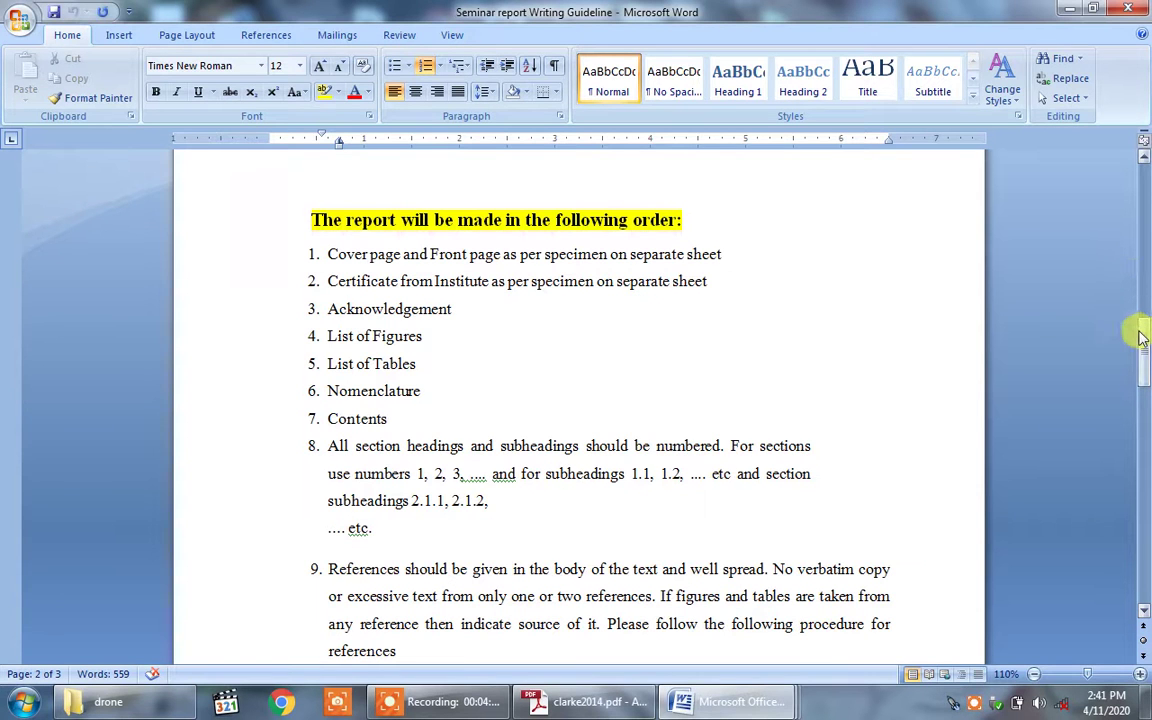
drag(1140, 335, 1140, 364)
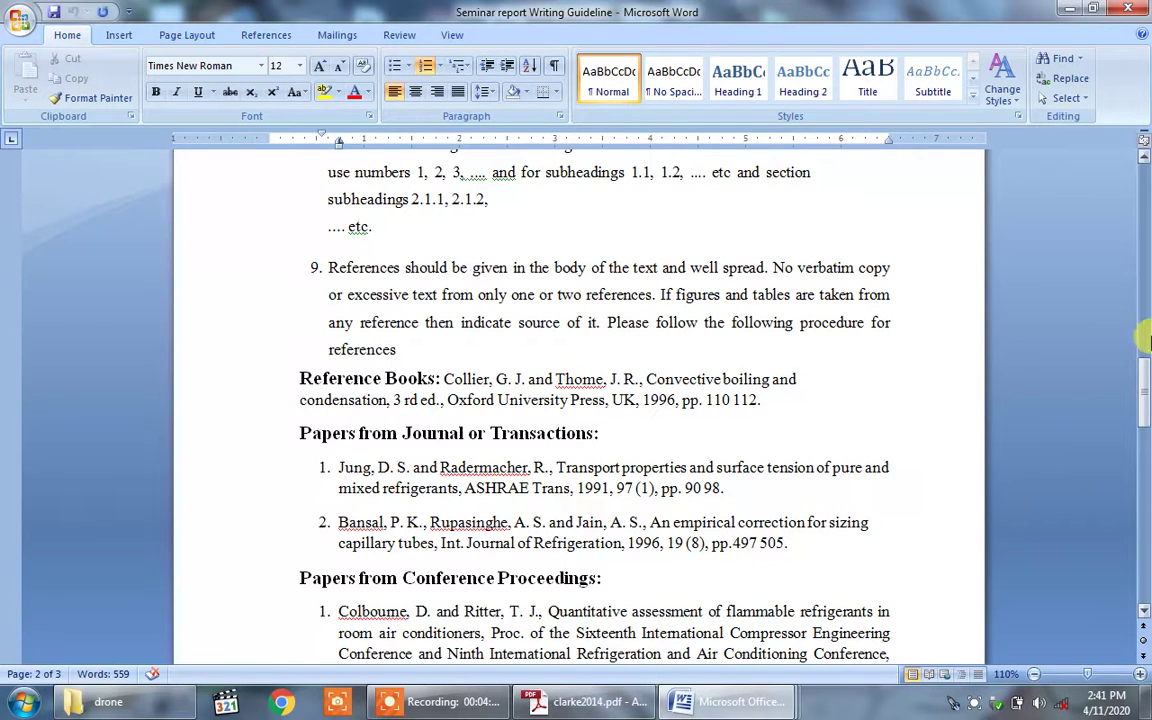
drag(1147, 393, 1143, 511)
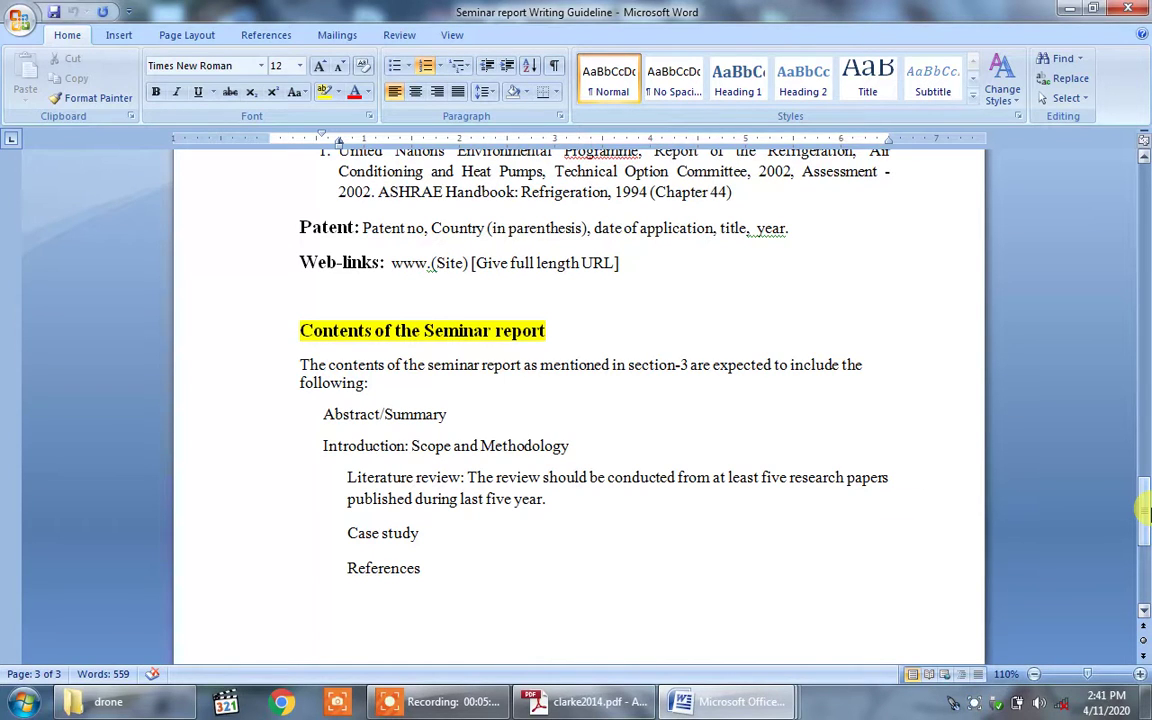
drag(1145, 512, 1143, 200)
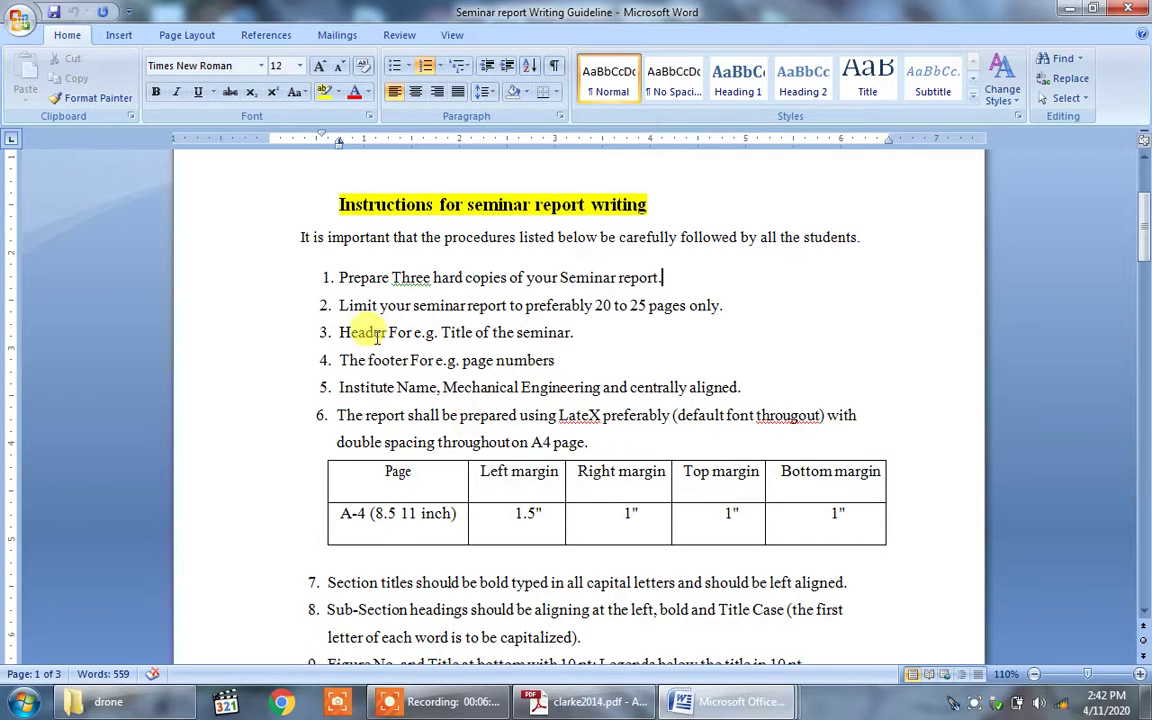
Step: Switch Word to the Seminar Report1 document from the taskbar thumbnails
mouse_move(728, 710)
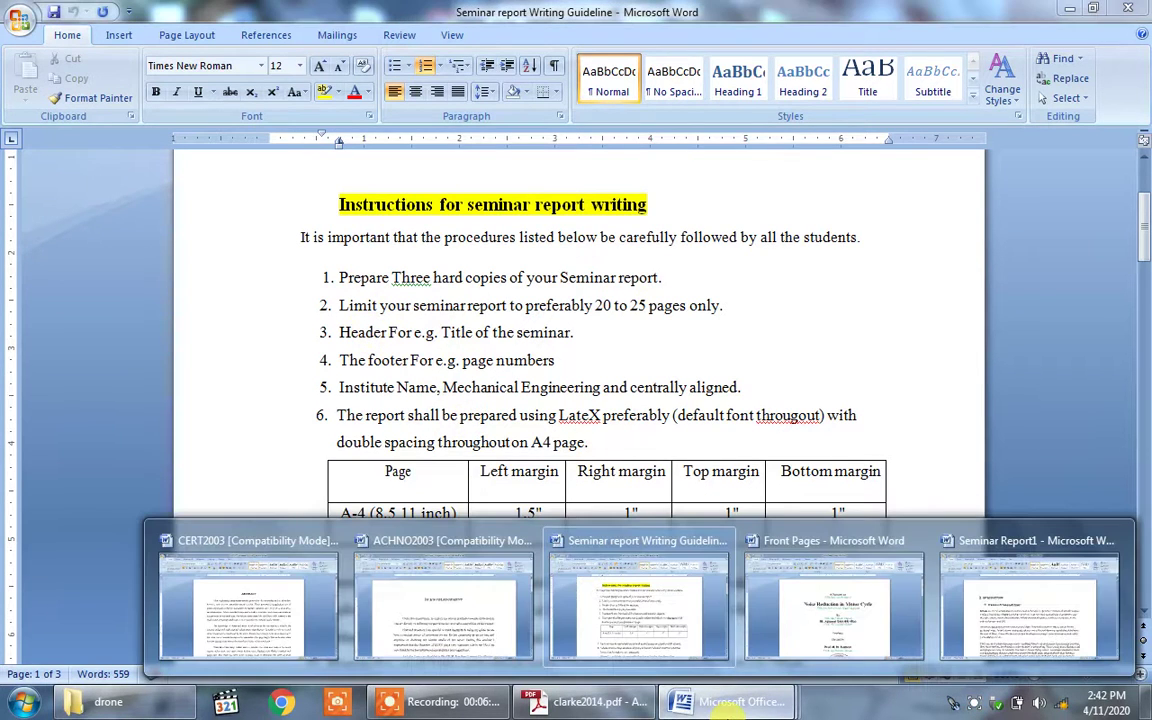
click(997, 620)
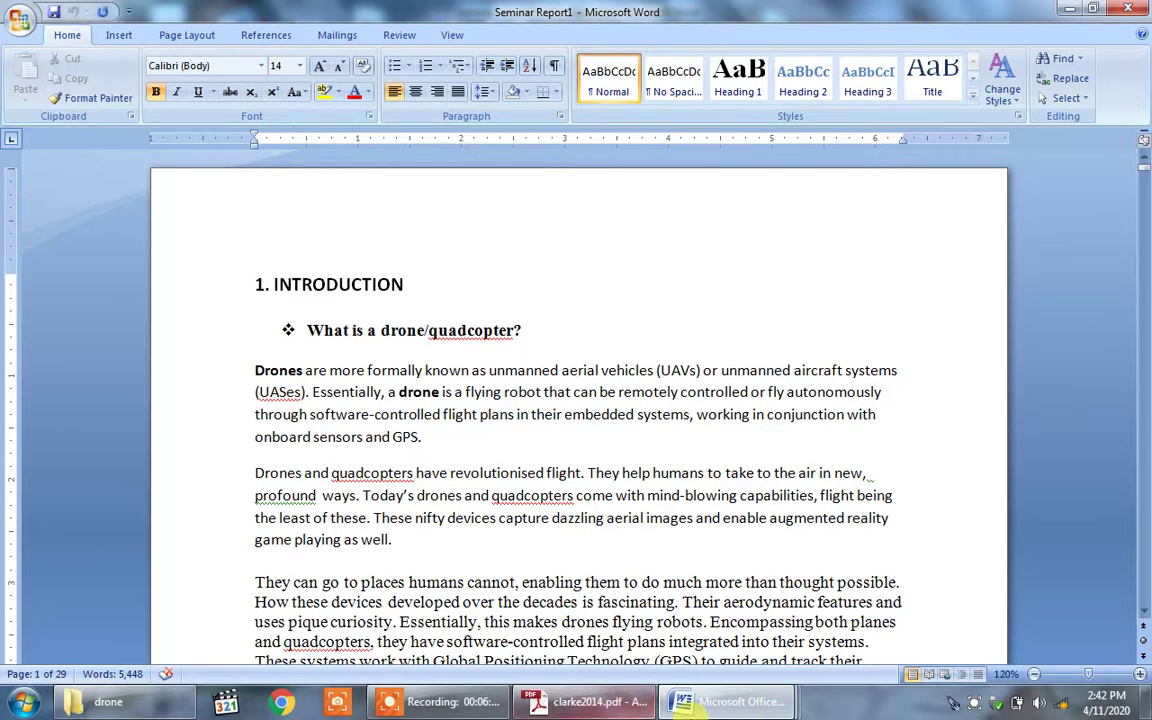
Step: Bring Seminar Report1 forward and open the Insert tab's Header gallery
click(690, 705)
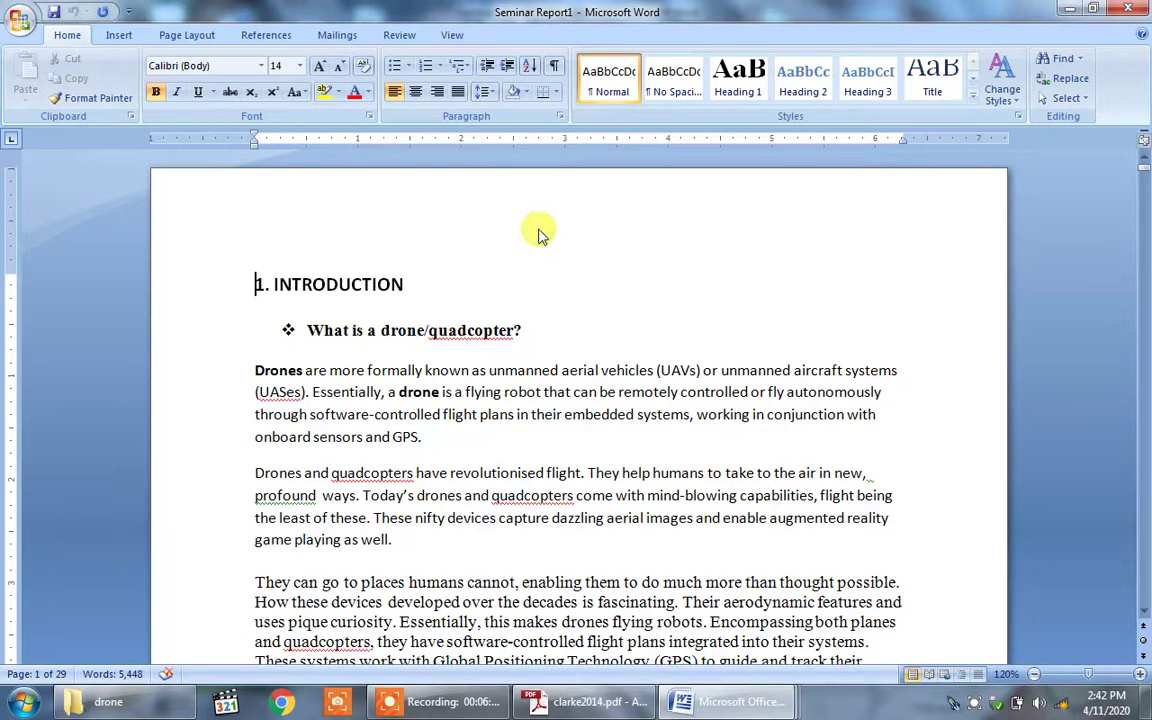
click(124, 37)
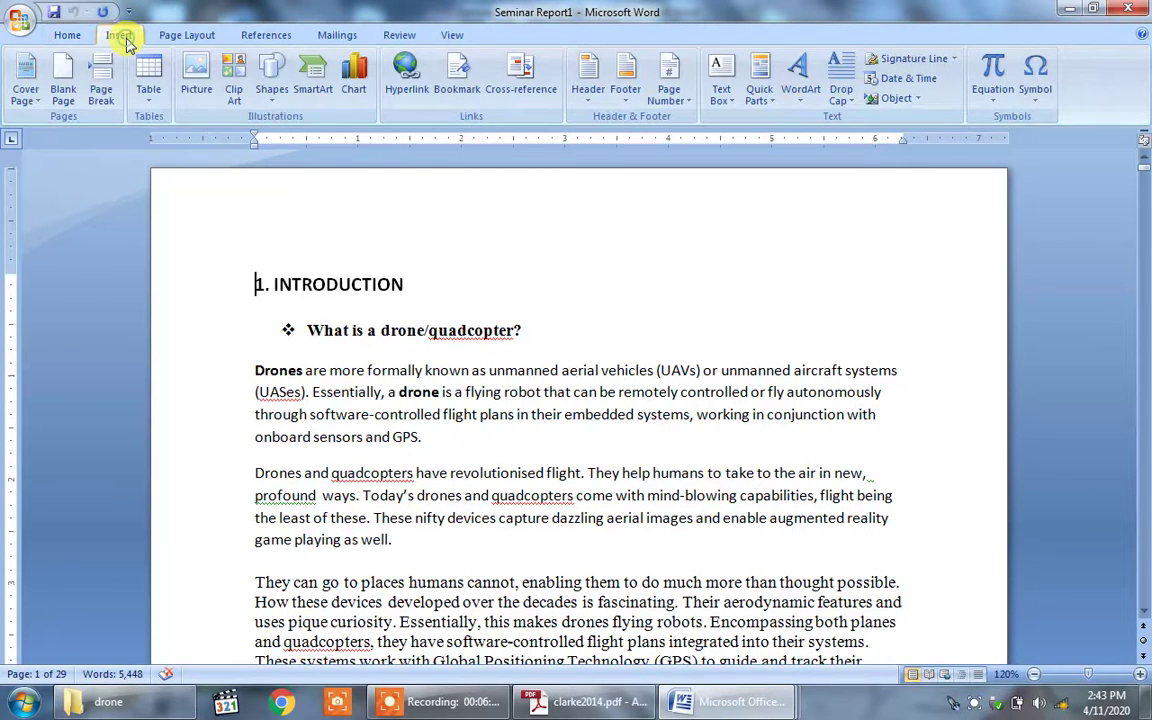
click(572, 55)
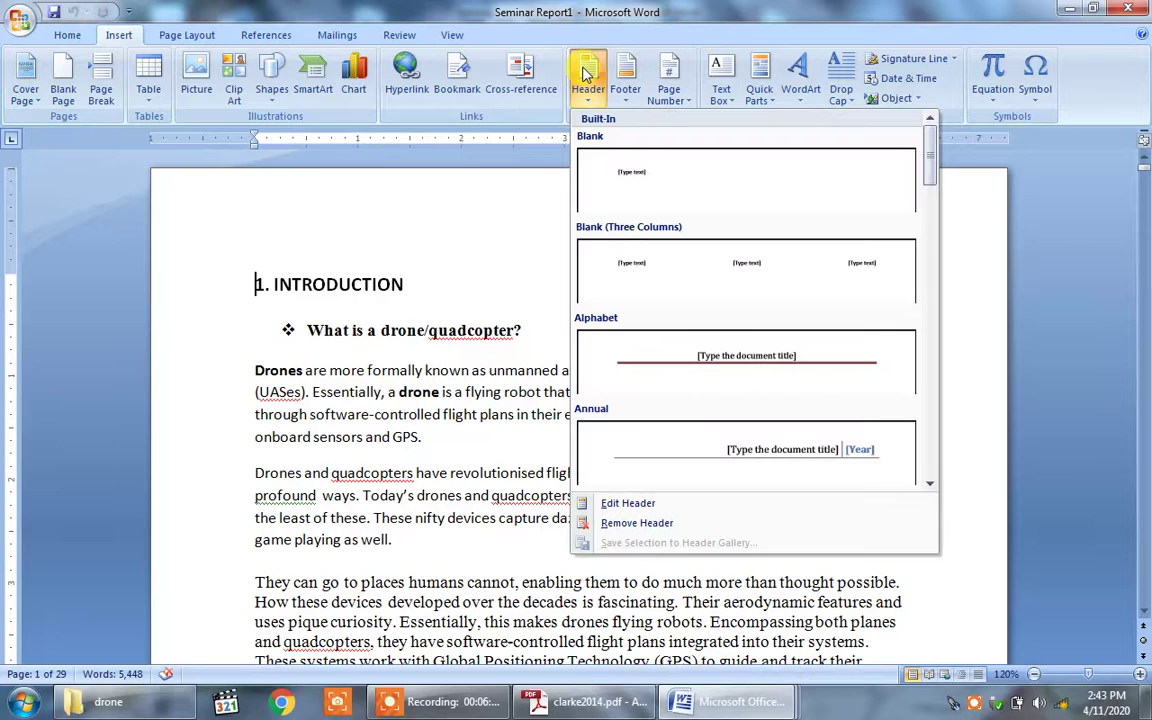
Step: Insert a Blank header and replace its placeholder with right-aligned 'Design of Drone'
click(674, 184)
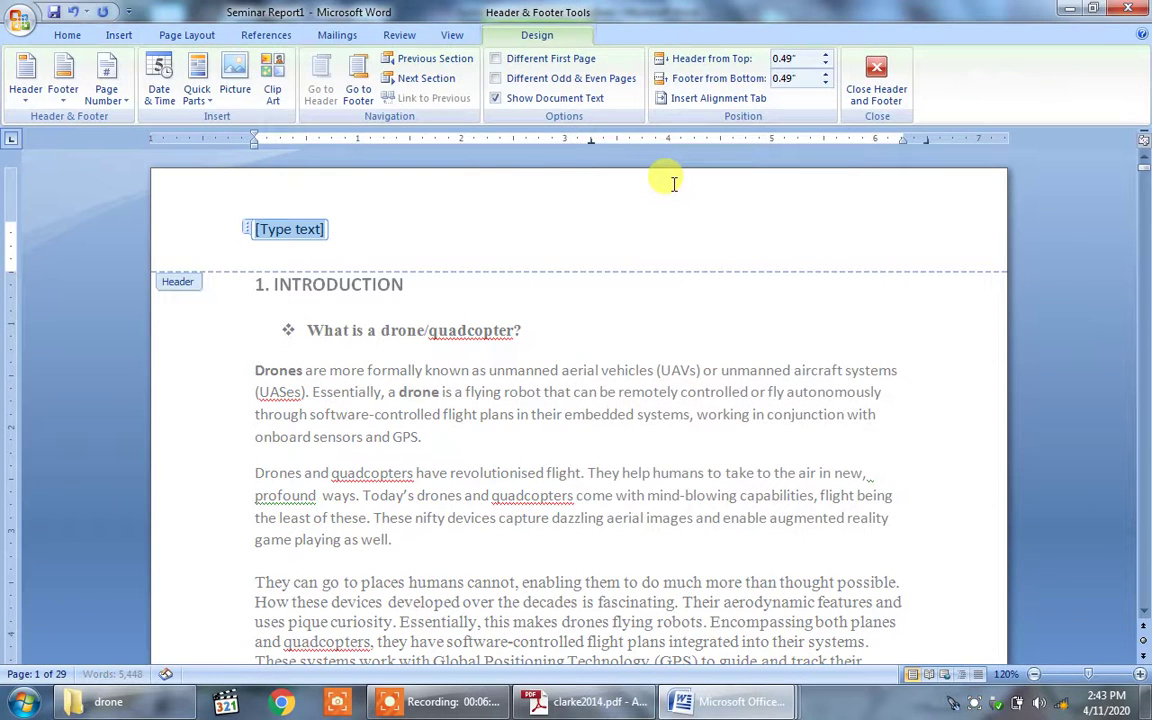
click(260, 238)
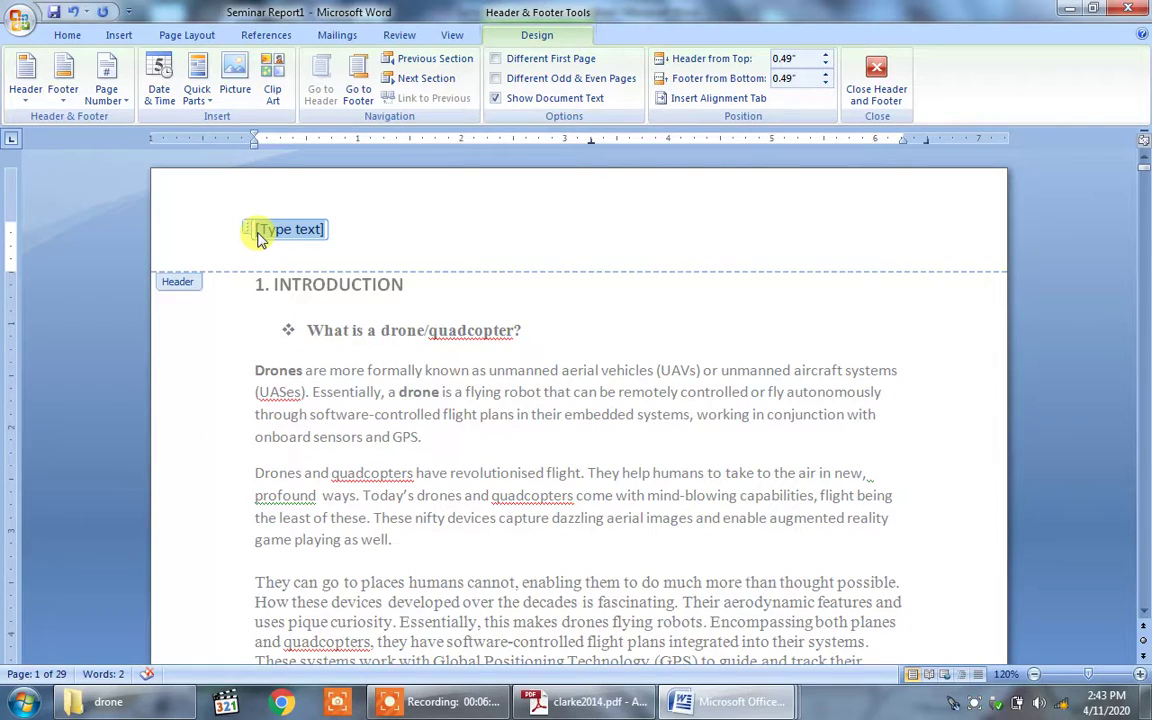
key(Delete)
key(Tab)
key(Tab)
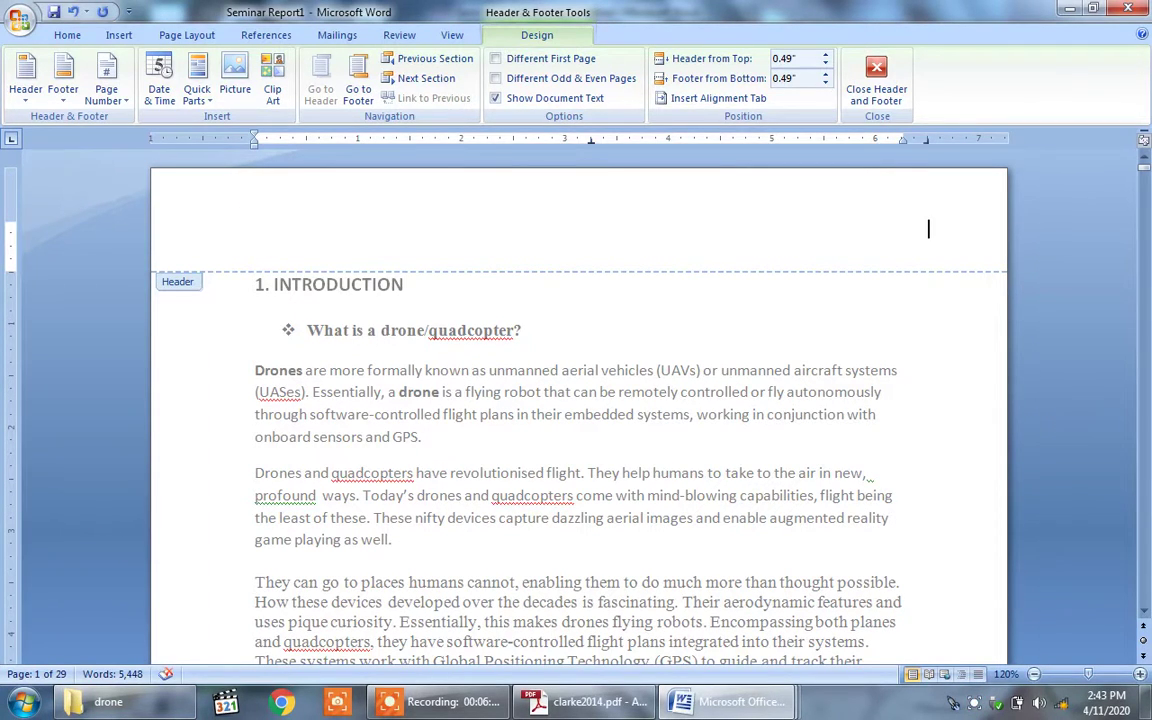
text(Design of Drone)
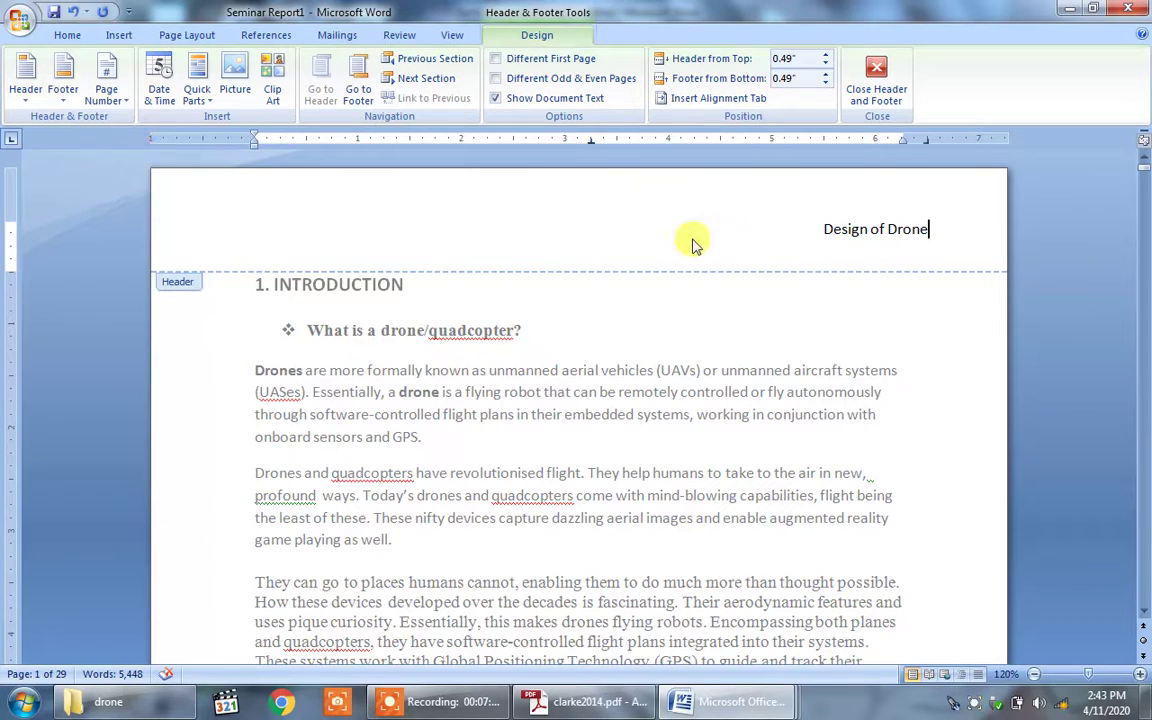
drag(929, 228, 820, 228)
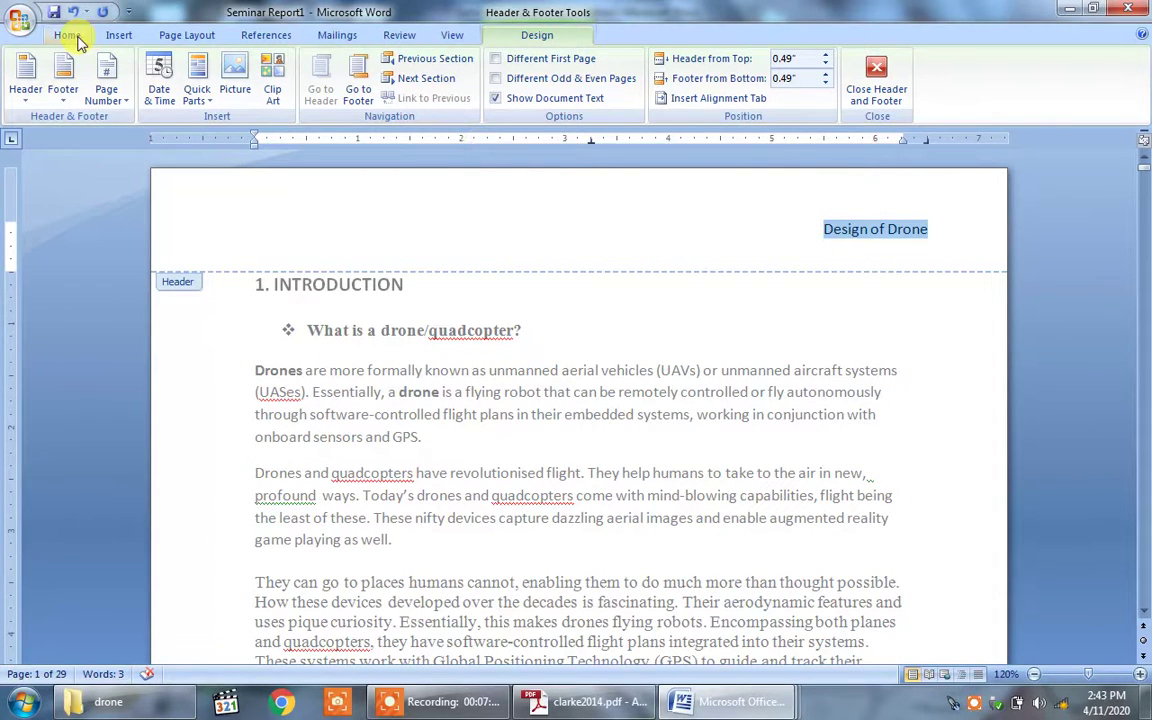
Step: Format the 'Design of Drone' header in Times New Roman 12 pt, then exit the header
click(74, 38)
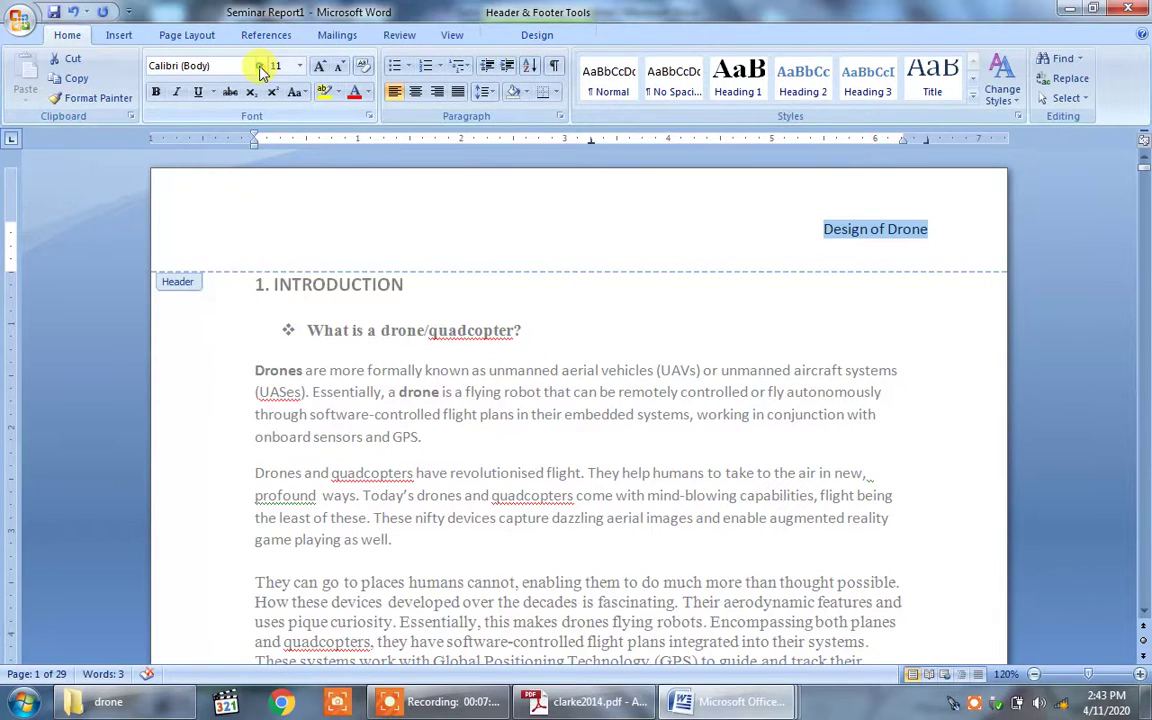
click(259, 67)
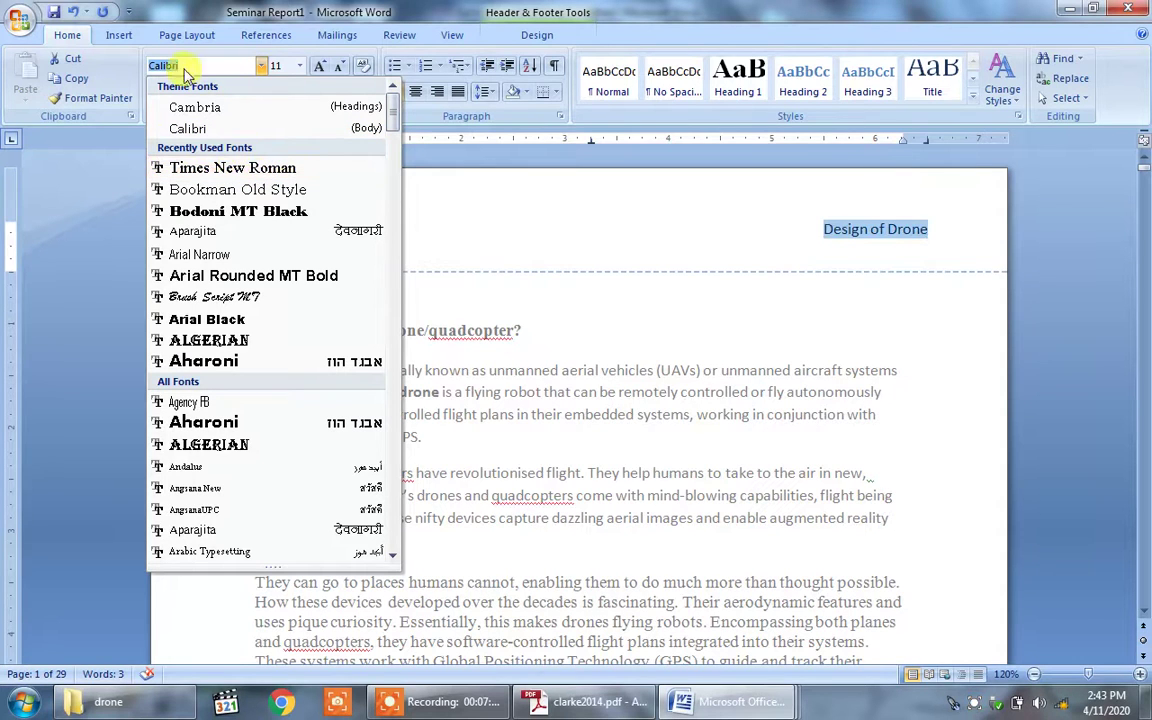
text(Time )
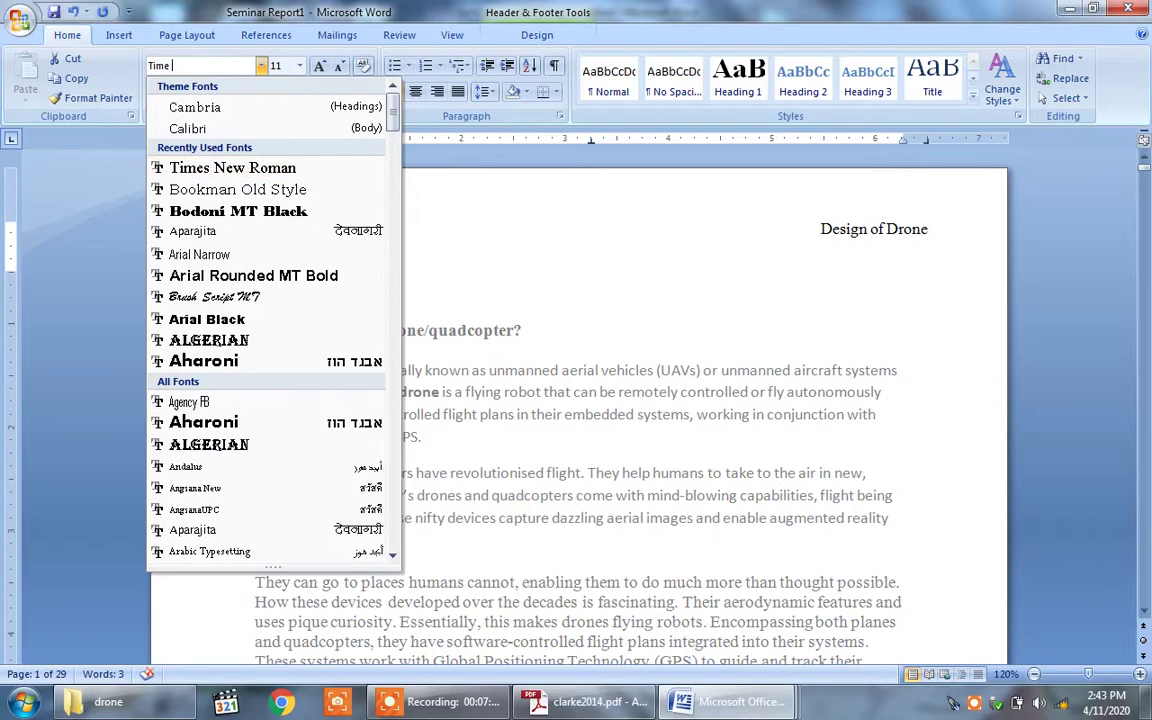
text(nnew roman)
key(Return)
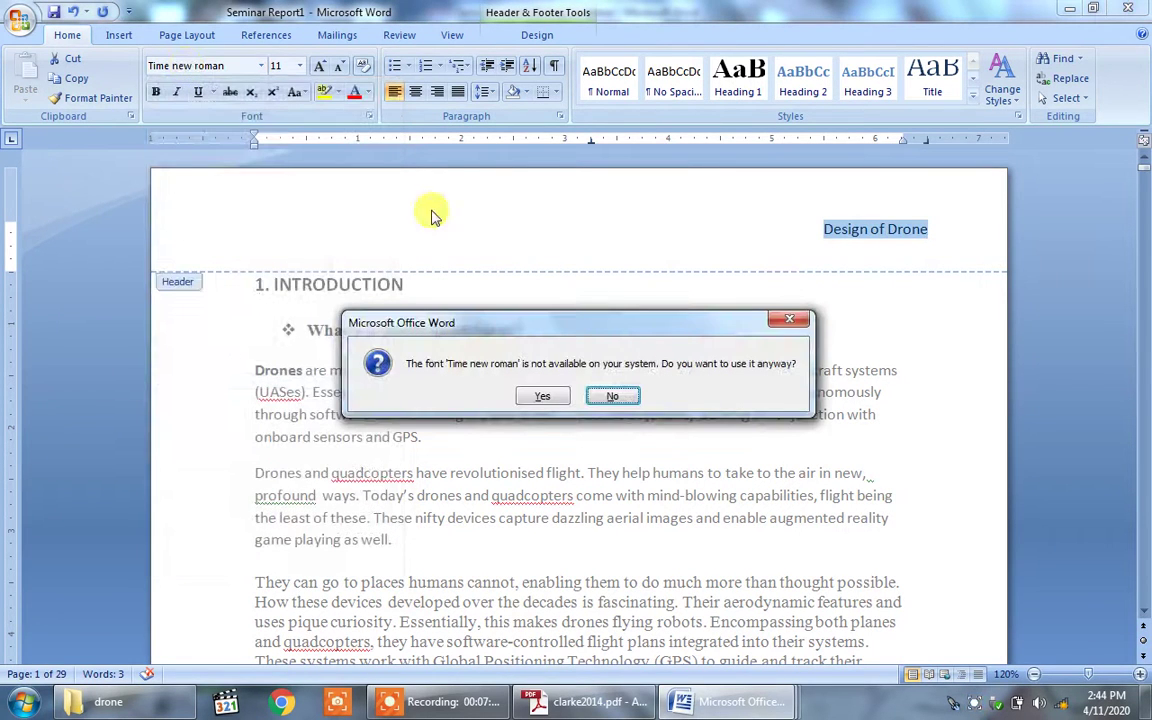
click(598, 397)
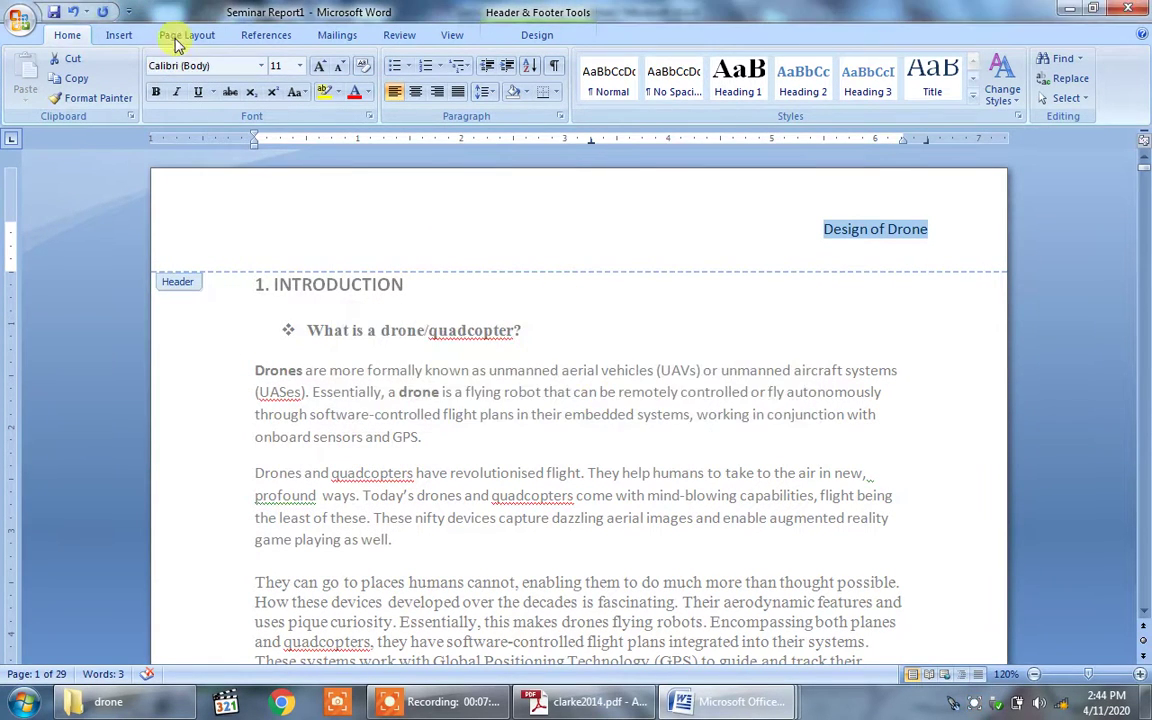
click(236, 62)
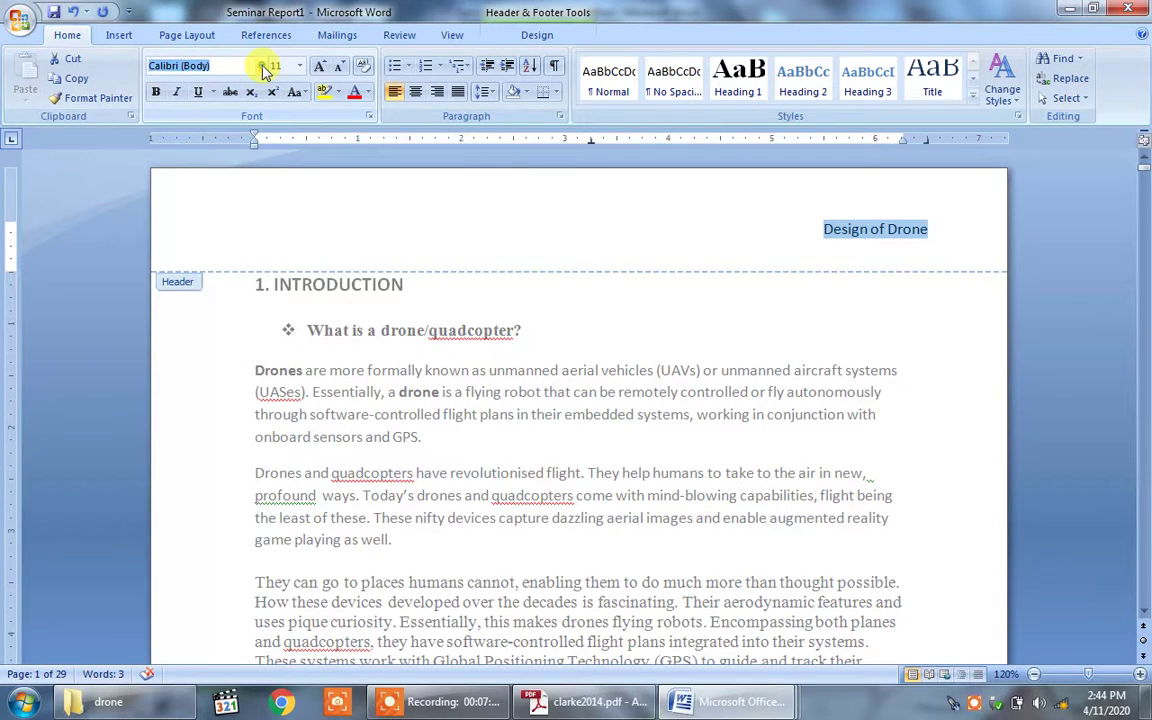
click(262, 67)
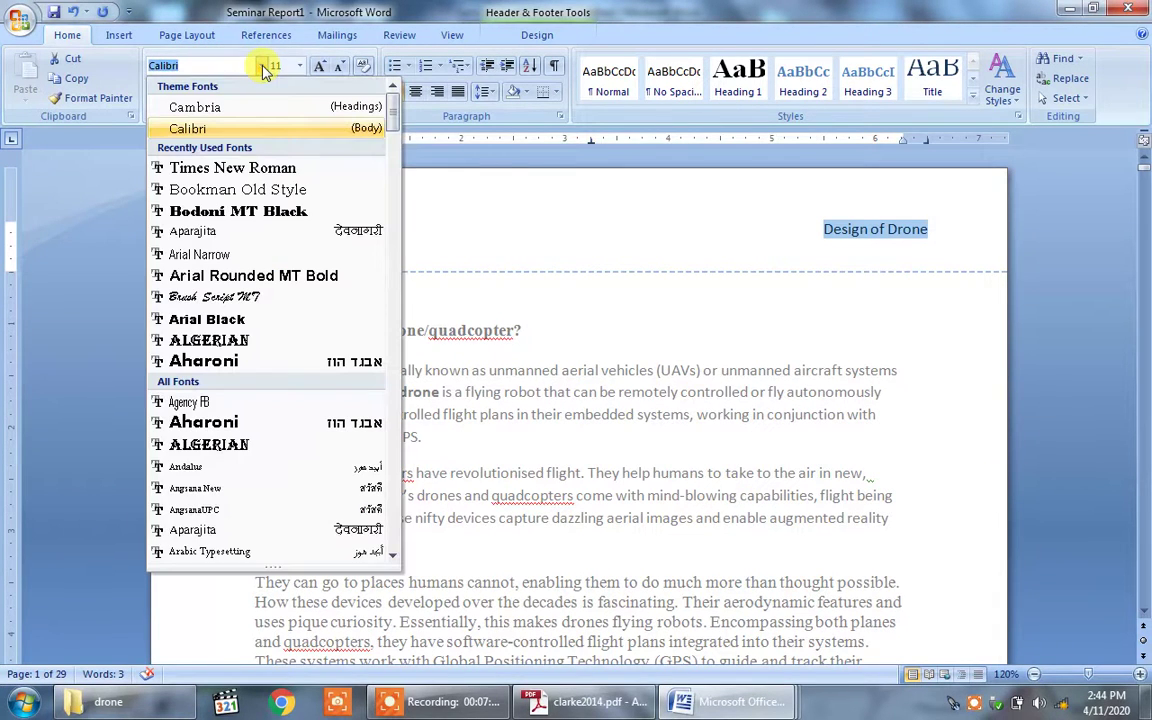
click(272, 176)
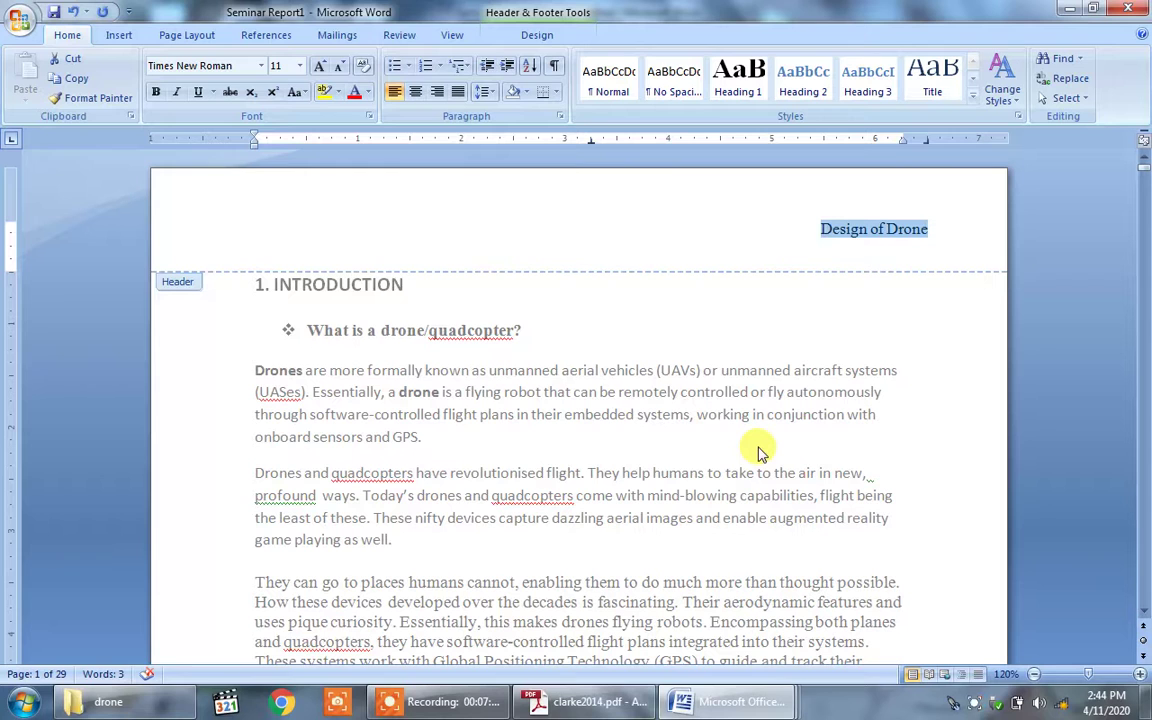
click(299, 67)
click(279, 147)
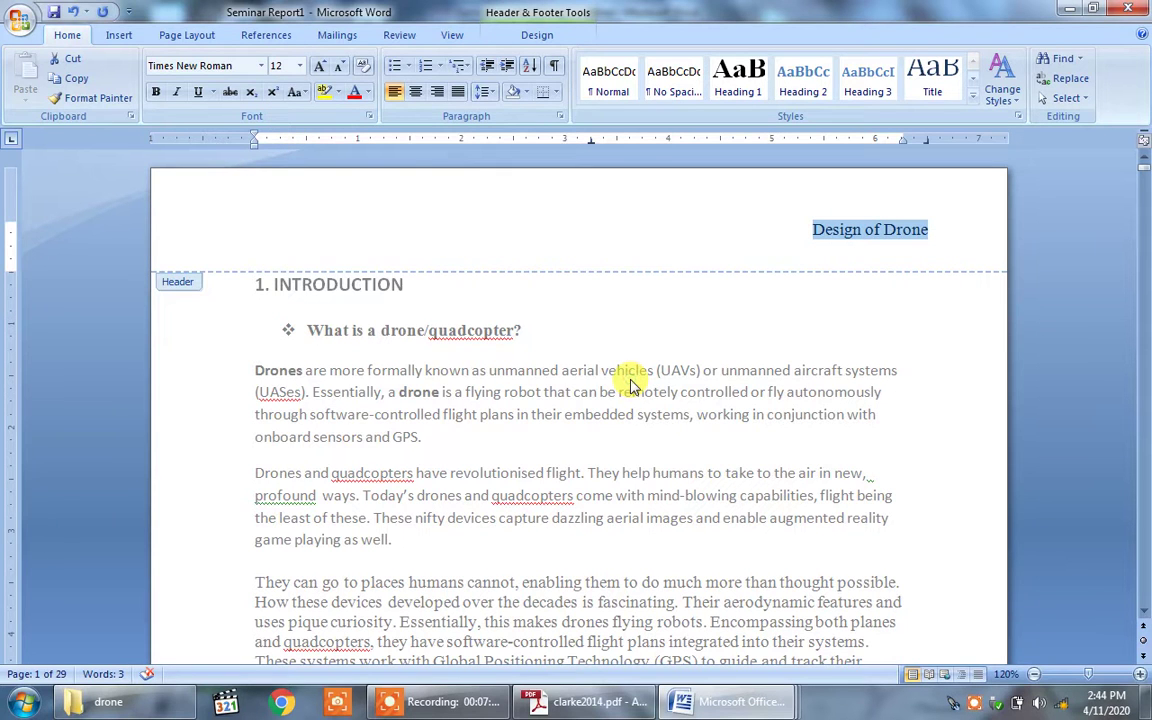
double_click(585, 345)
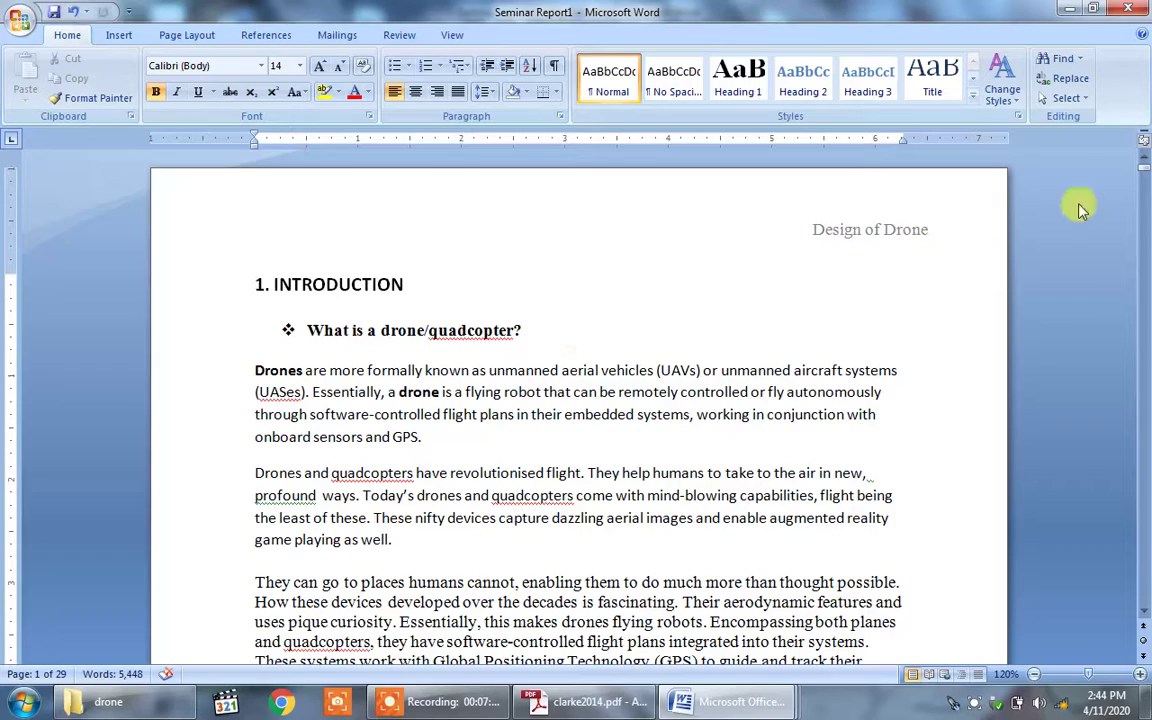
drag(1145, 165, 1146, 186)
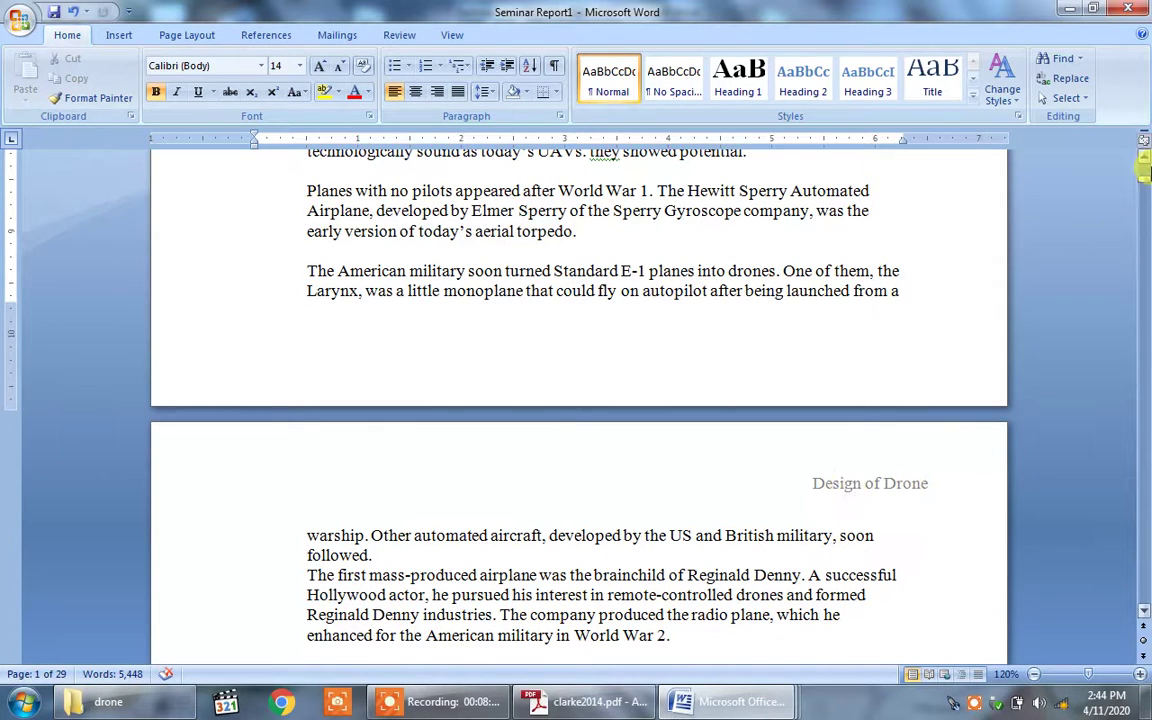
drag(1145, 172, 1145, 155)
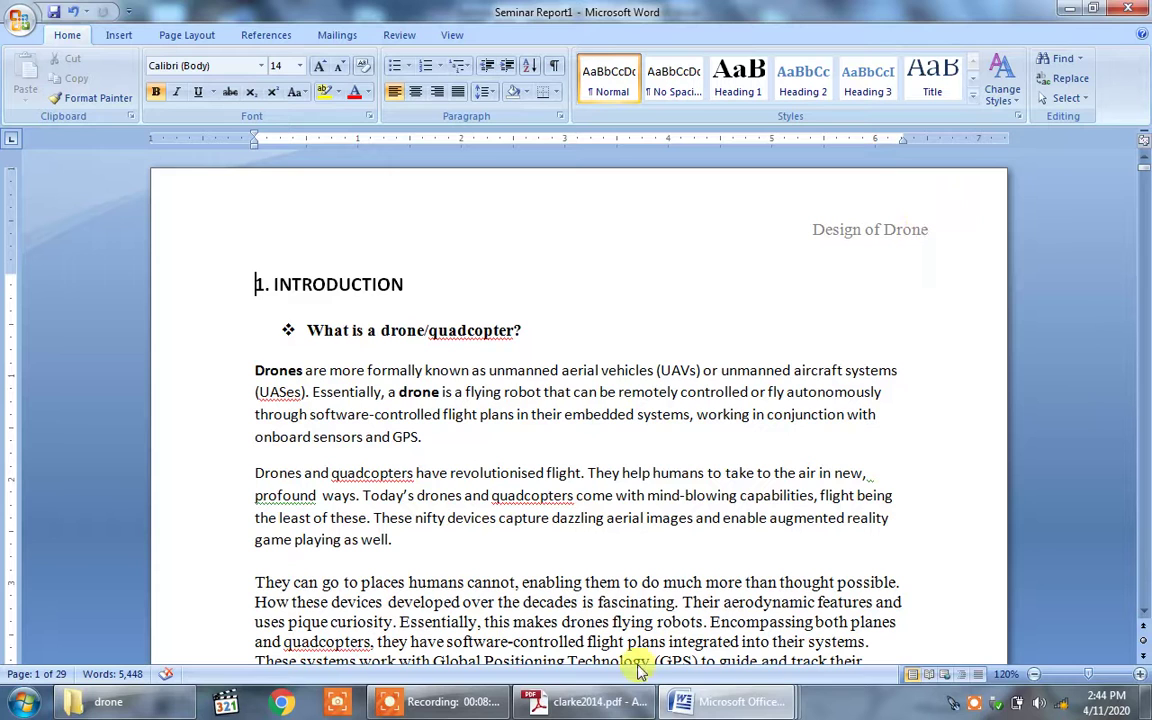
mouse_move(700, 706)
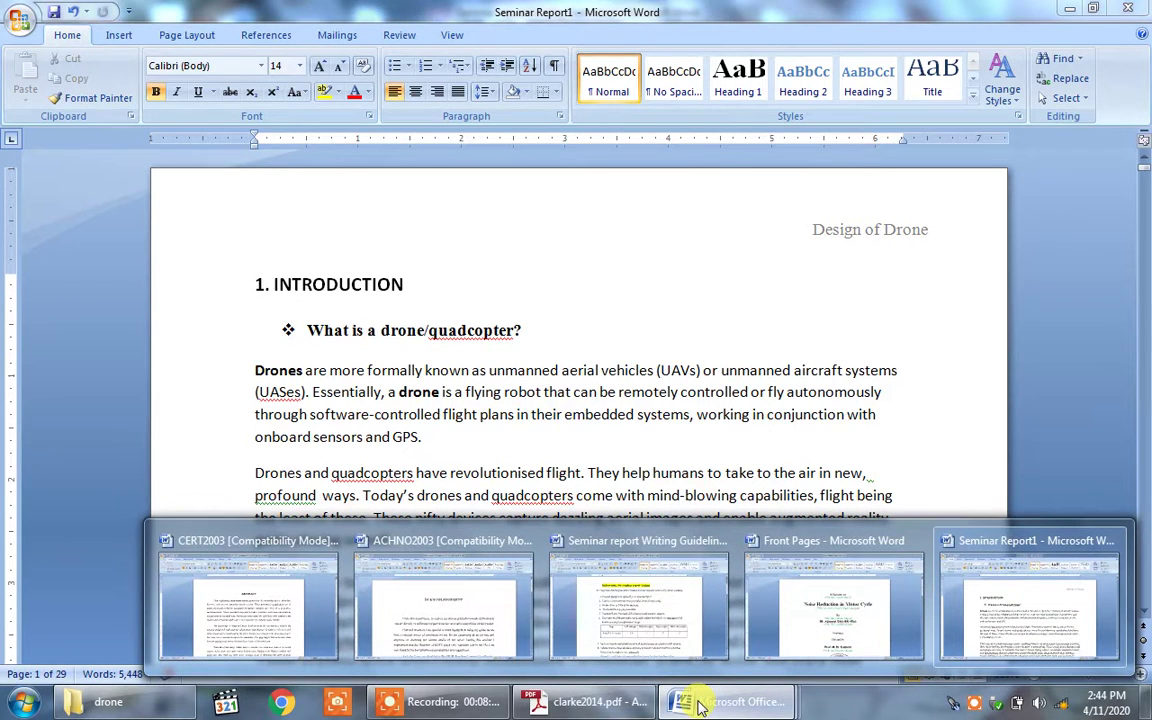
click(656, 630)
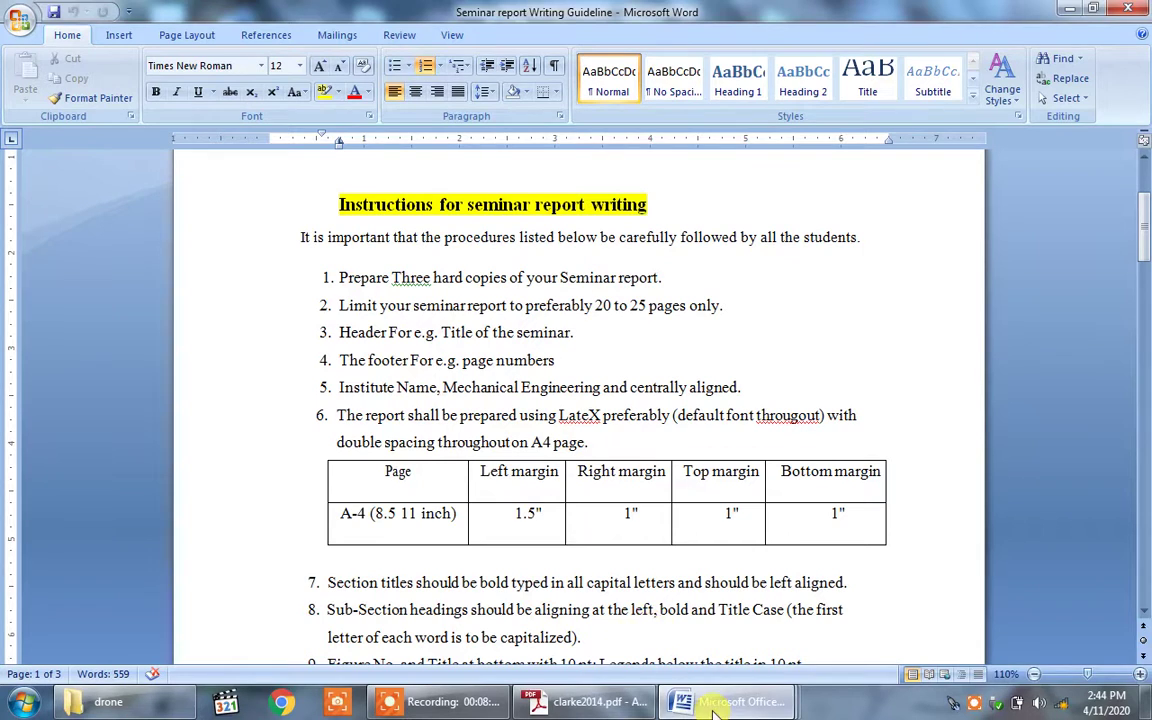
mouse_move(712, 706)
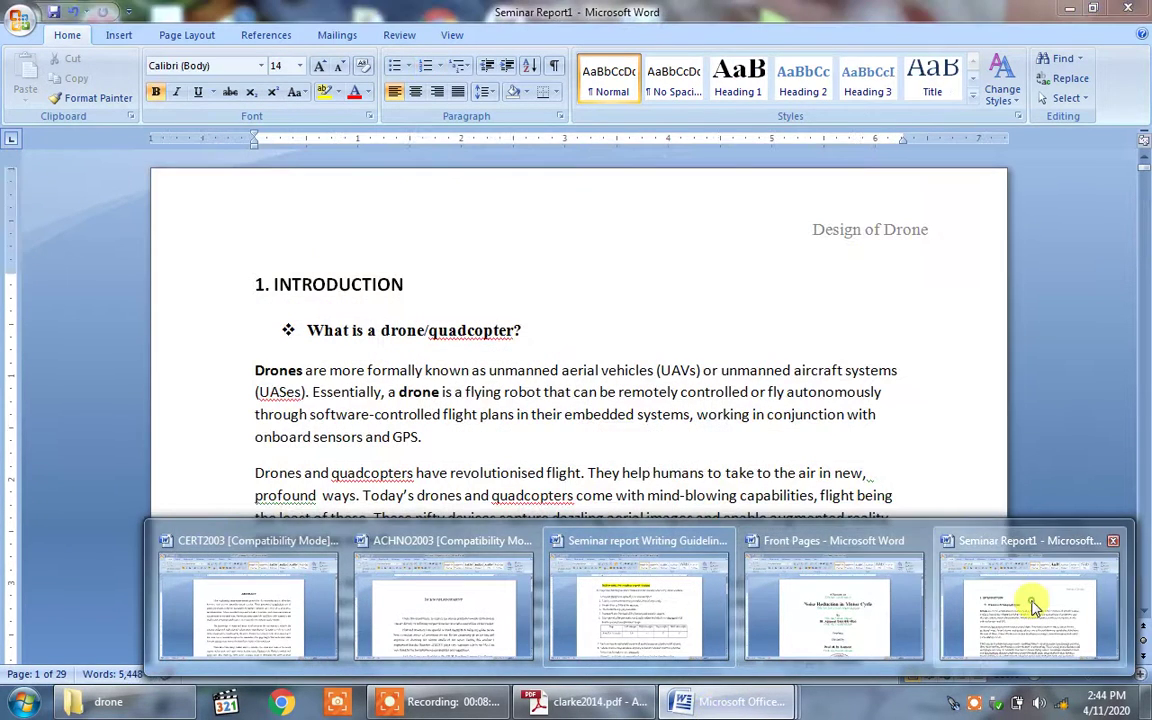
click(1030, 603)
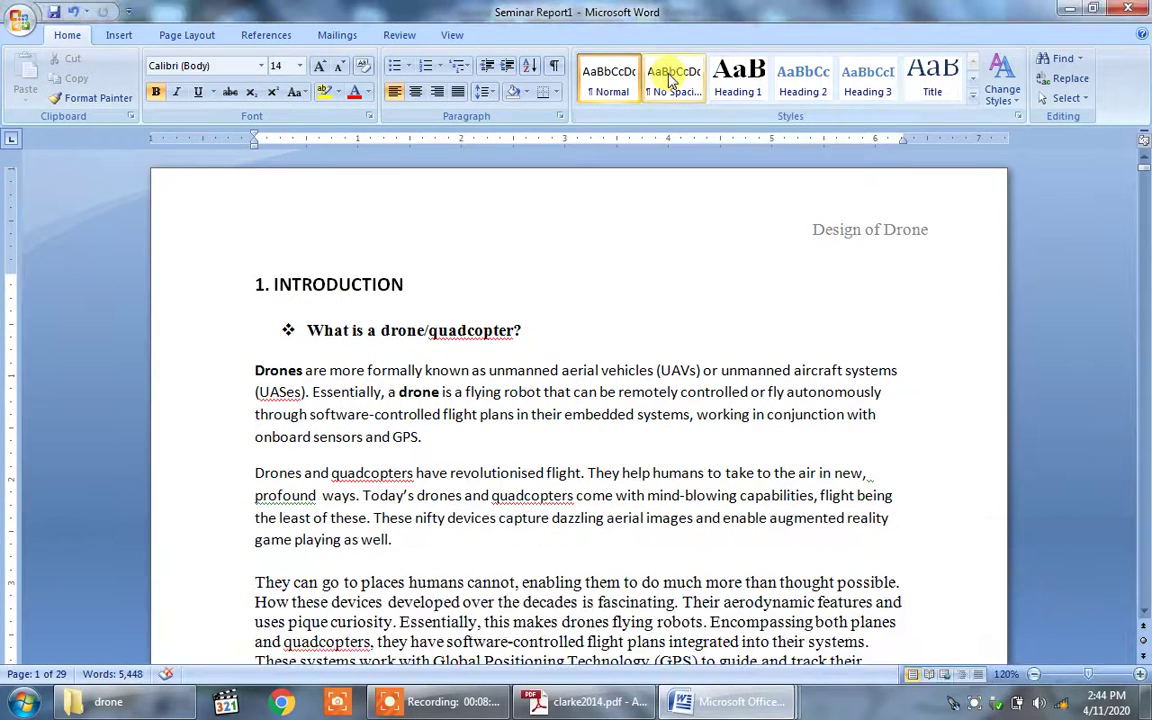
Step: Add a Plain Number 3 page number at the bottom right of every footer
click(118, 38)
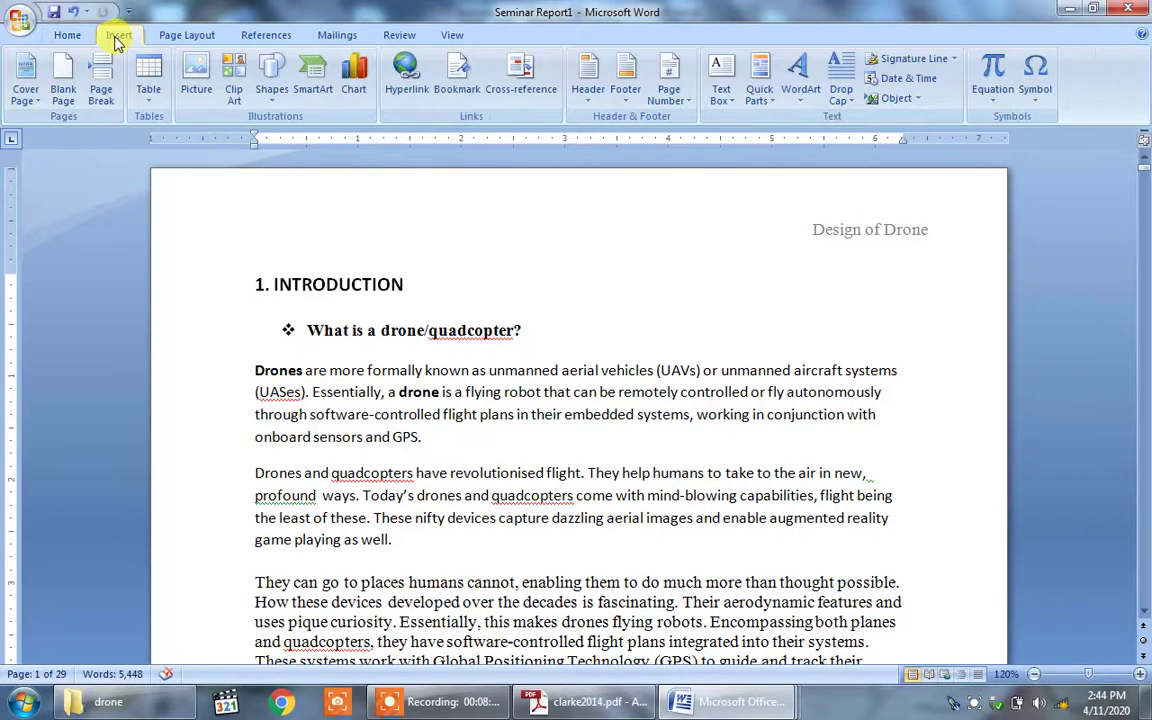
click(637, 84)
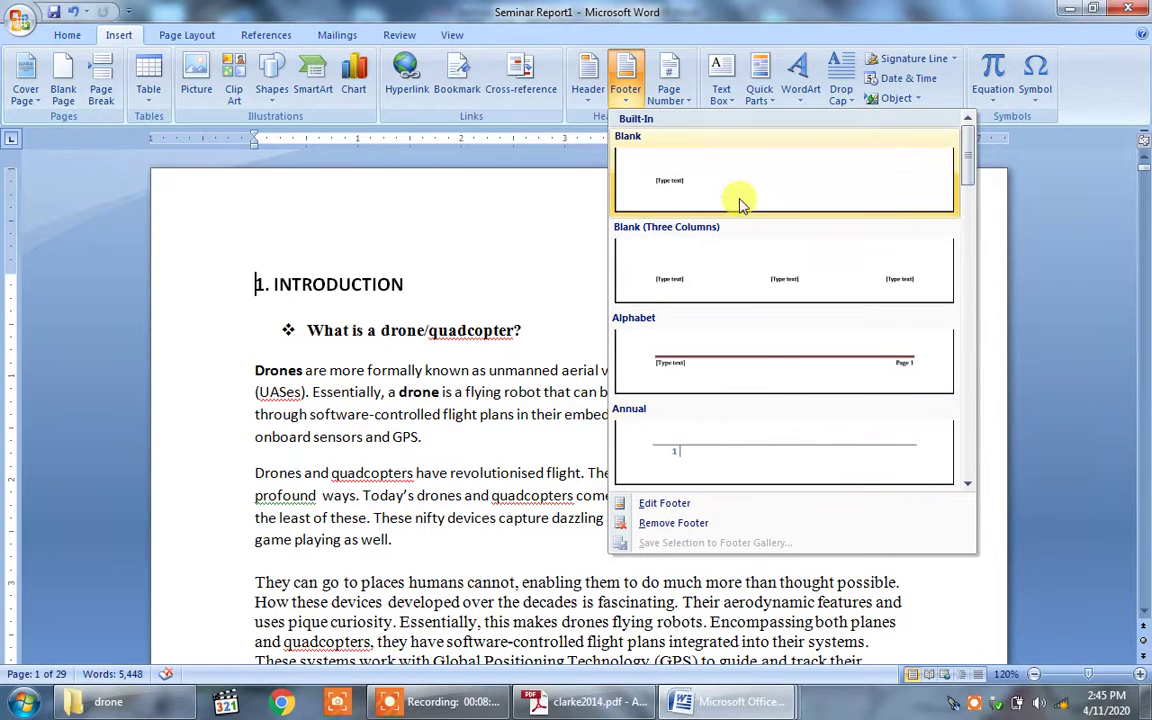
click(670, 80)
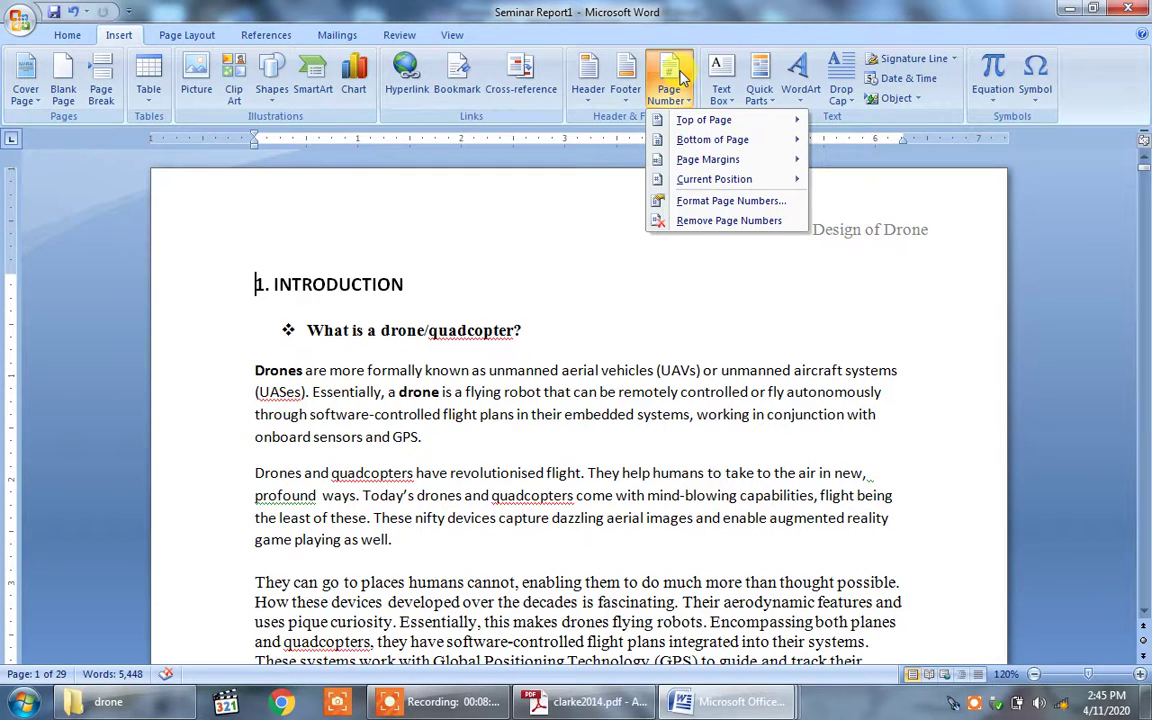
mouse_move(779, 142)
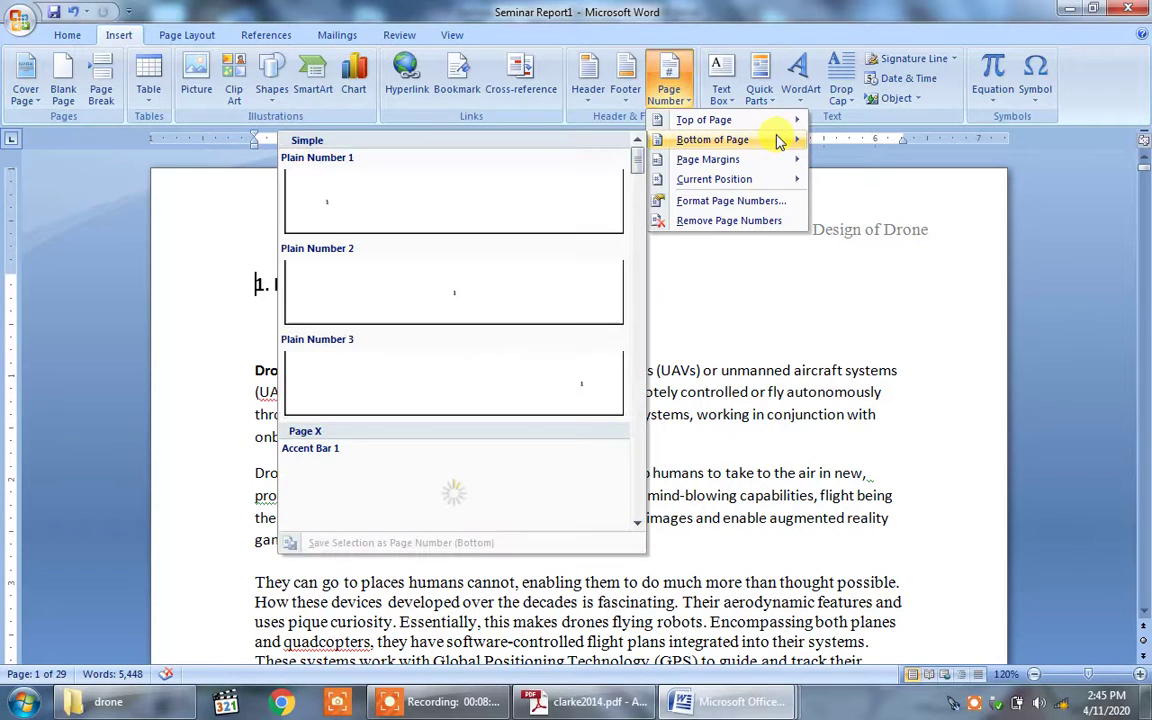
click(440, 398)
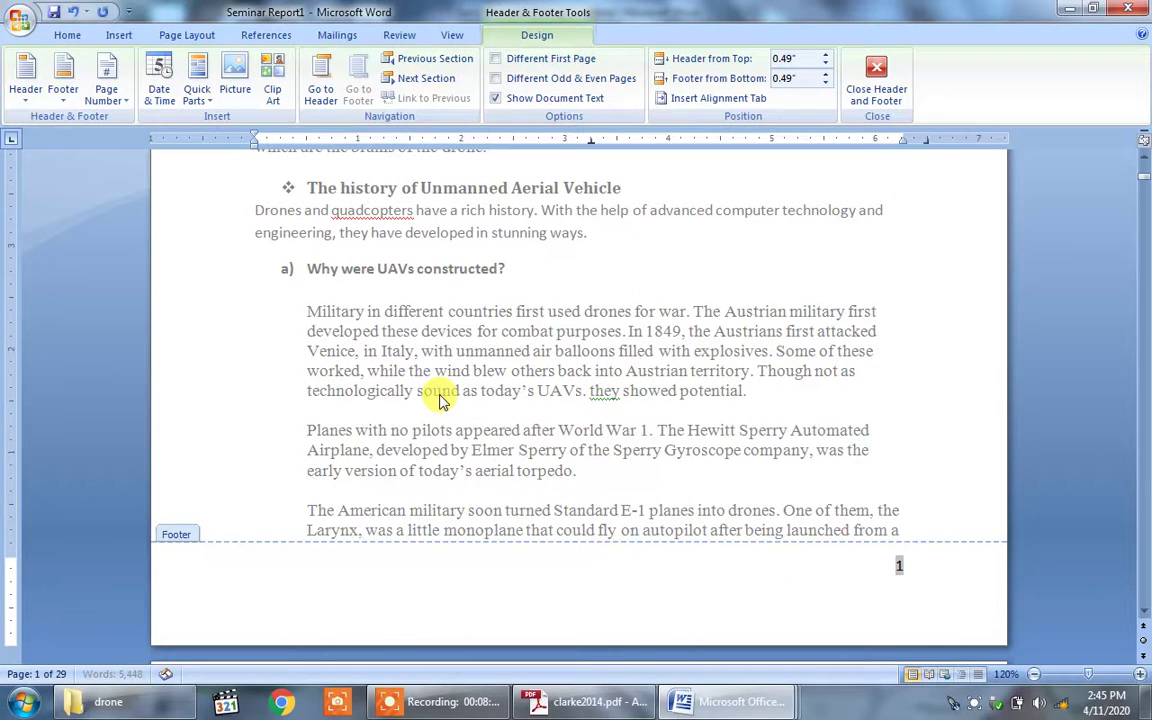
click(956, 574)
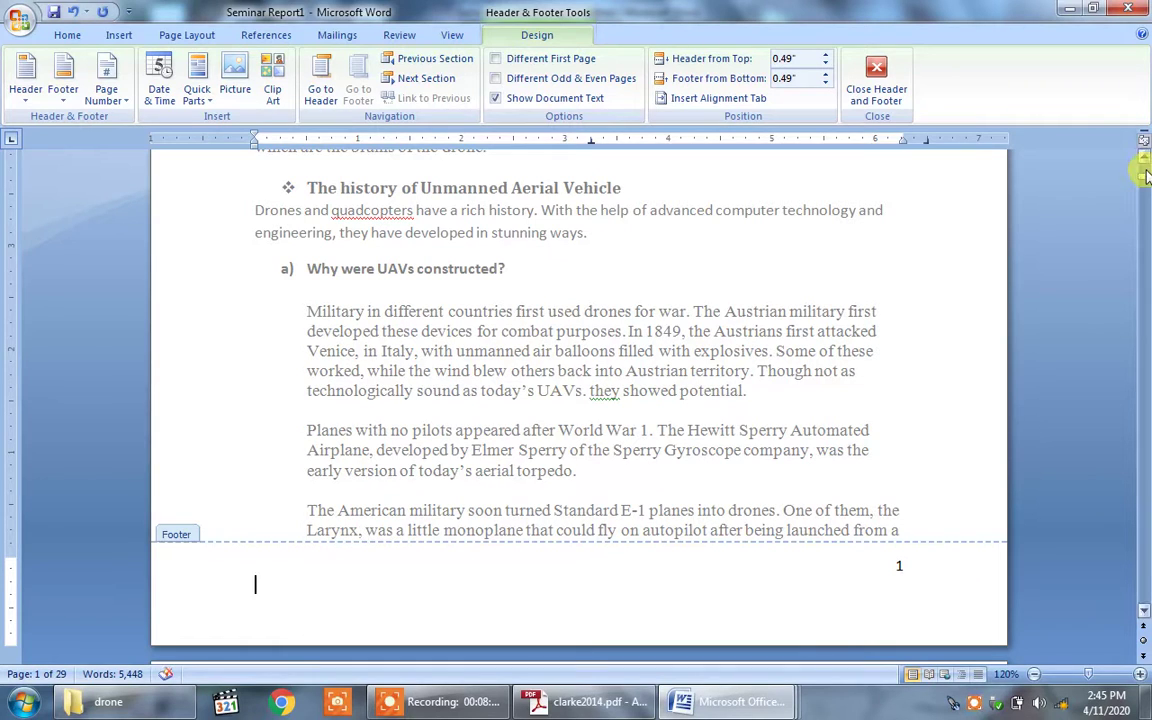
double_click(757, 314)
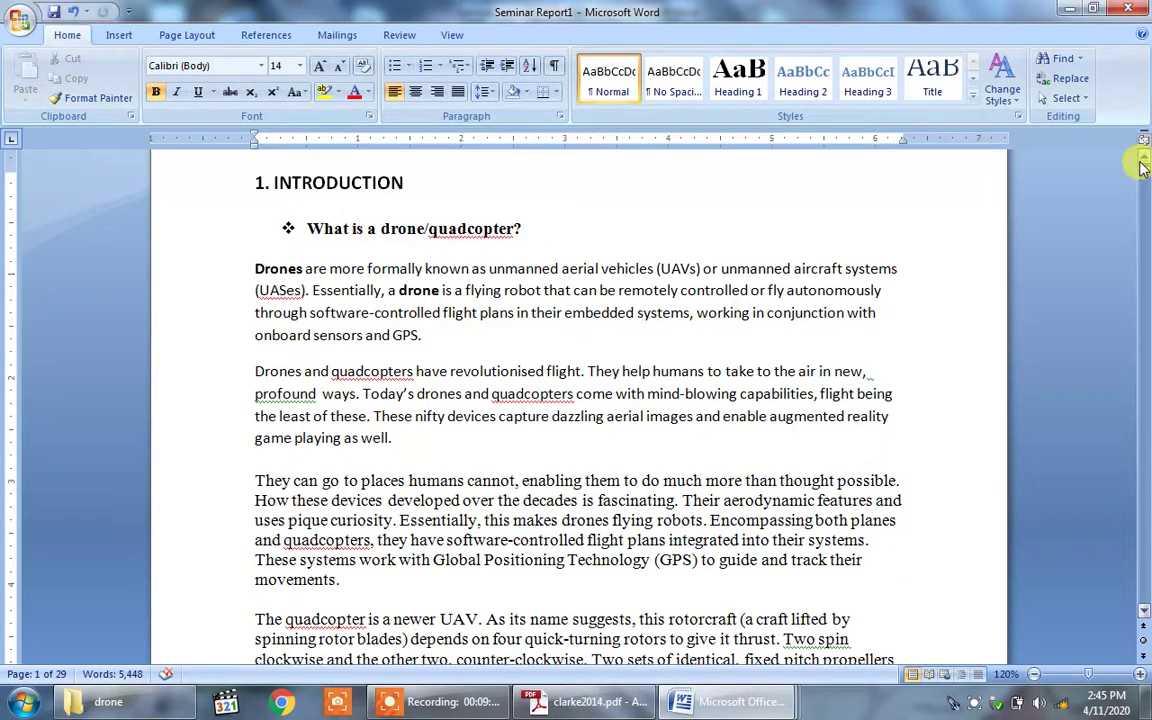
mouse_move(1144, 172)
mouse_down()
mouse_move(1146, 245)
mouse_move(1144, 155)
mouse_up()
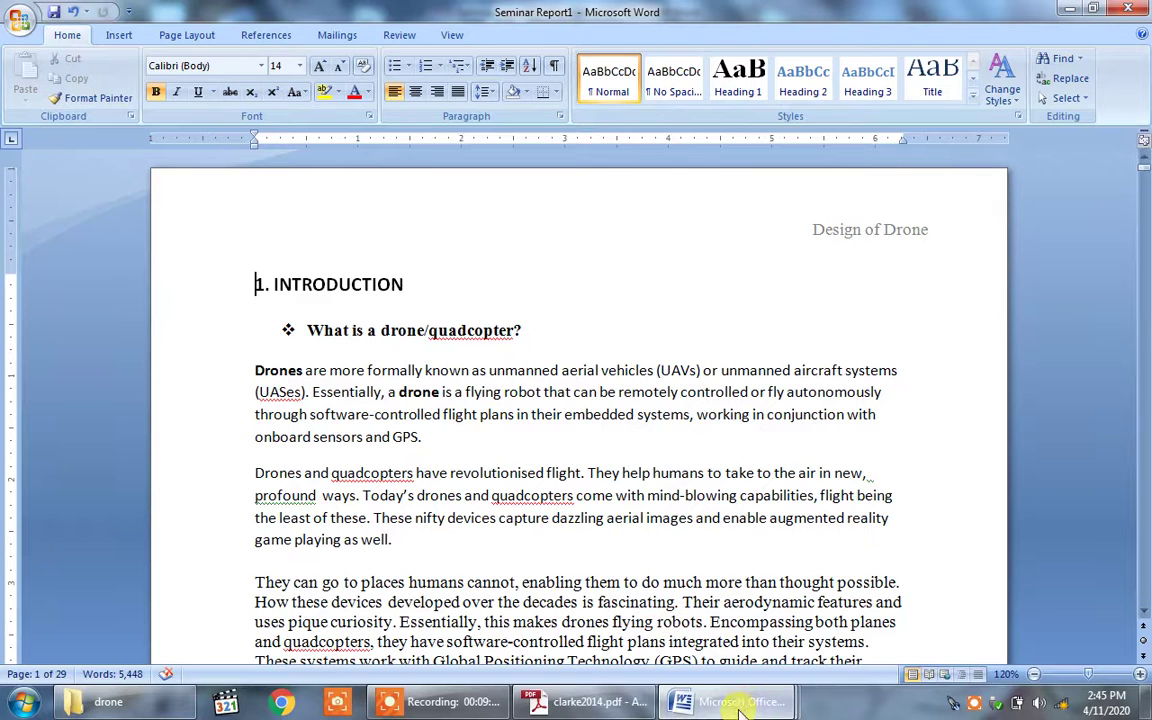
mouse_move(739, 708)
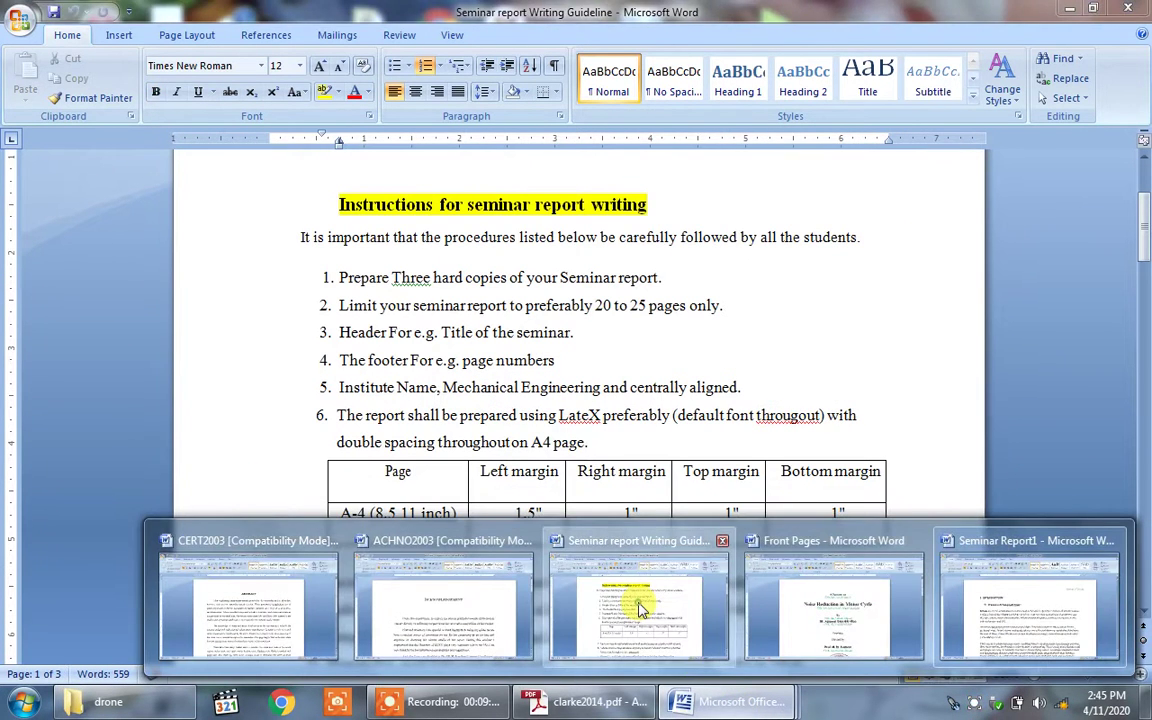
click(638, 600)
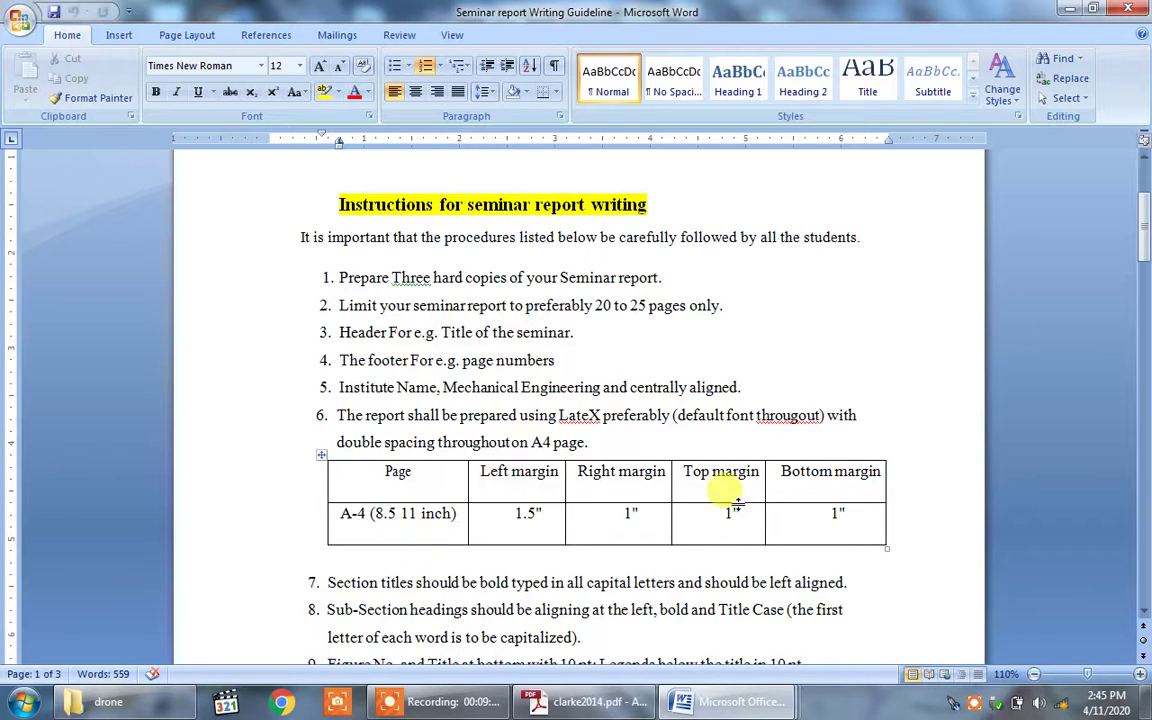
mouse_move(740, 712)
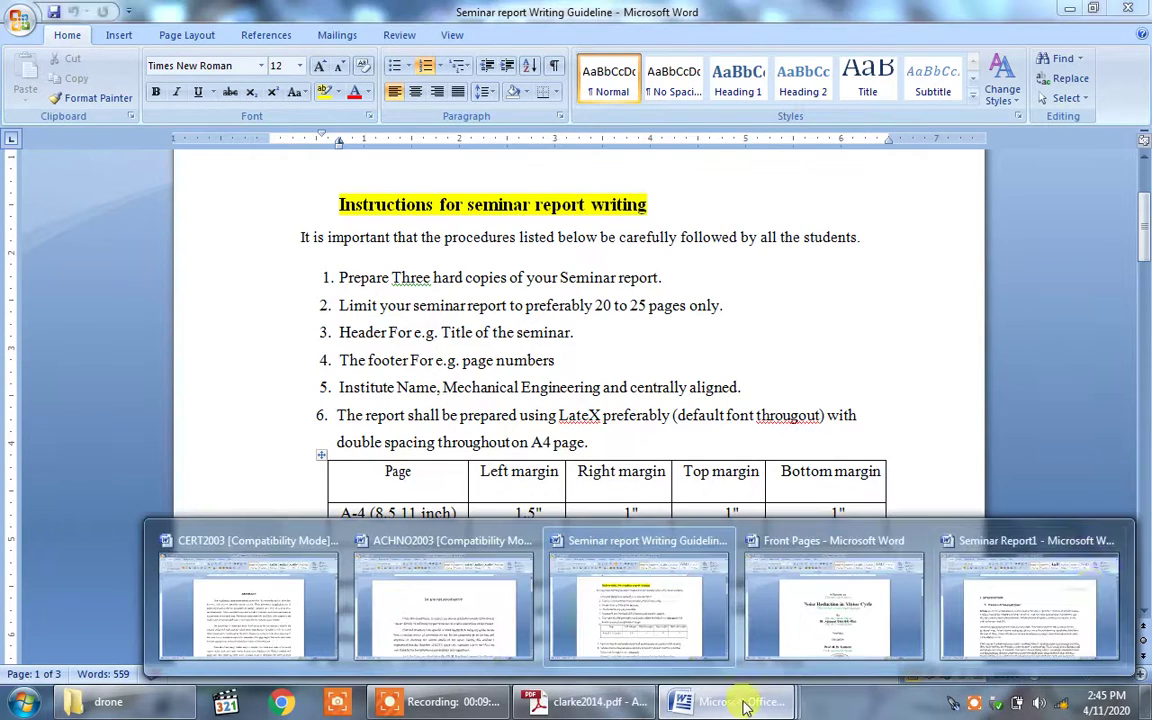
click(965, 550)
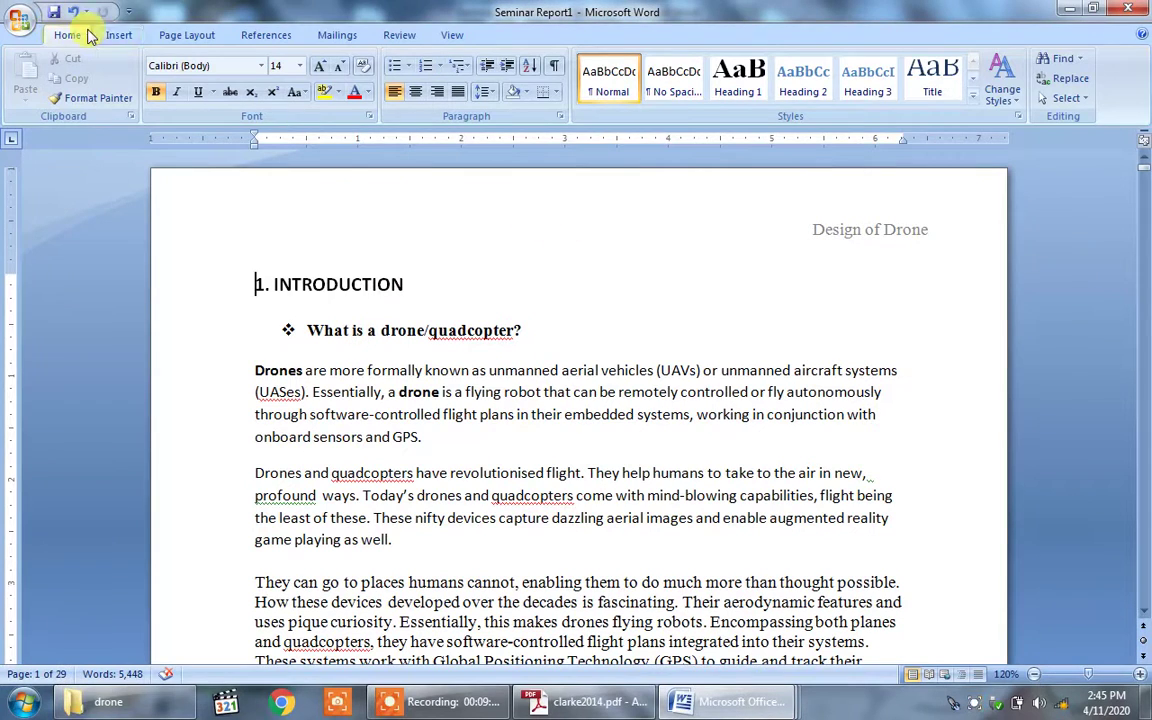
Step: Set a 1.5" left margin in Custom Margins, leaving the other margins at 1"
click(167, 38)
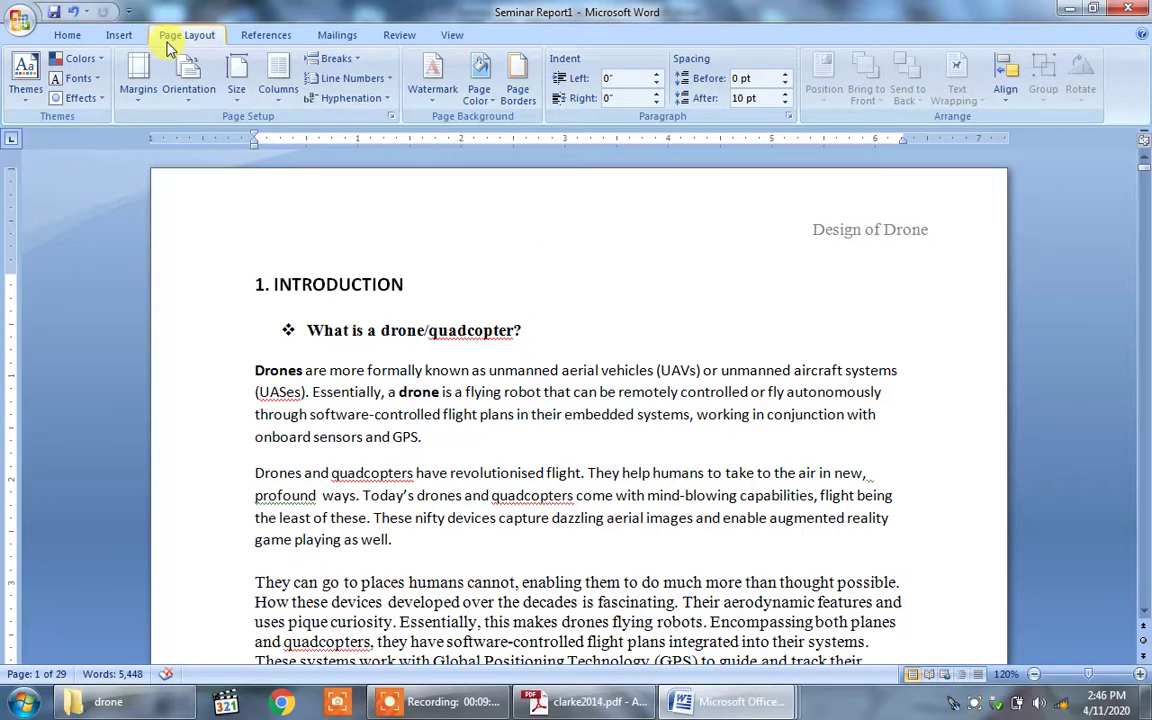
click(153, 68)
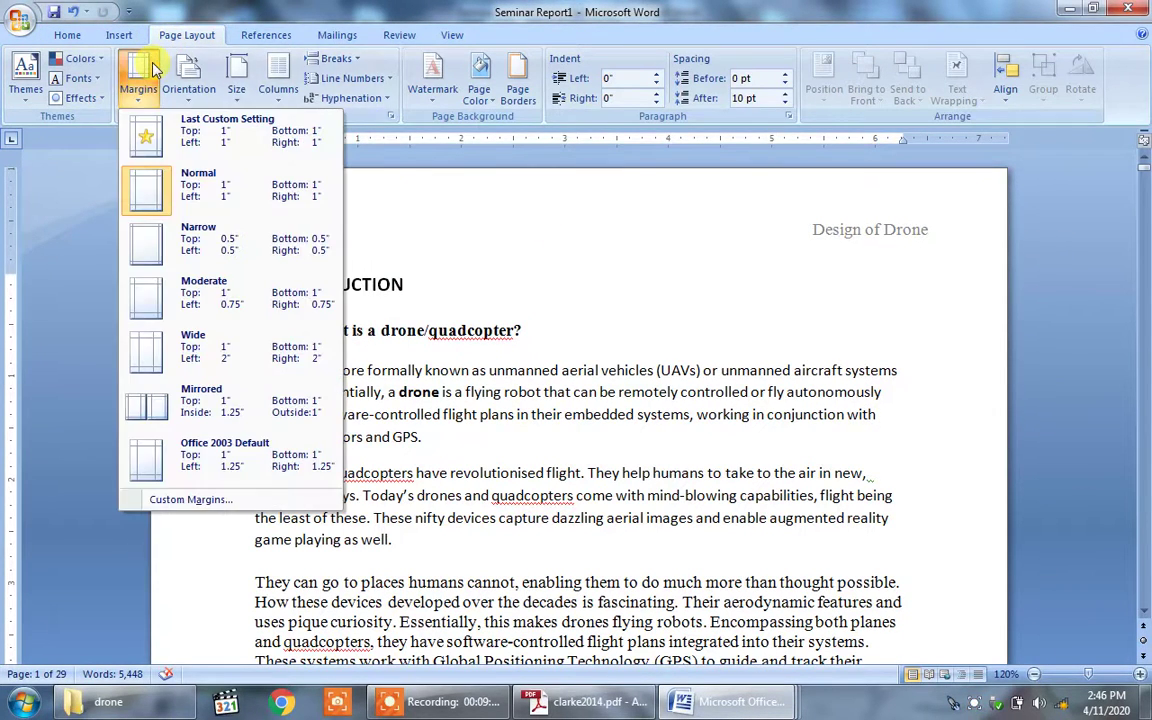
click(186, 500)
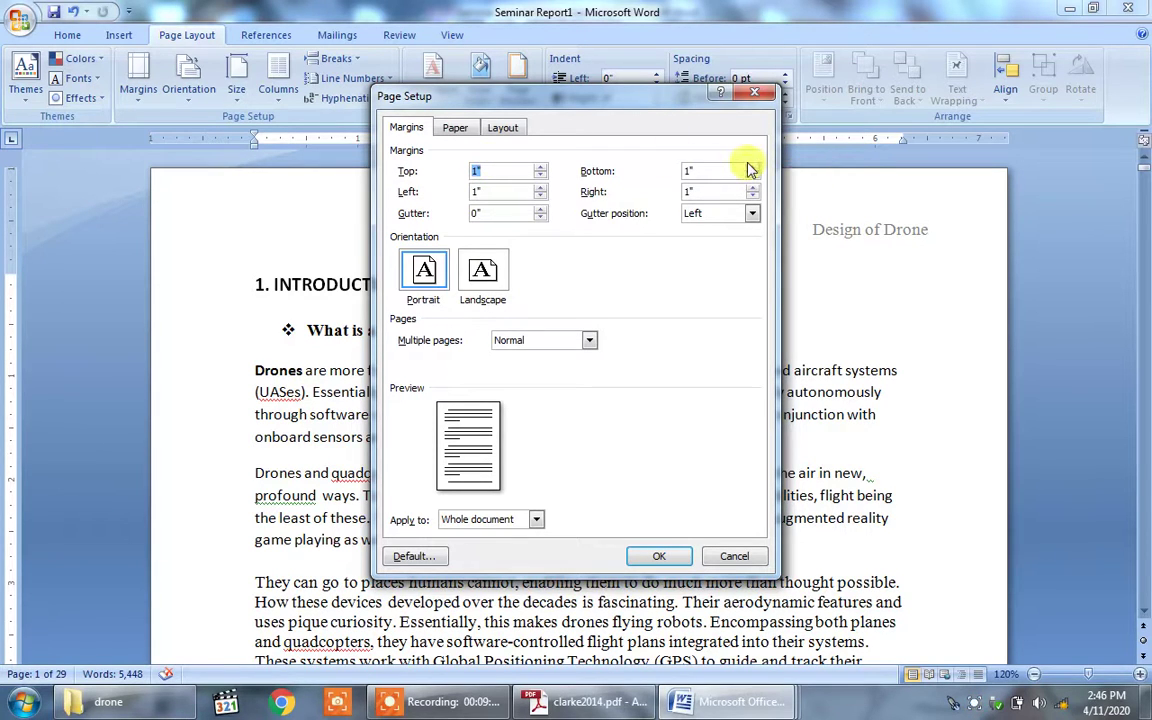
click(483, 190)
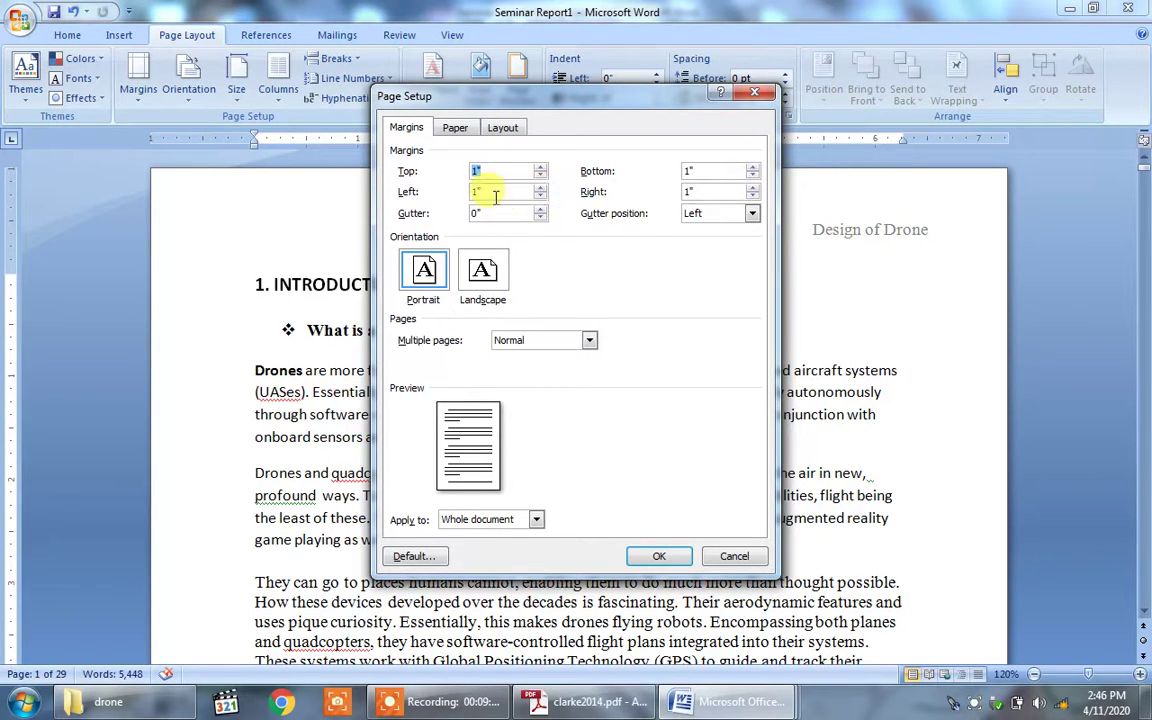
click(540, 187)
click(540, 187)
click(540, 187)
click(541, 187)
click(540, 187)
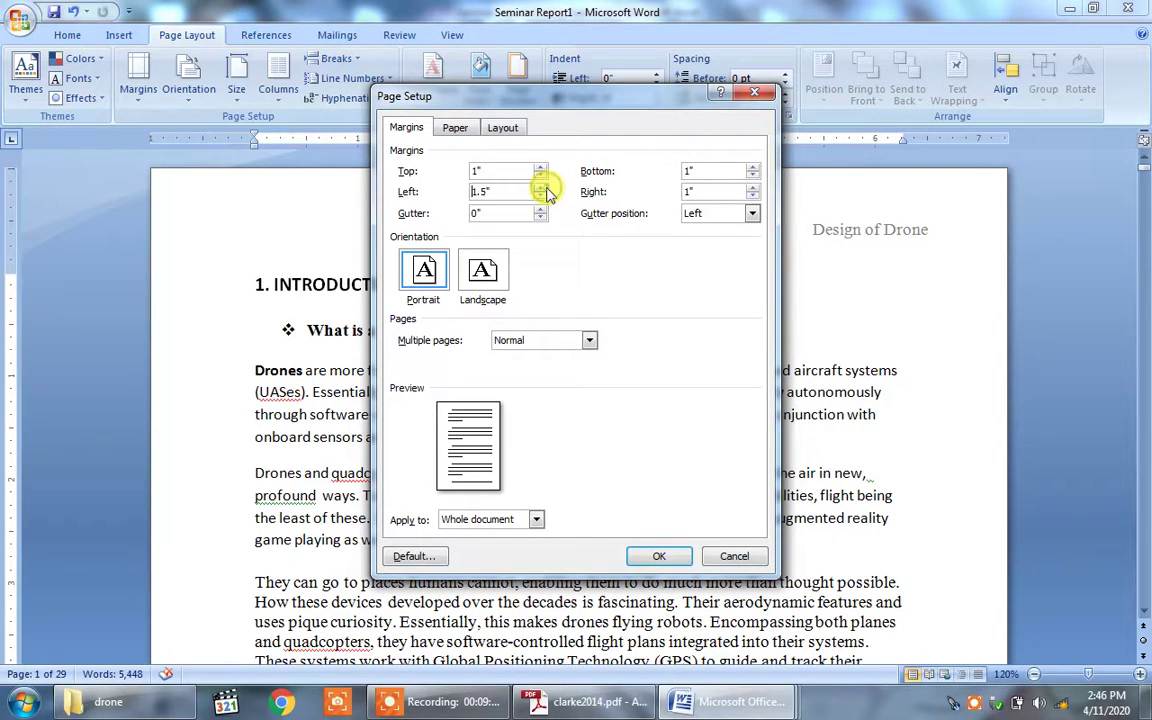
click(662, 557)
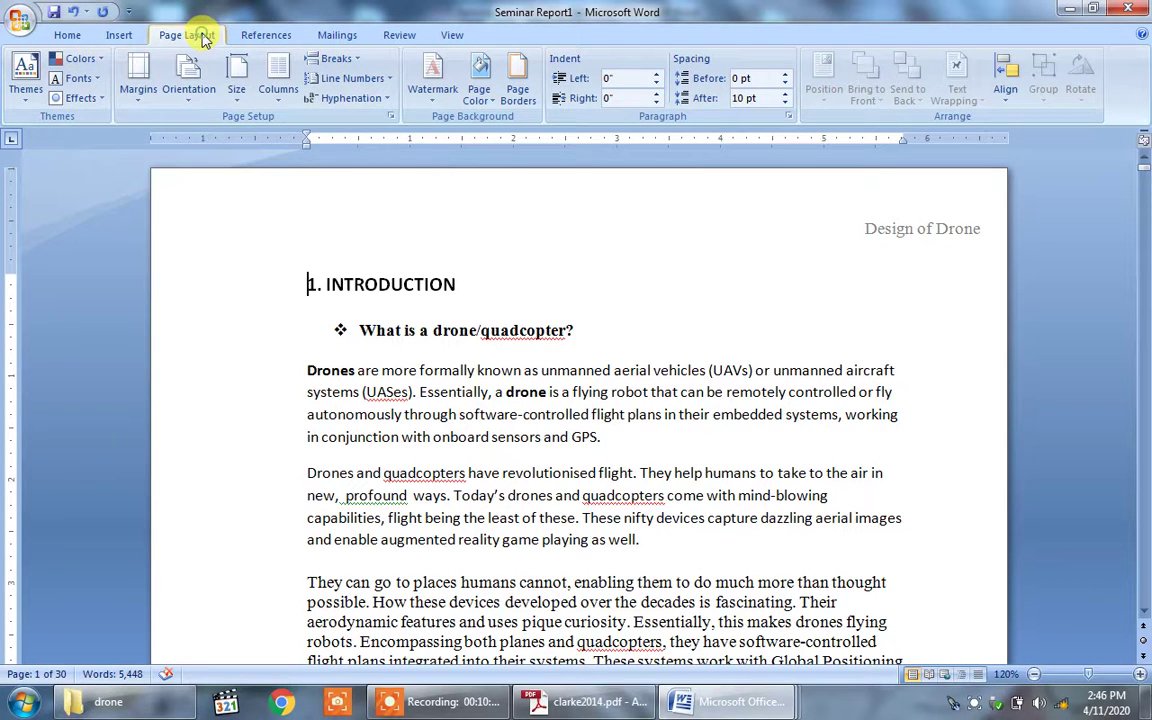
click(138, 76)
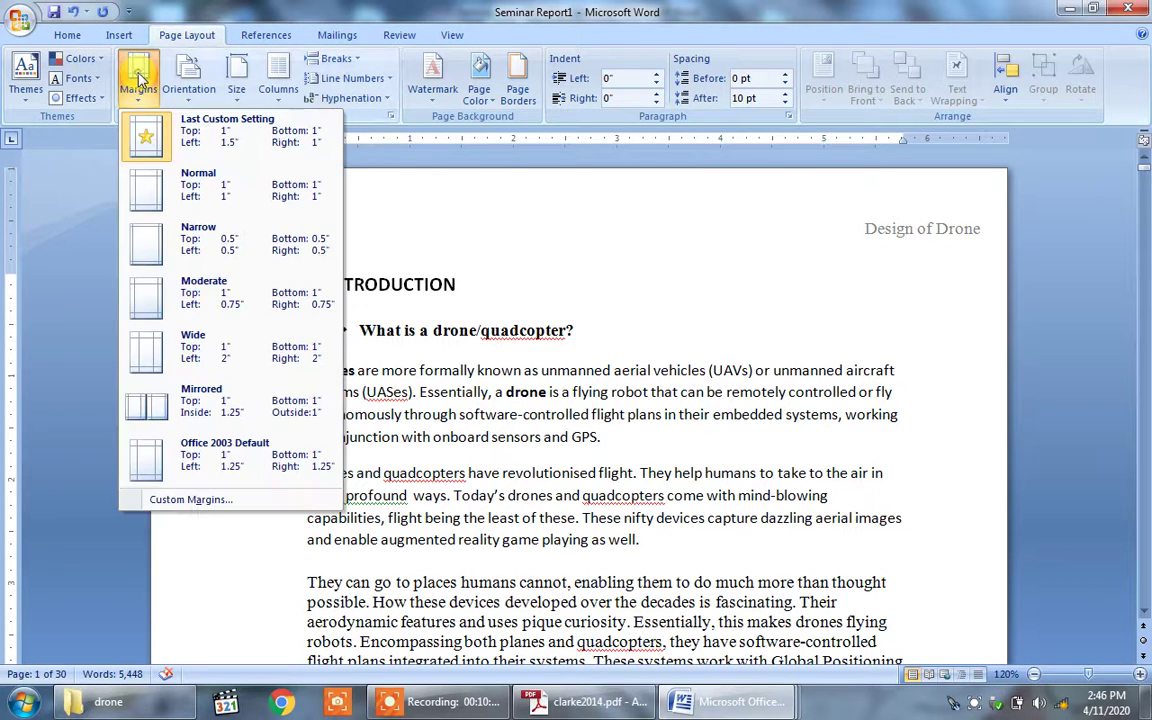
click(168, 505)
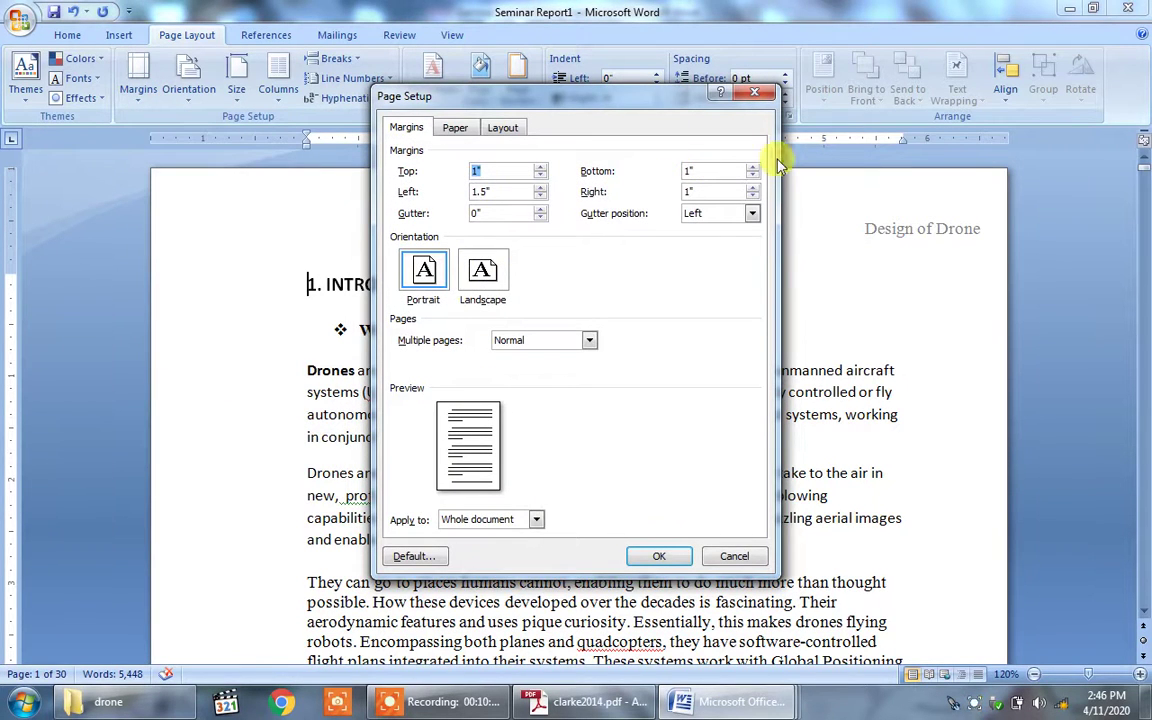
click(452, 130)
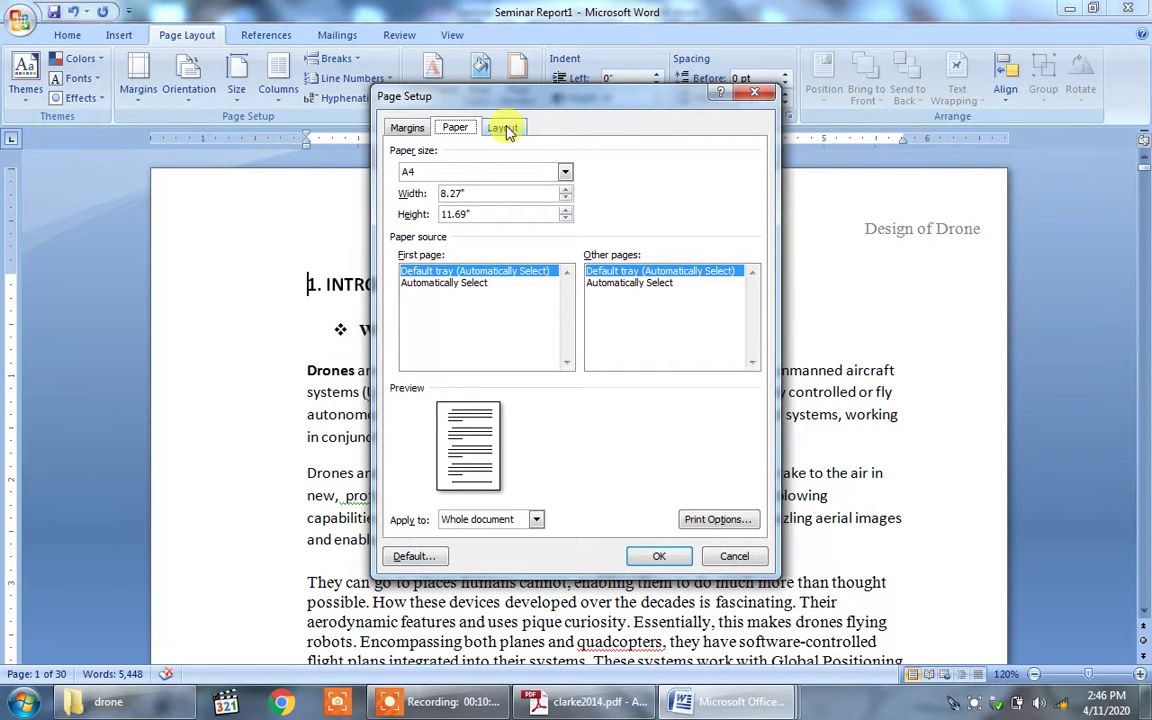
click(505, 129)
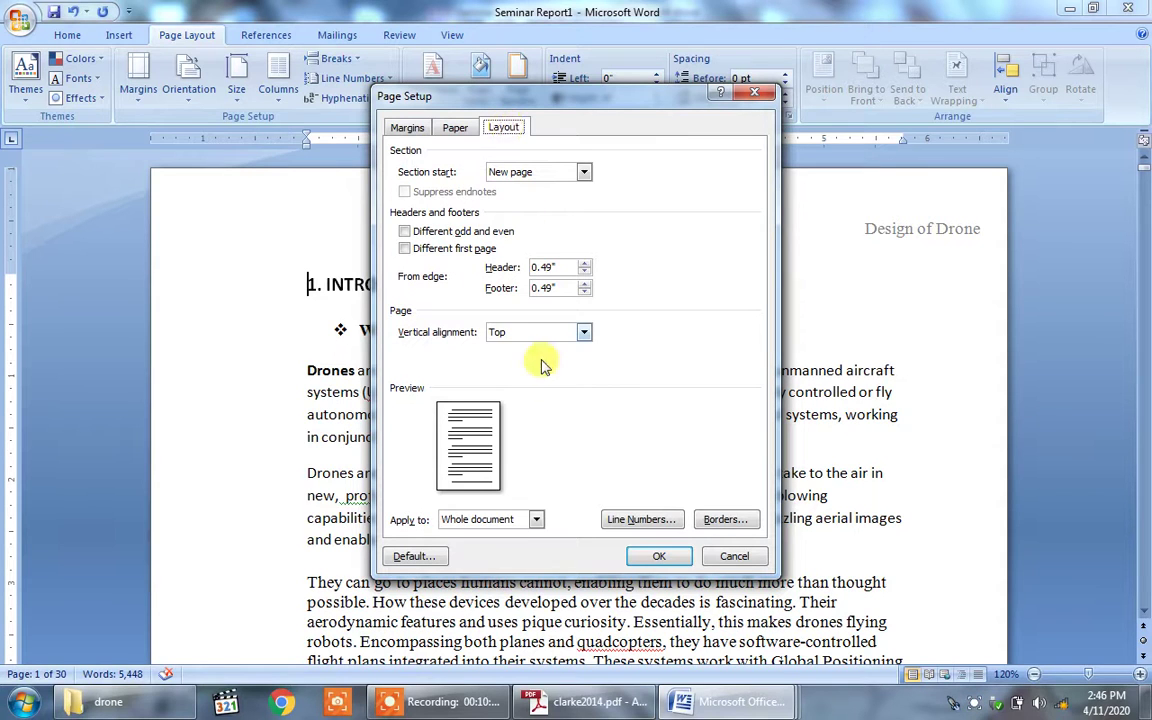
click(407, 129)
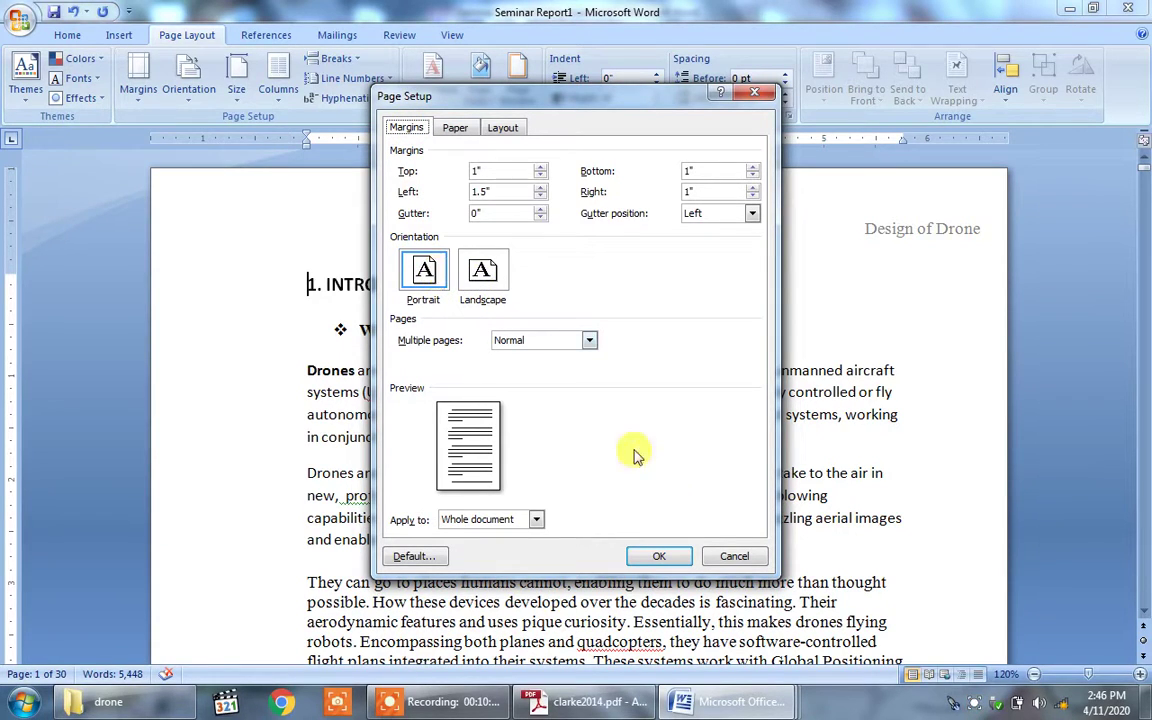
click(660, 557)
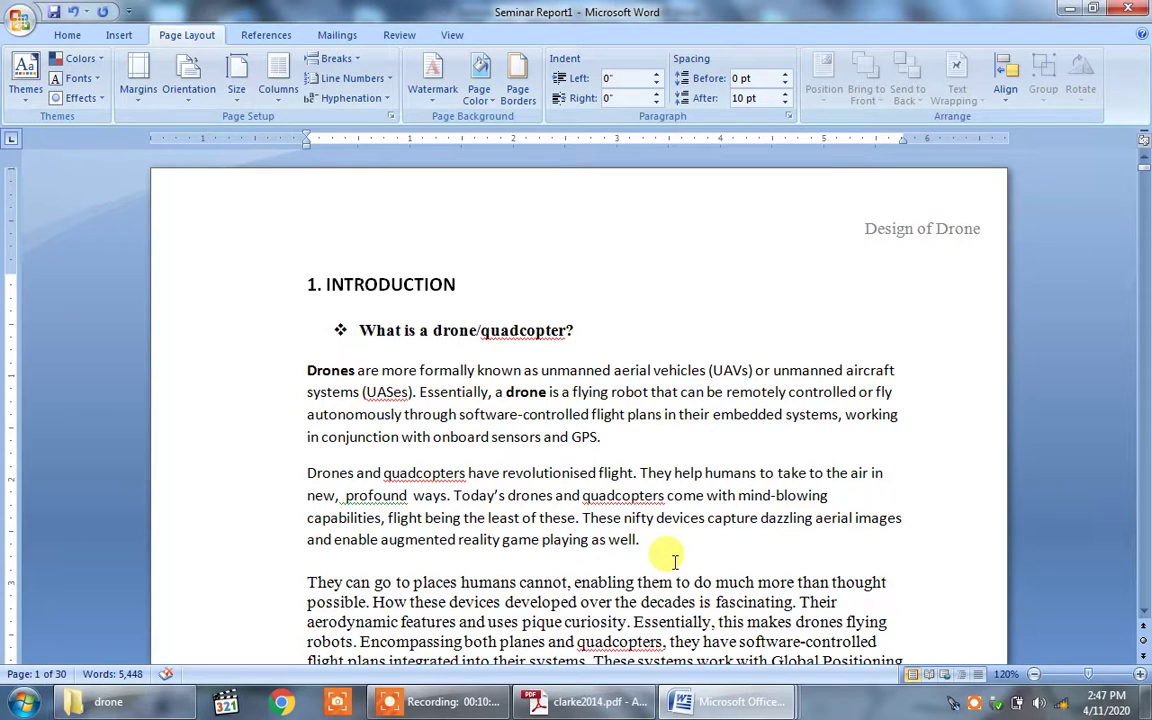
mouse_move(692, 702)
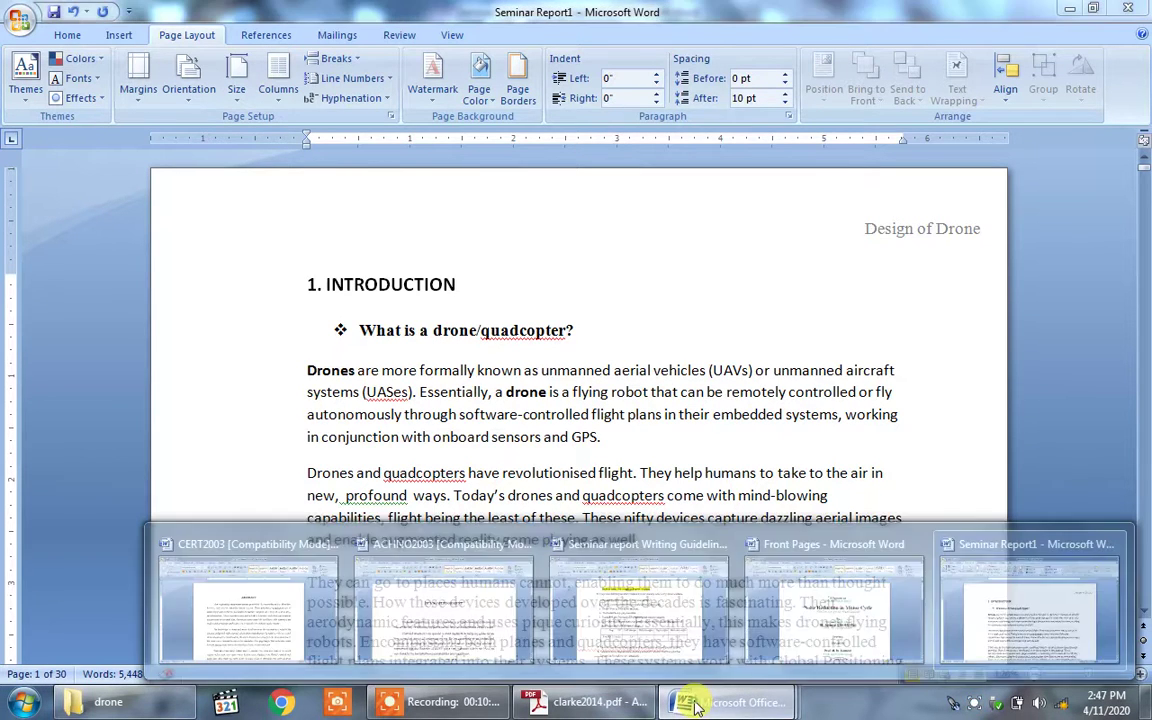
click(648, 645)
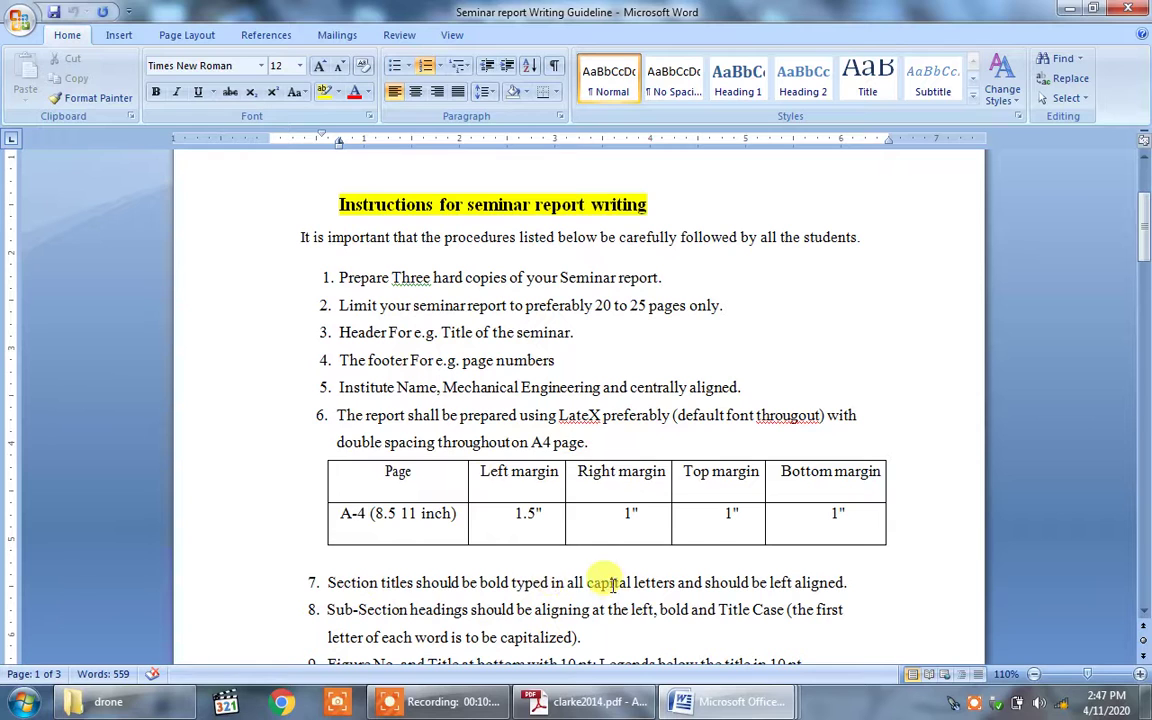
mouse_move(712, 701)
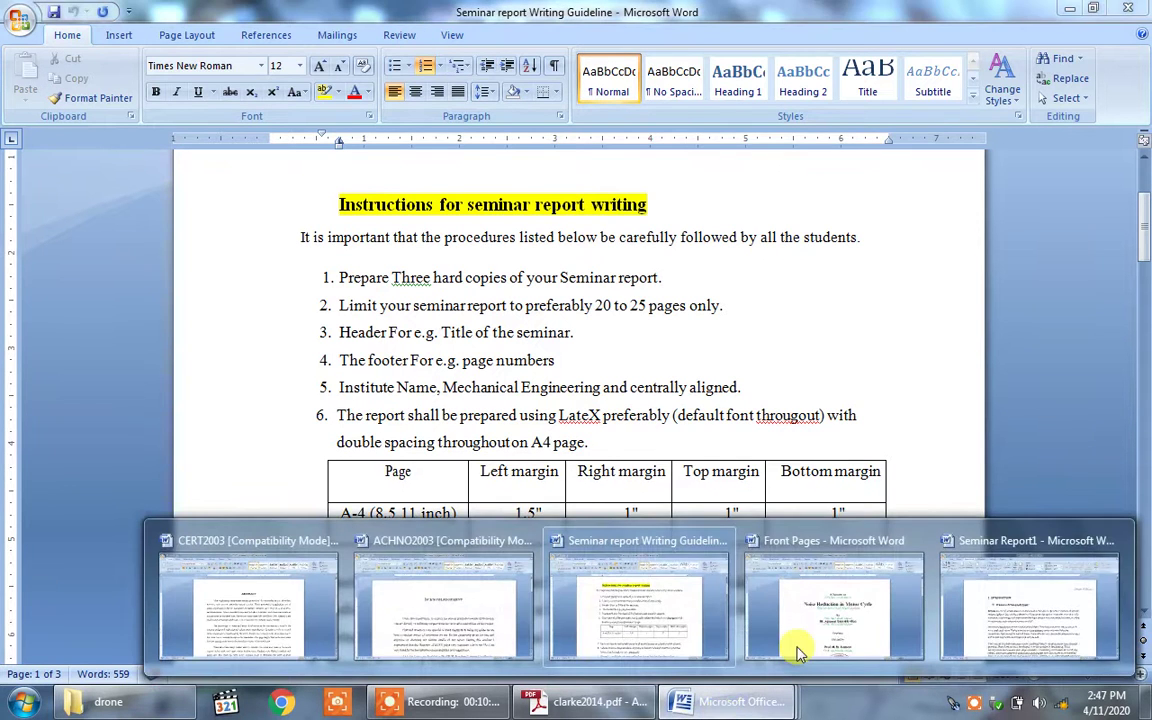
click(1028, 617)
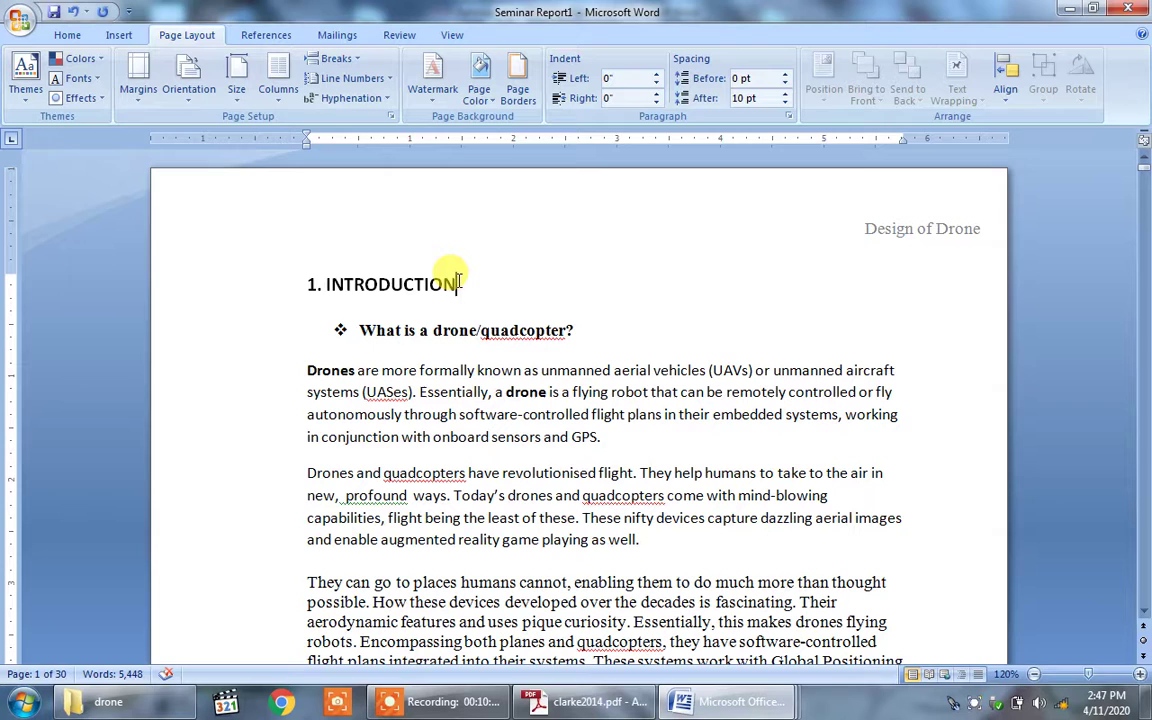
click(66, 36)
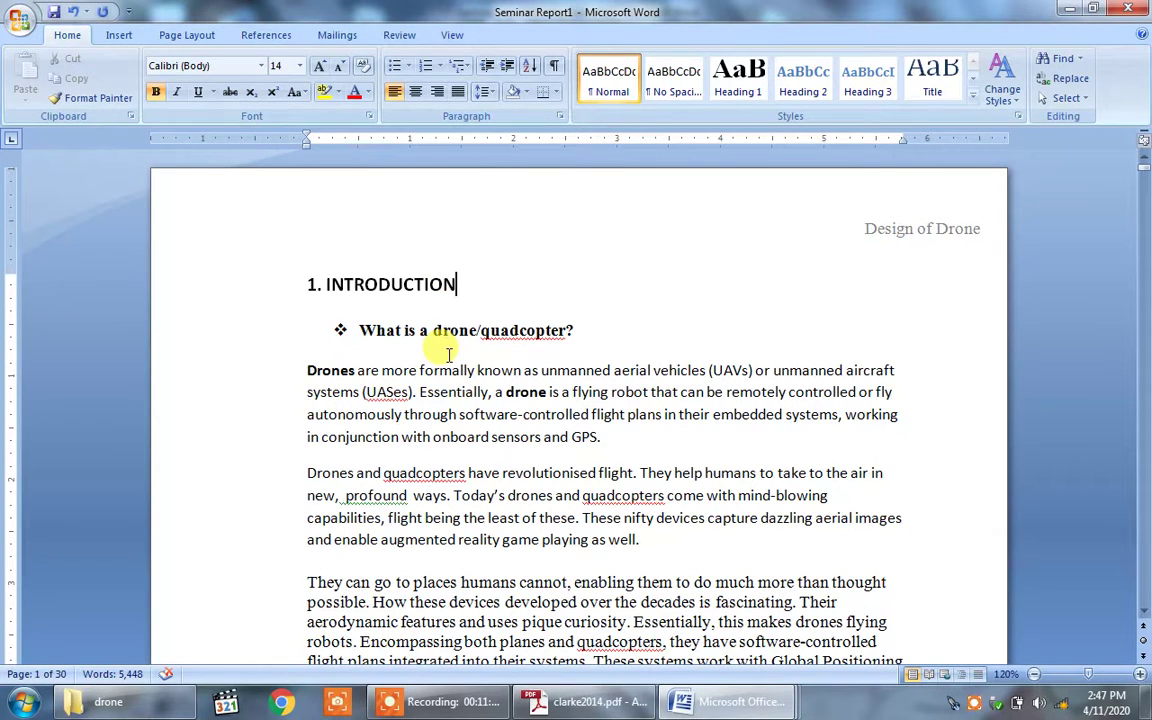
drag(459, 284, 296, 262)
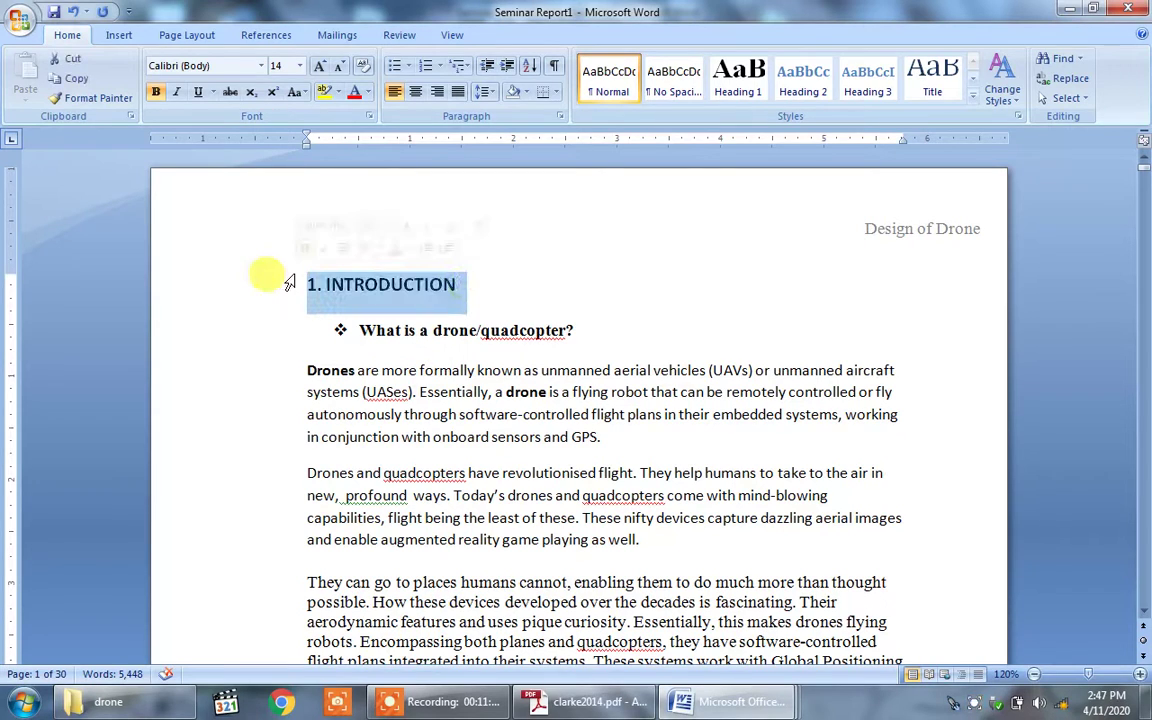
click(304, 93)
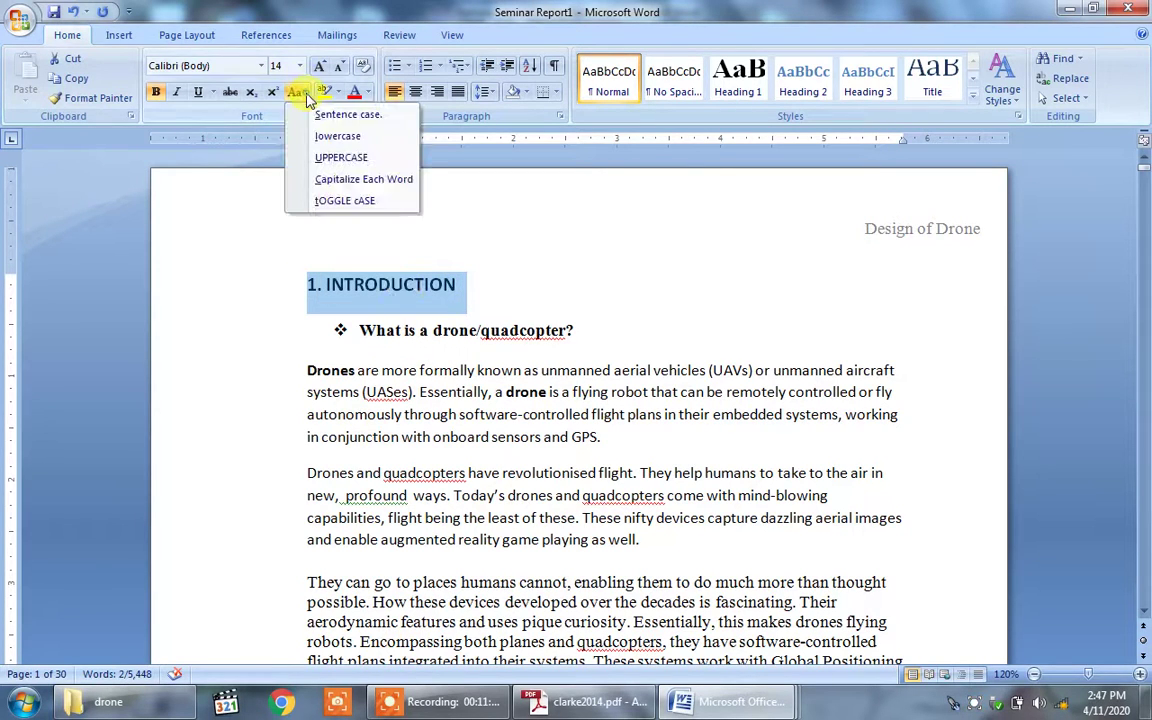
click(330, 157)
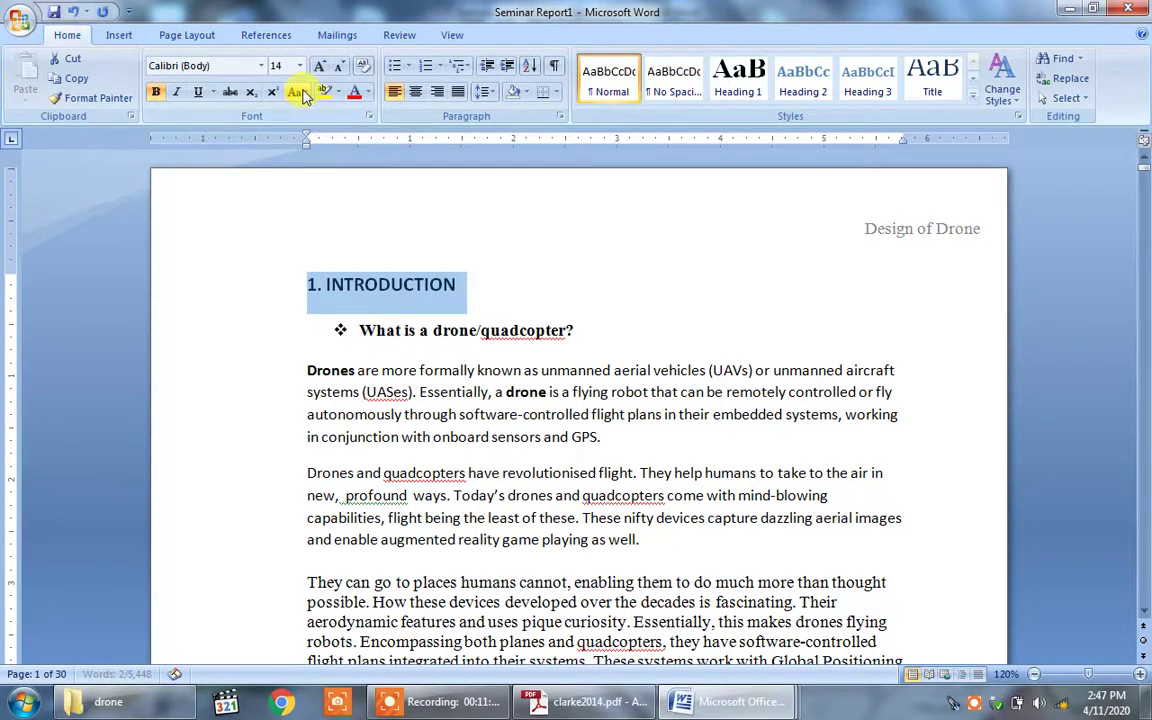
click(298, 93)
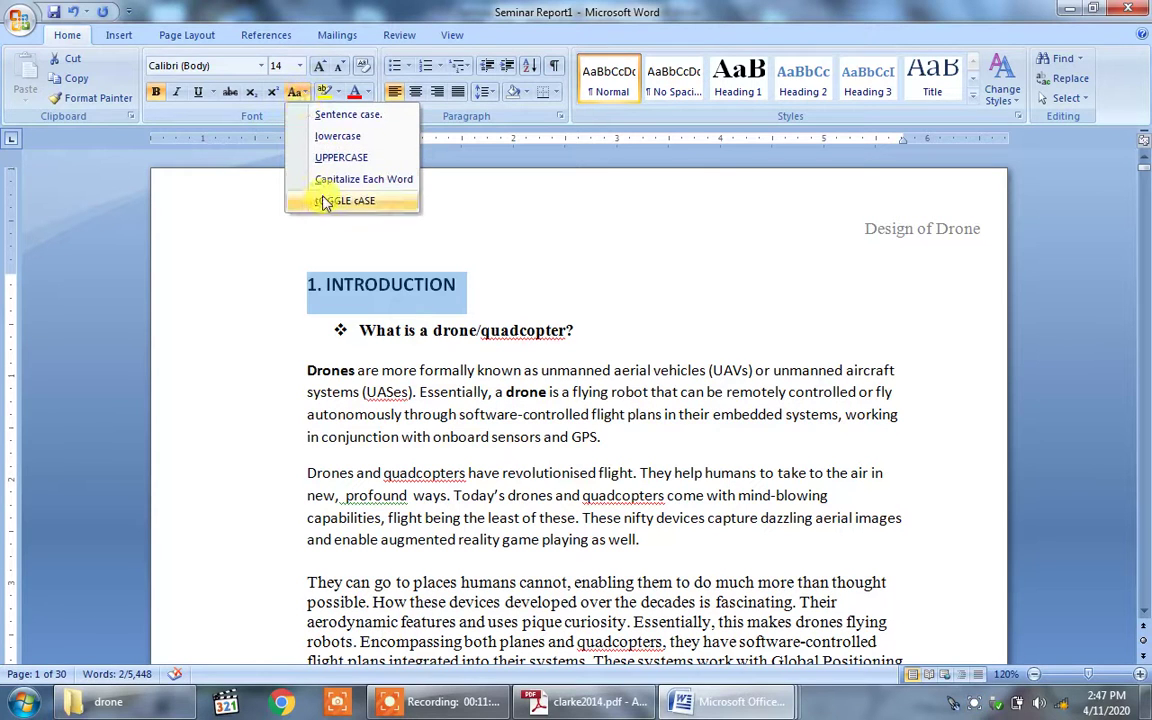
click(334, 142)
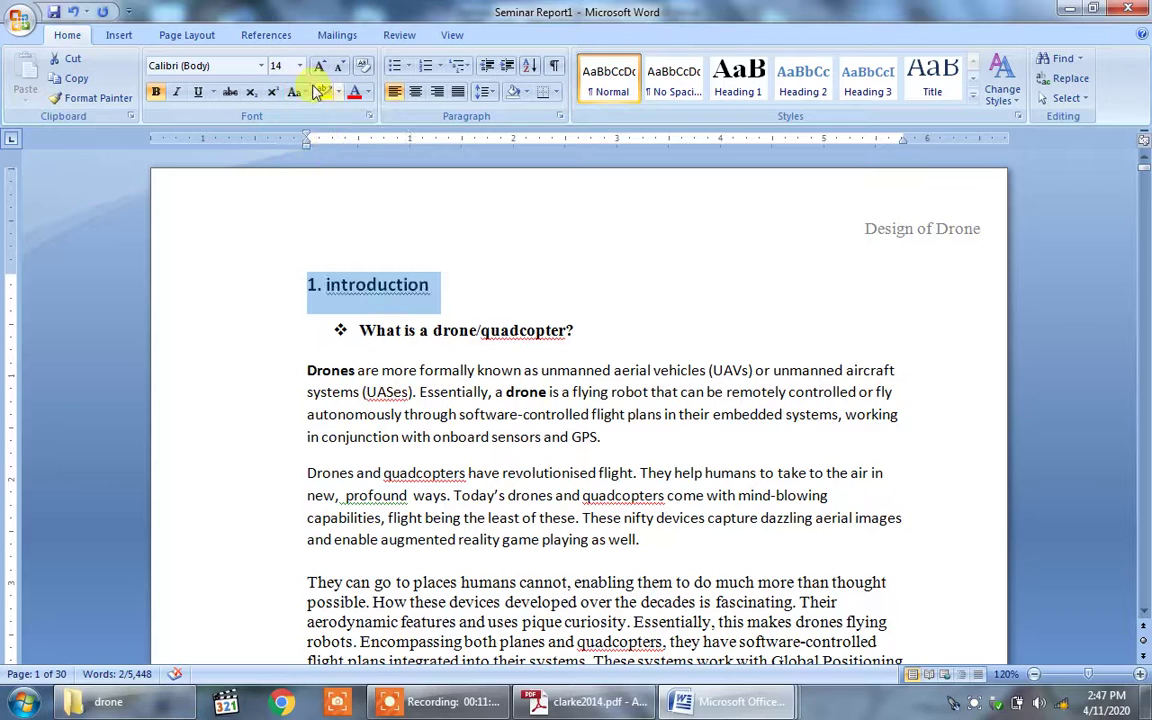
click(306, 92)
click(300, 179)
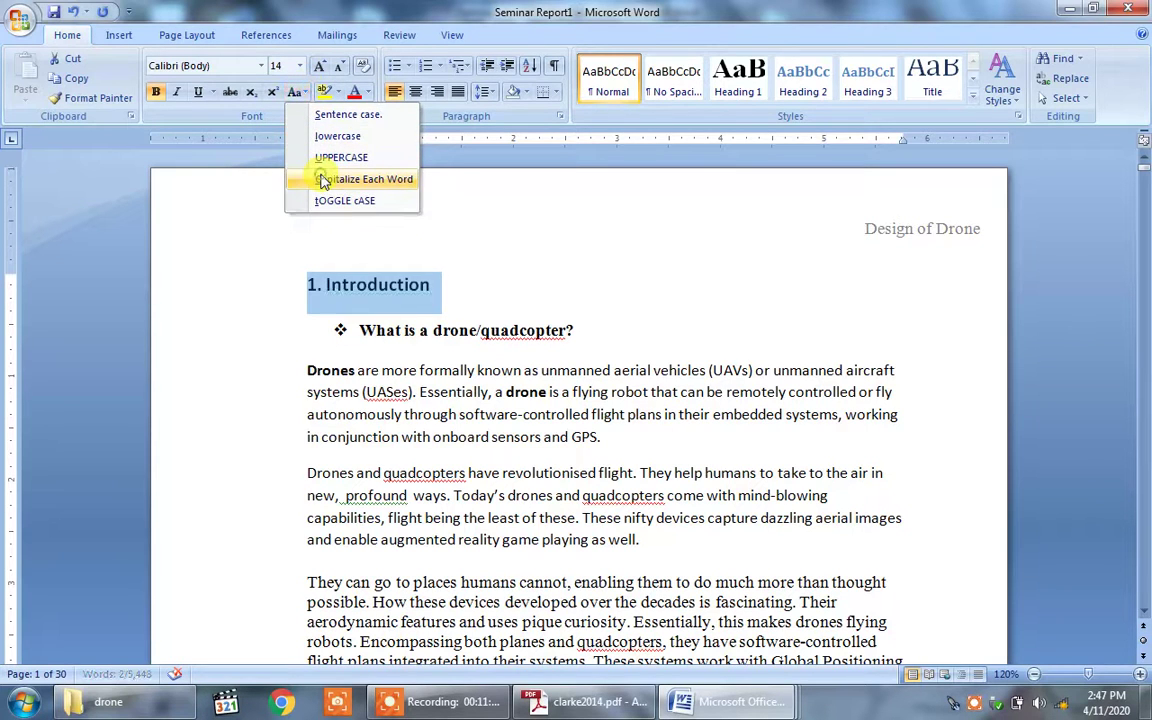
click(304, 93)
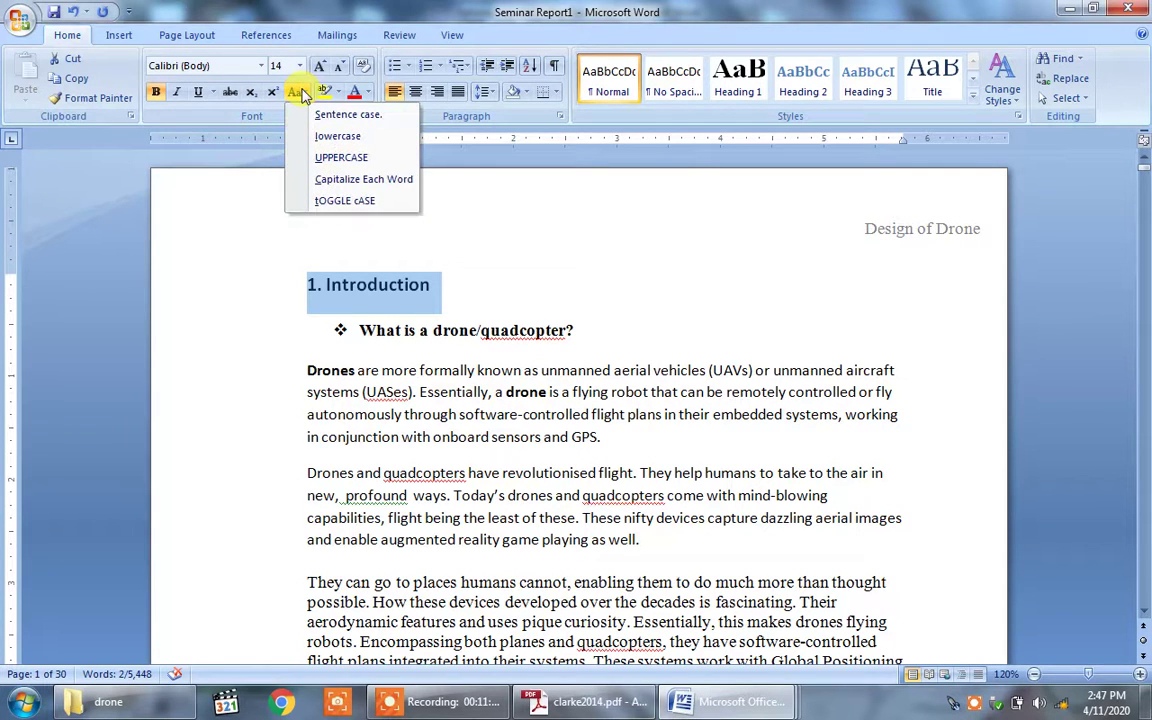
click(339, 160)
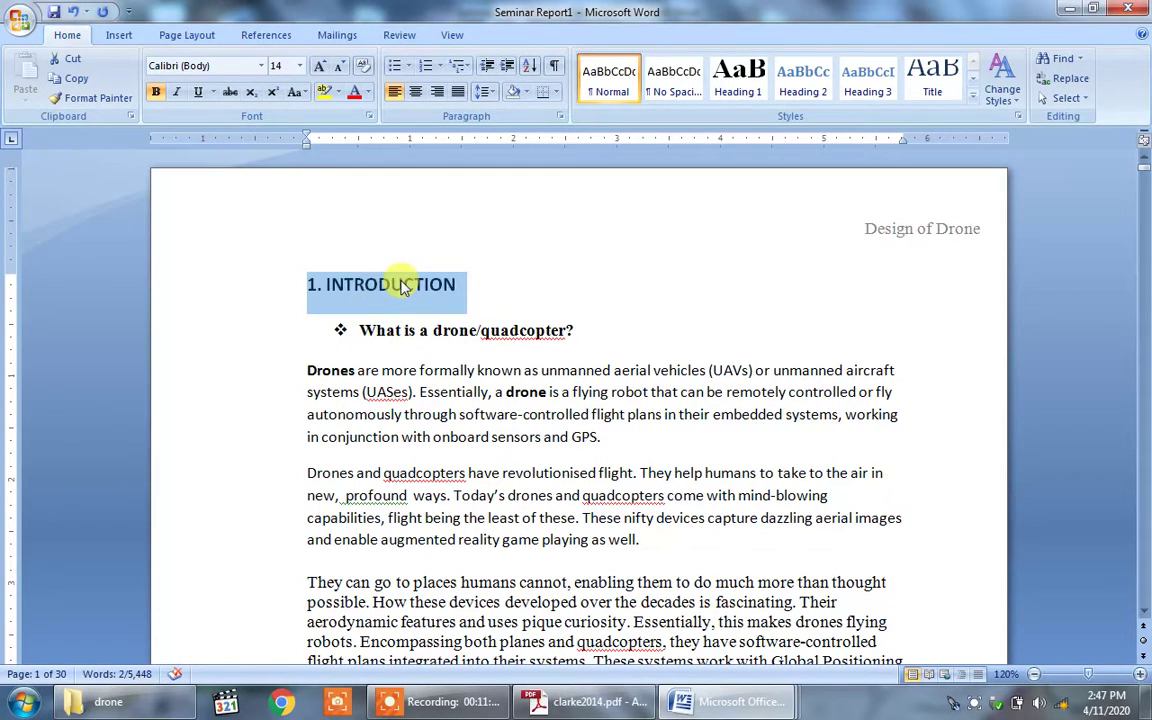
click(261, 66)
click(260, 170)
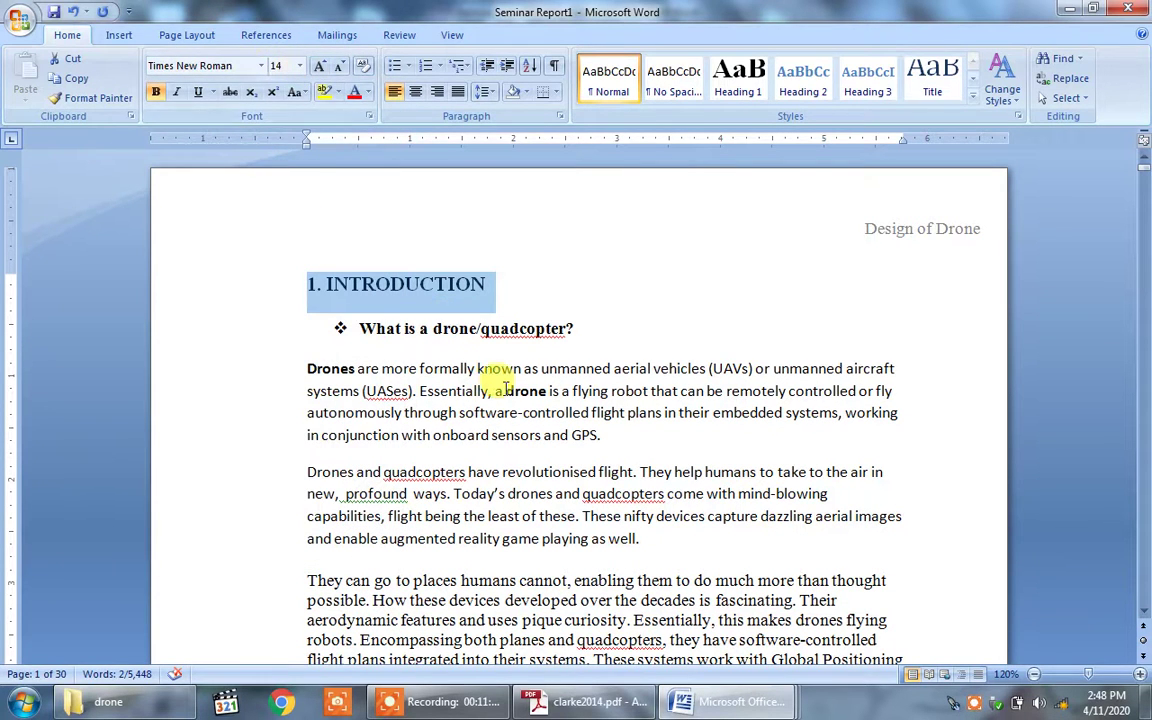
click(546, 330)
click(300, 67)
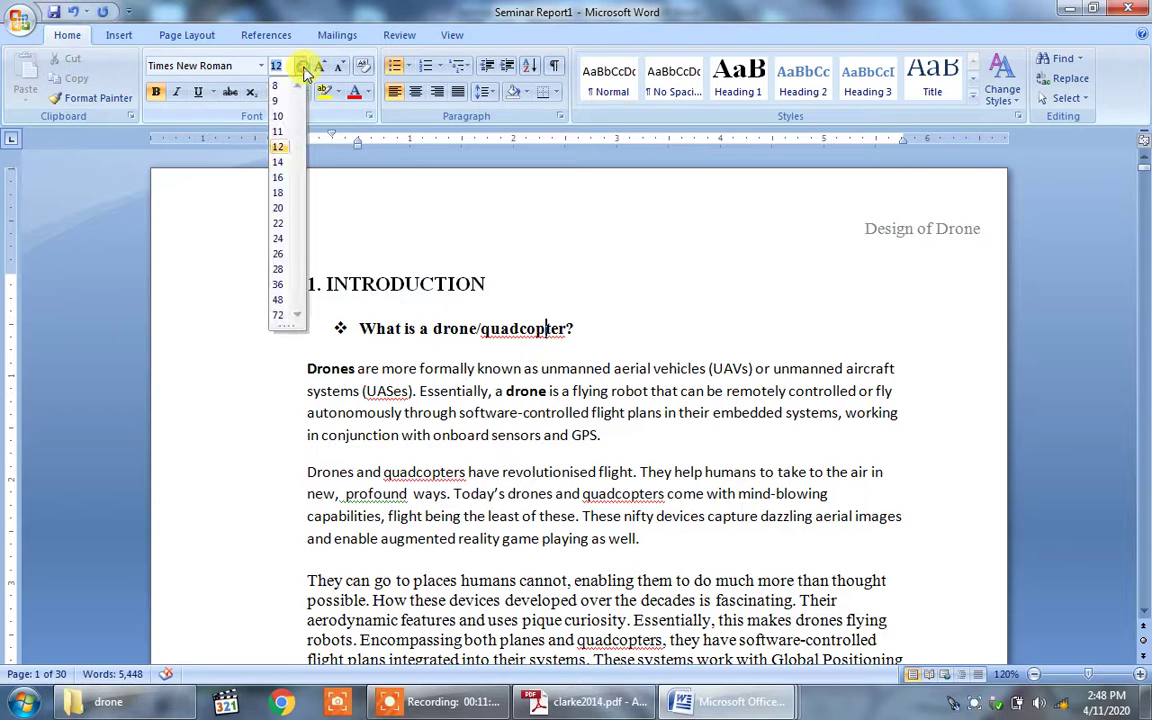
click(393, 250)
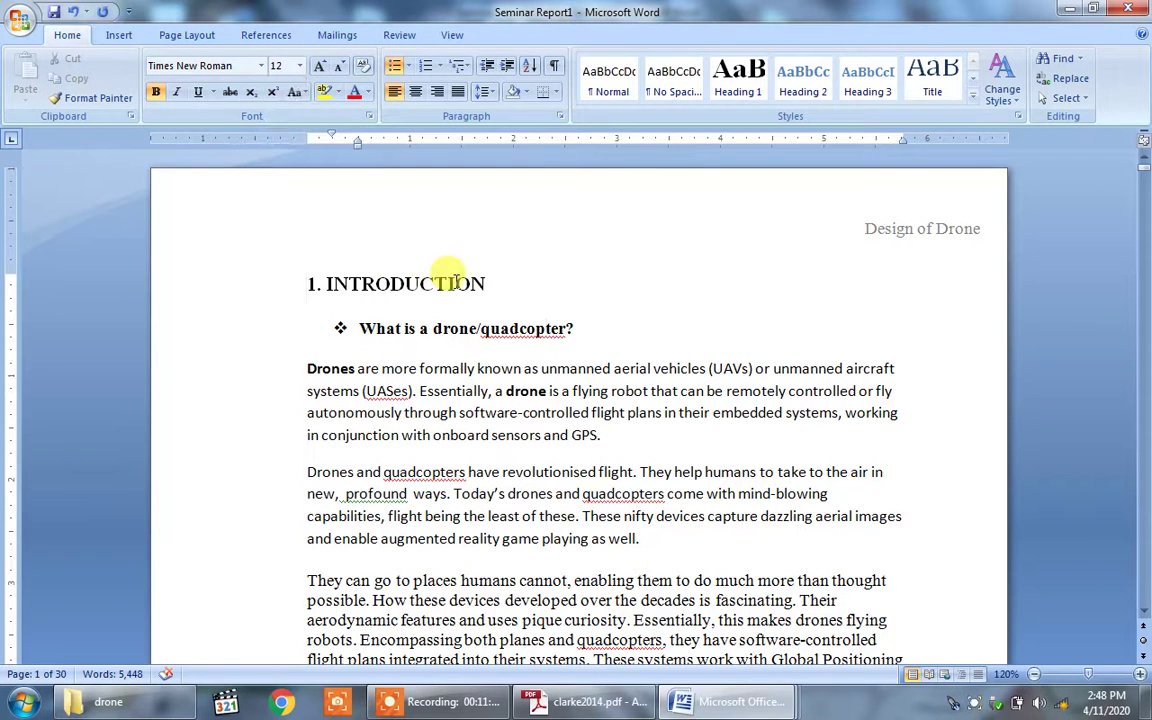
drag(488, 284, 297, 279)
click(300, 67)
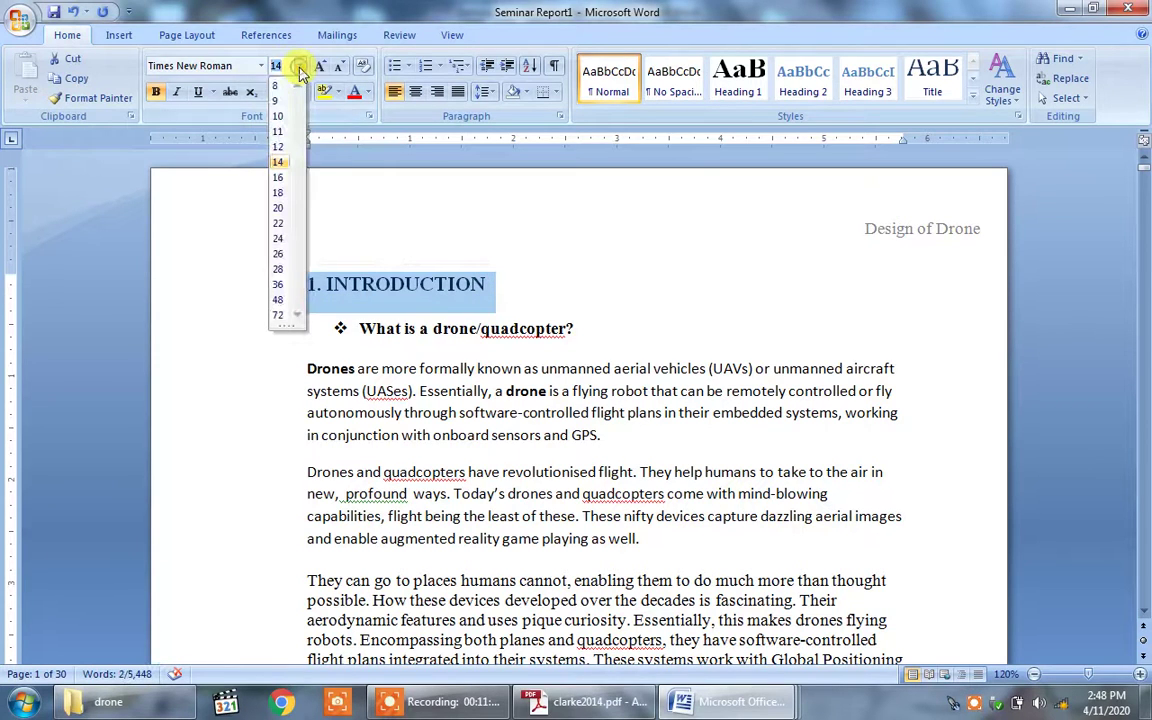
click(283, 161)
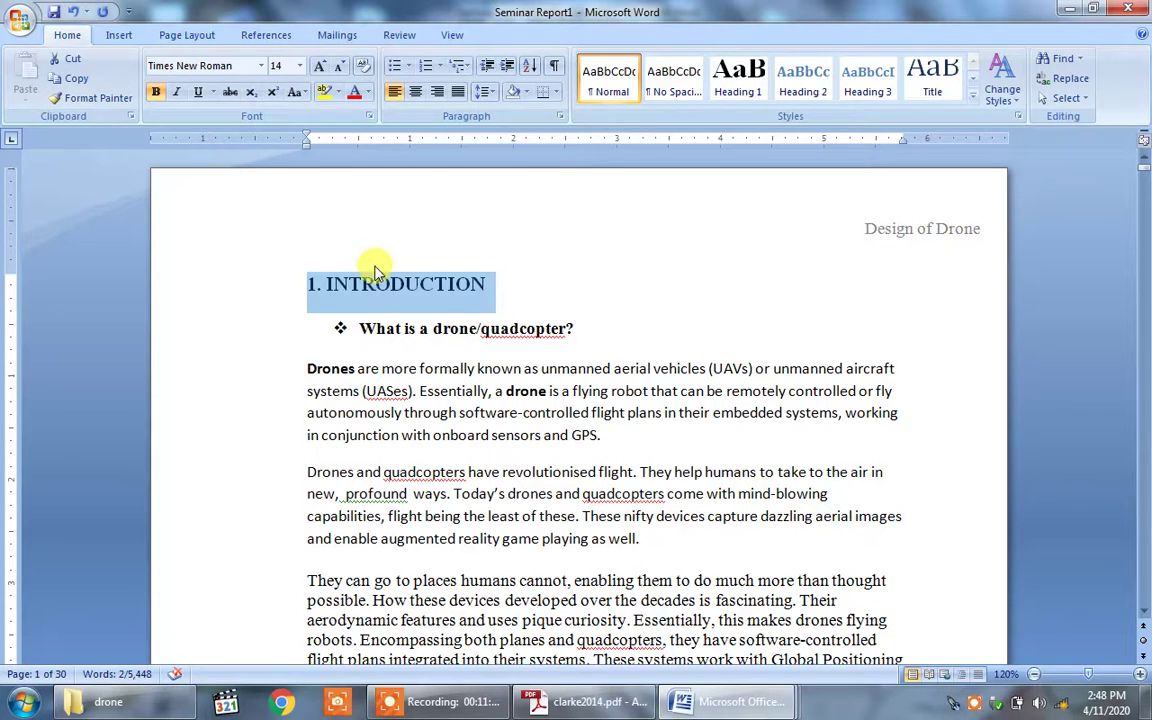
click(378, 298)
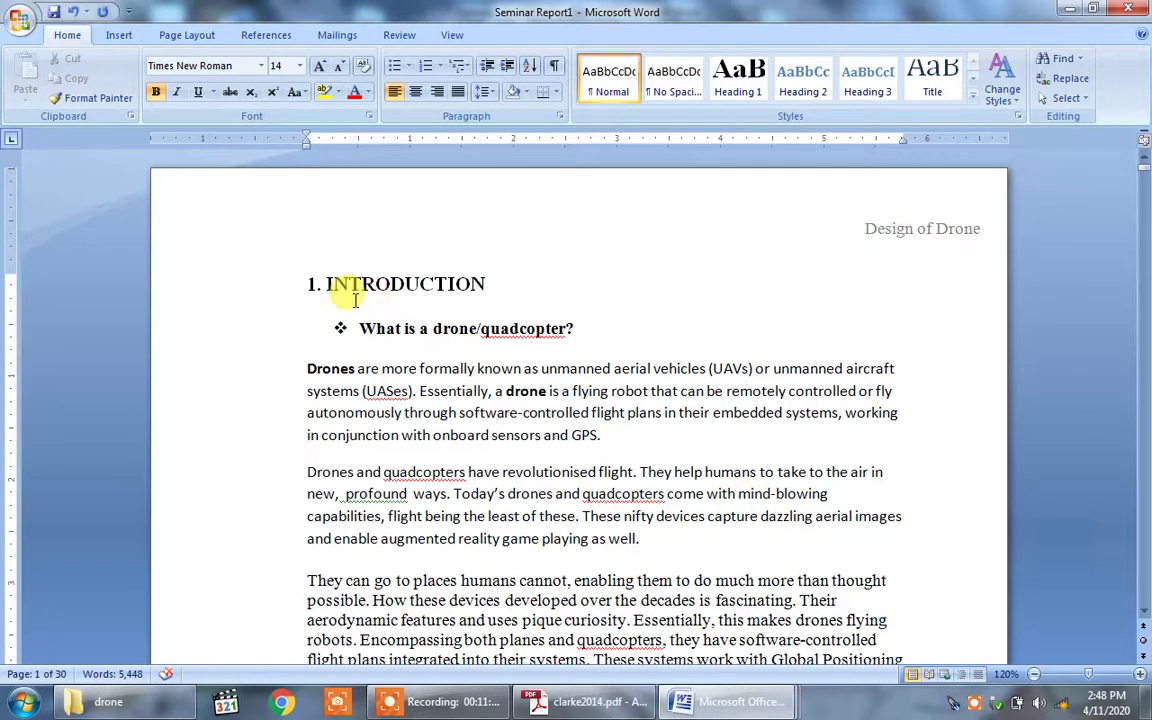
click(307, 285)
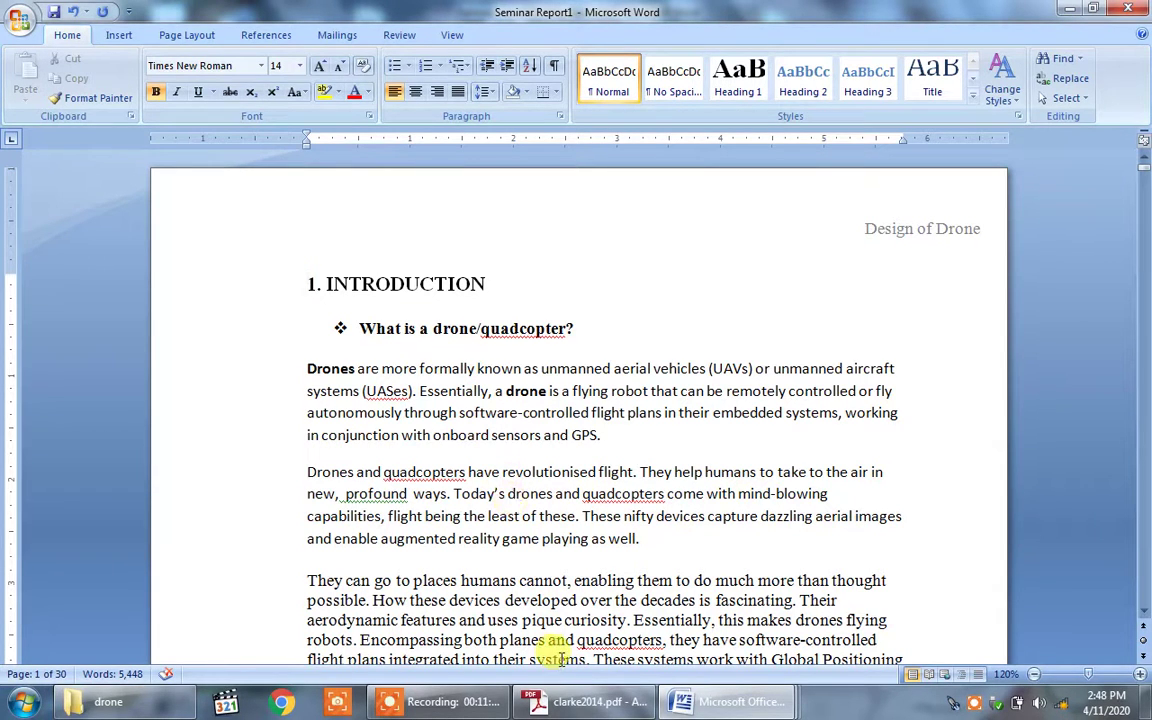
mouse_move(600, 700)
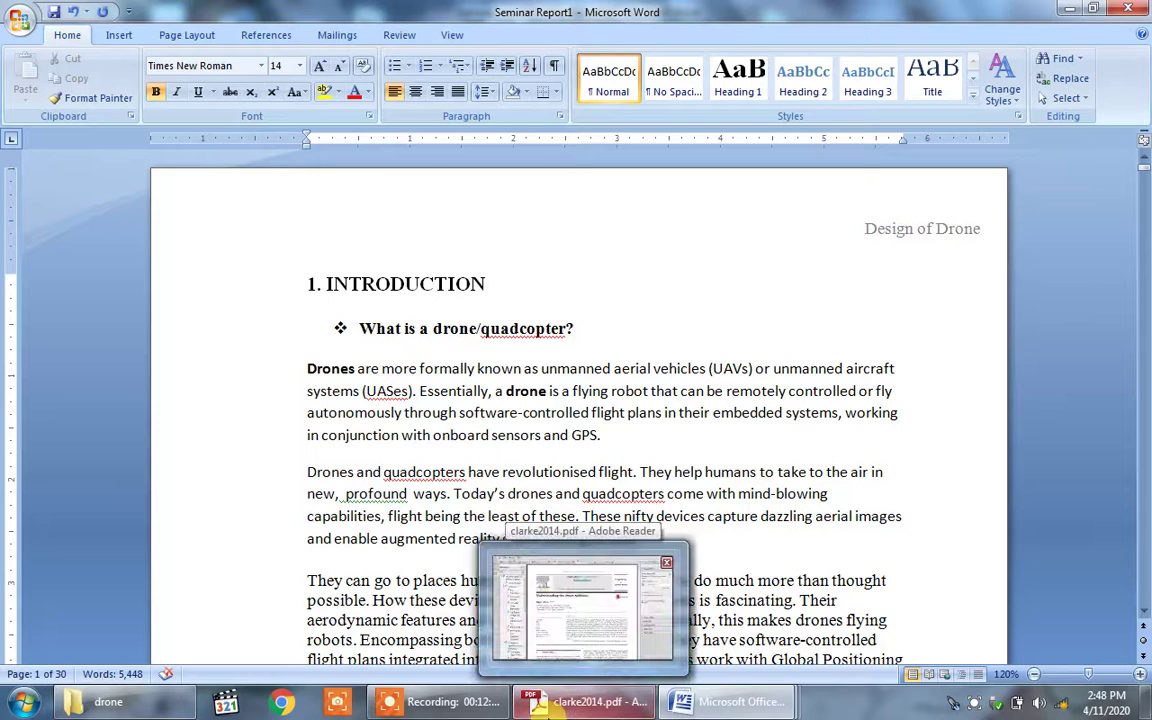
mouse_move(728, 697)
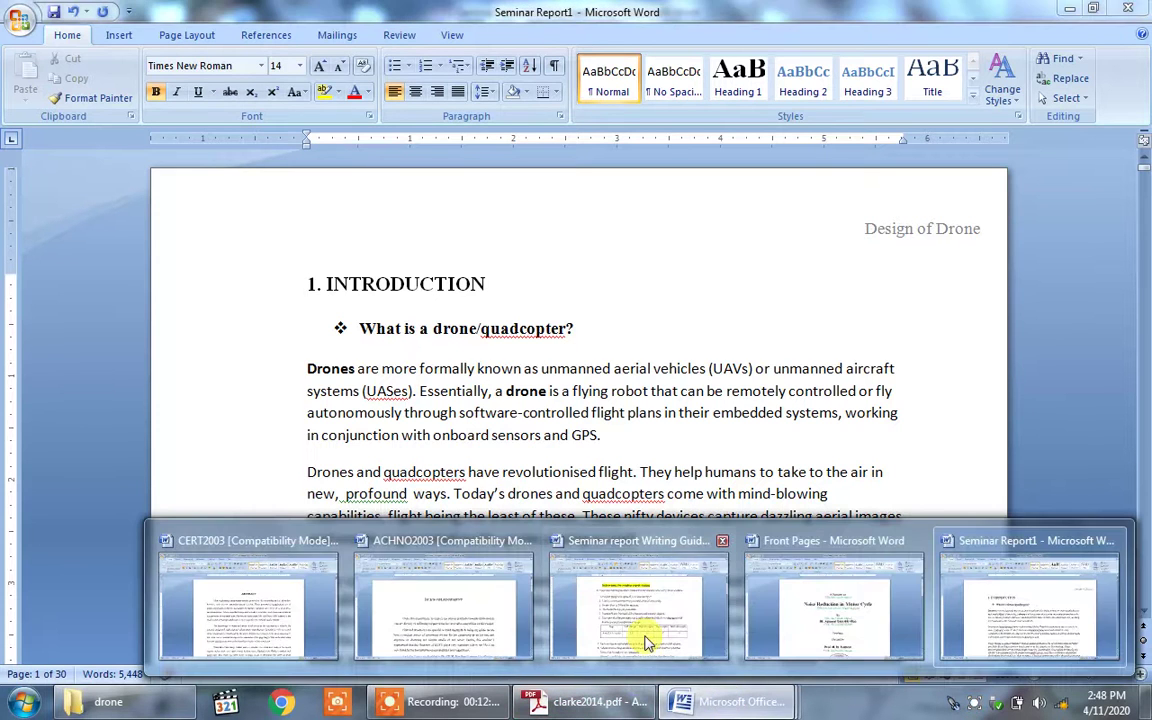
click(647, 636)
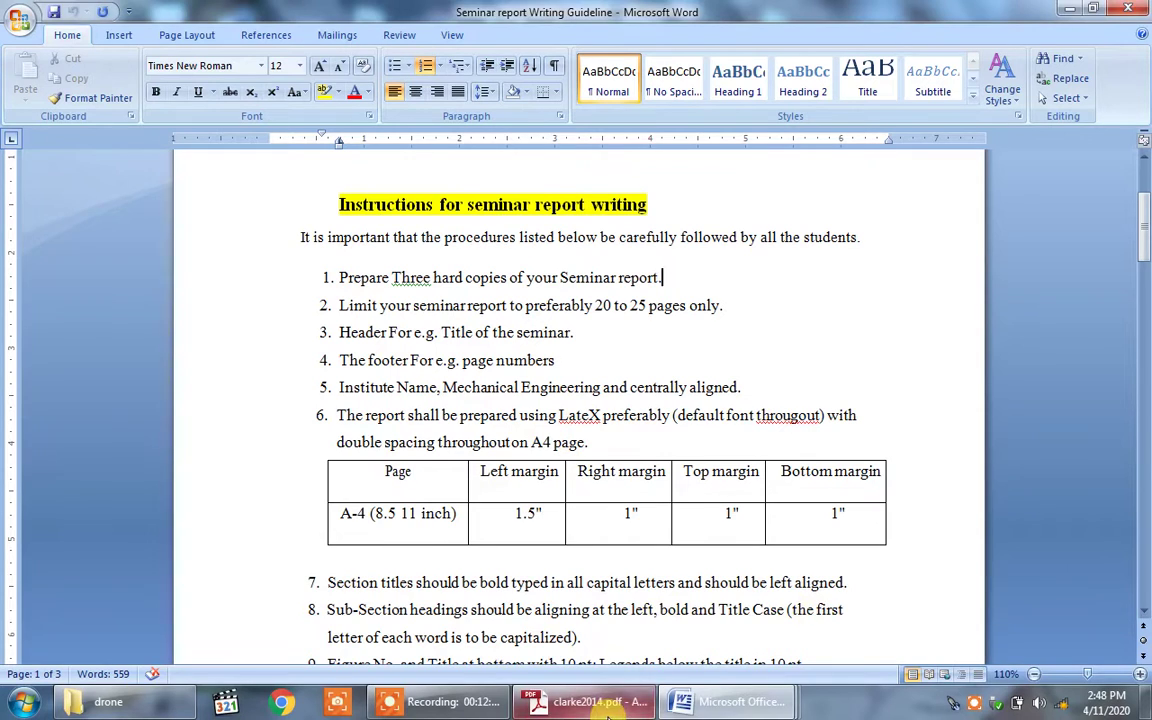
mouse_move(710, 700)
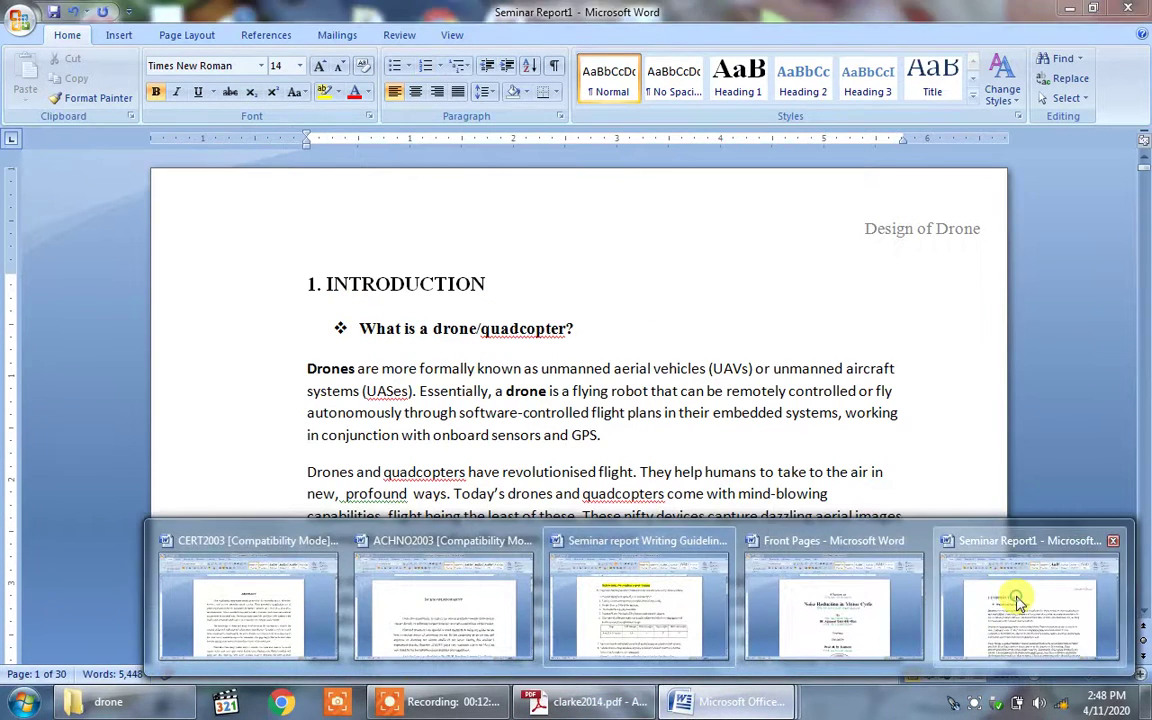
click(1018, 603)
Step: Replace the drone question's bullet with '1.1' to make it a numbered sub-heading
click(358, 328)
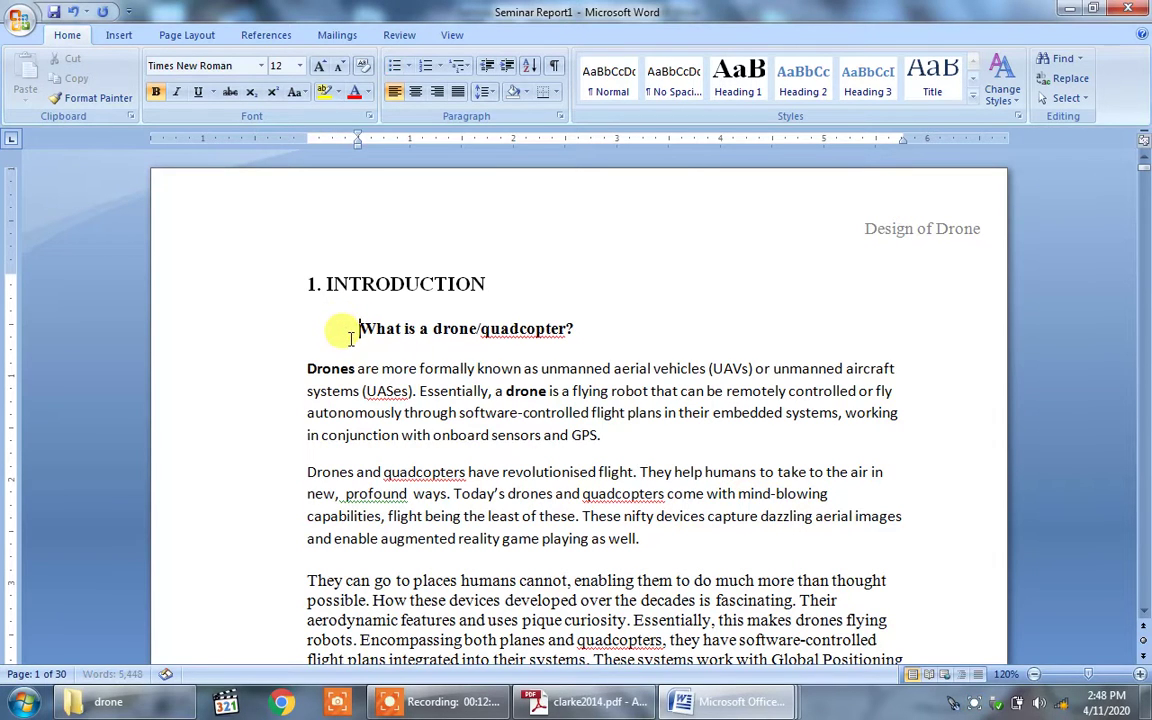
key(BackSpace)
text(1.1)
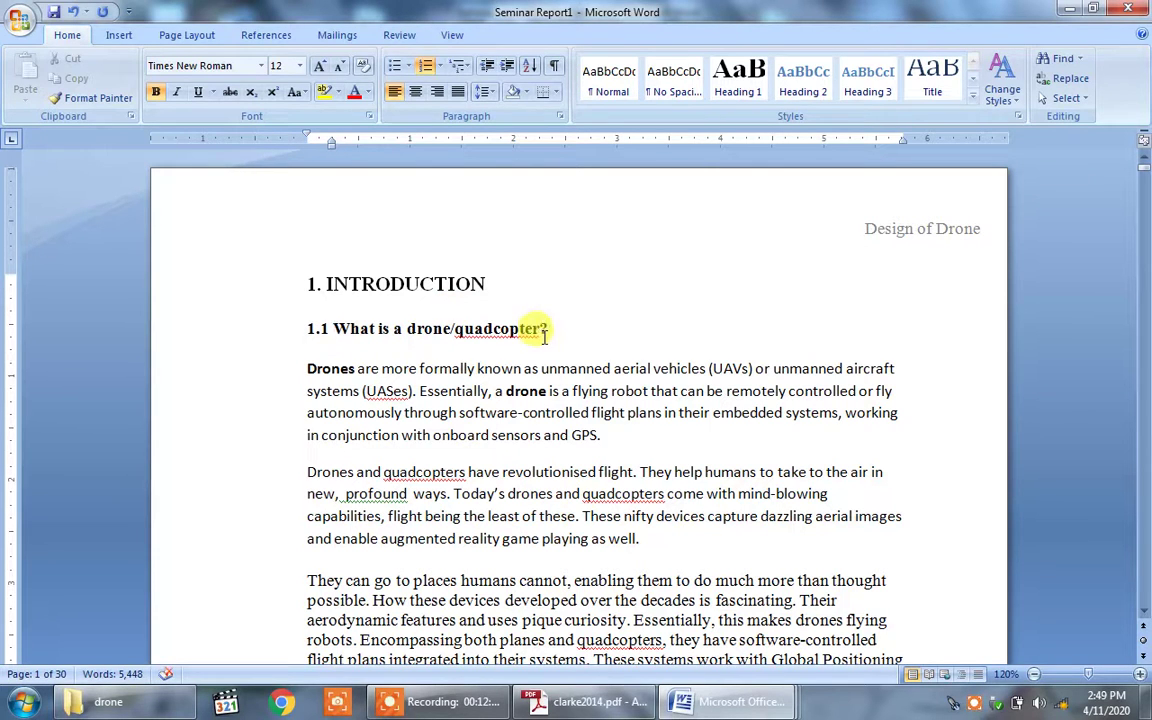
drag(550, 330, 325, 325)
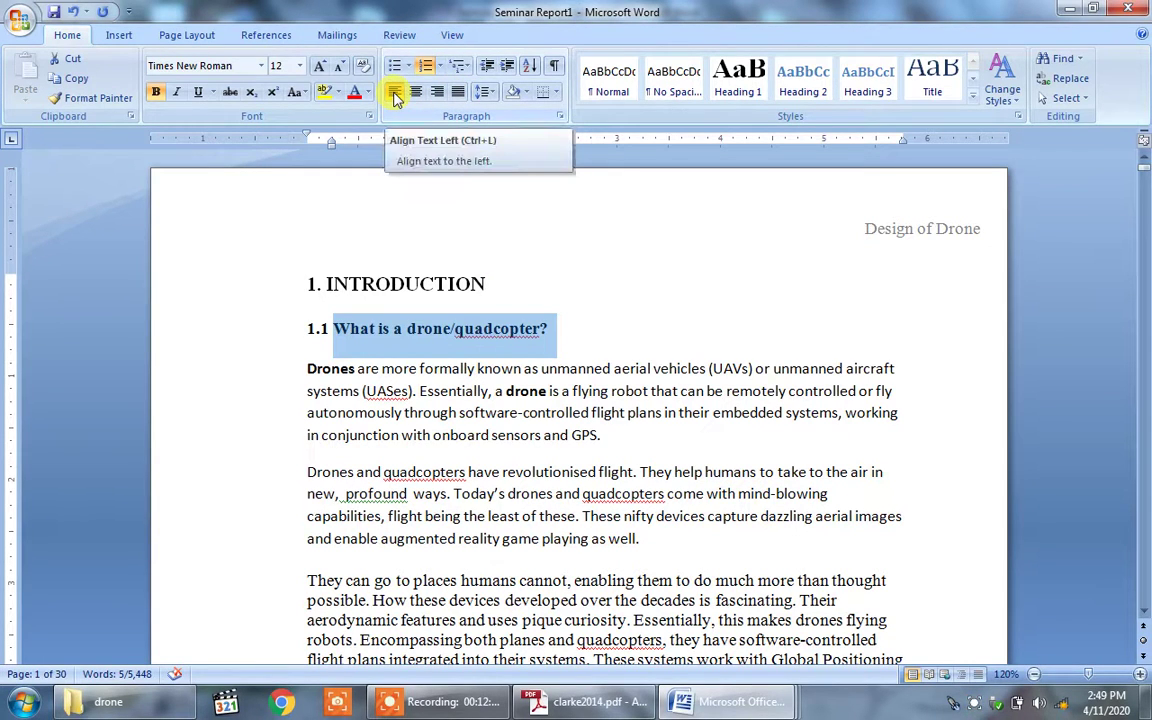
click(452, 328)
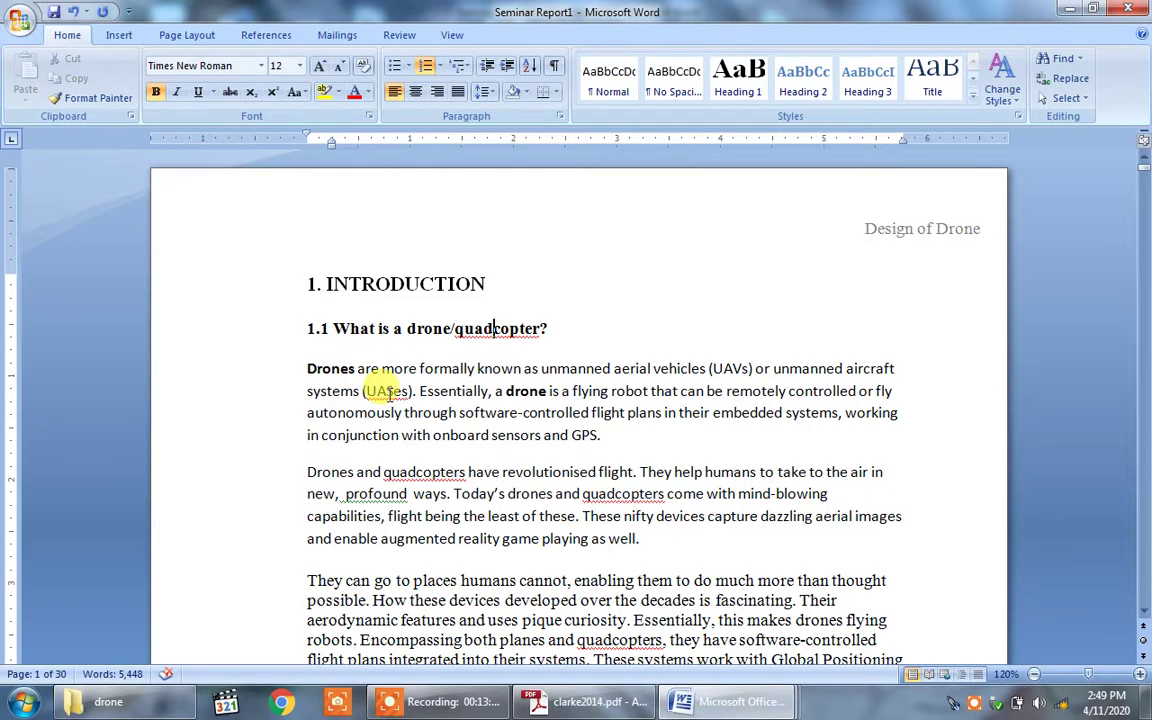
key(Down)
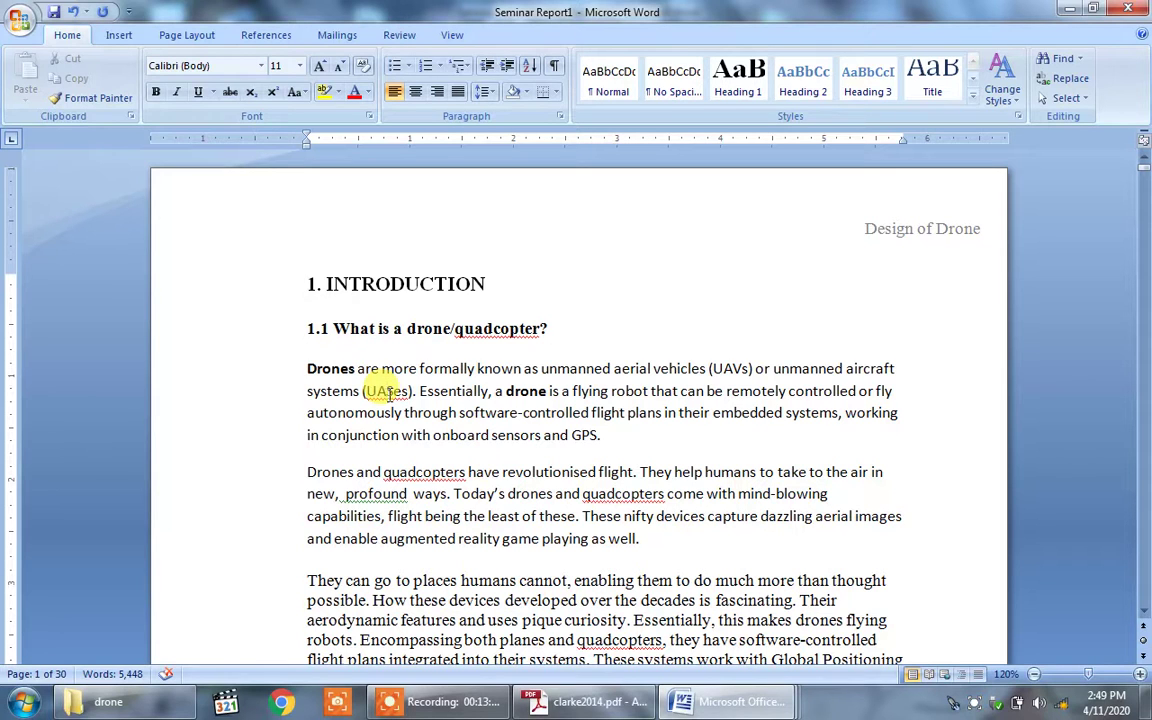
Step: Format the first Drones paragraph as Times New Roman 12 pt, justified, with bold removed
click(385, 391)
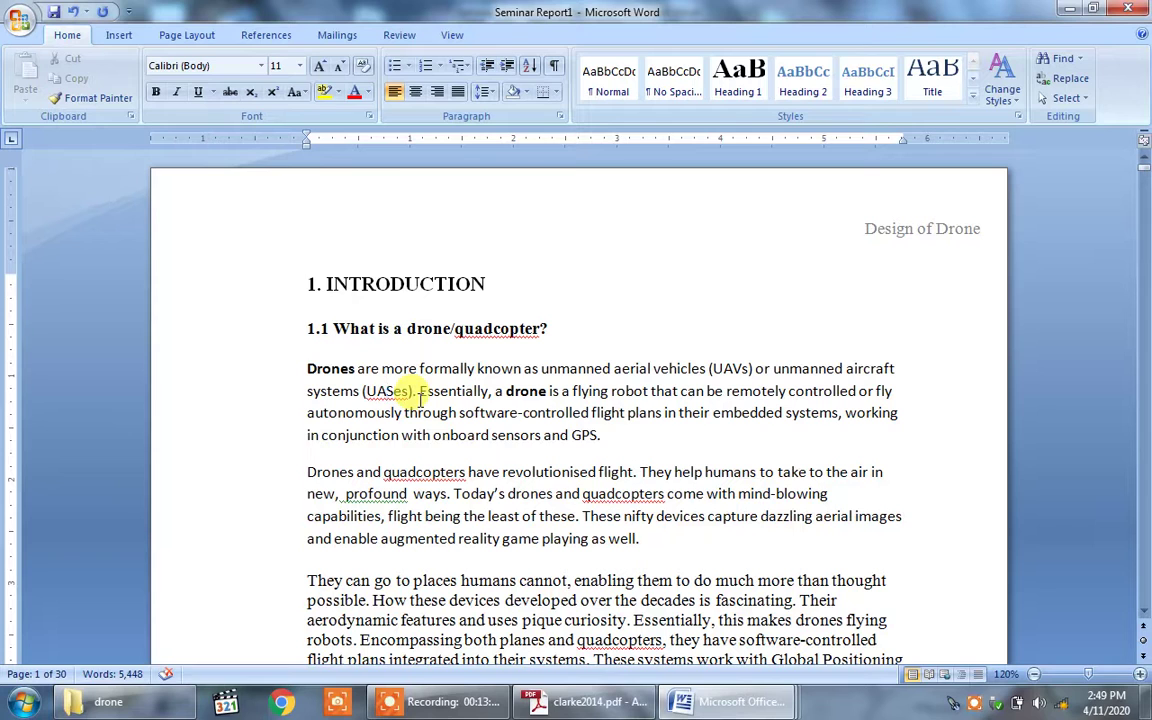
drag(609, 437, 307, 370)
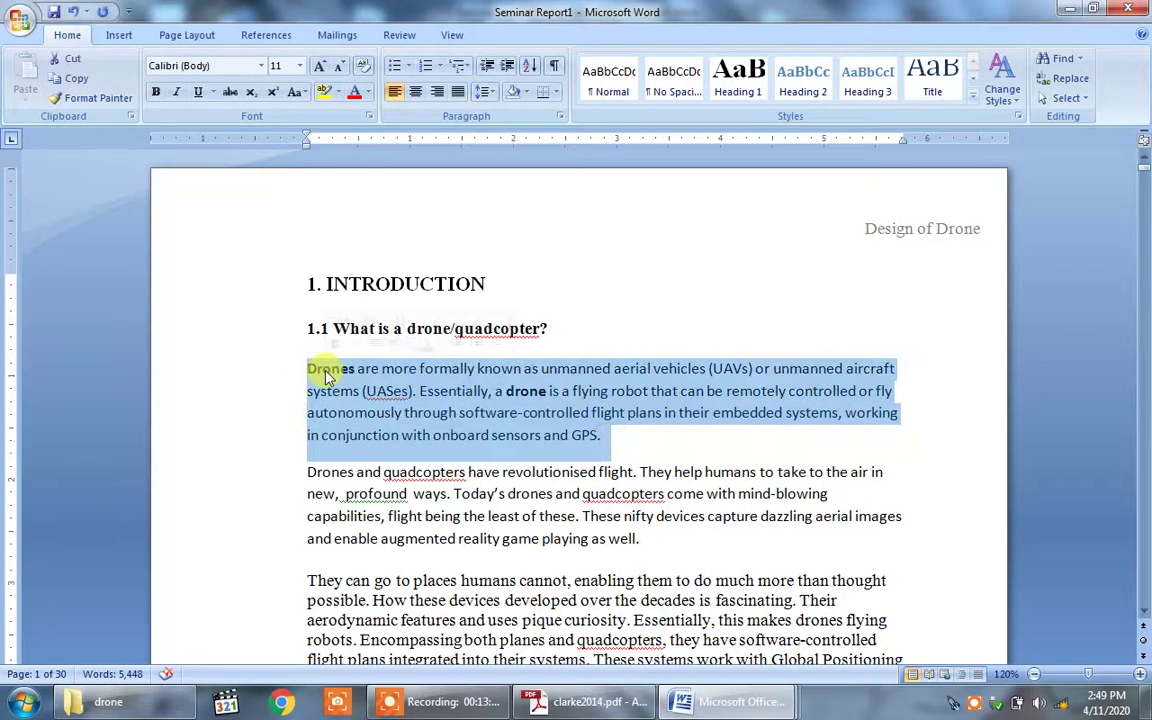
click(266, 67)
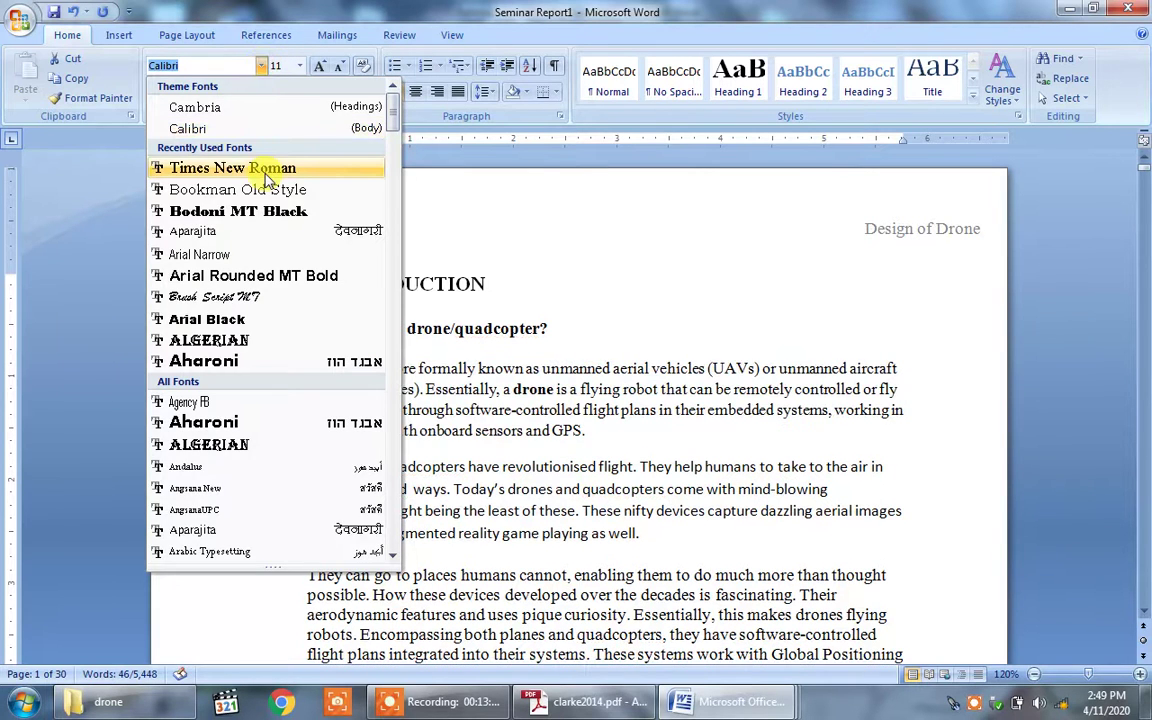
click(270, 168)
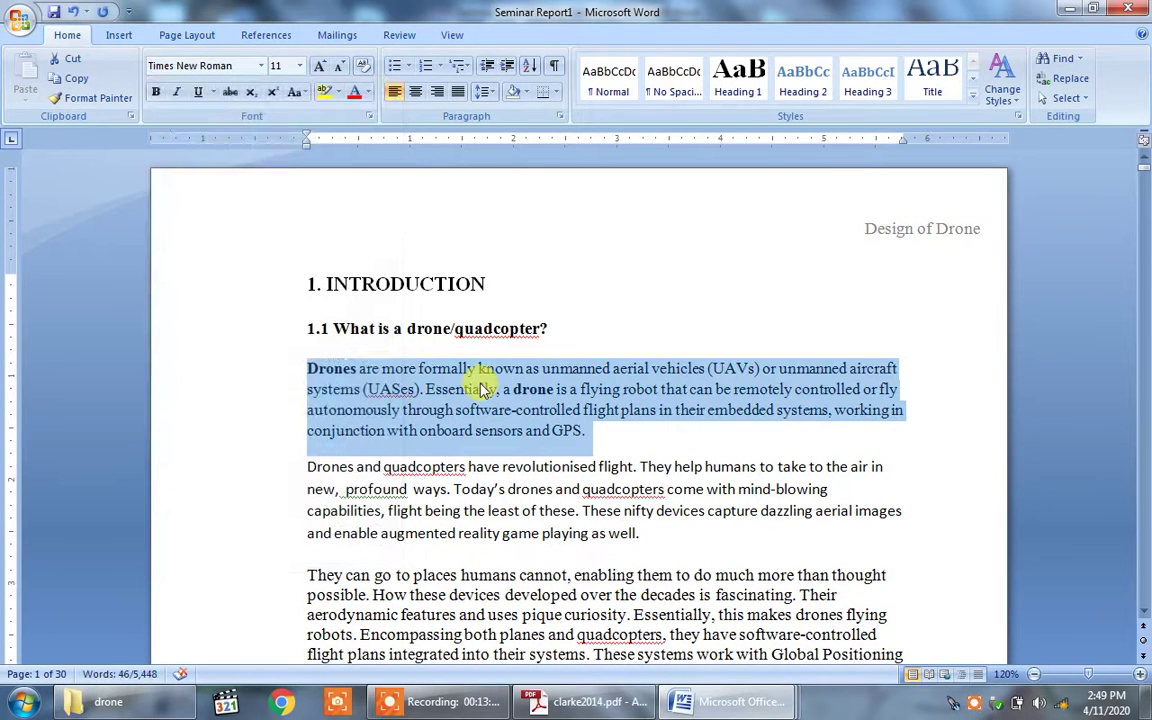
click(155, 95)
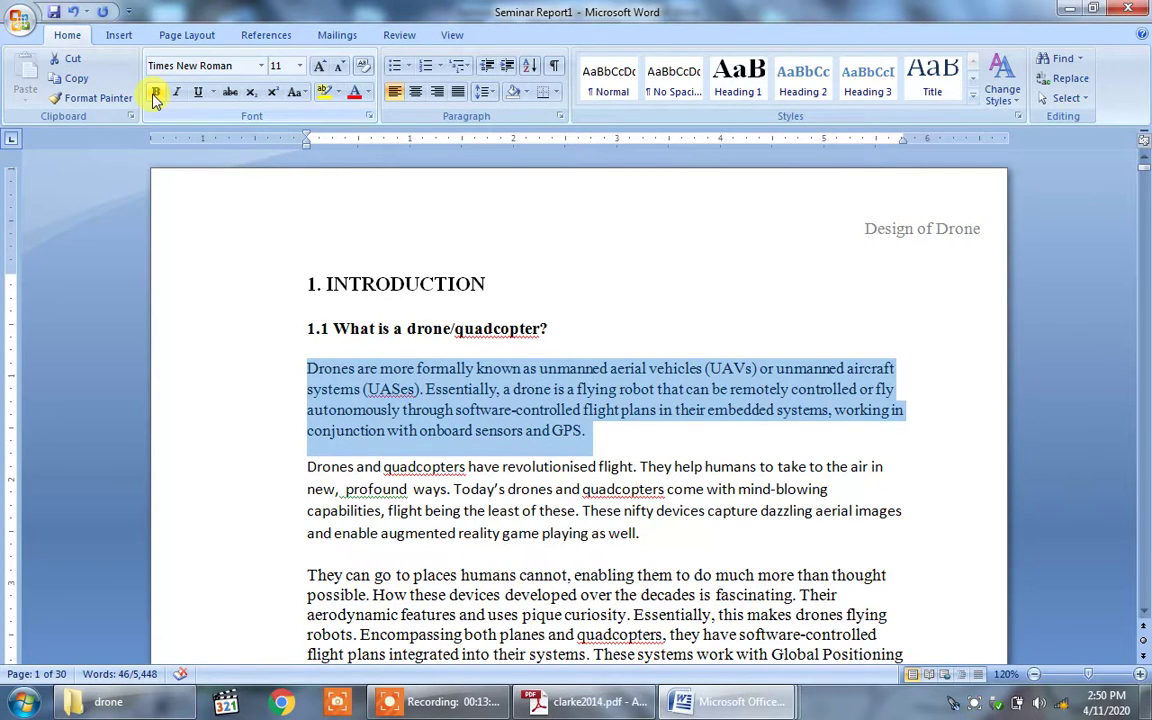
click(300, 67)
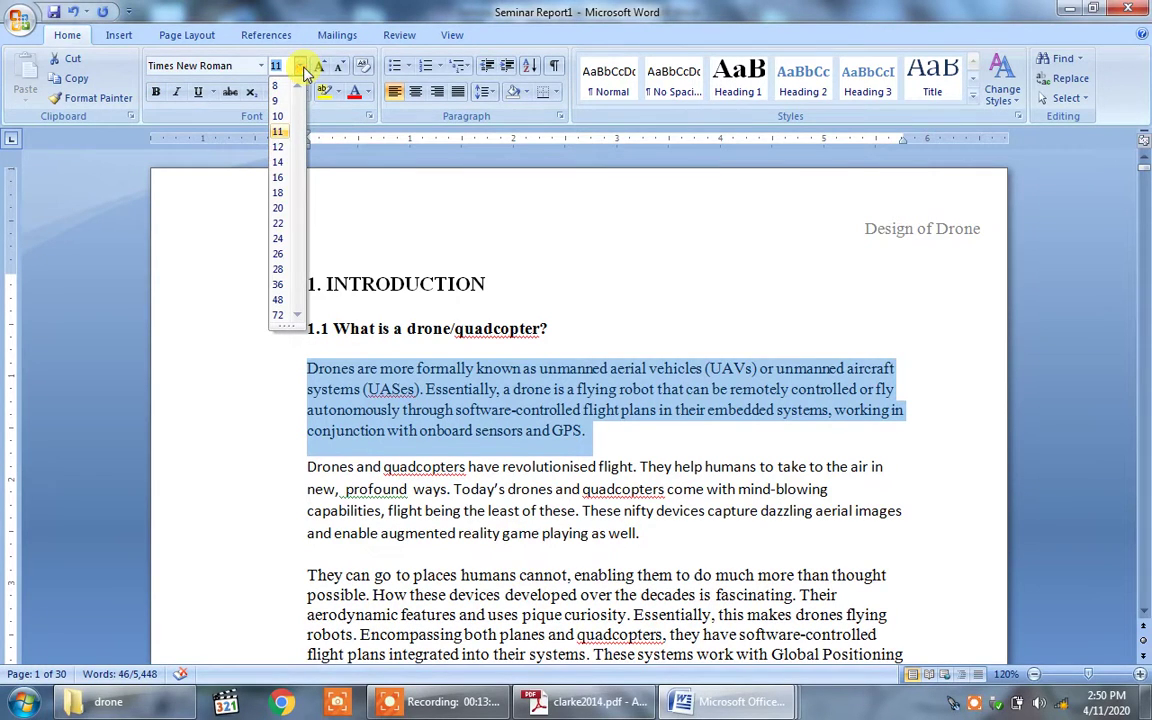
click(280, 147)
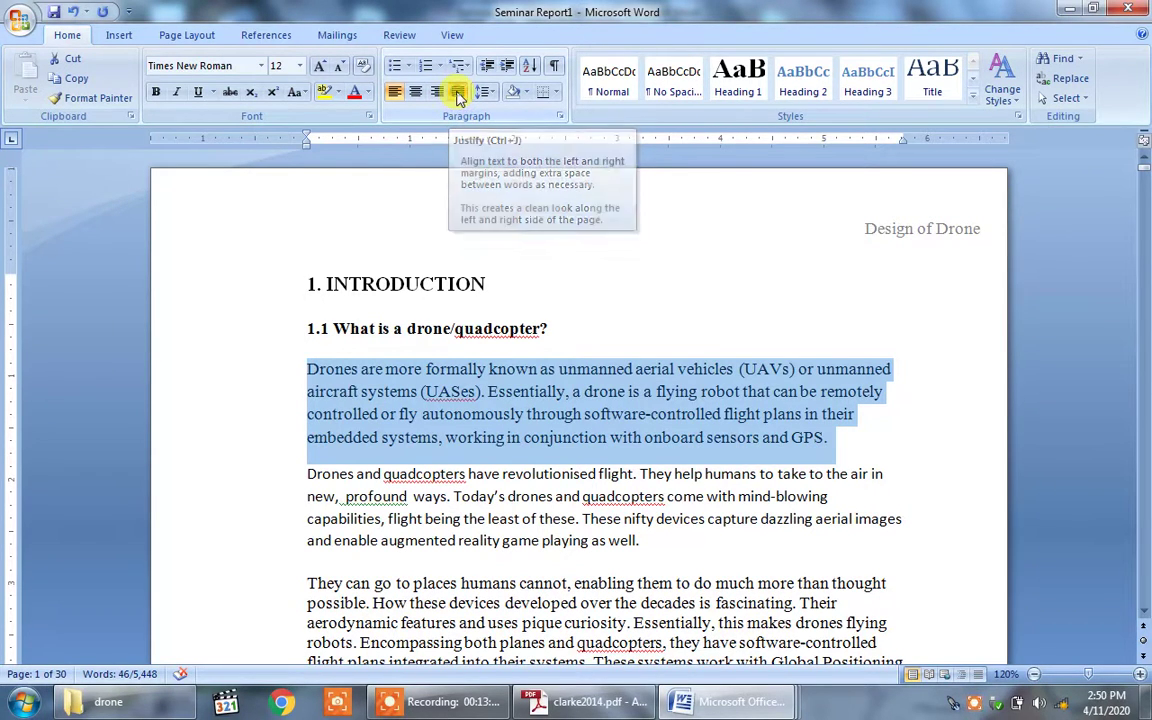
click(456, 97)
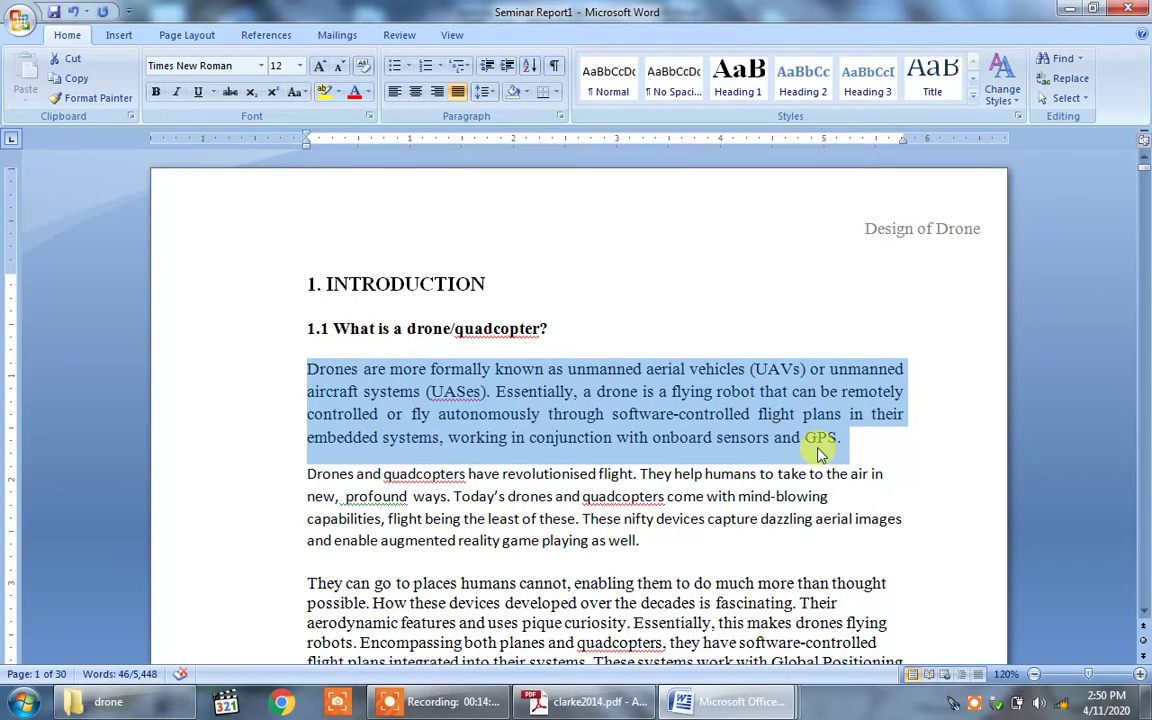
click(872, 437)
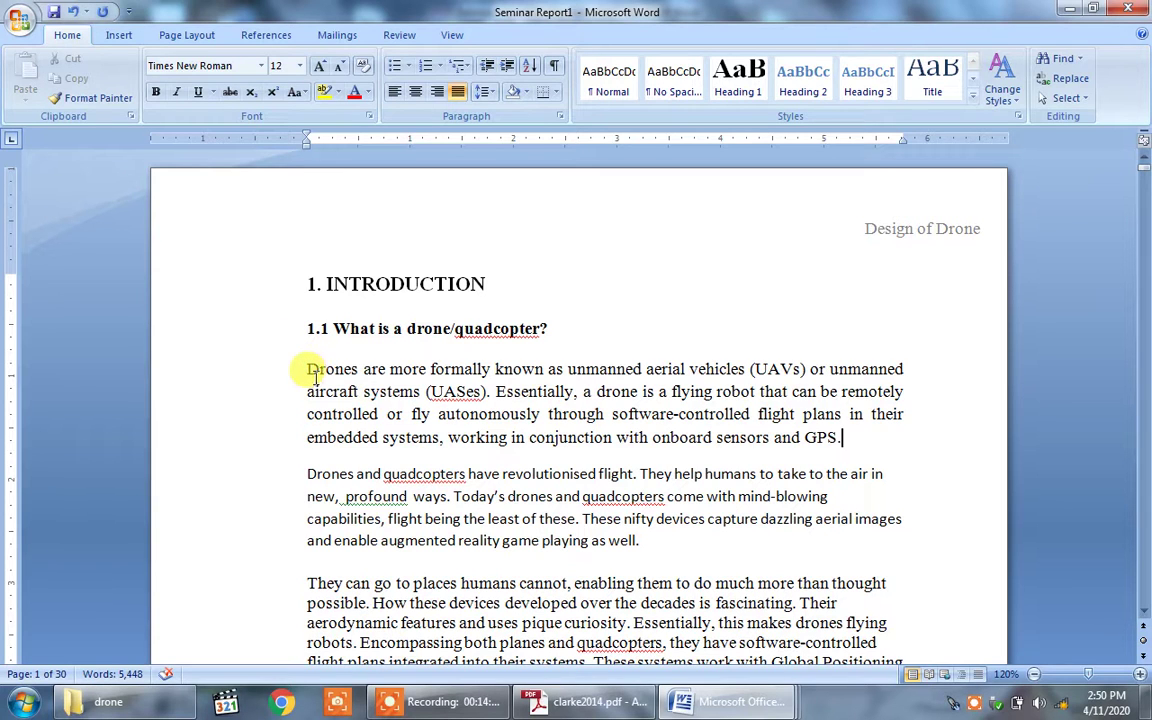
Step: Set double line spacing on the first Drones paragraph via the Paragraph dialog
drag(308, 370, 845, 437)
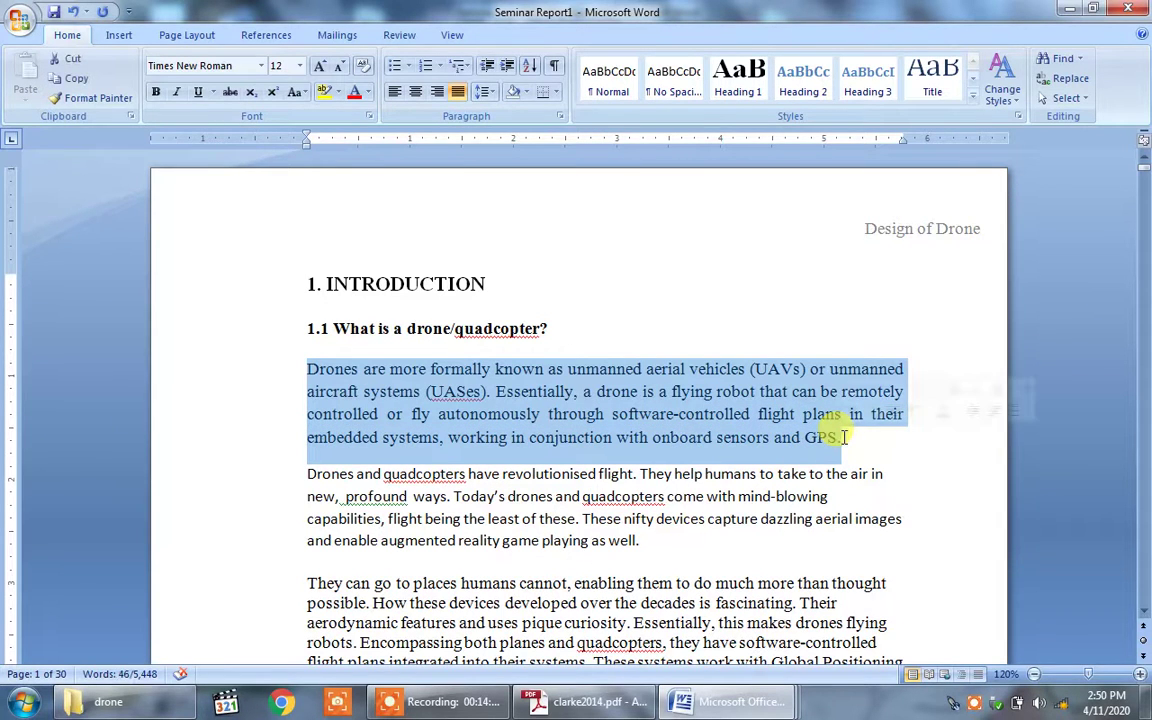
right_click(632, 403)
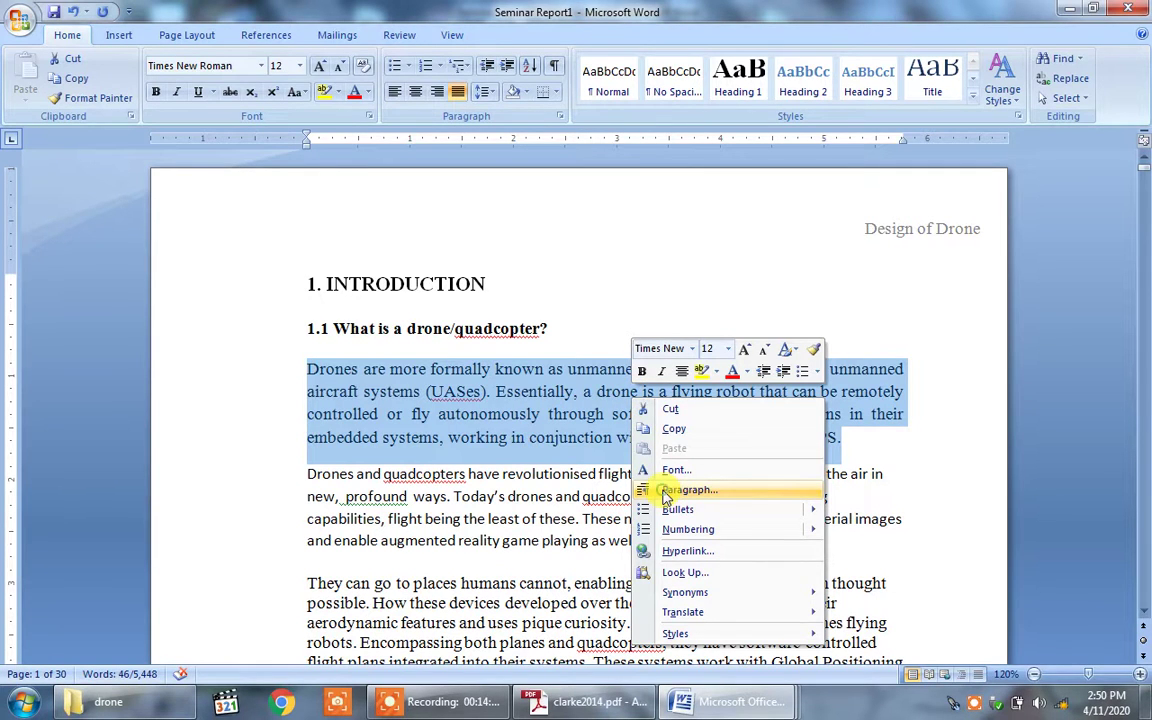
click(663, 491)
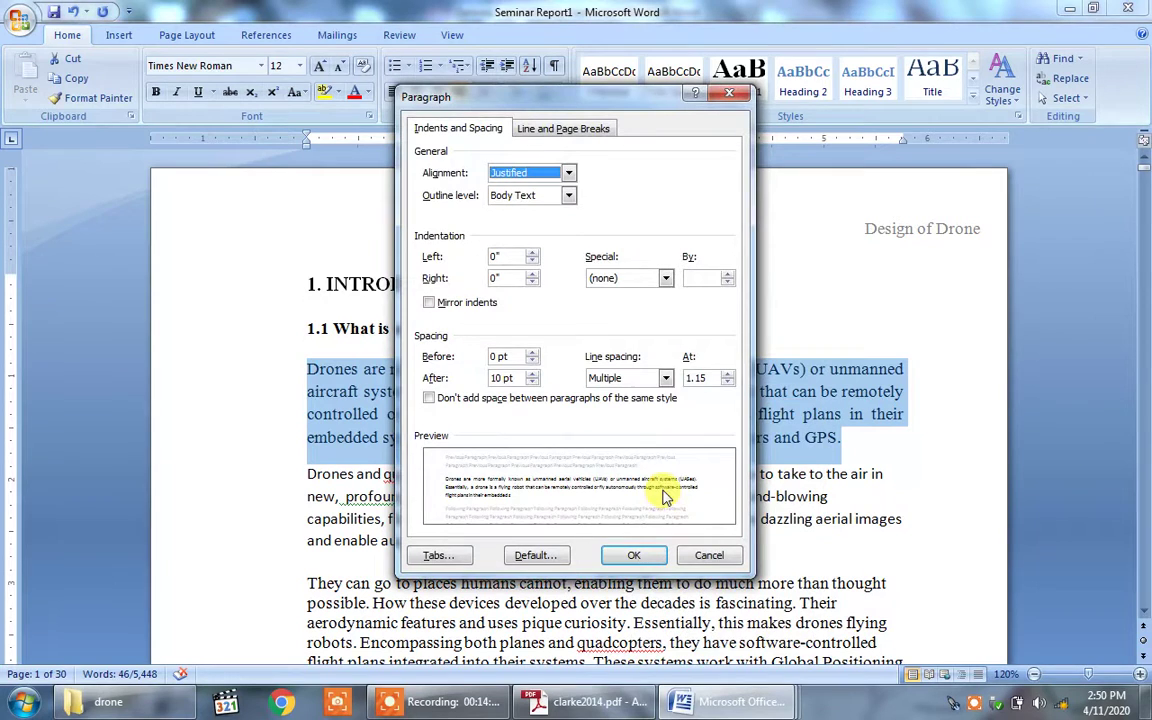
click(665, 378)
click(642, 418)
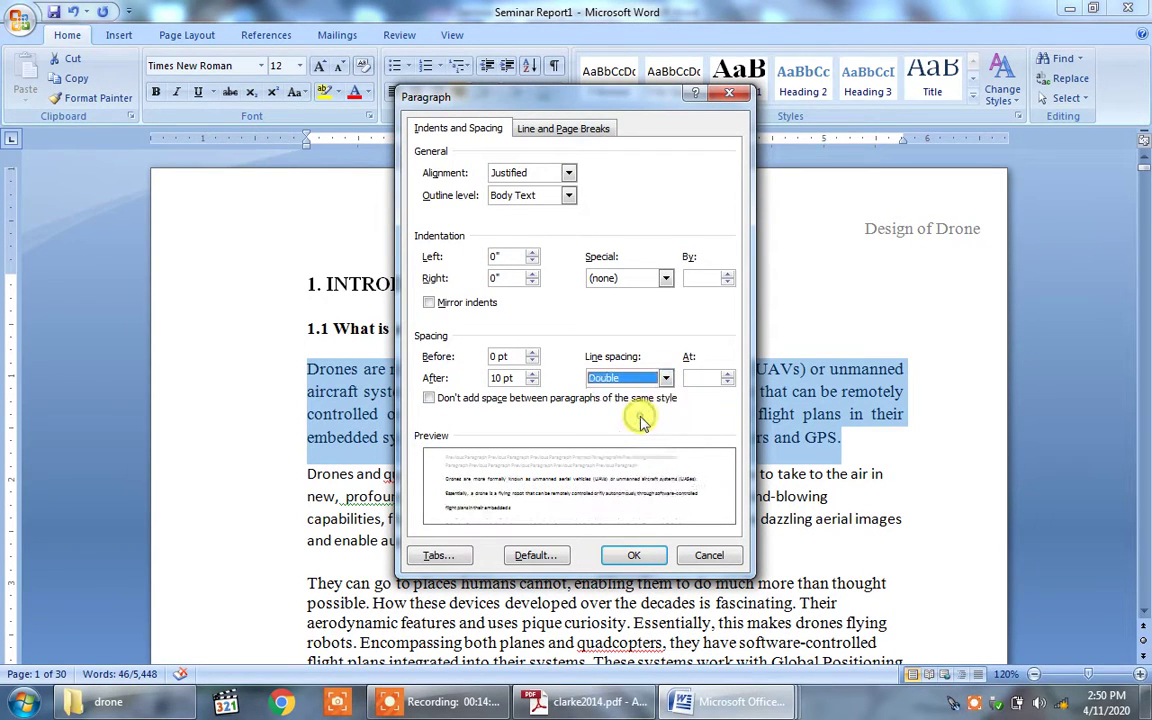
click(643, 555)
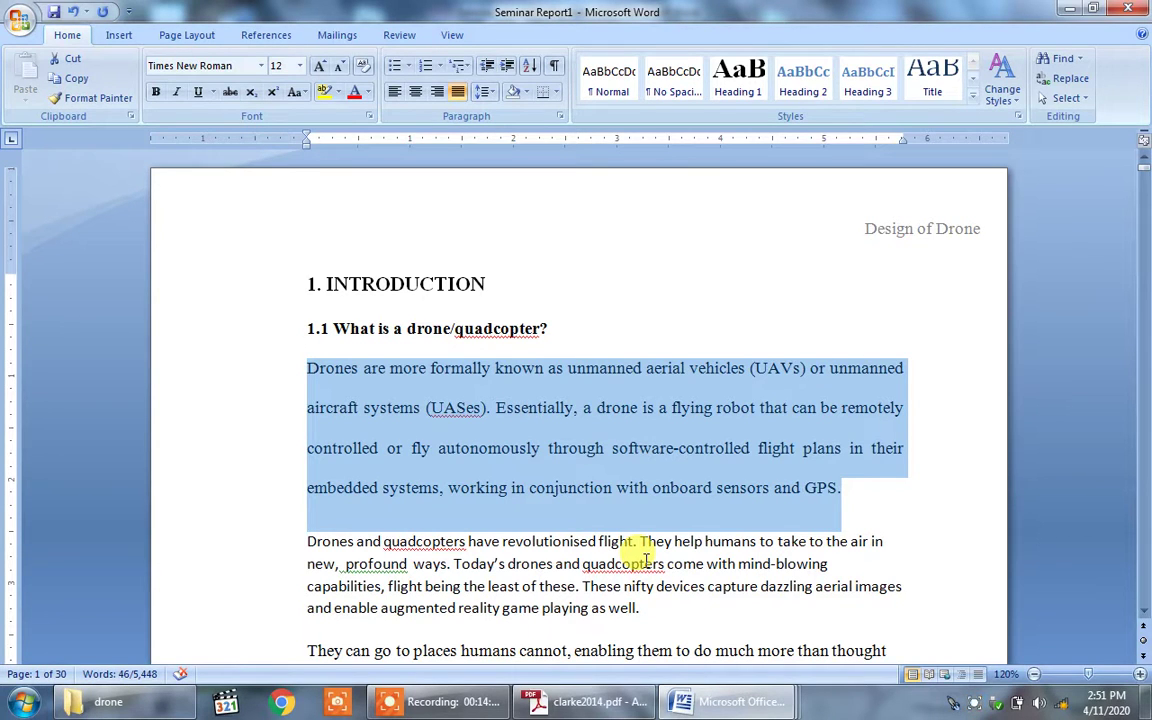
click(514, 424)
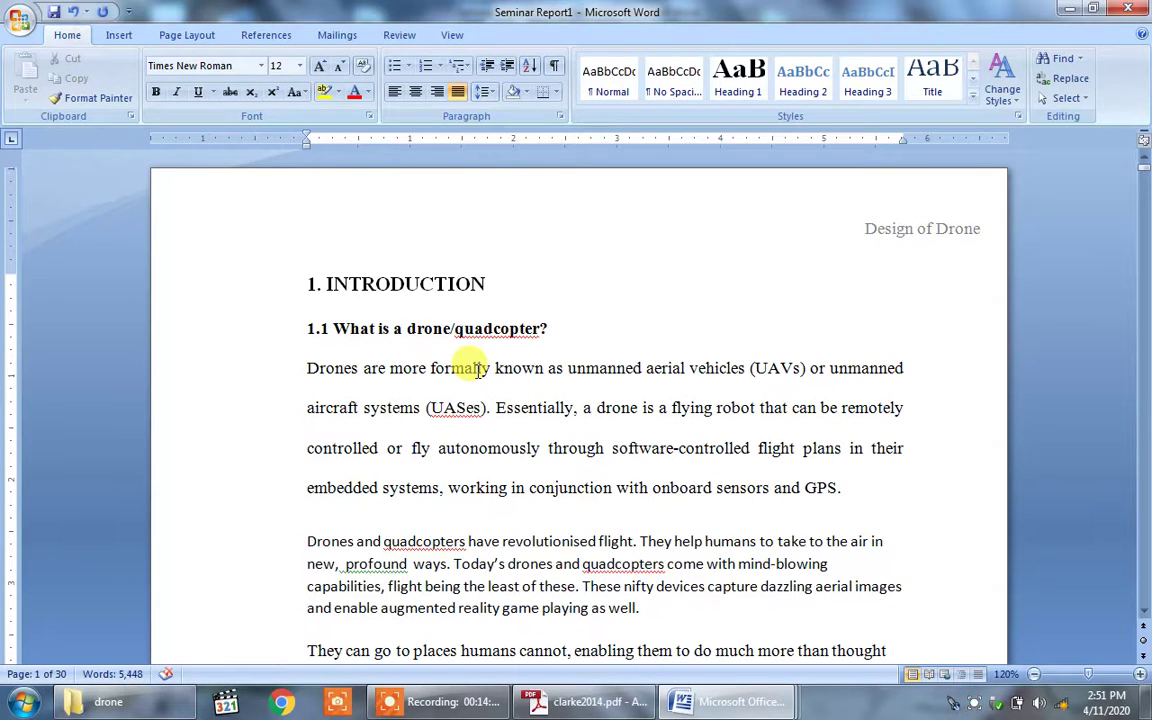
Step: Copy the first paragraph's double-spaced, justified formatting onto the second Drones paragraph with Format Painter
click(106, 101)
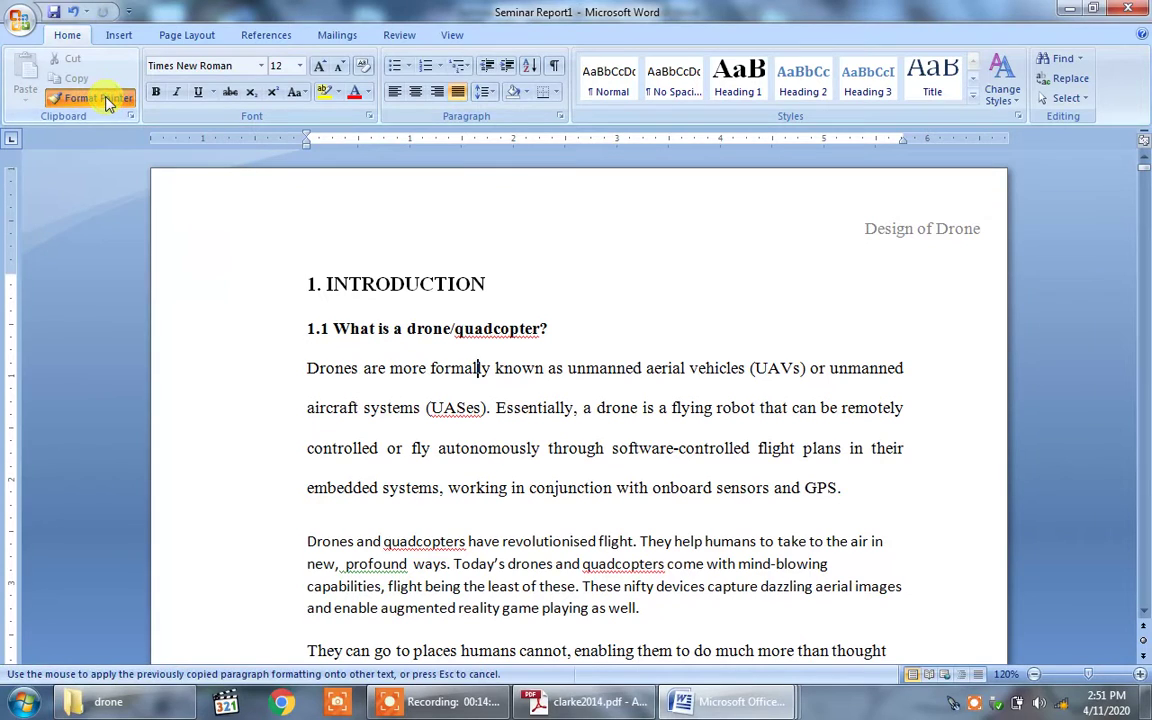
mouse_move(301, 540)
mouse_down()
mouse_move(470, 610)
mouse_move(630, 586)
mouse_move(612, 609)
mouse_move(676, 612)
mouse_up()
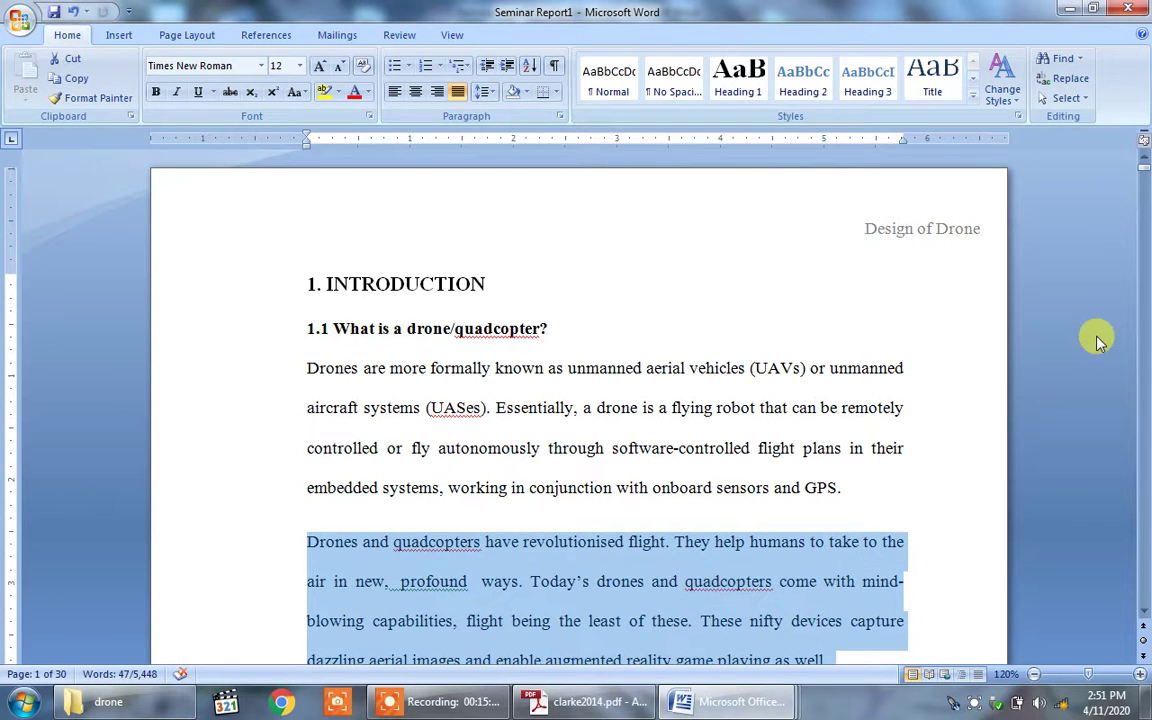
click(928, 571)
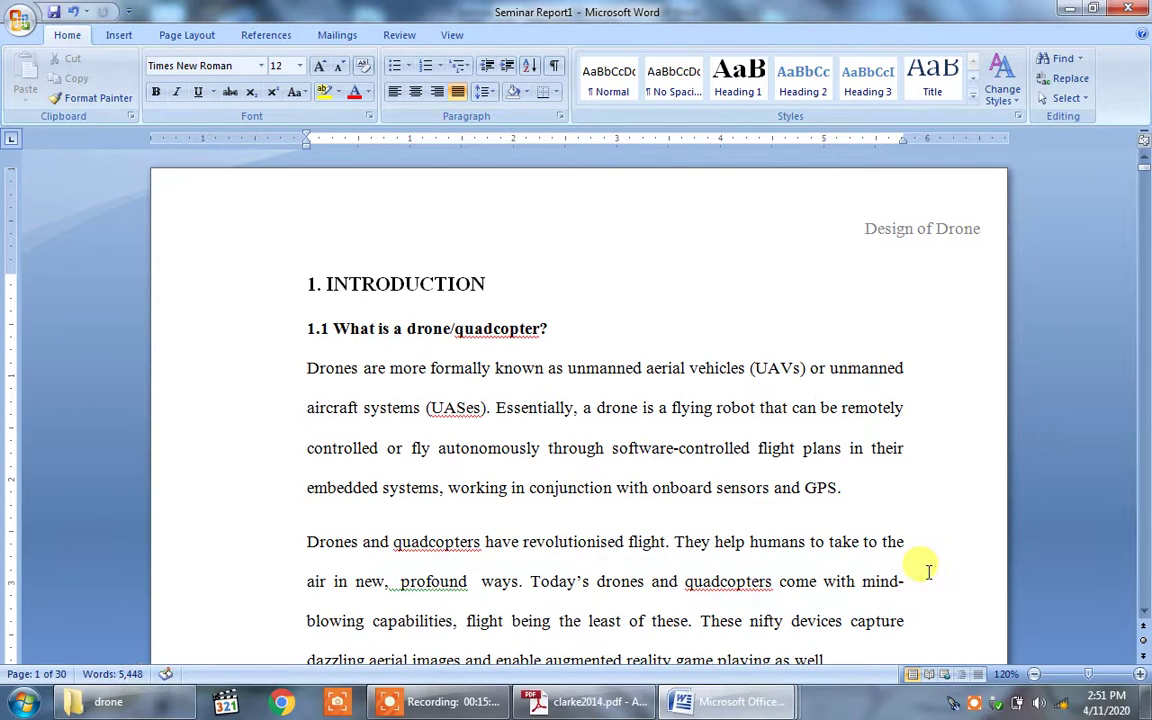
key(Down)
key(Down)
key(Down)
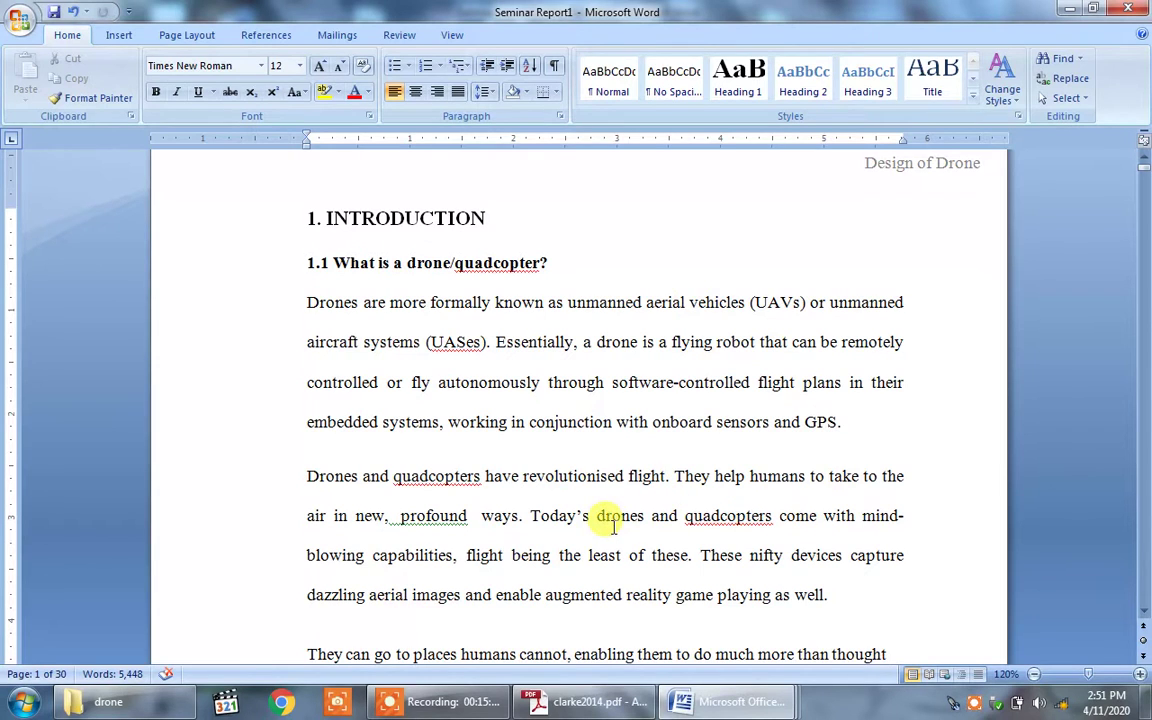
Step: Remove the extra space after 'new,' and accept the 'profound ways' spacing fix
click(403, 517)
key(BackSpace)
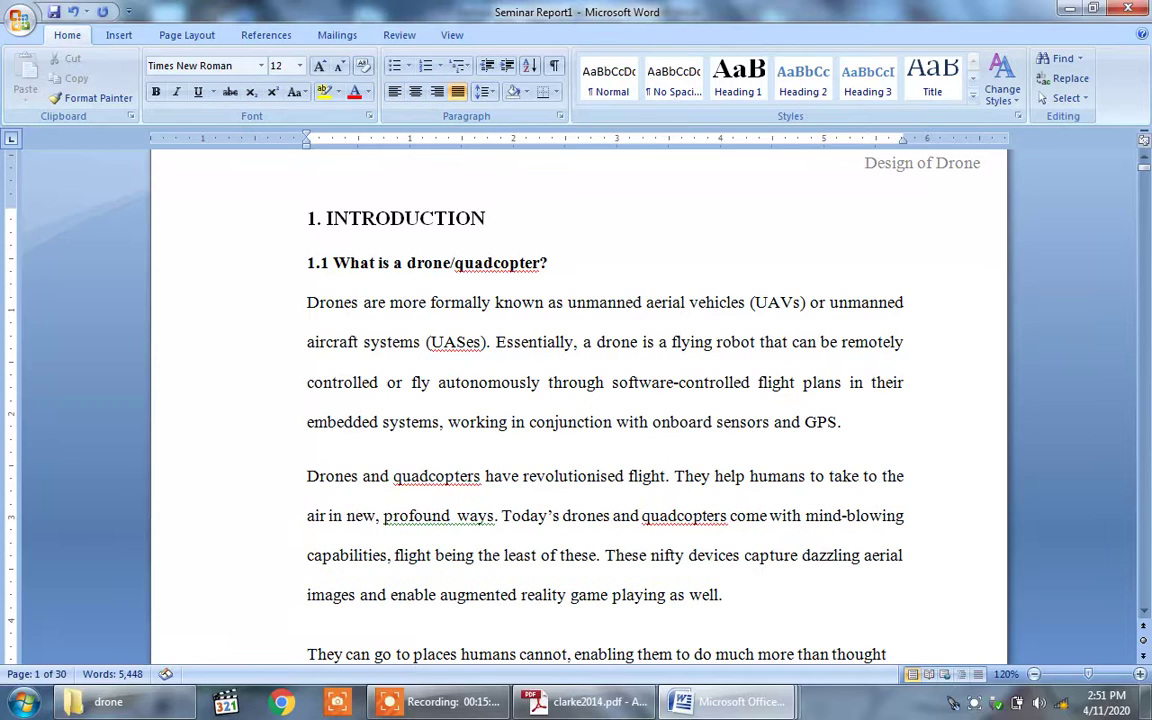
right_click(458, 516)
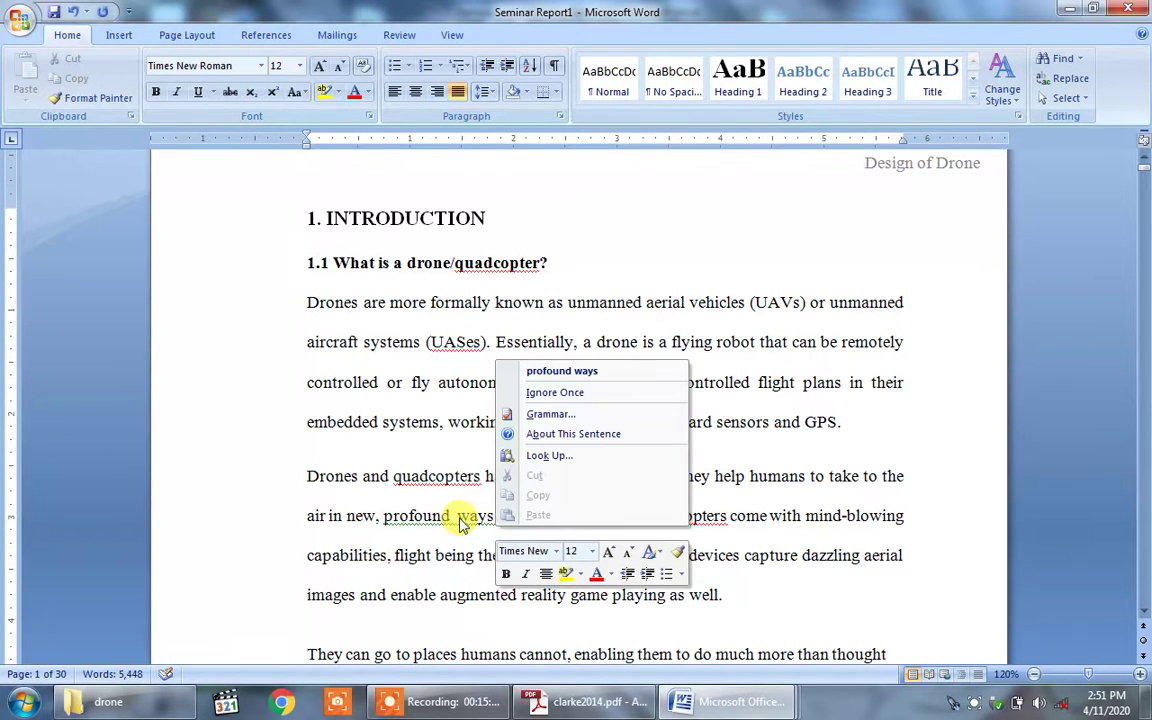
click(595, 375)
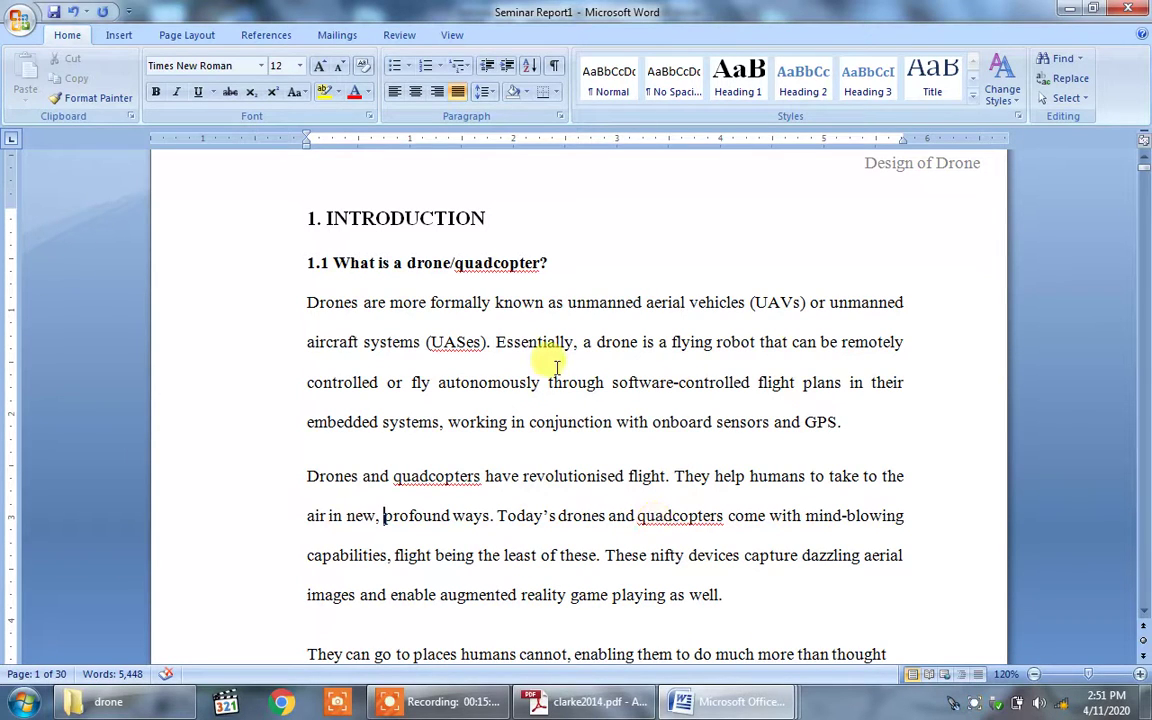
key(Down)
key(Delete)
key(ctrl+z)
key(Down)
key(Down)
key(Down)
key(Down)
key(Down)
key(Down)
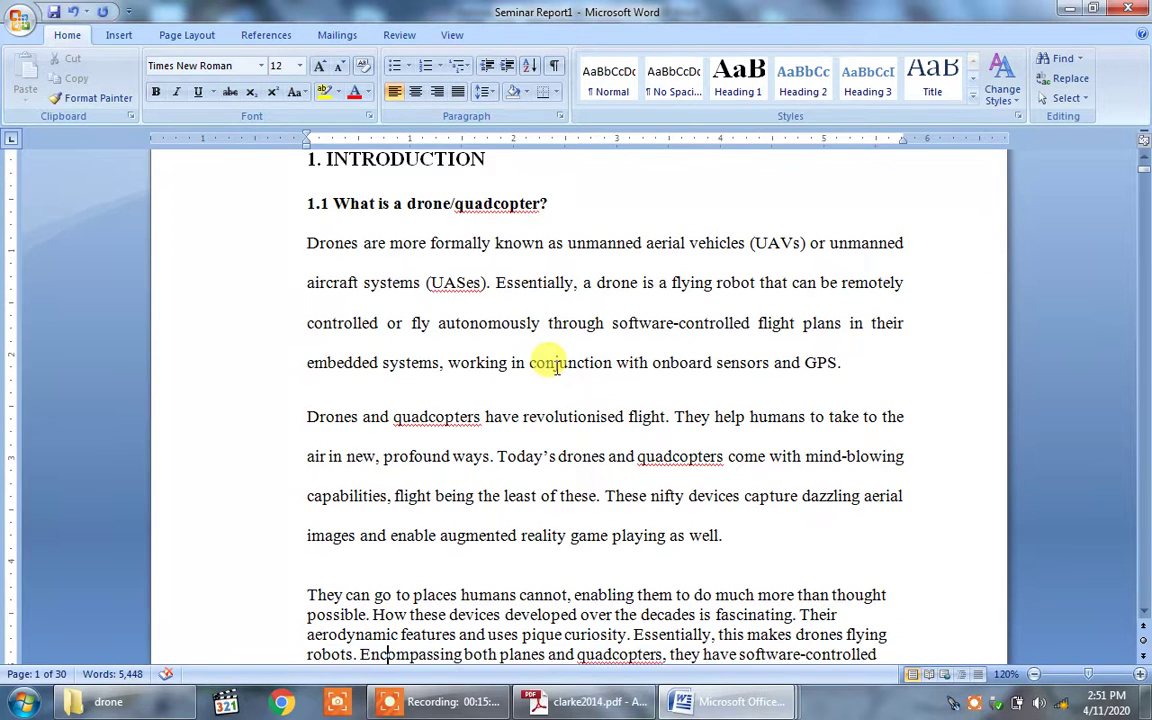
key(Down)
key(Down)
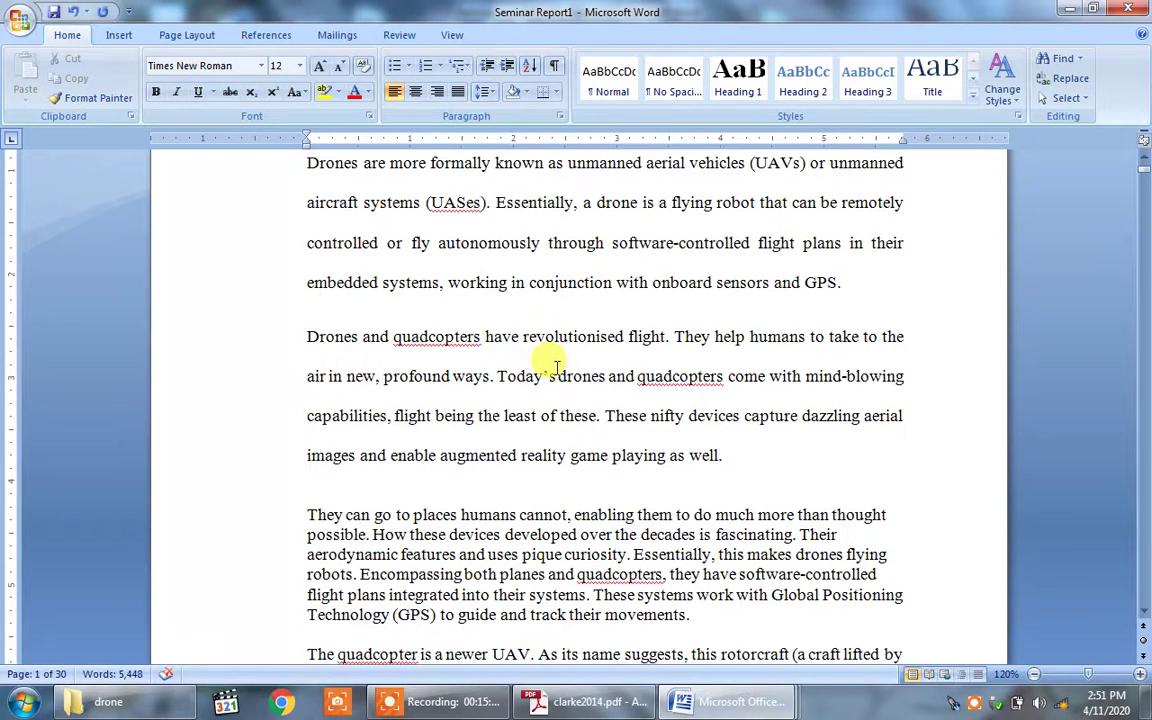
Step: Format Painter the double-spaced, justified style onto the 'They can go to places humans cannot' paragraph
click(518, 336)
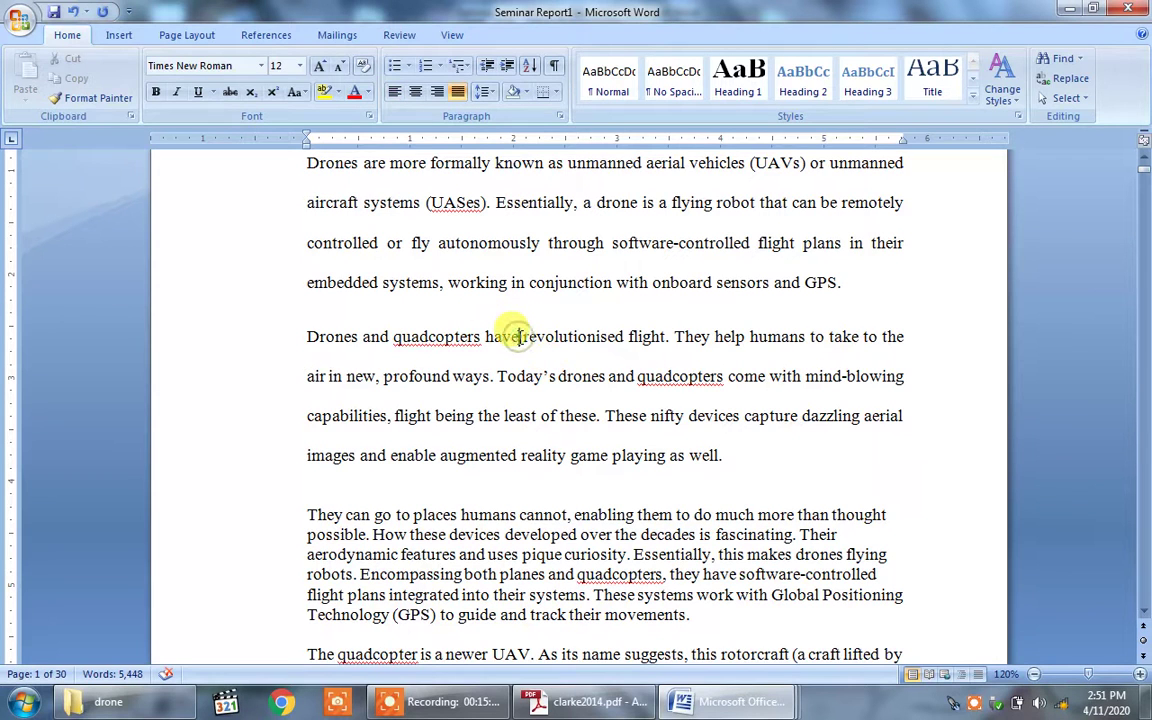
click(95, 99)
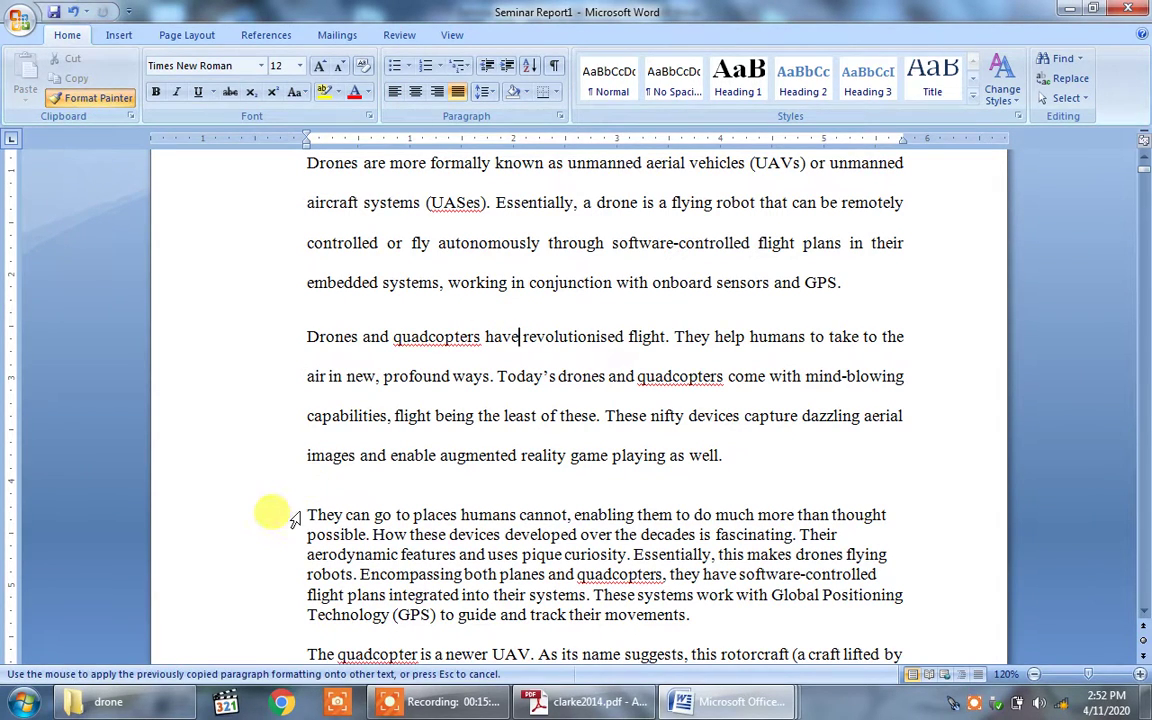
drag(303, 514, 728, 635)
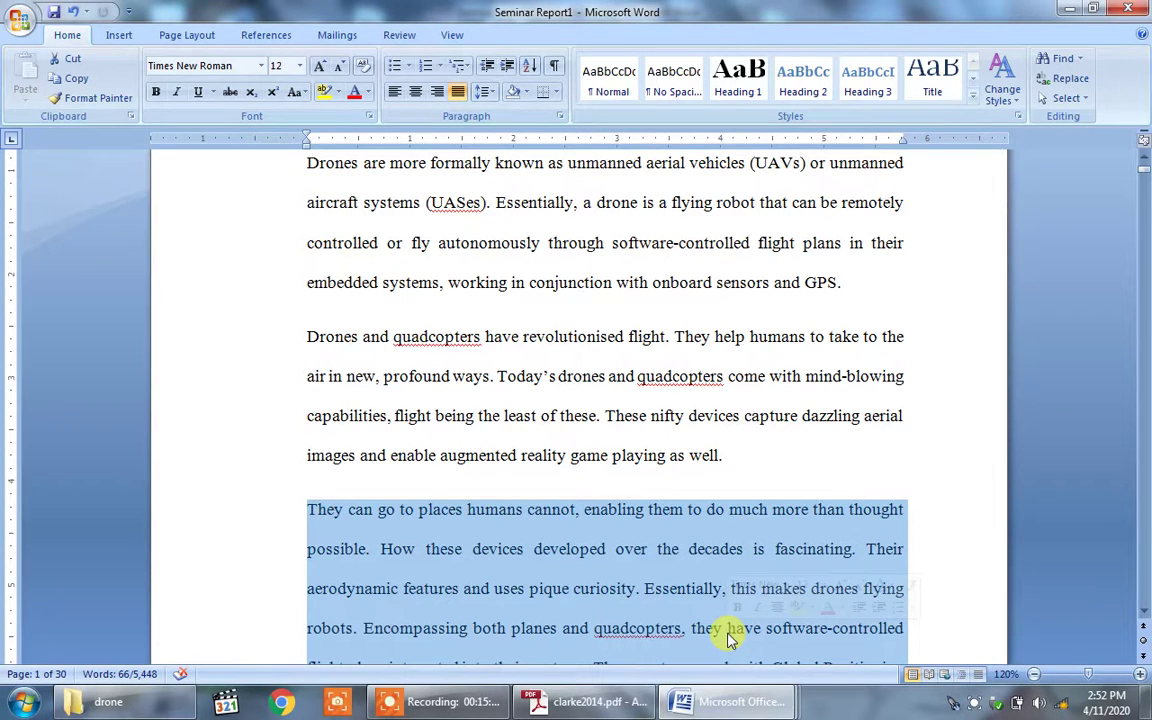
click(913, 414)
mouse_move(745, 703)
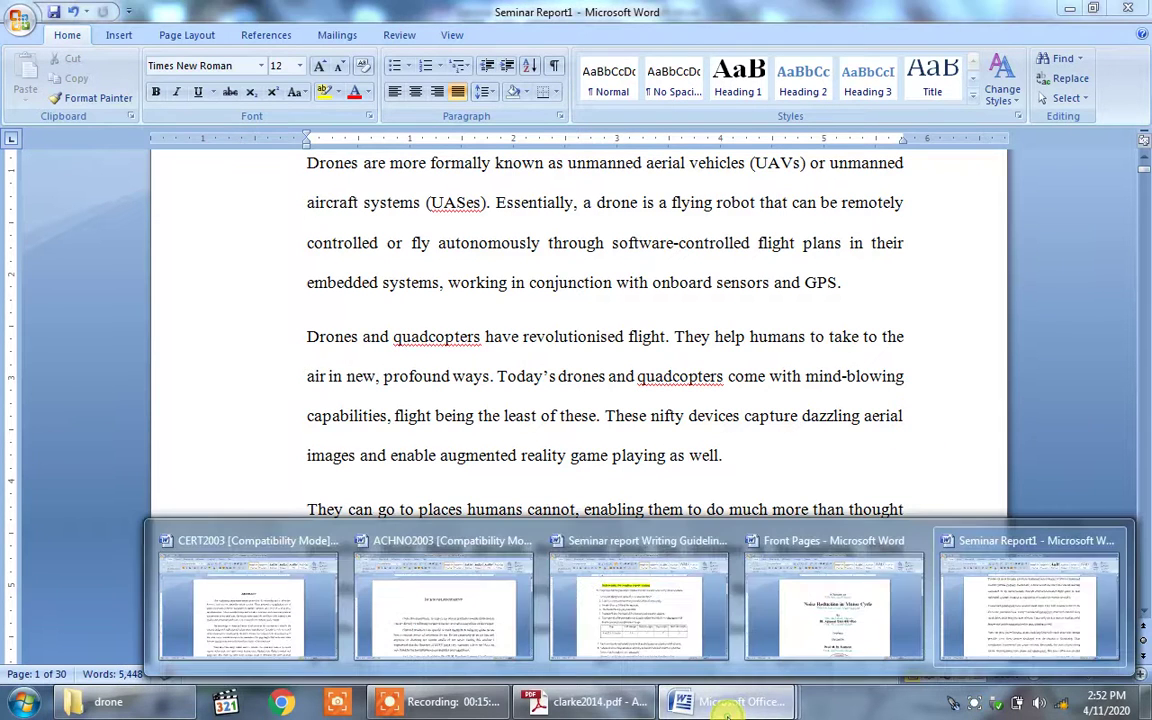
click(659, 627)
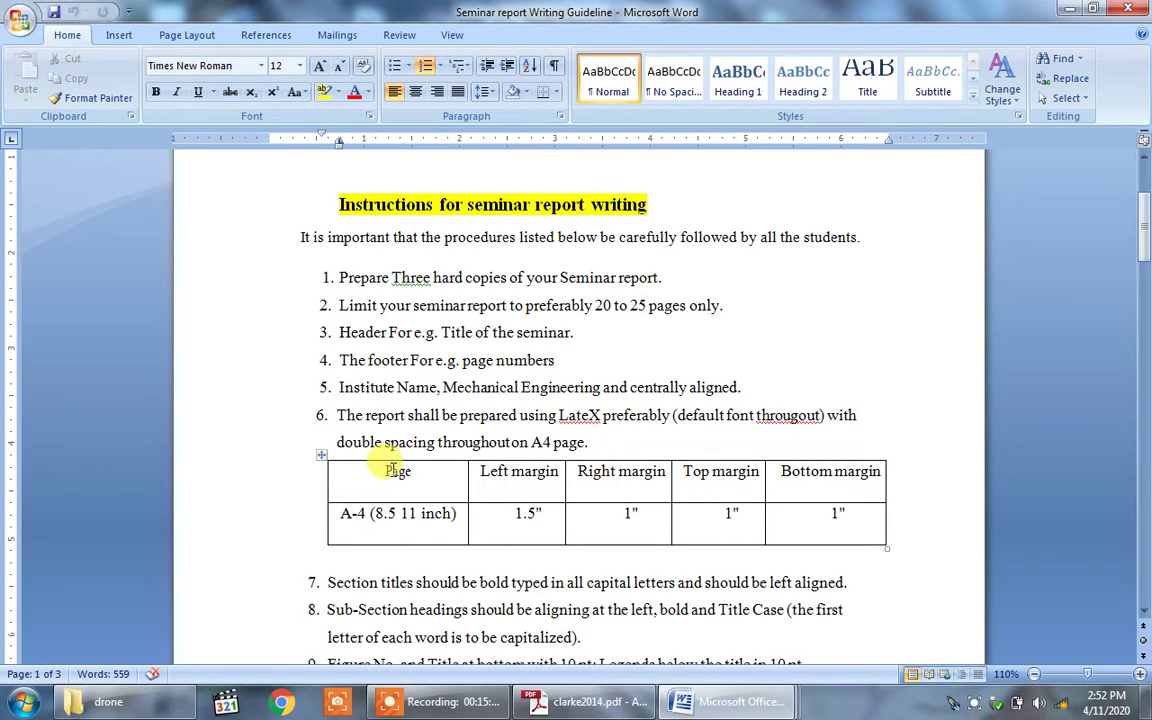
key(Down)
key(Down)
key(Down)
key(Down)
key(Down)
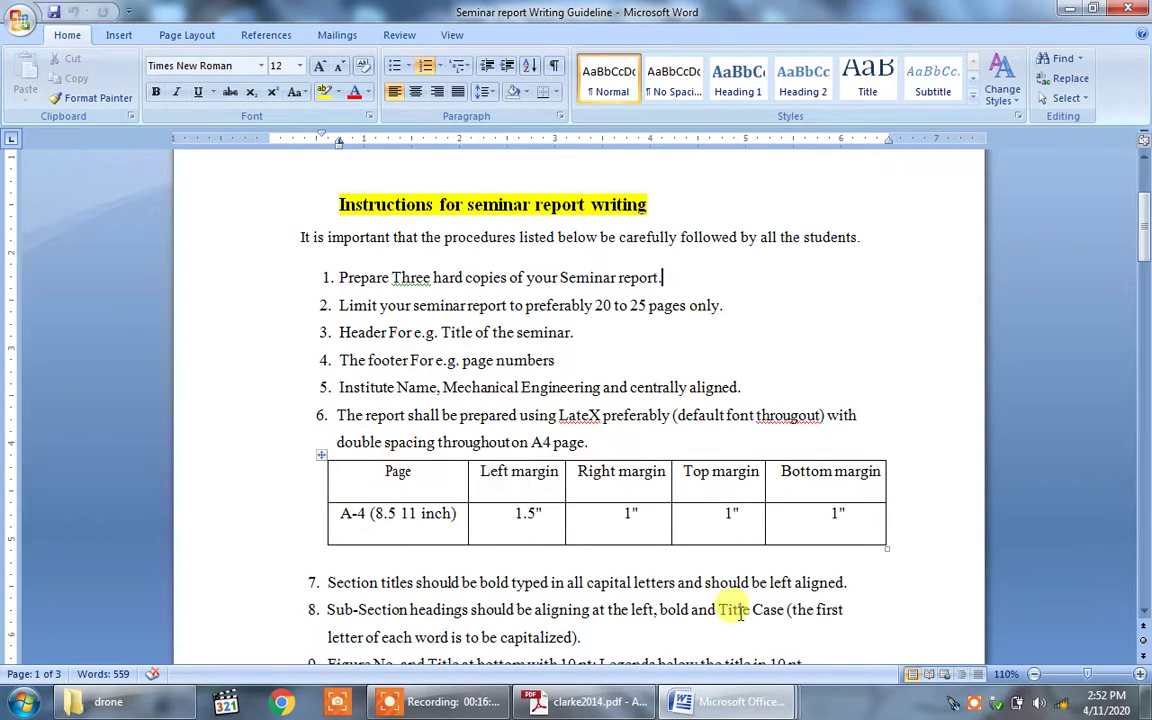
key(Down)
key(Down)
key(Down)
key(Down)
key(Down)
key(Down)
key(Down)
key(Down)
key(Down)
key(Down)
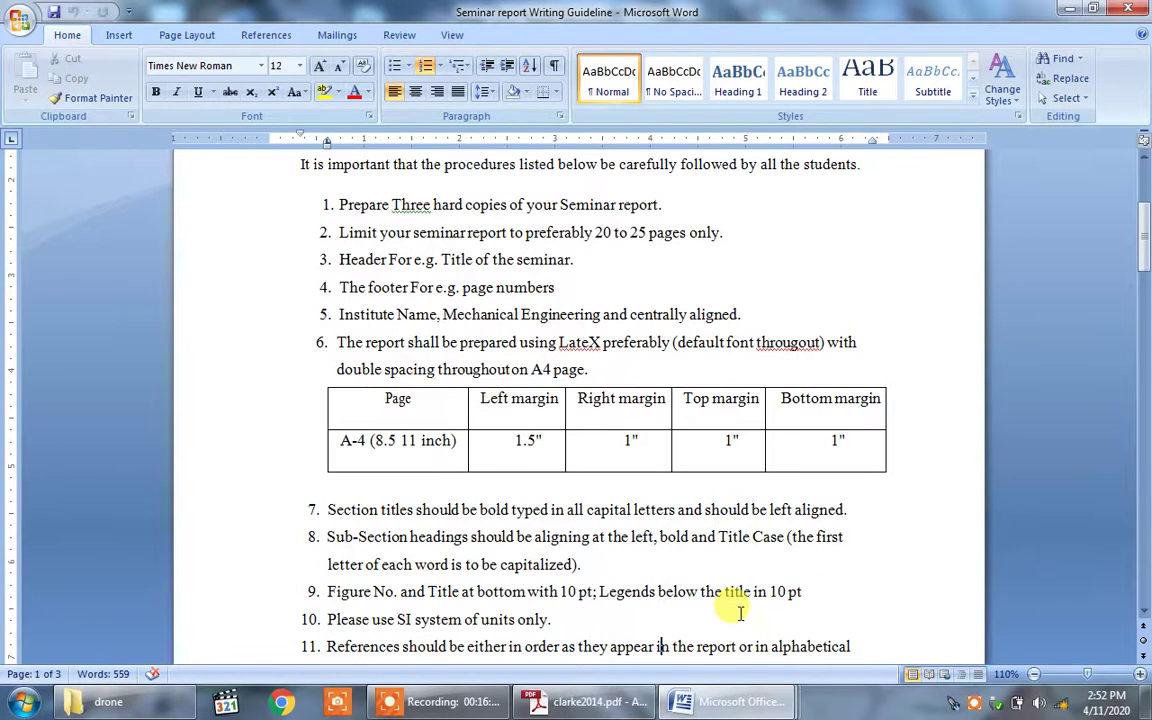
key(Up)
key(ctrl+Right)
key(ctrl+Right)
key(ctrl+Right)
key(ctrl+Right)
key(ctrl+Right)
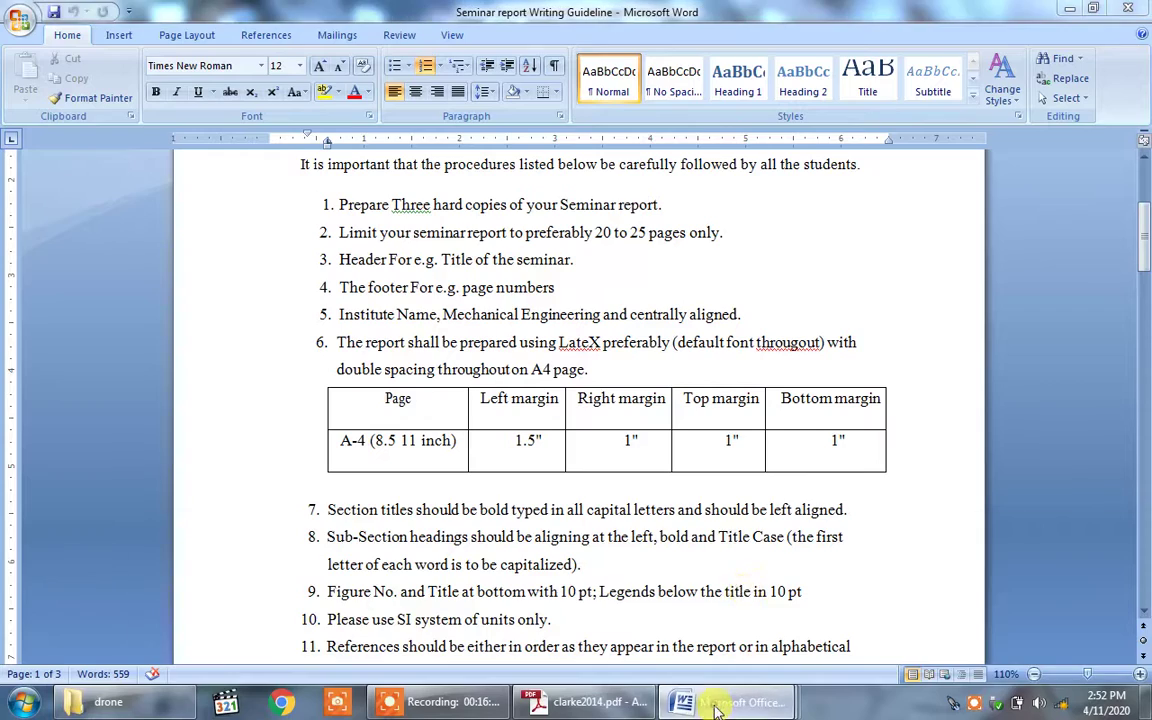
Step: Shrink the De Bothezat helicopter photo on page 2 and centre it
mouse_move(700, 700)
click(1030, 630)
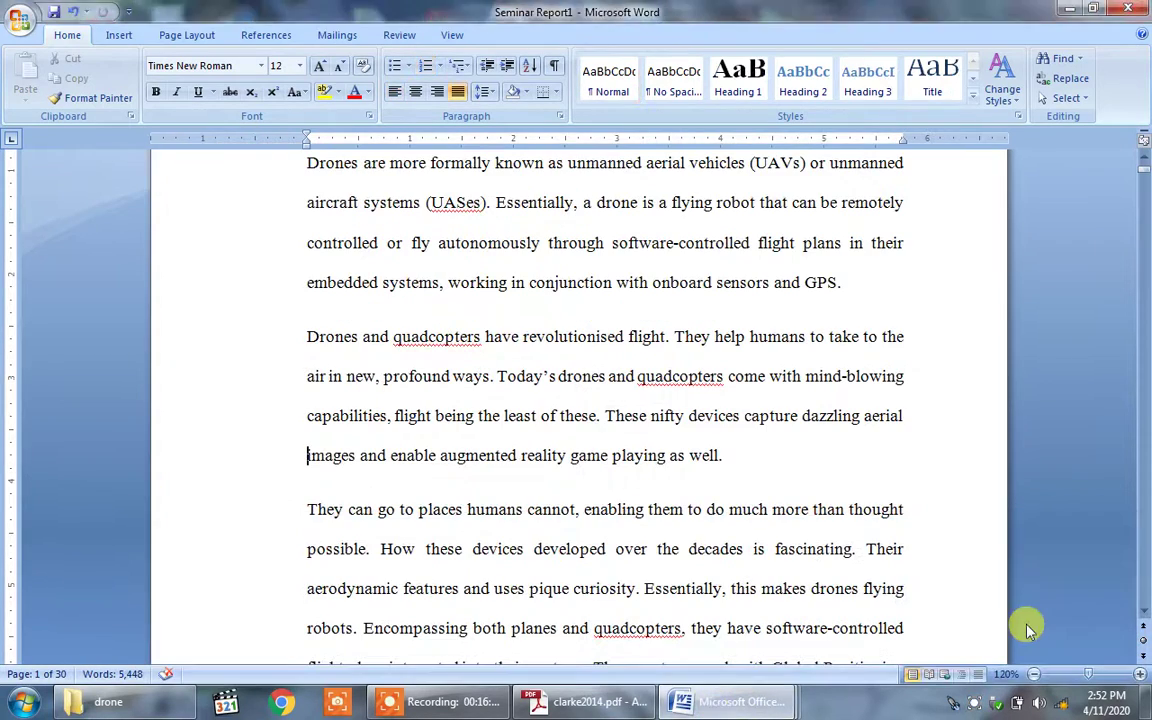
scroll(1030, 630, down, 3)
scroll(1026, 622, down, 20)
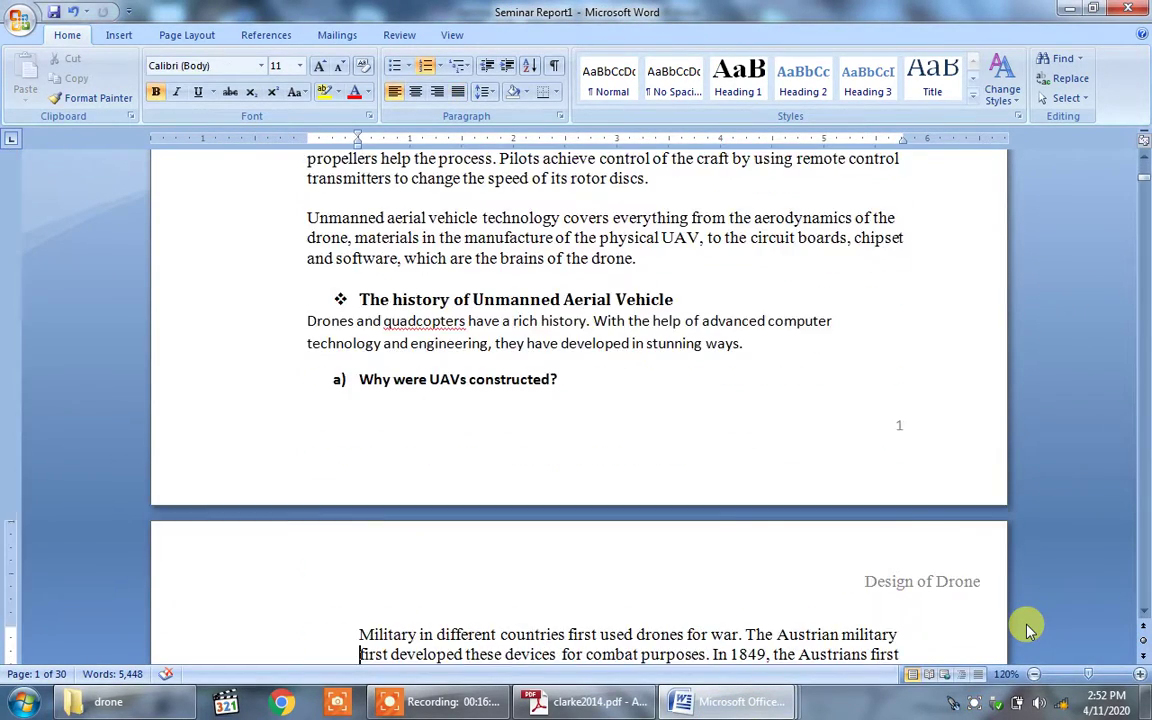
key(Up)
key(Up)
key(Up)
key(Up)
key(Up)
key(Up)
key(Up)
key(Up)
key(Up)
key(Up)
key(Up)
key(Up)
key(Up)
key(Up)
key(Up)
key(Up)
key(Up)
key(Up)
key(Up)
key(Up)
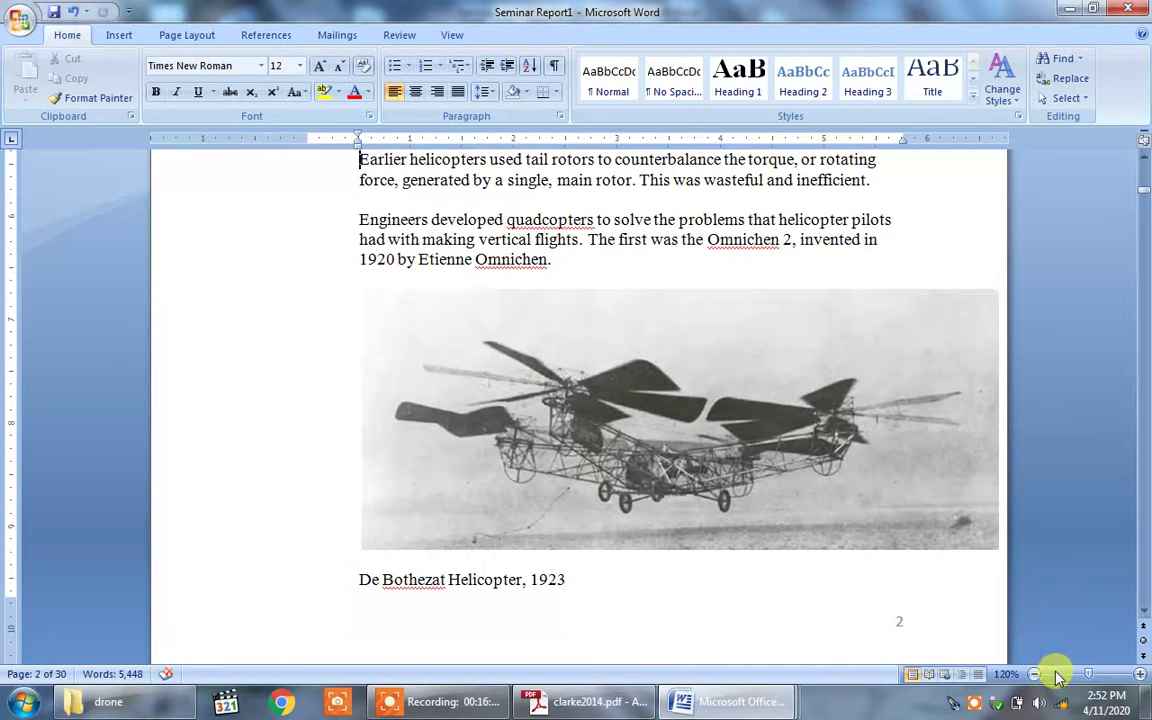
click(836, 432)
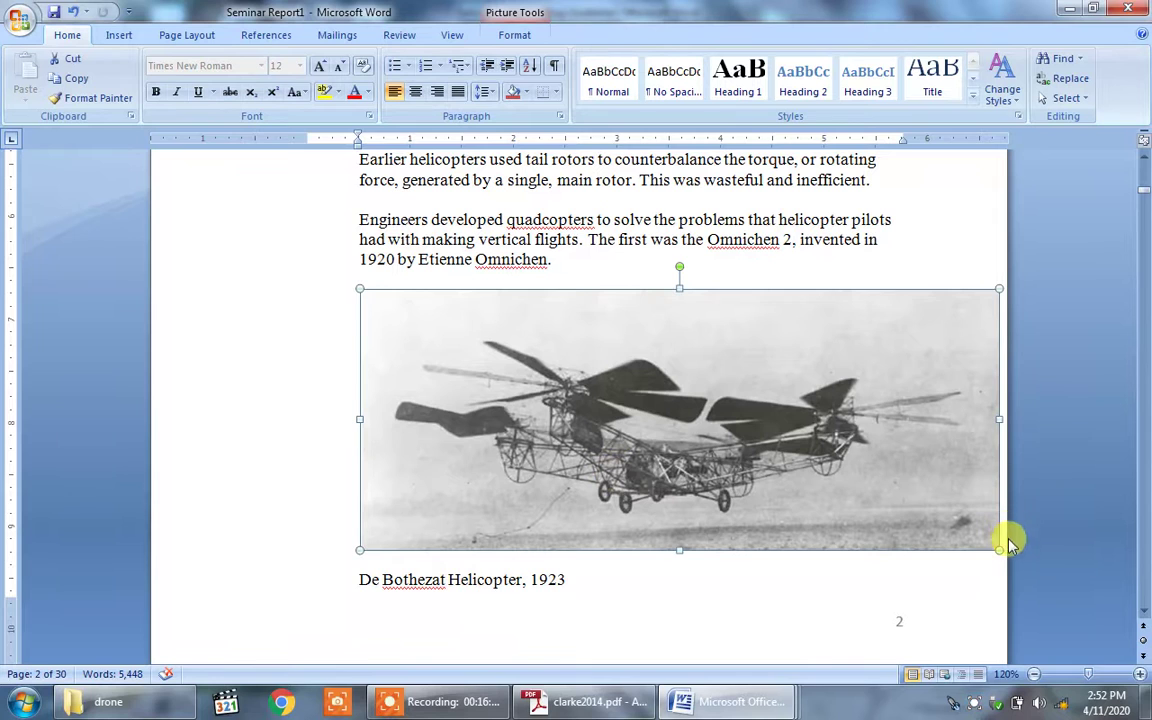
drag(998, 548, 850, 486)
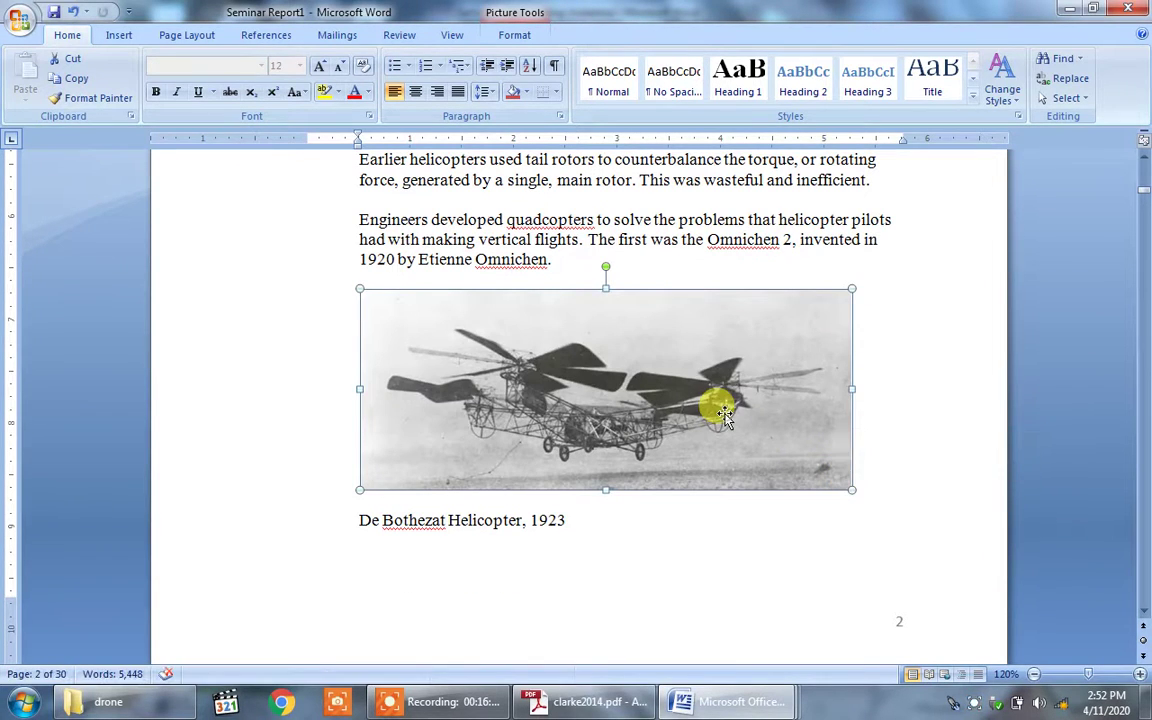
click(417, 93)
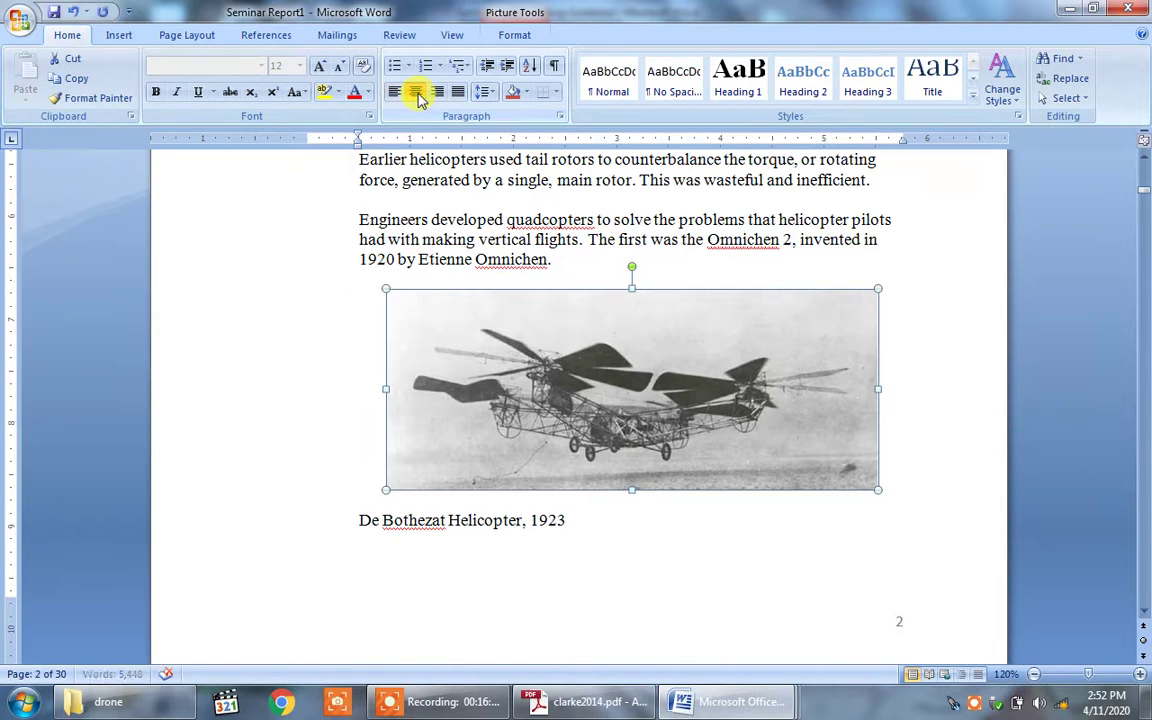
click(570, 525)
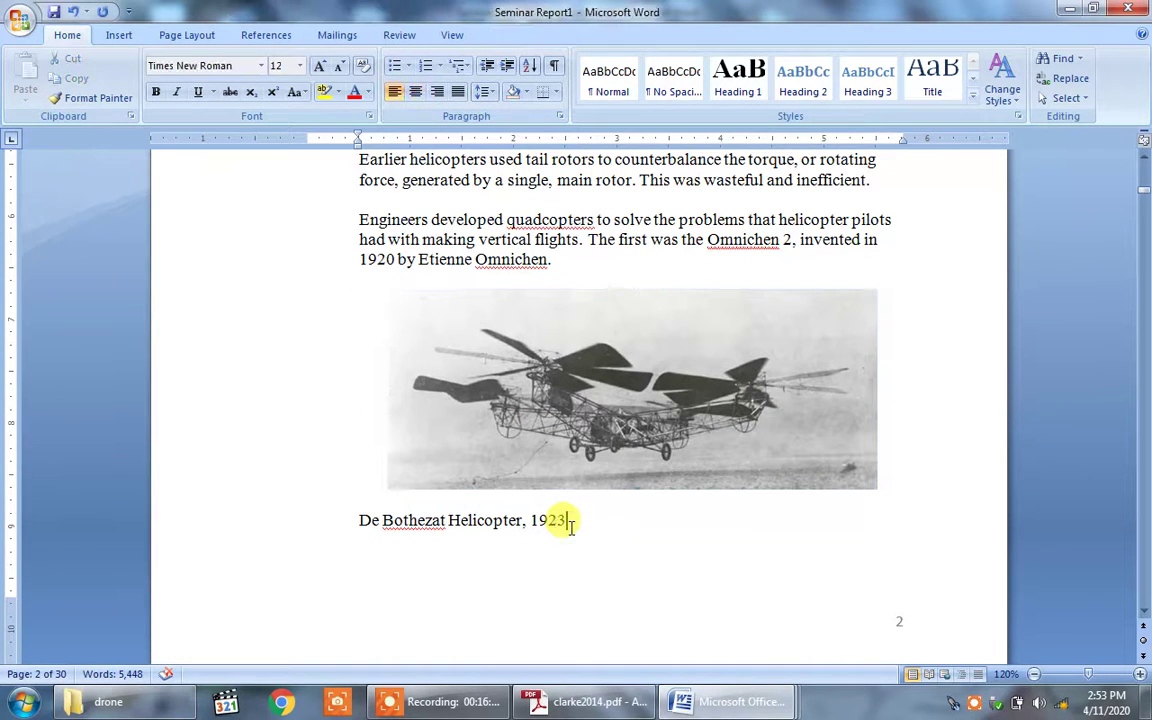
Step: Edit the caption to read 'Fig No. 1 Photo of De Bothezat Helicopter, 1923'
drag(565, 524, 363, 524)
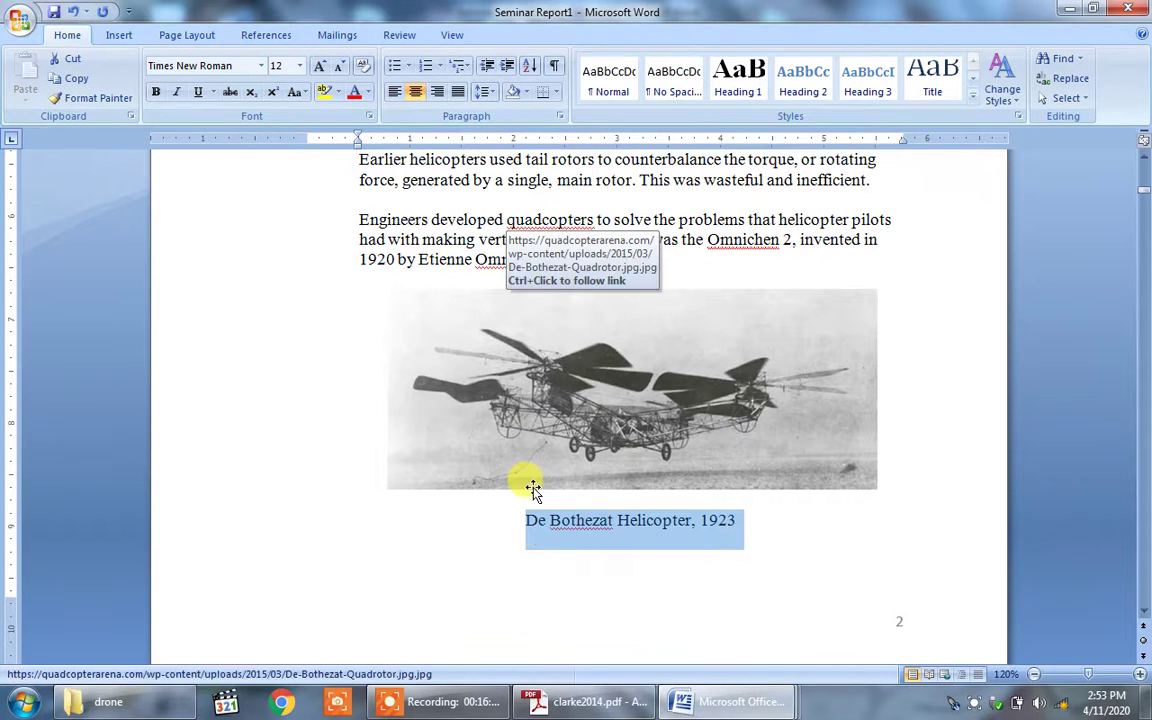
click(527, 521)
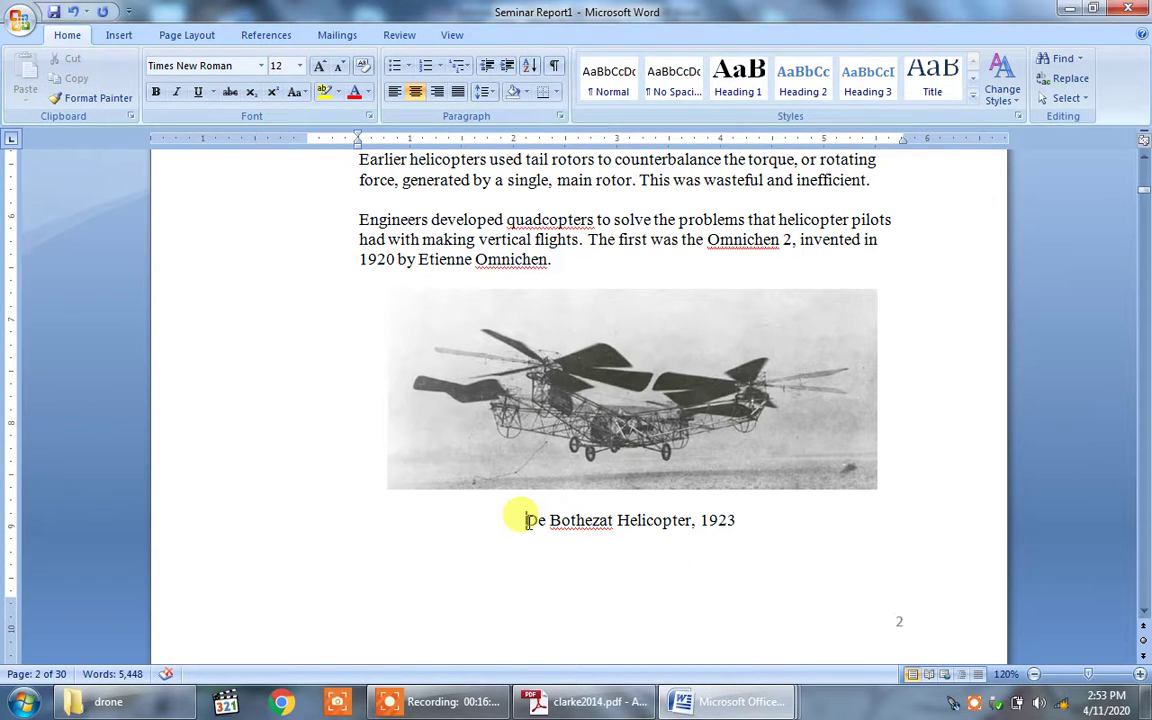
text(Fi)
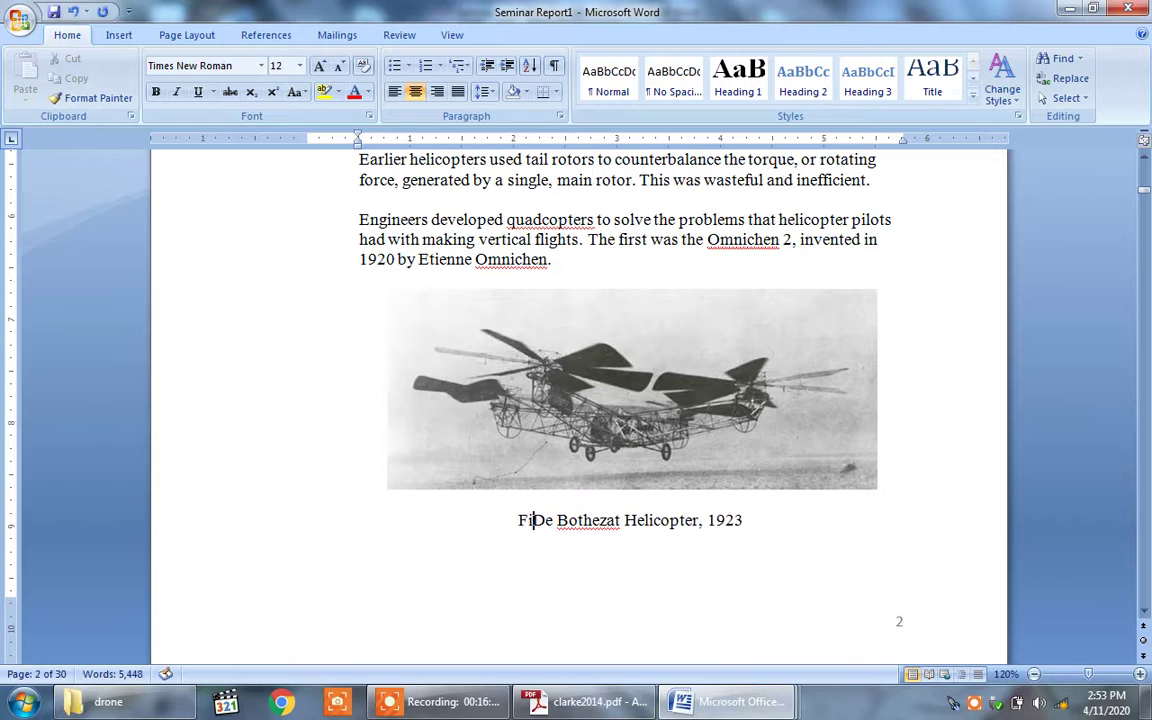
text(g No. 1)
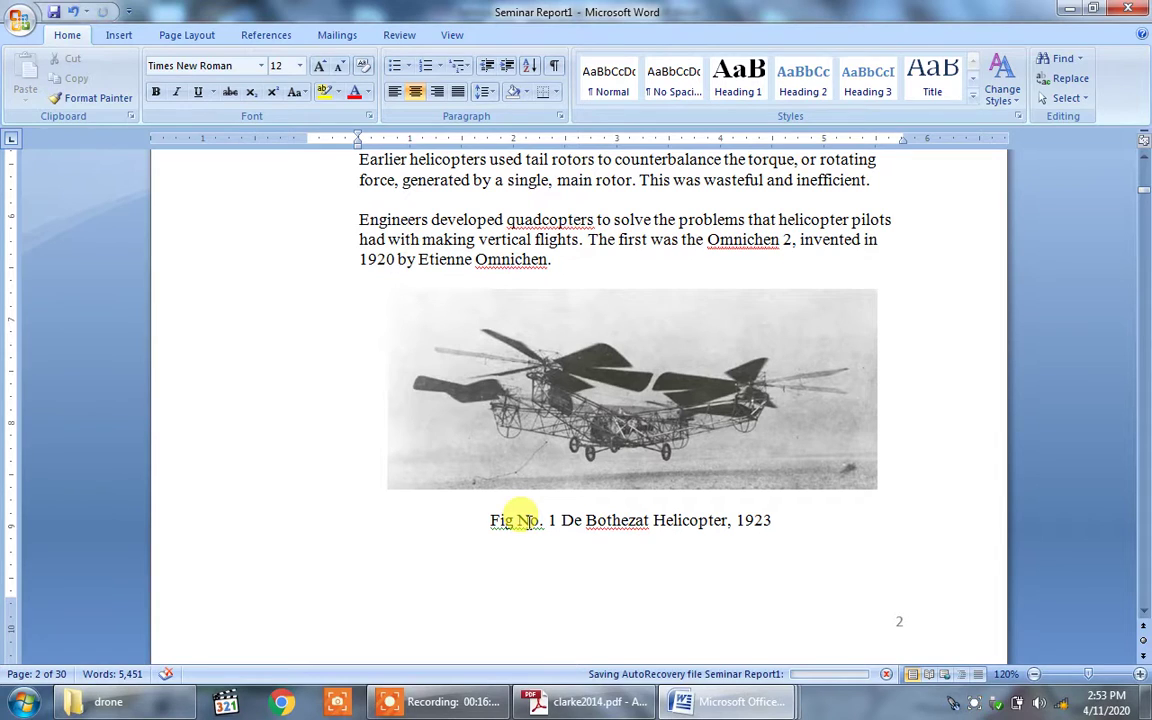
text(P)
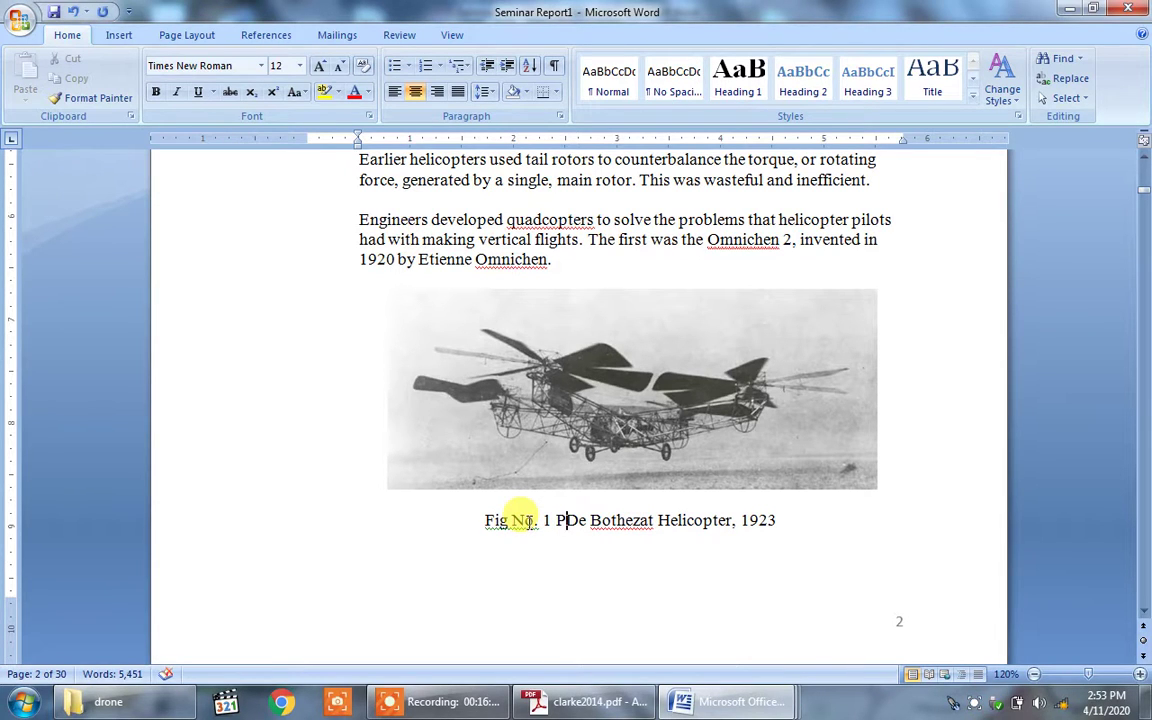
text(ho)
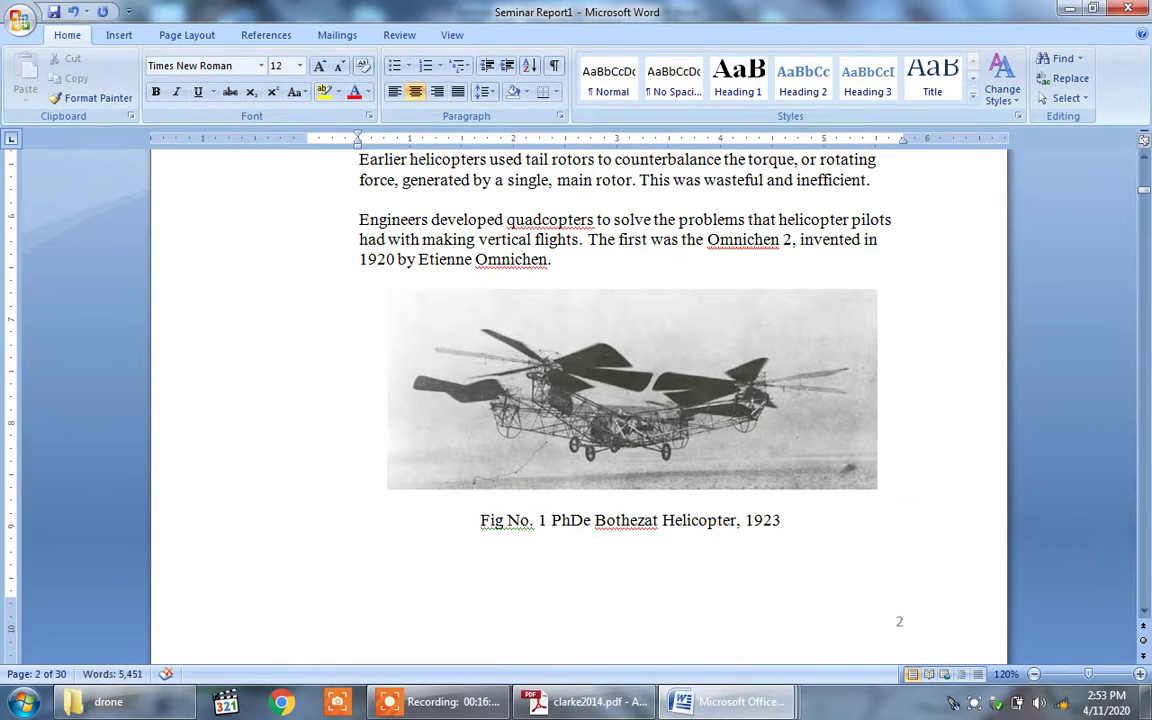
text(to of)
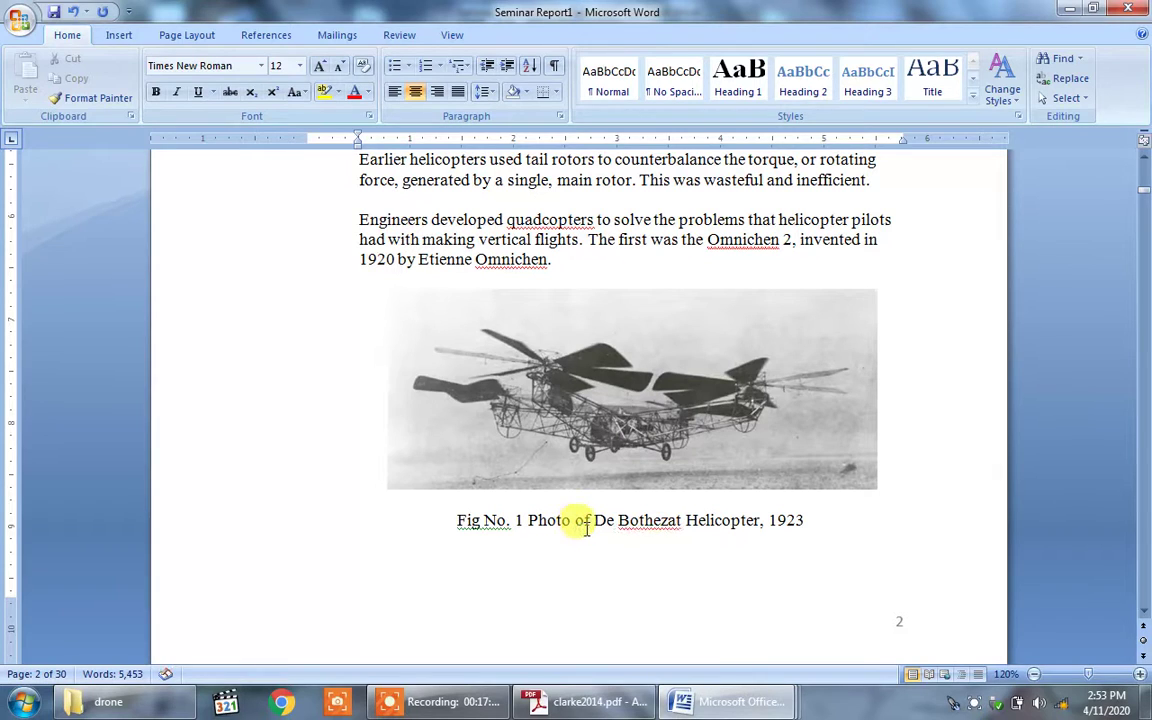
click(806, 519)
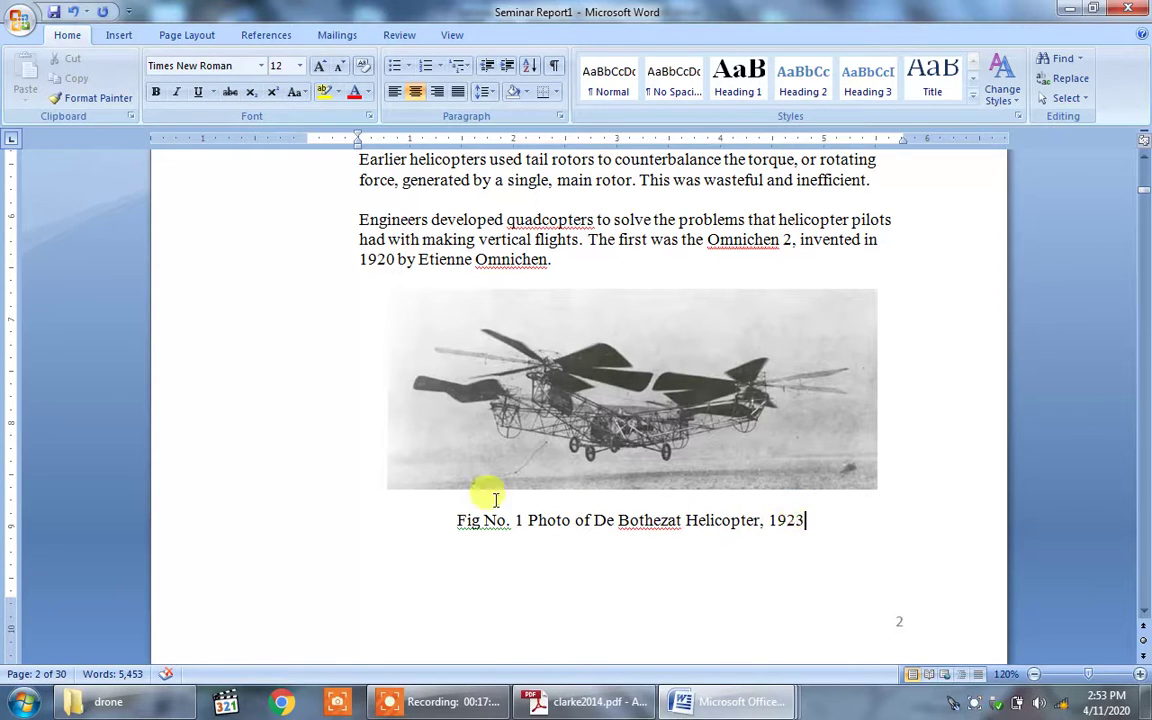
drag(804, 532, 464, 530)
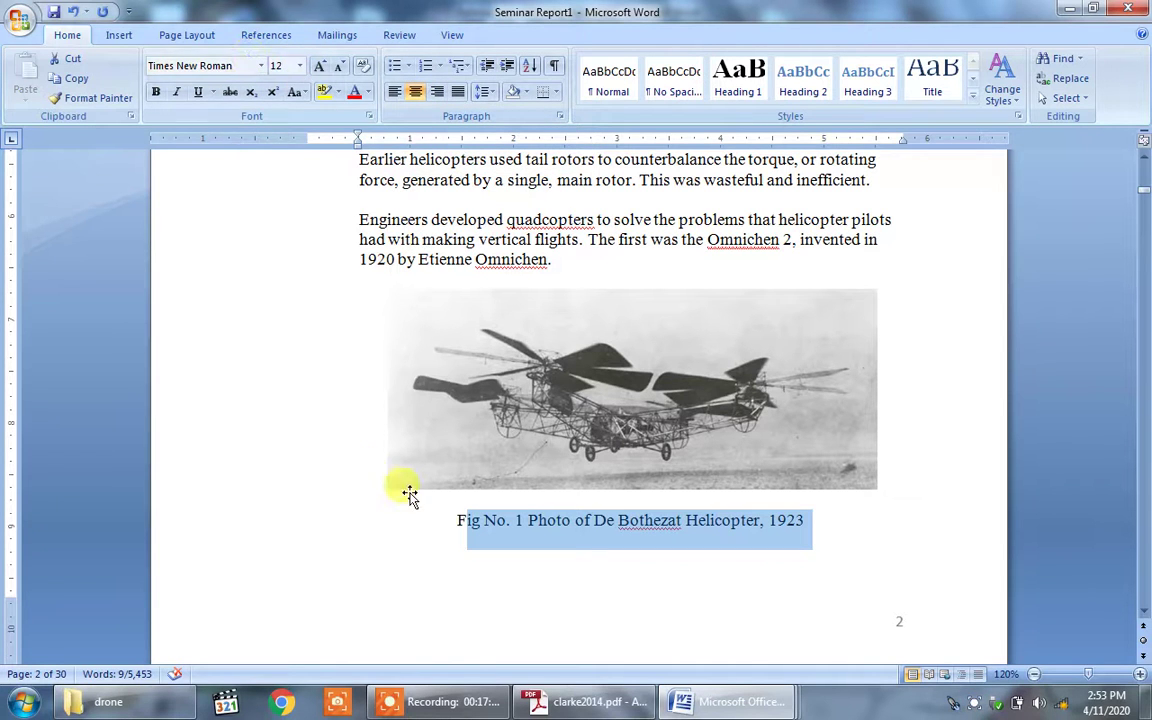
click(586, 580)
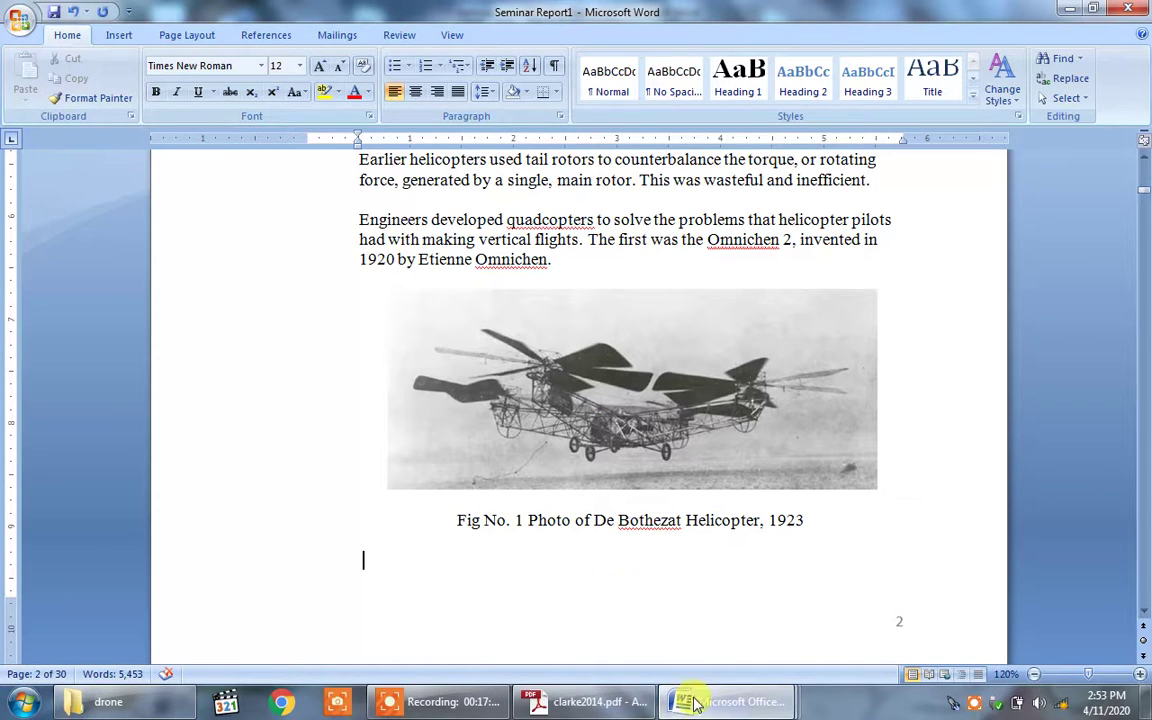
Step: Switch to the Seminar report Writing Guideline document and scroll down to its report order list
mouse_move(693, 703)
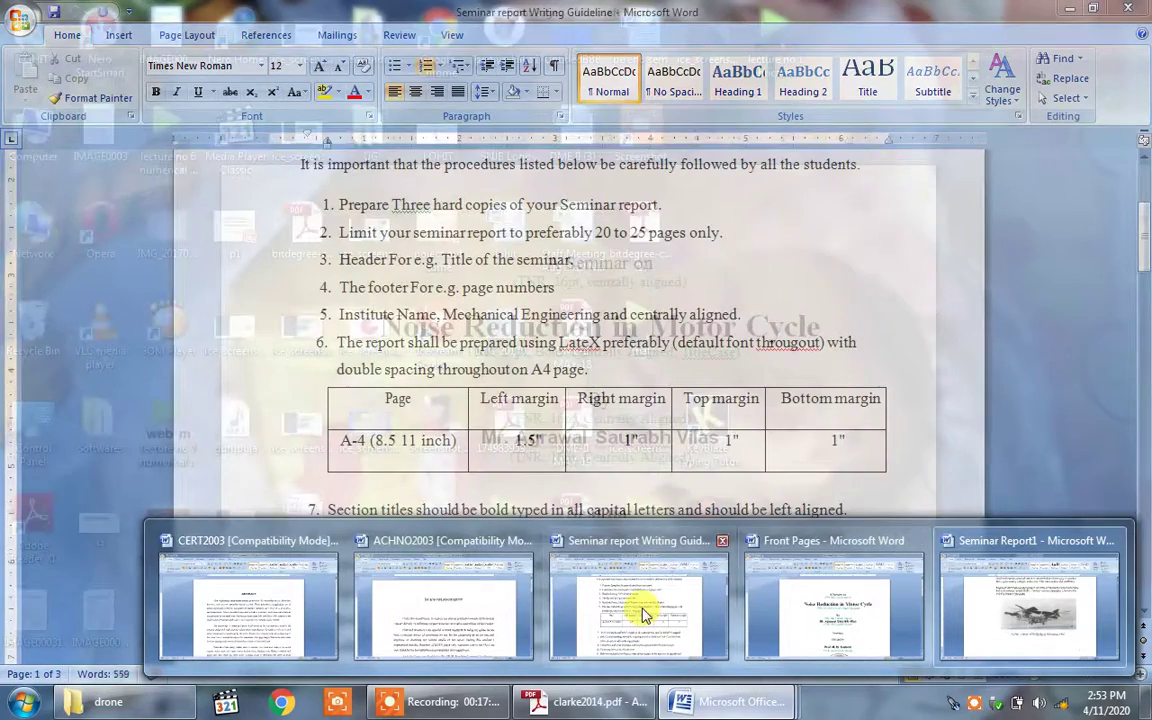
click(642, 612)
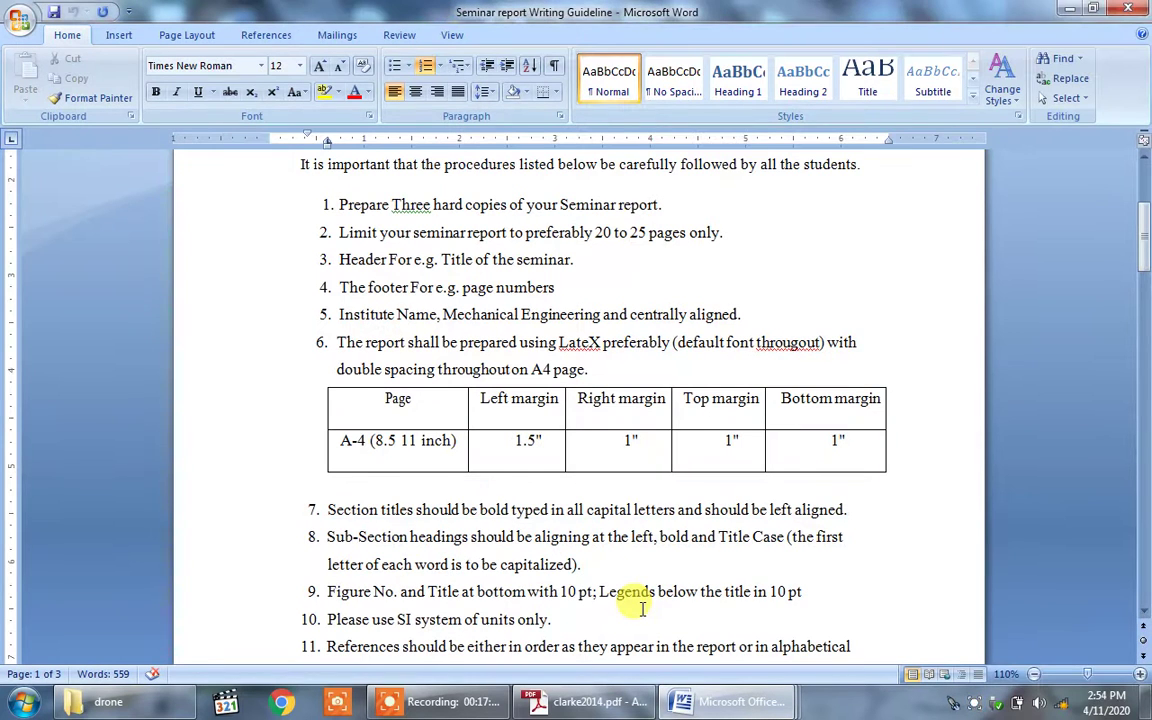
key(Down)
key(Down)
key(Down)
key(Down)
key(Down)
key(Down)
key(Down)
key(Down)
key(Down)
key(Down)
key(Down)
key(Down)
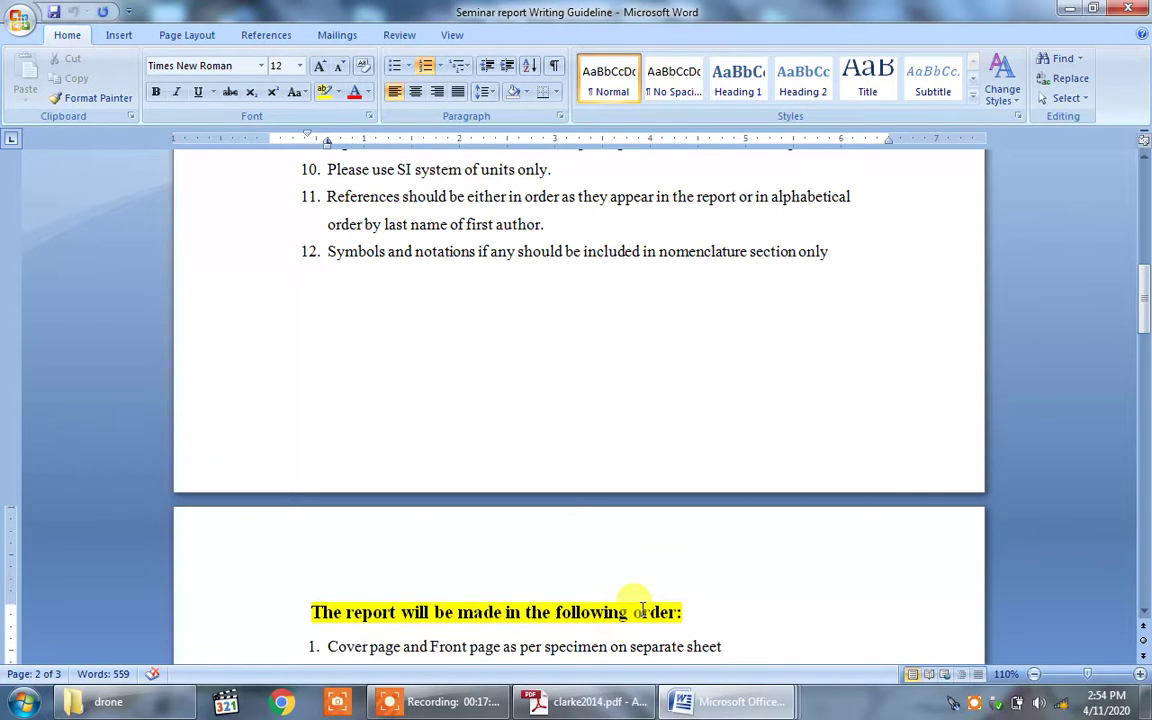
key(Down)
key(Down)
key(Down)
key(Down)
key(Down)
key(Down)
key(Down)
key(Down)
key(Down)
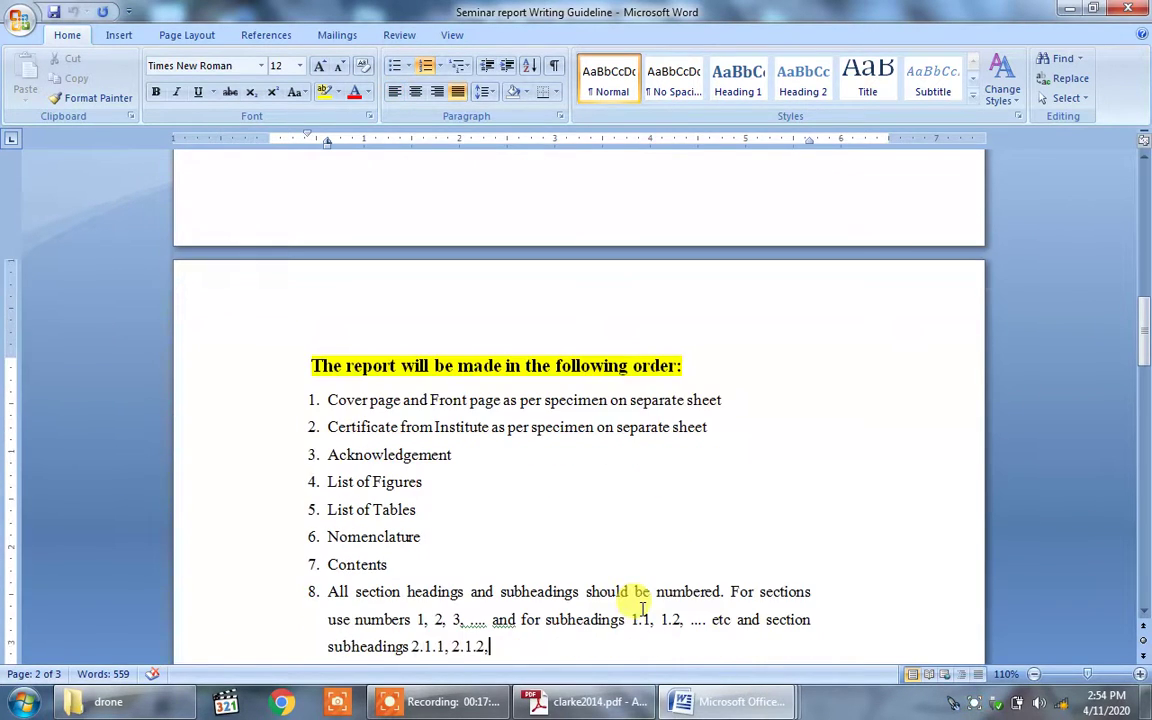
key(Down)
key(Down)
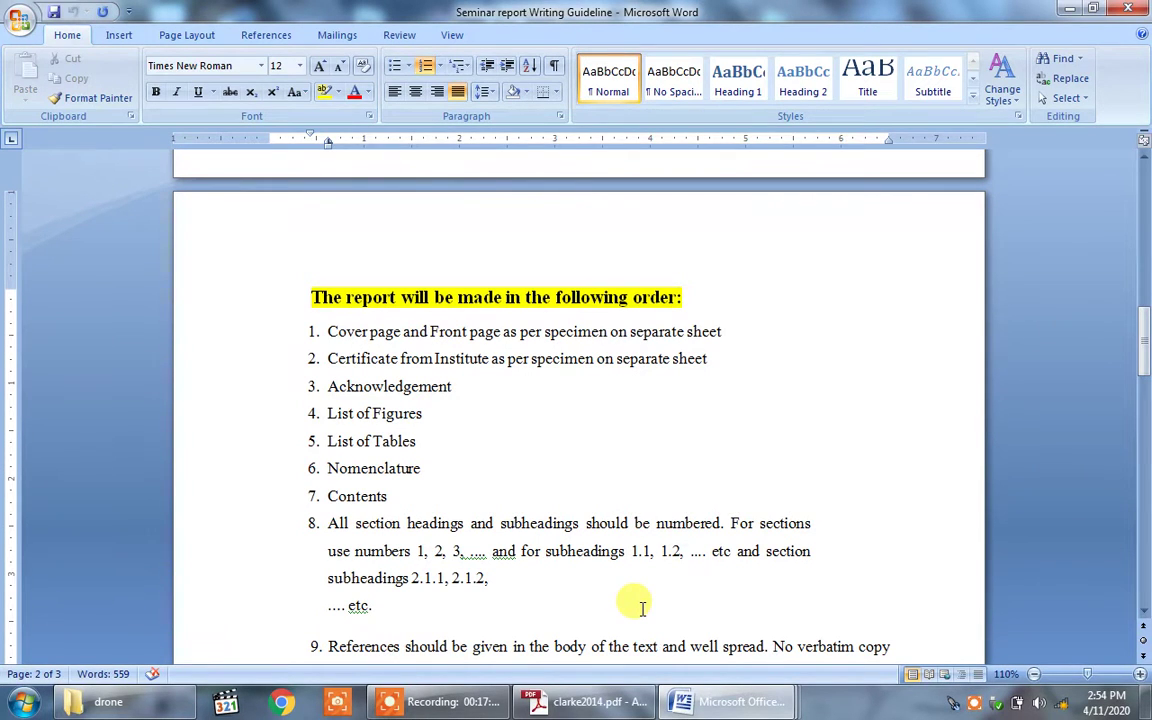
mouse_move(712, 705)
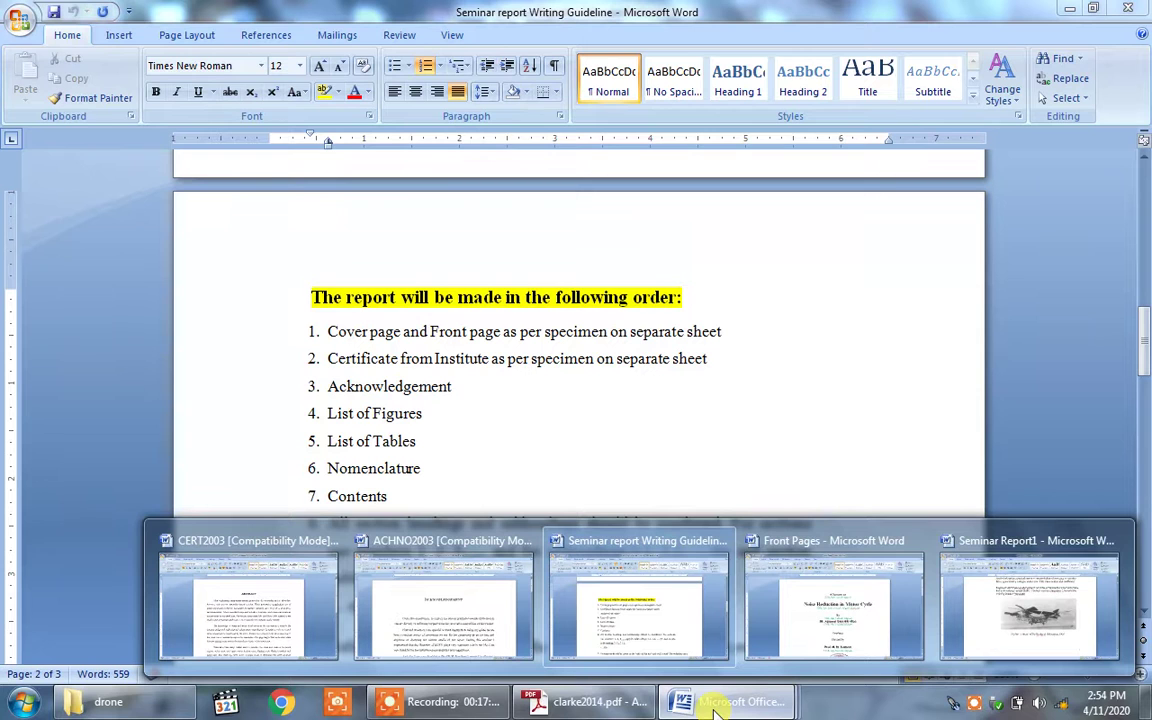
Step: Switch to the Front Pages document and place the cursor at the end of the note under 'A Seminar on'
click(807, 612)
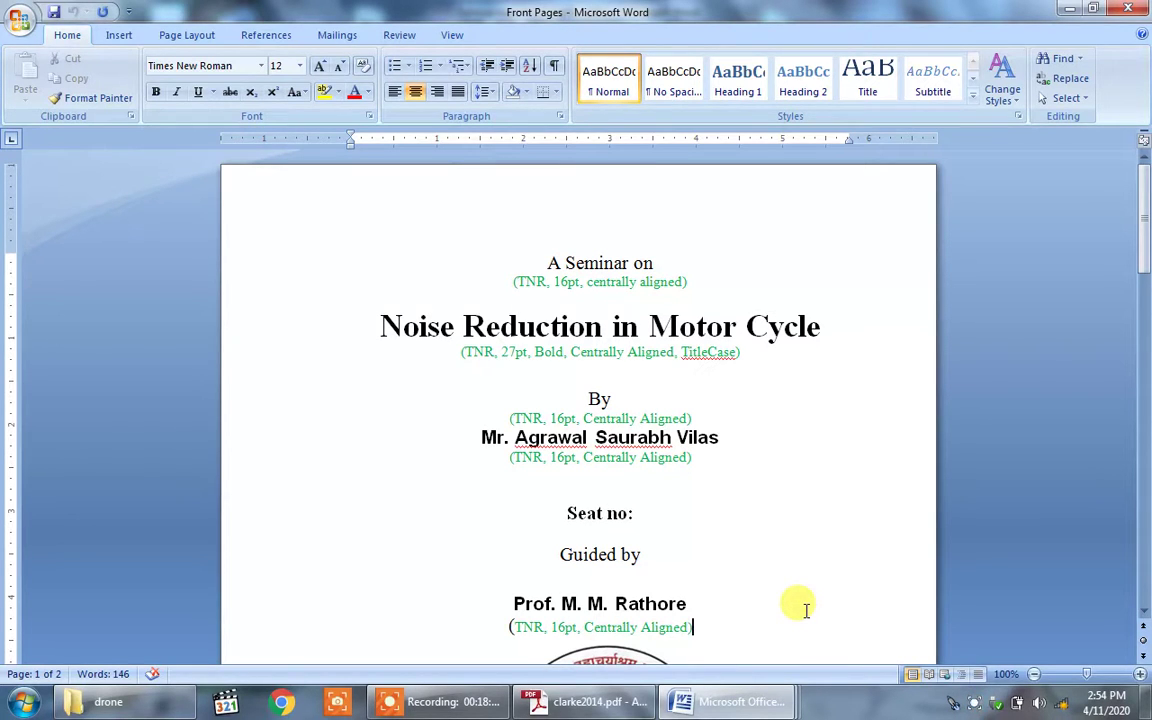
click(555, 264)
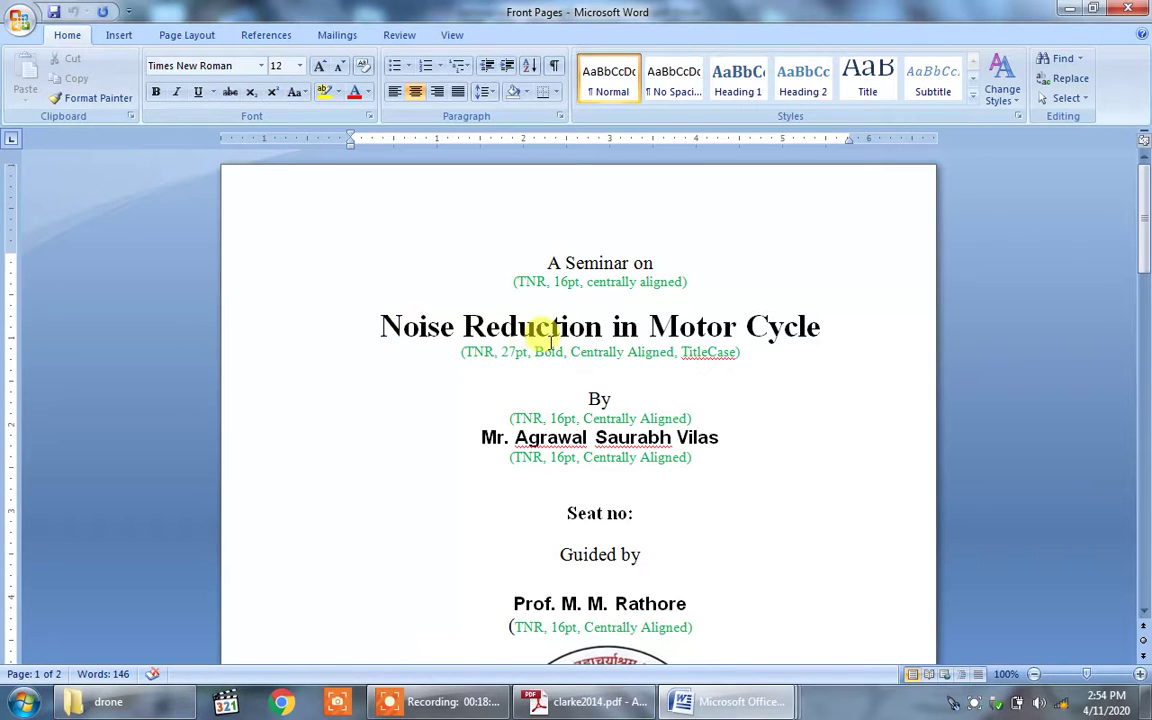
click(695, 279)
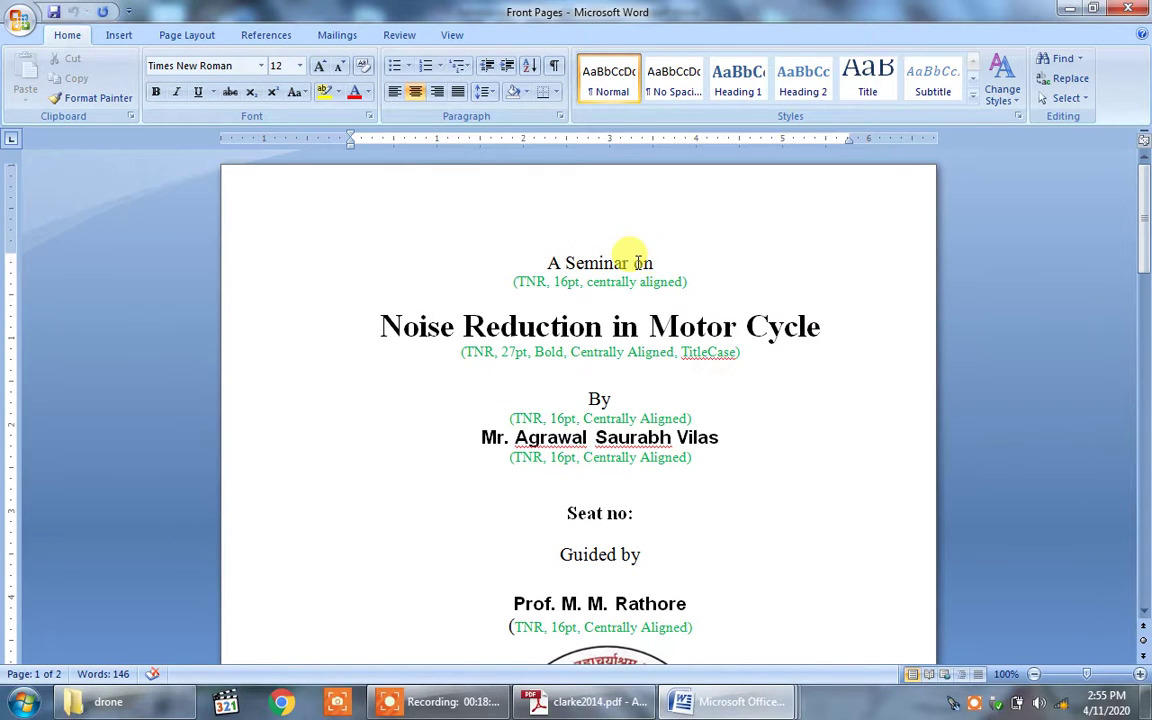
Step: Delete the green formatting note under 'A Seminar on'
key(BackSpace)
key(BackSpace)
key(BackSpace)
key(BackSpace)
key(BackSpace)
key(BackSpace)
key(BackSpace)
key(BackSpace)
key(BackSpace)
key(BackSpace)
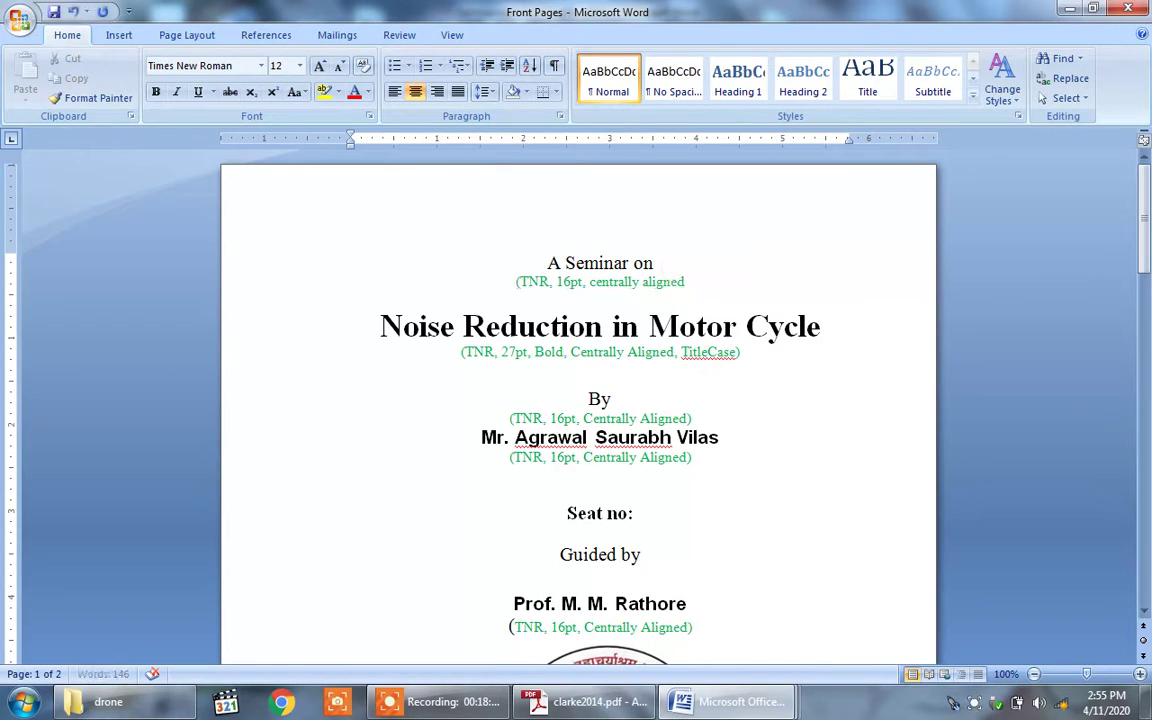
key(BackSpace)
key(BackSpace)
key(BackSpace)
key(BackSpace)
key(BackSpace)
key(BackSpace)
key(BackSpace)
key(BackSpace)
key(BackSpace)
key(BackSpace)
key(BackSpace)
key(BackSpace)
key(BackSpace)
key(BackSpace)
key(BackSpace)
key(BackSpace)
key(BackSpace)
key(BackSpace)
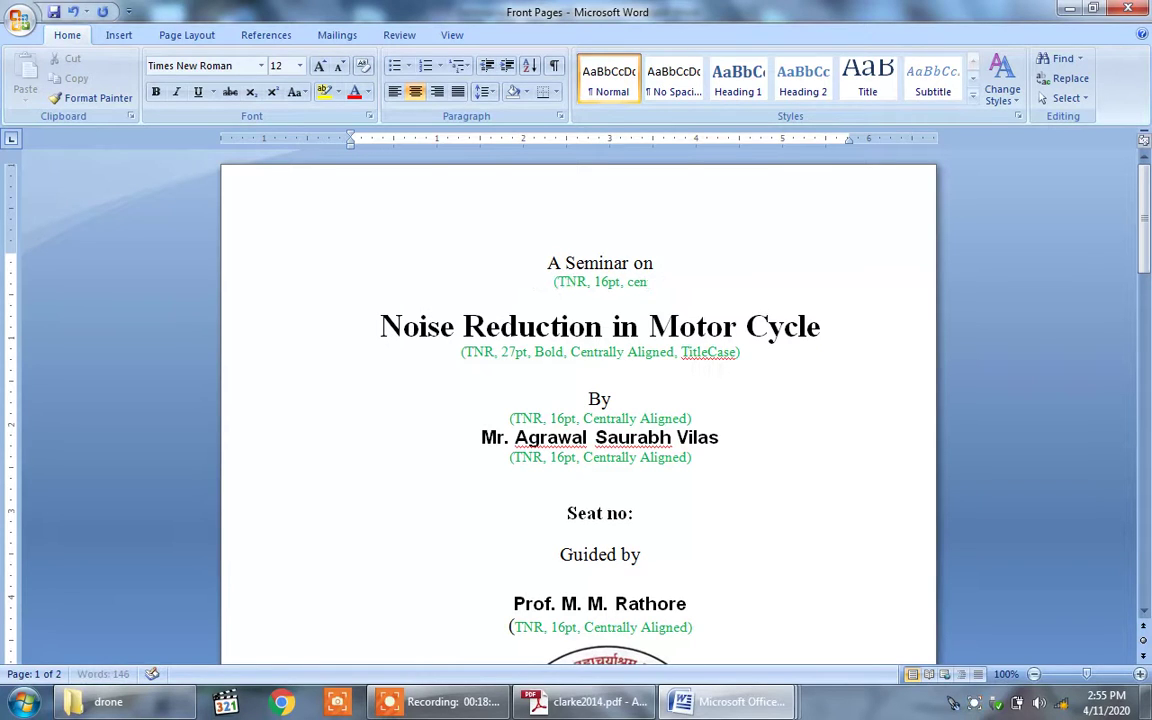
key(BackSpace)
key(BackSpace)
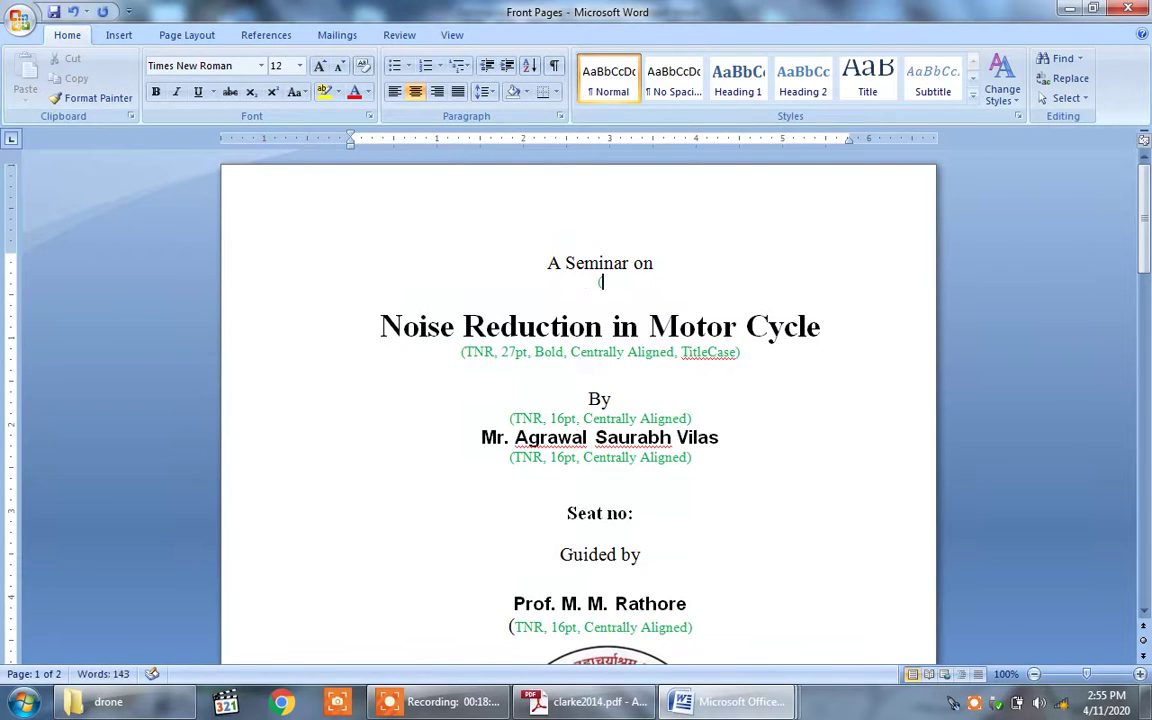
Step: Replace the title 'Noise Reduction in Motor Cycle' with 'Design of Drone'
key(Down)
key(Right)
key(Right)
key(Right)
key(Right)
key(Right)
key(Right)
key(Right)
key(Right)
key(Right)
key(Right)
key(Right)
key(Right)
key(Right)
key(Right)
key(Right)
key(BackSpace)
key(BackSpace)
key(BackSpace)
key(BackSpace)
key(BackSpace)
key(BackSpace)
key(BackSpace)
key(BackSpace)
key(BackSpace)
key(BackSpace)
key(BackSpace)
key(BackSpace)
key(BackSpace)
key(BackSpace)
key(BackSpace)
key(BackSpace)
key(BackSpace)
key(BackSpace)
key(BackSpace)
key(BackSpace)
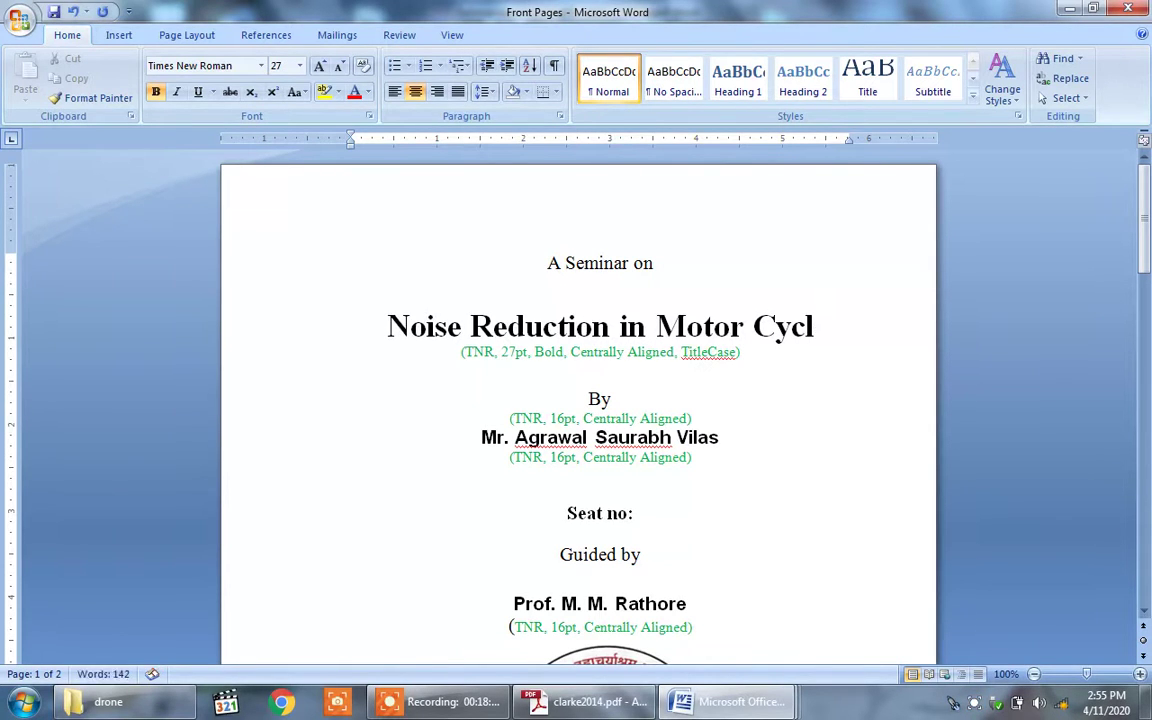
key(BackSpace)
key(BackSpace)
key(BackSpace)
key(BackSpace)
key(BackSpace)
key(BackSpace)
key(BackSpace)
key(BackSpace)
key(BackSpace)
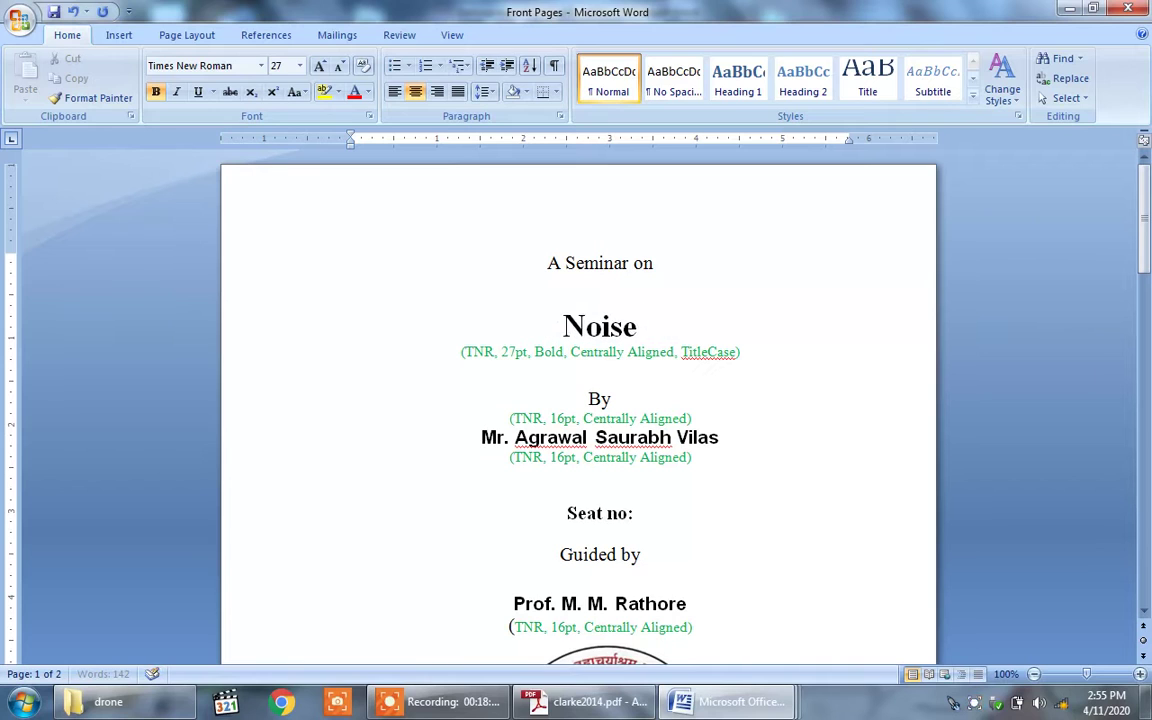
key(BackSpace)
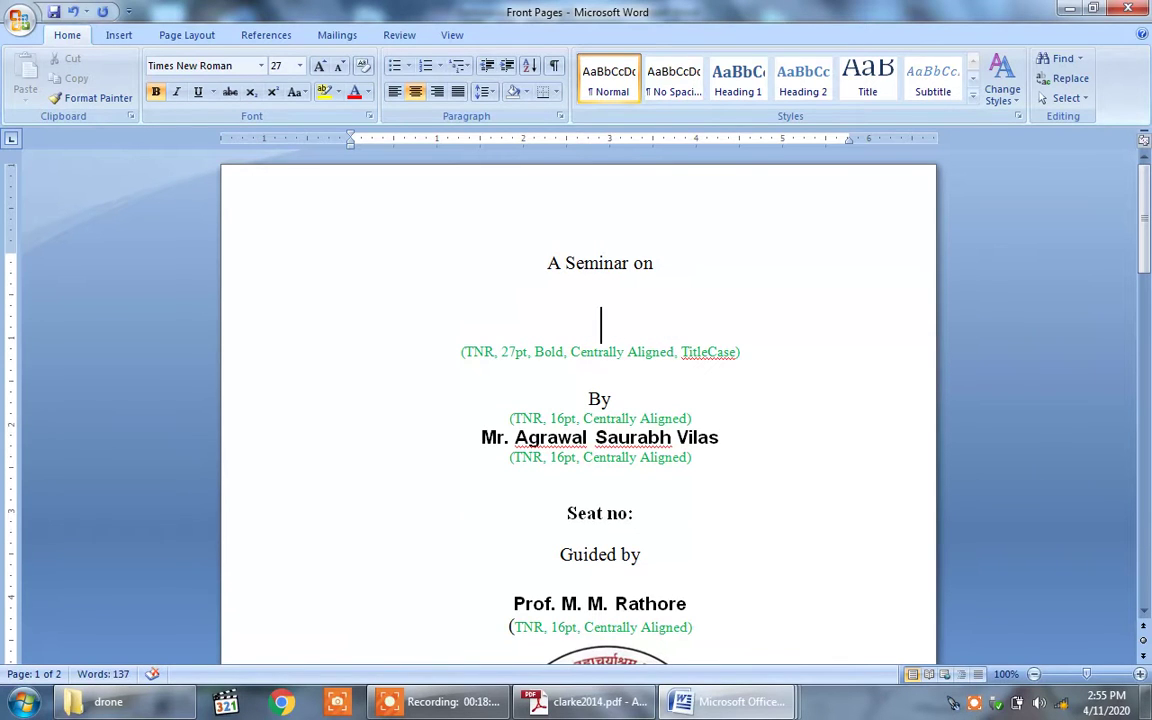
text(De)
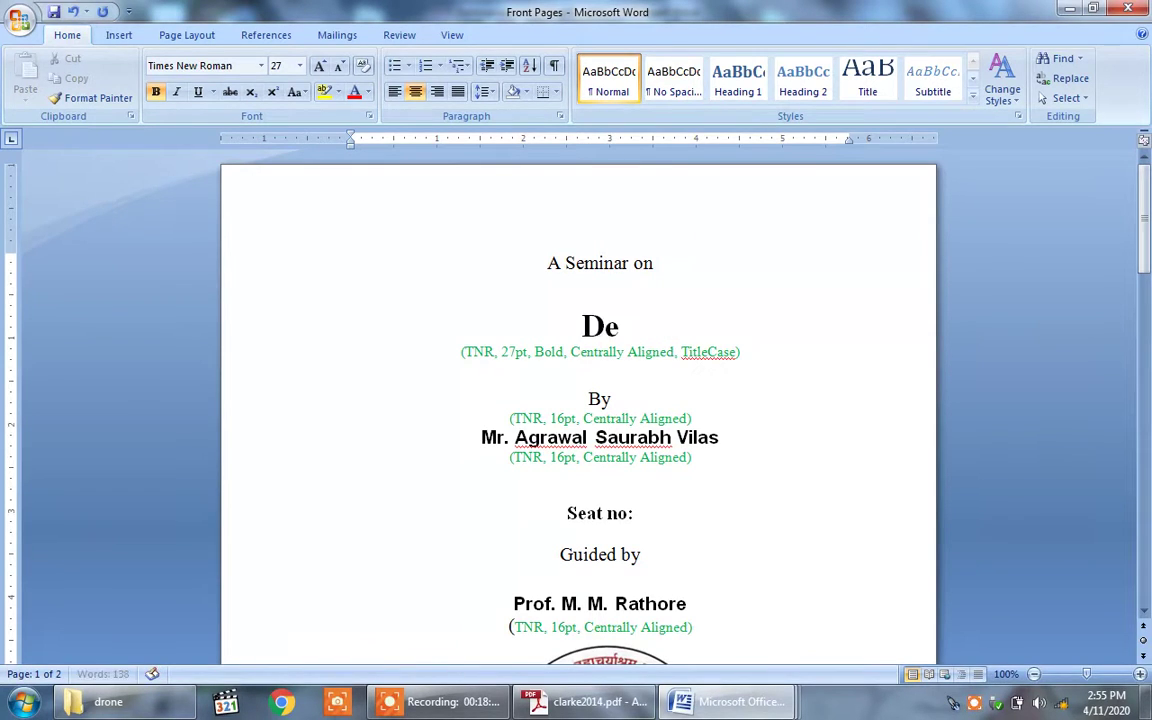
text(sign)
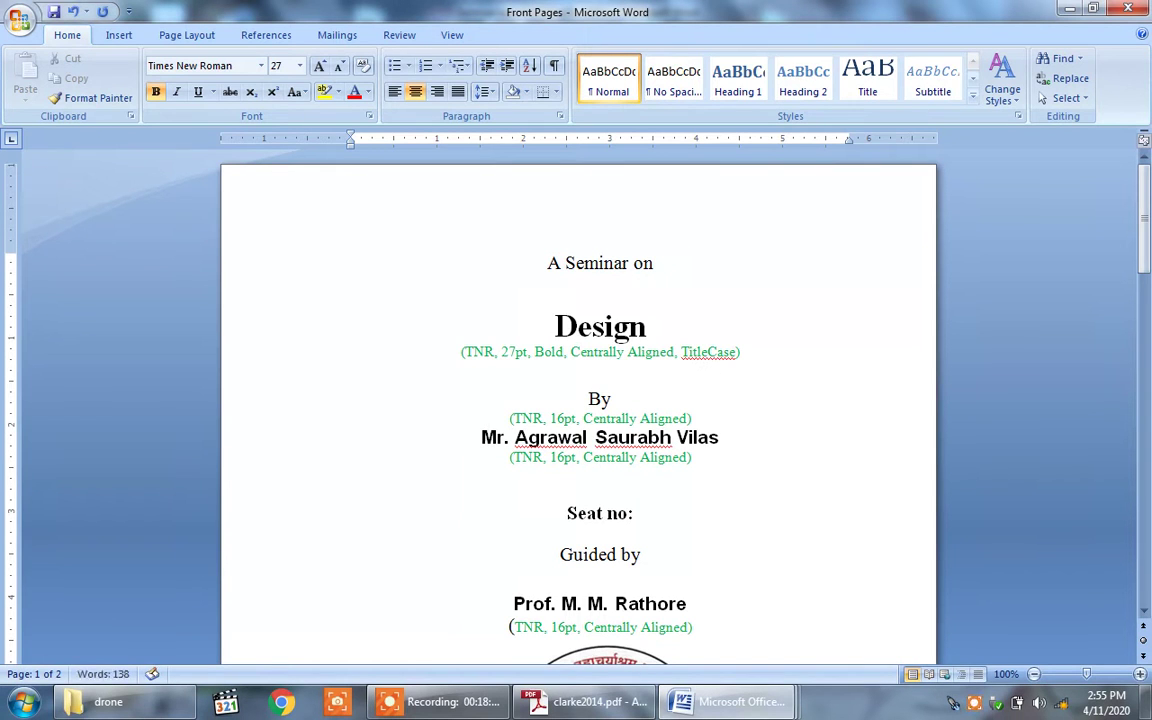
text( of D)
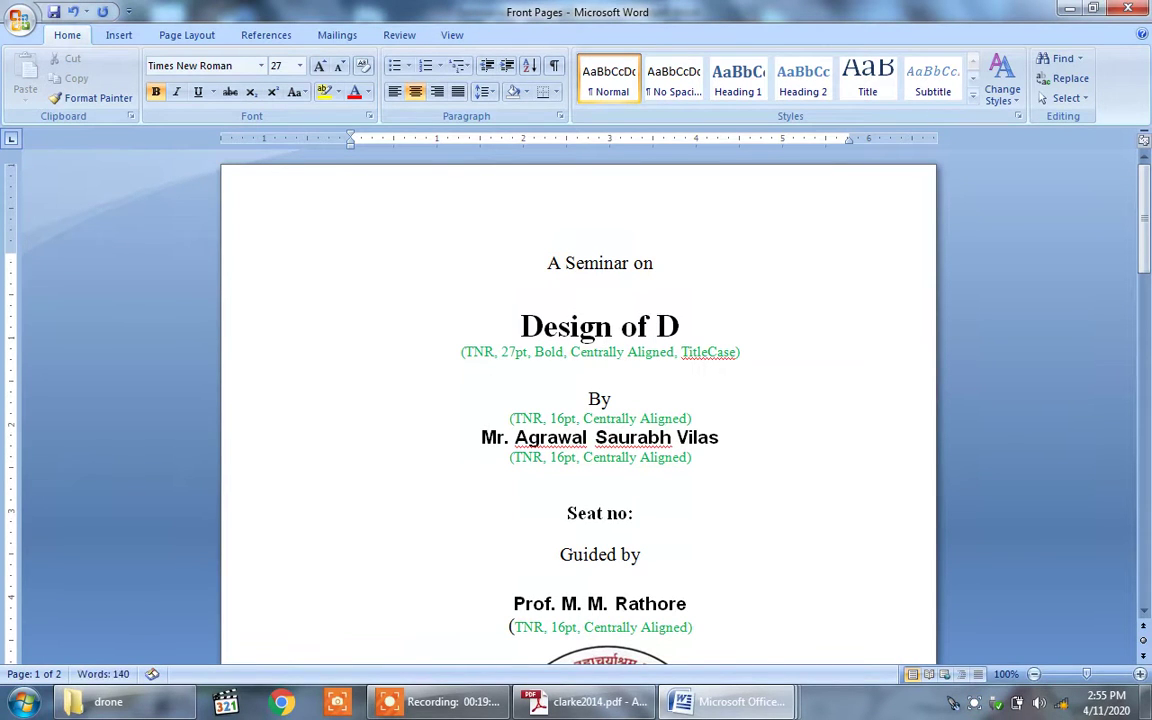
text(rone)
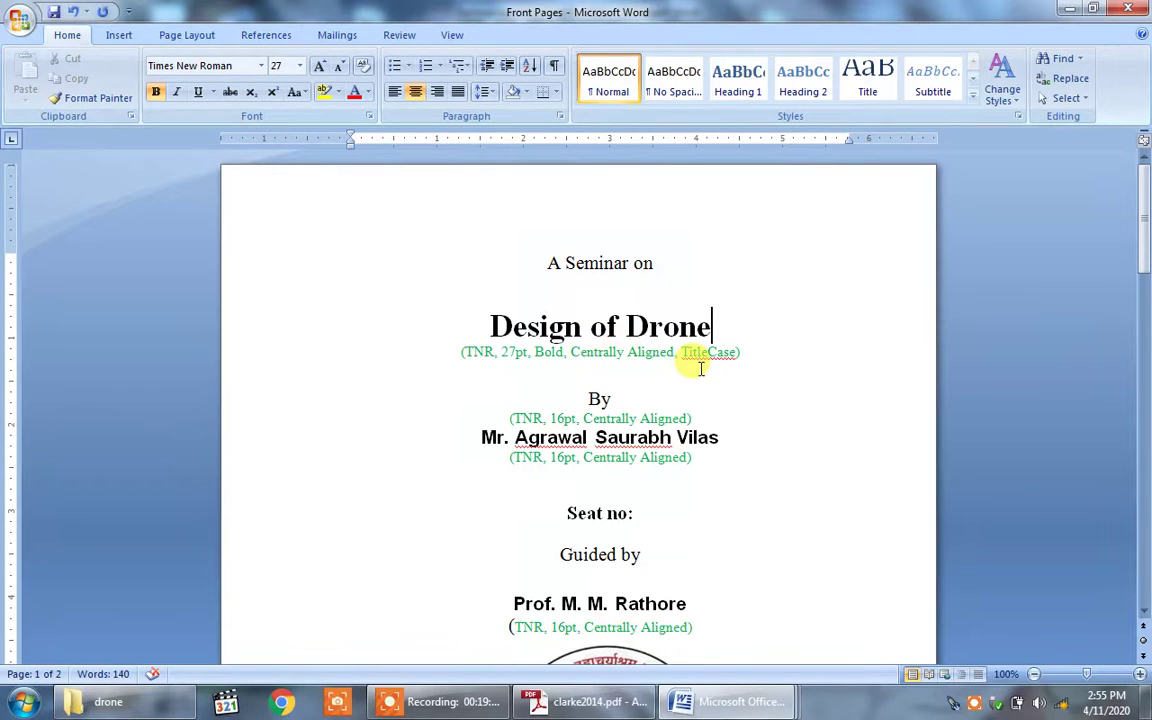
Step: Delete the formatting note beneath the new title
click(741, 353)
key(BackSpace)
key(BackSpace)
key(BackSpace)
key(BackSpace)
key(BackSpace)
key(BackSpace)
key(BackSpace)
key(BackSpace)
key(BackSpace)
key(BackSpace)
key(BackSpace)
key(BackSpace)
key(BackSpace)
key(BackSpace)
key(BackSpace)
key(BackSpace)
key(BackSpace)
key(BackSpace)
key(BackSpace)
key(BackSpace)
key(BackSpace)
key(BackSpace)
key(BackSpace)
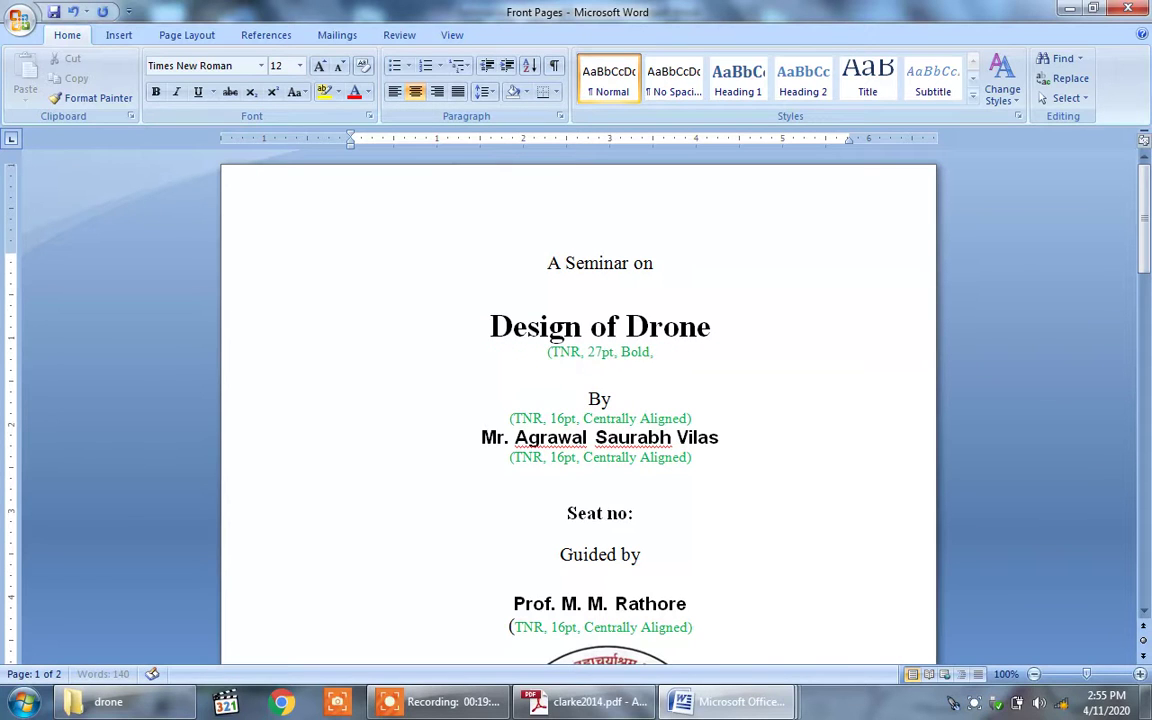
key(BackSpace)
key(BackSpace)
key(BackSpace)
key(BackSpace)
key(BackSpace)
key(BackSpace)
key(BackSpace)
key(BackSpace)
key(BackSpace)
key(BackSpace)
key(BackSpace)
key(BackSpace)
key(BackSpace)
key(BackSpace)
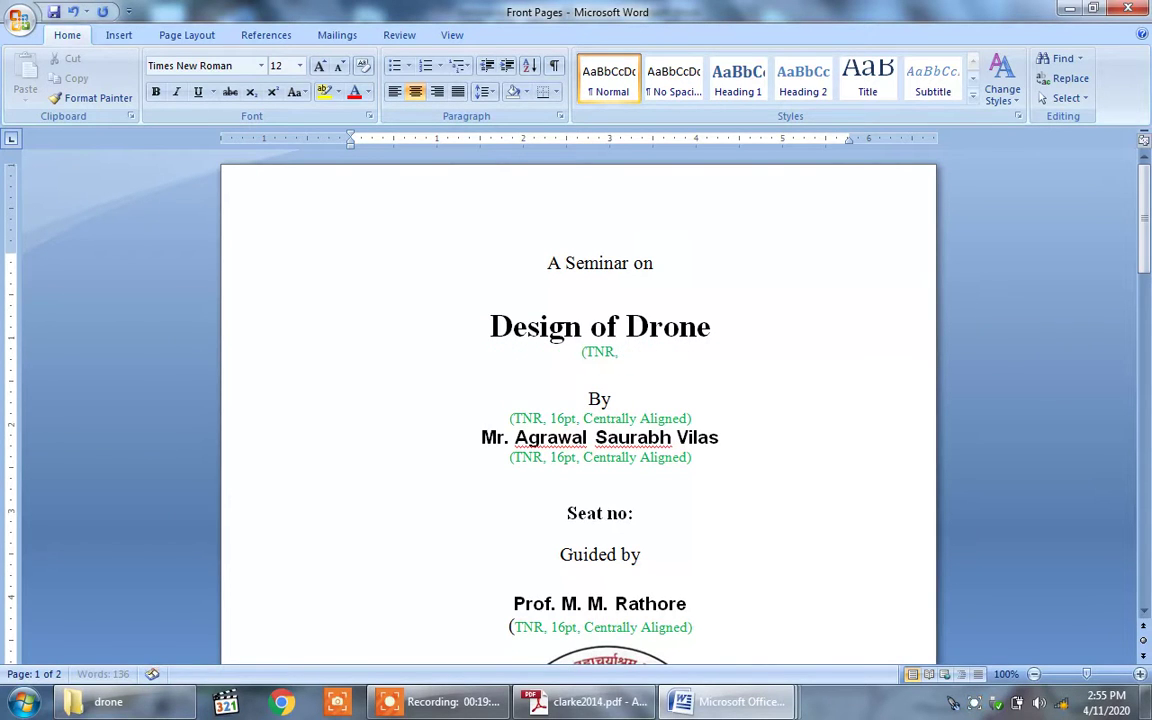
key(BackSpace)
key(BackSpace)
key(BackSpace)
key(Return)
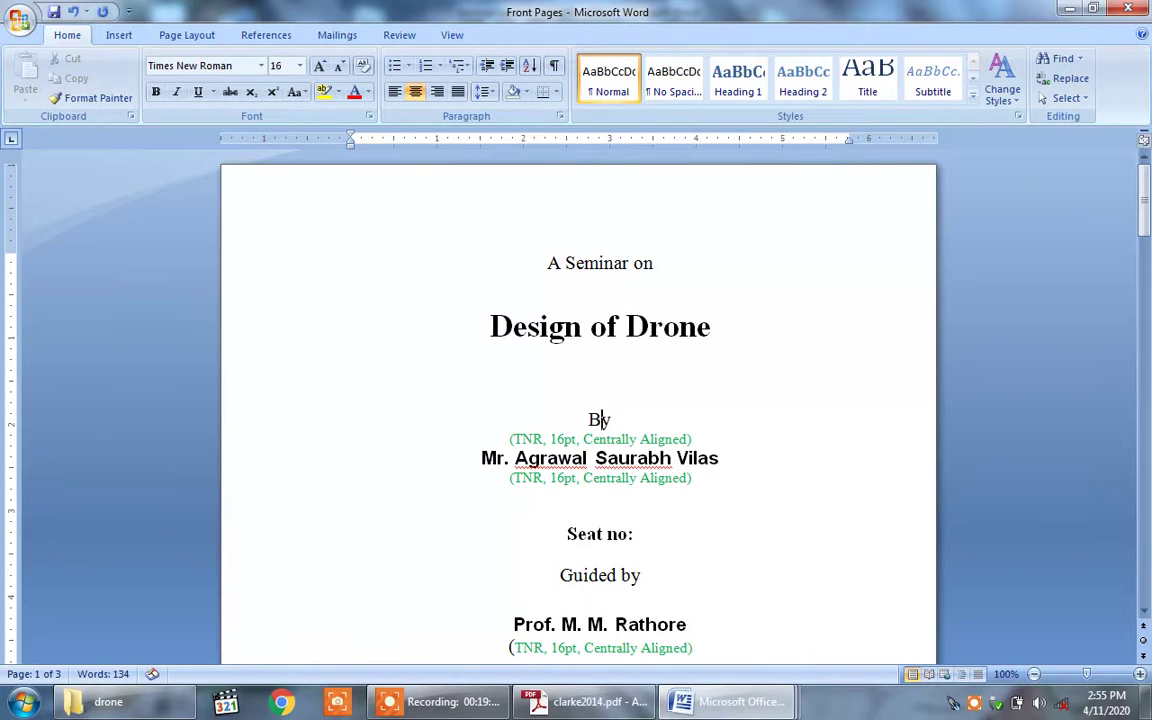
Step: Remove the note under 'By', enter the student's full name, and begin the PRN after 'Seat no:'
click(693, 438)
key(BackSpace)
key(BackSpace)
key(BackSpace)
key(BackSpace)
key(BackSpace)
key(BackSpace)
key(BackSpace)
key(BackSpace)
key(BackSpace)
key(BackSpace)
key(BackSpace)
key(BackSpace)
key(BackSpace)
key(BackSpace)
key(BackSpace)
key(BackSpace)
key(BackSpace)
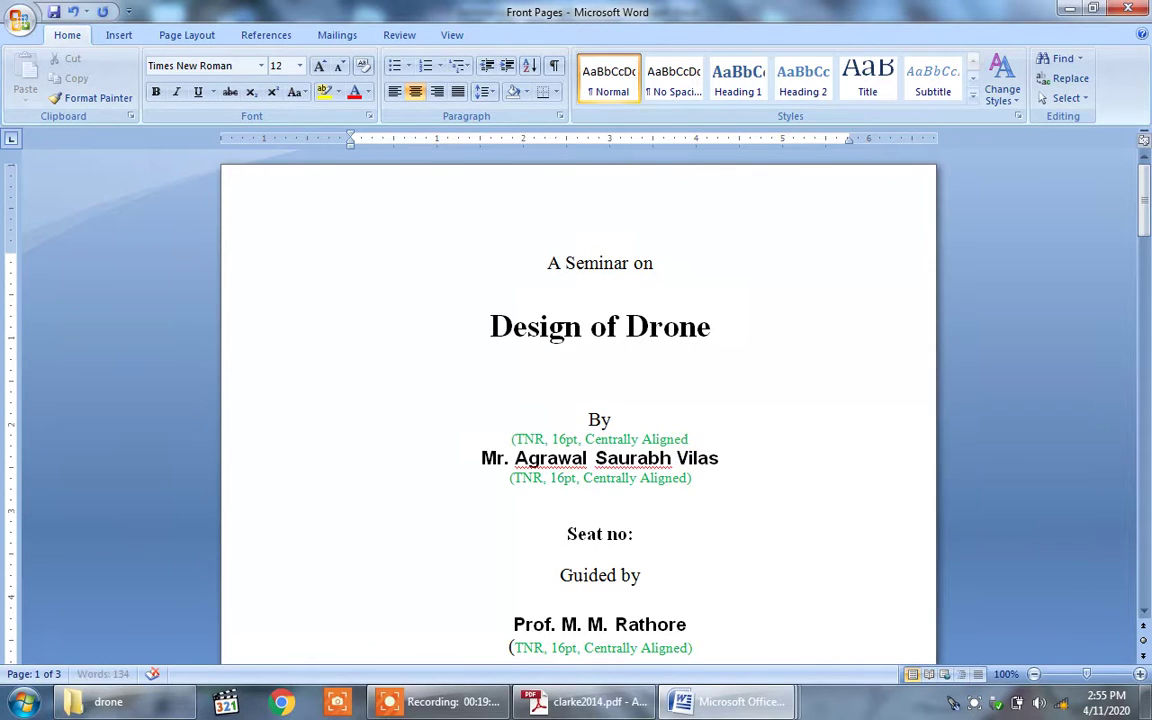
key(BackSpace)
key(BackSpace)
key(BackSpace)
key(BackSpace)
key(BackSpace)
key(BackSpace)
key(BackSpace)
key(BackSpace)
key(BackSpace)
key(BackSpace)
key(BackSpace)
key(BackSpace)
key(BackSpace)
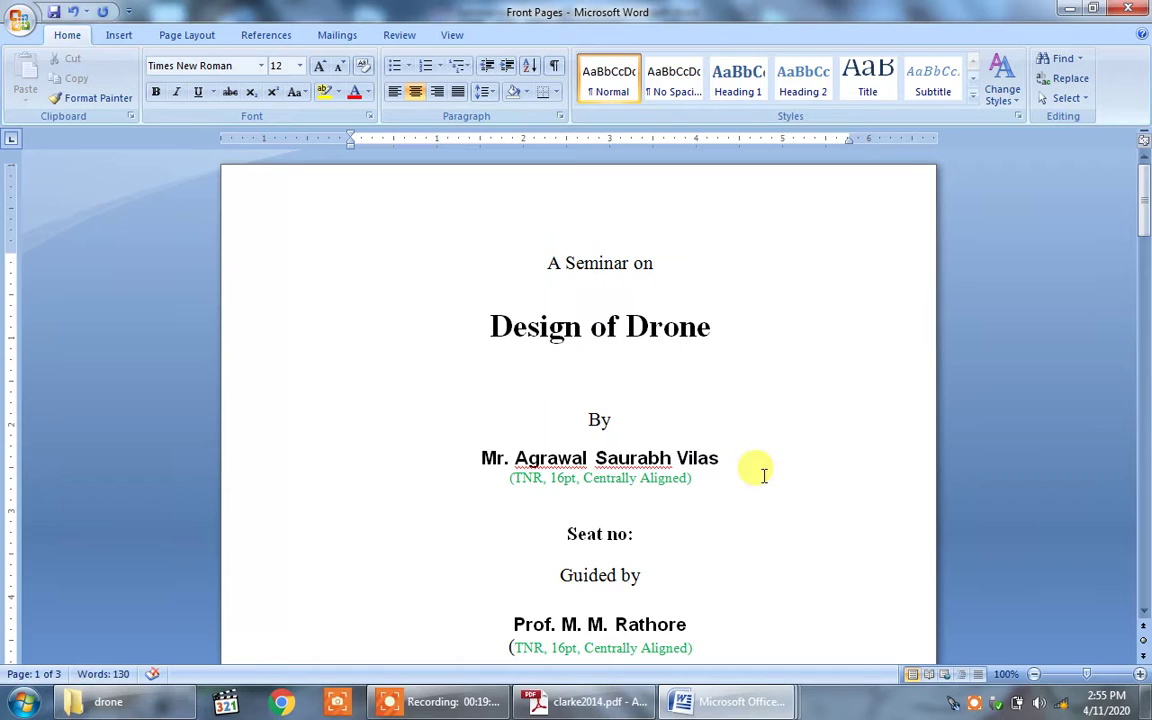
click(722, 457)
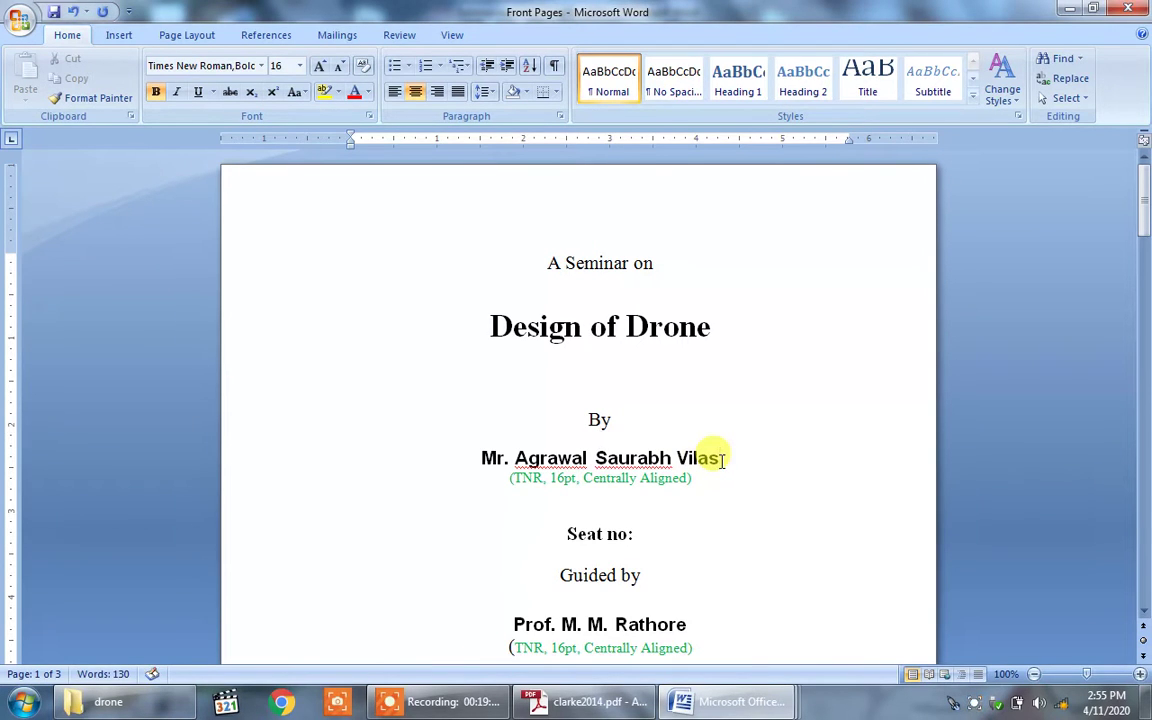
key(BackSpace)
key(BackSpace)
key(BackSpace)
key(BackSpace)
key(BackSpace)
key(BackSpace)
key(BackSpace)
key(BackSpace)
key(BackSpace)
key(BackSpace)
key(BackSpace)
key(BackSpace)
key(BackSpace)
key(BackSpace)
key(BackSpace)
key(BackSpace)
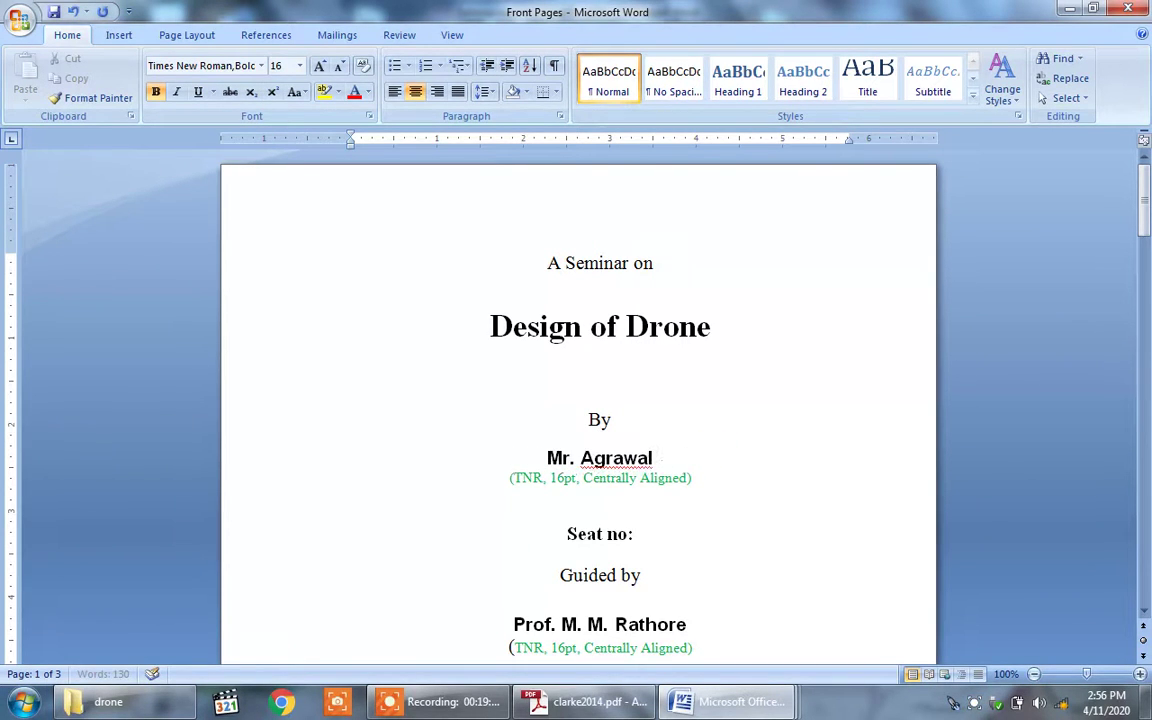
key(BackSpace)
key(BackSpace)
key(BackSpace)
key(BackSpace)
key(BackSpace)
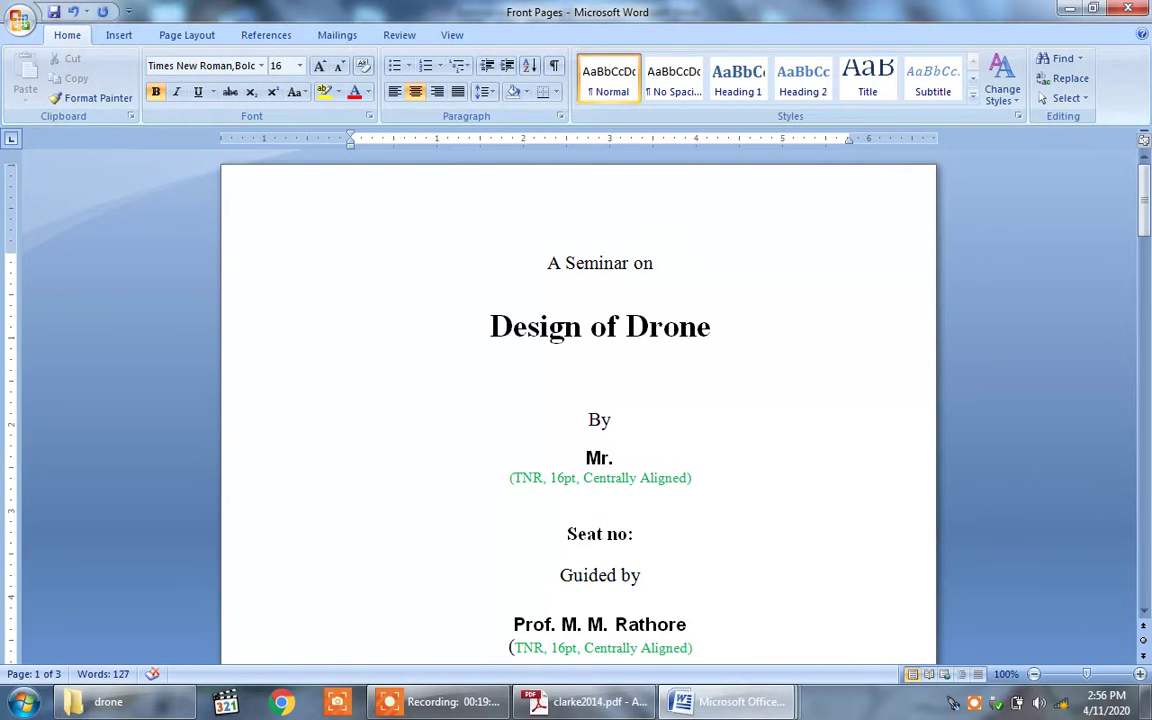
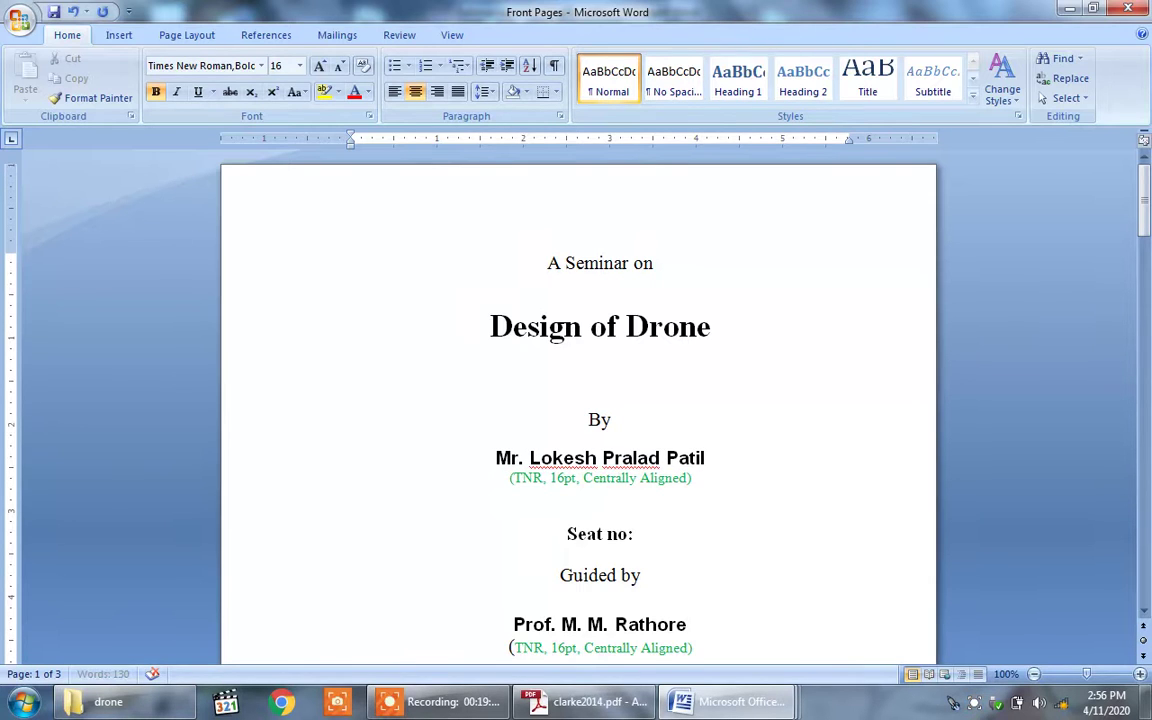
key(Down)
key(Down)
key(Down)
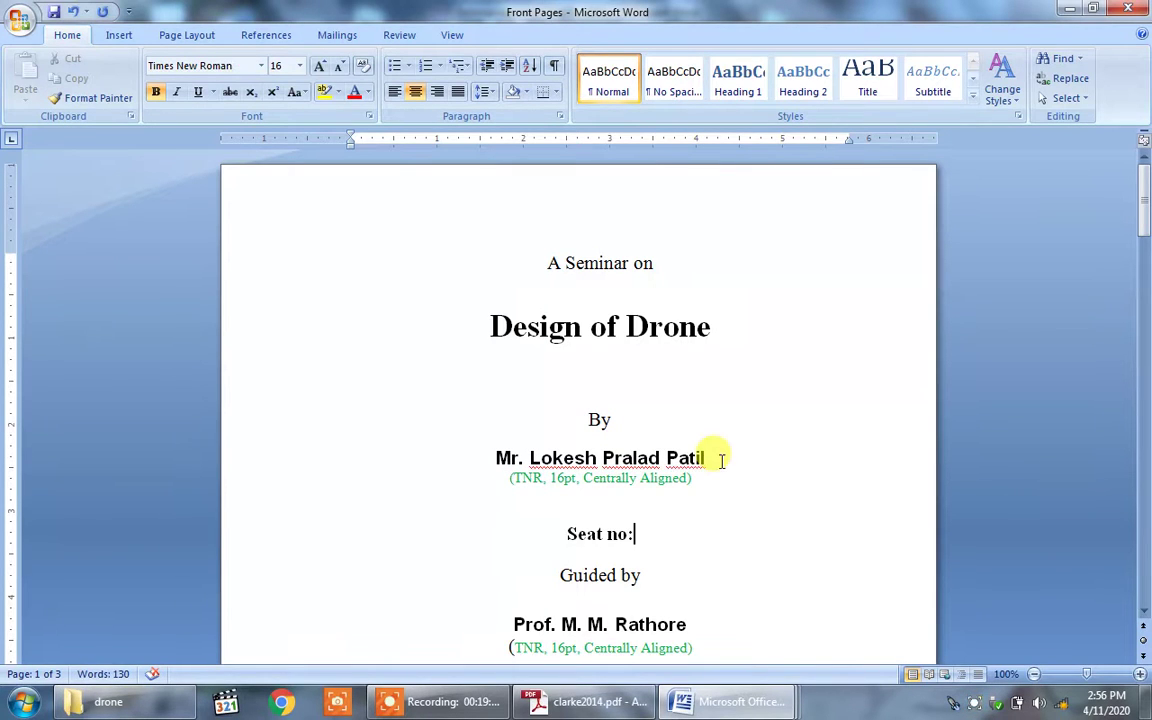
text(PRN)
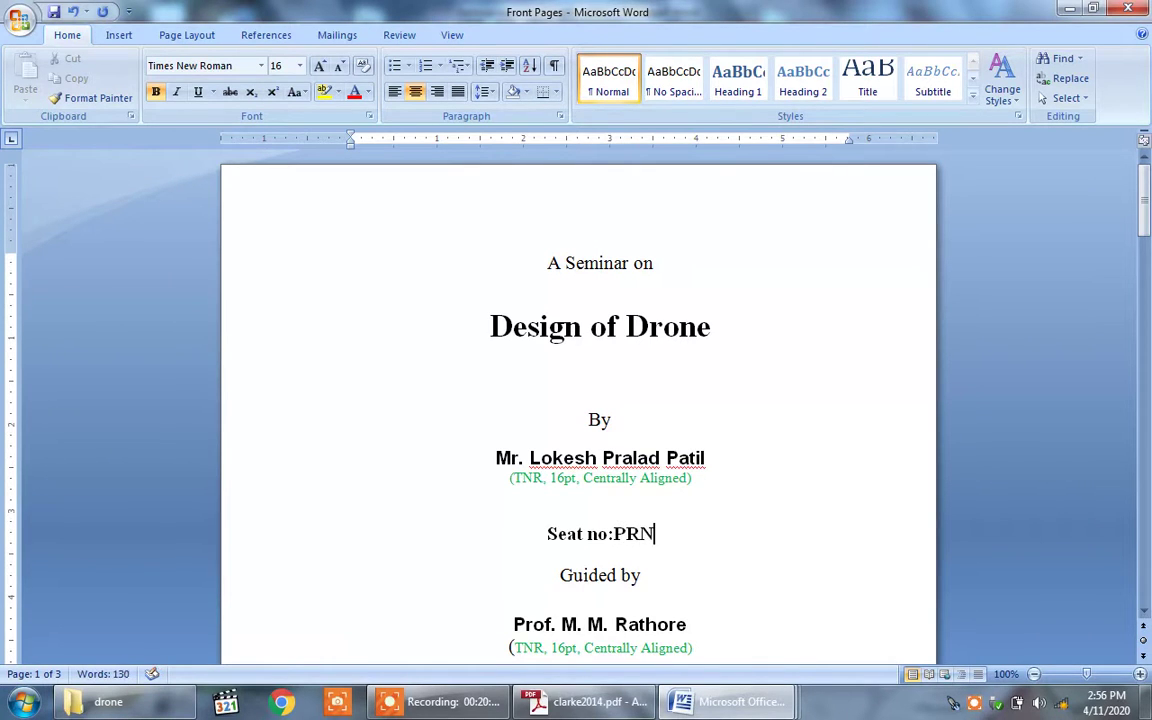
Step: Replace the old guide name with the new guide's name and start erasing the student-name note
key(Down)
key(Down)
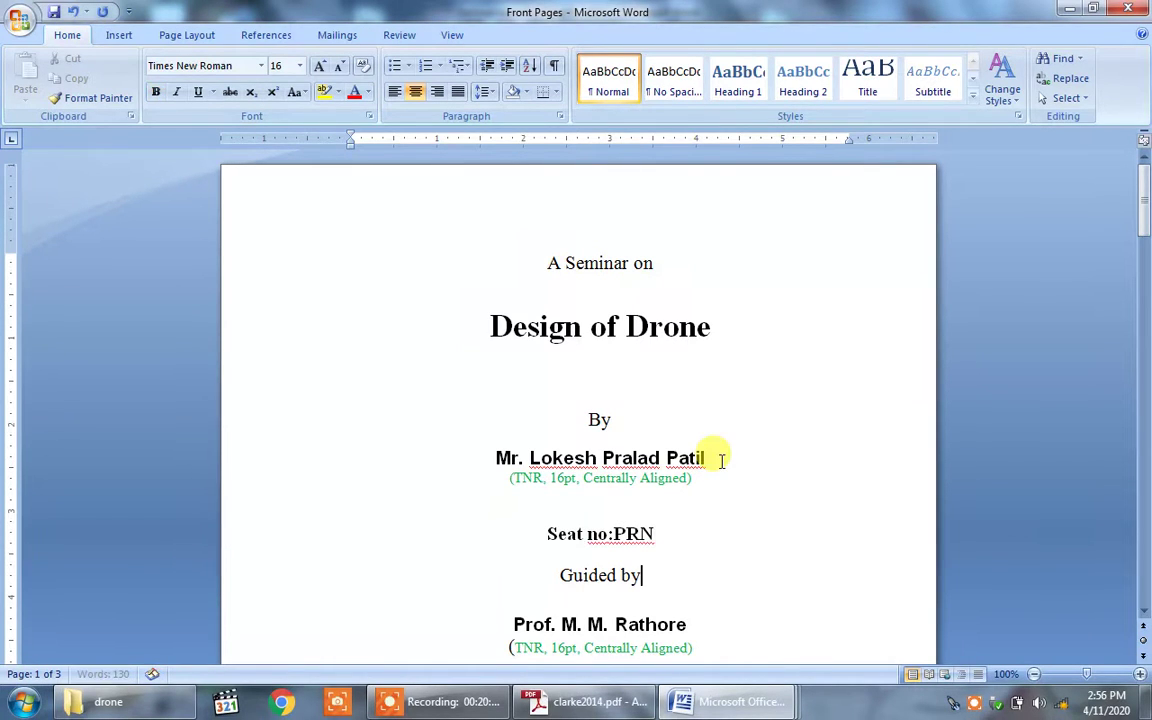
key(End)
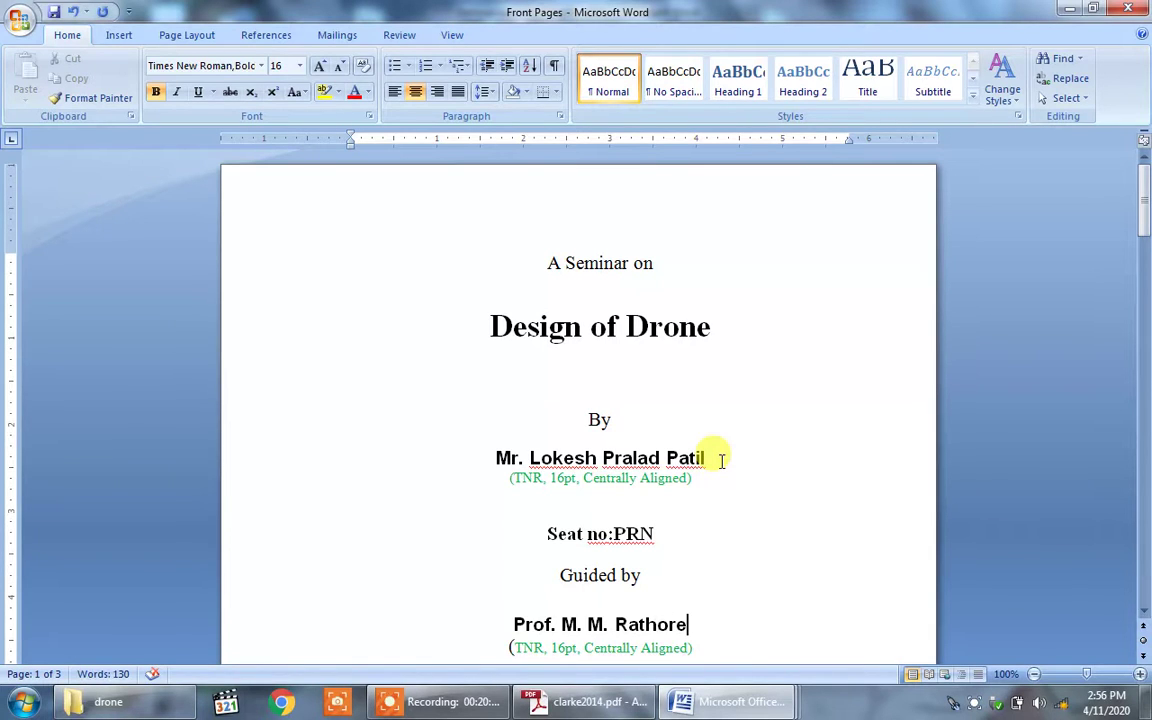
key(BackSpace)
key(BackSpace)
key(BackSpace)
key(BackSpace)
key(BackSpace)
key(BackSpace)
key(BackSpace)
key(BackSpace)
key(BackSpace)
key(BackSpace)
key(BackSpace)
key(BackSpace)
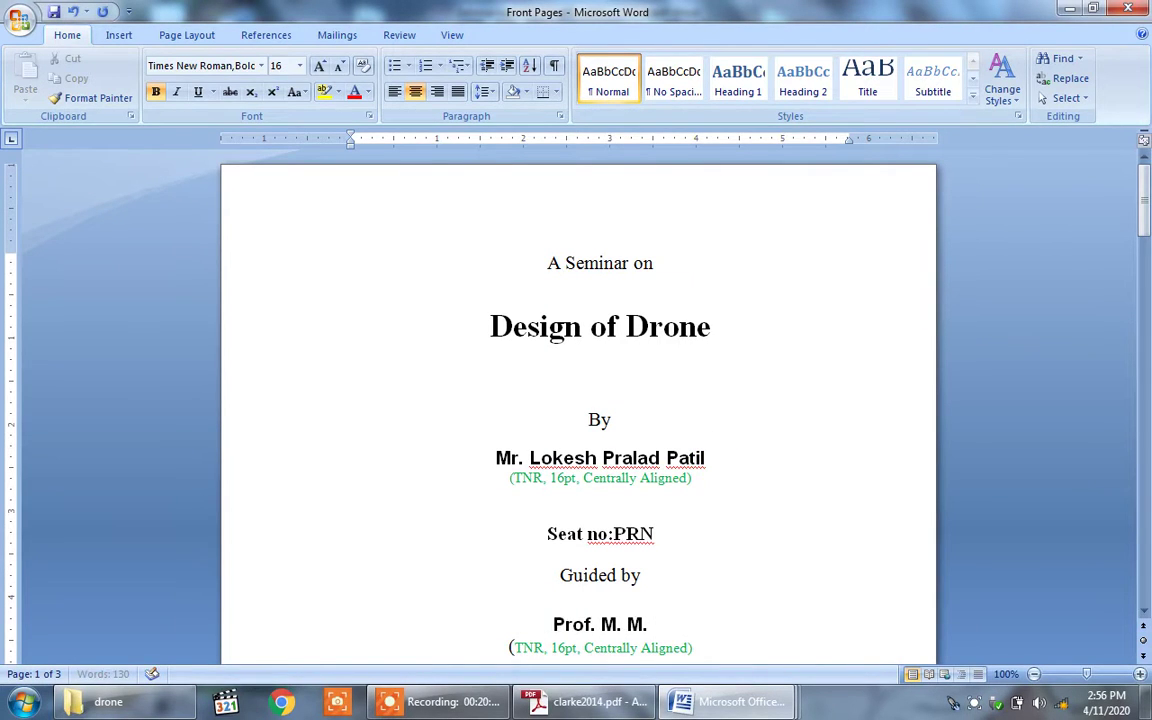
key(BackSpace)
key(BackSpace)
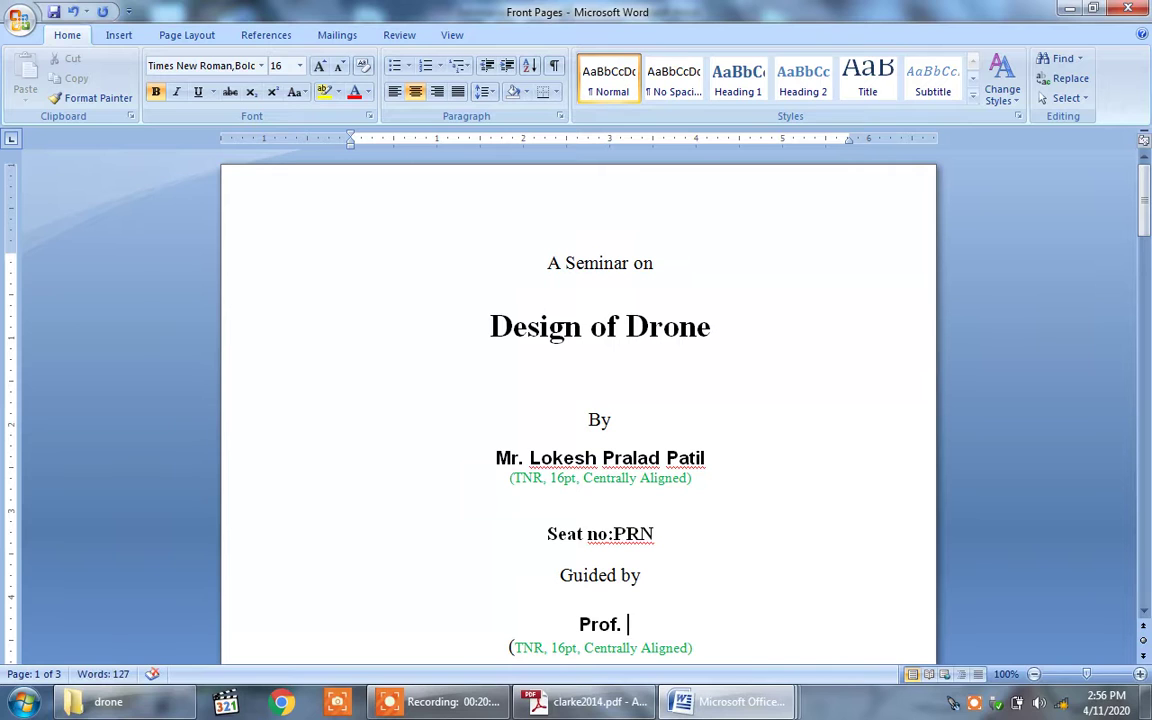
text(H. s)
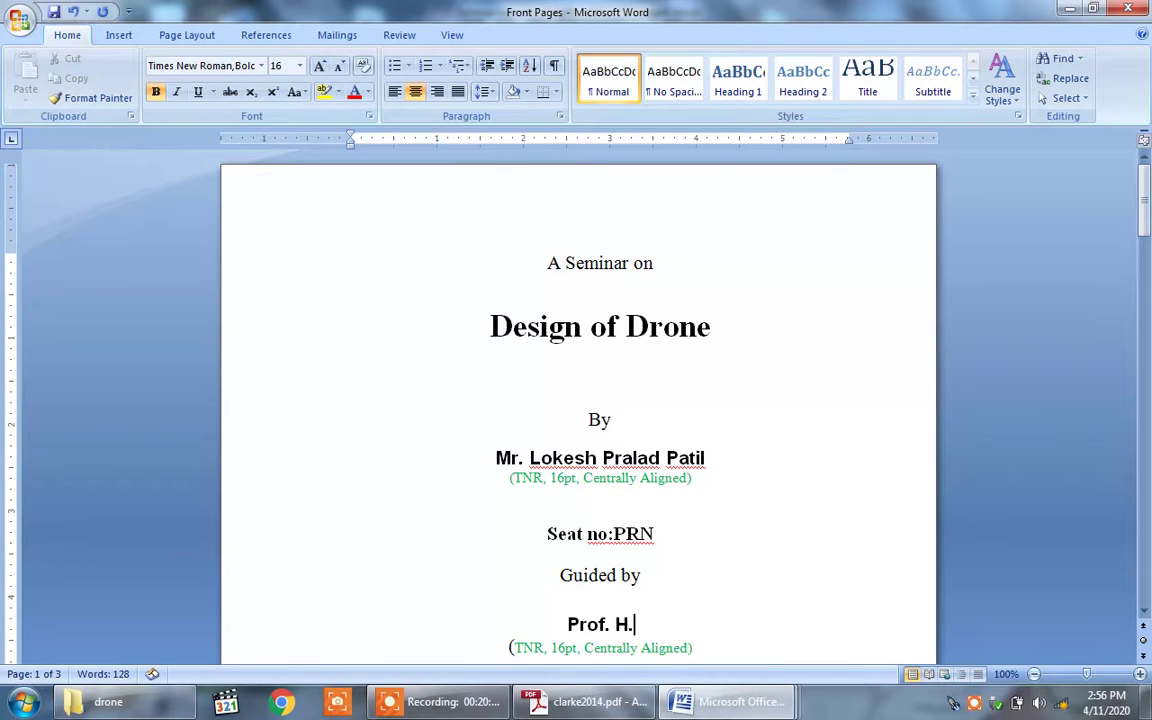
key(BackSpace)
text(S. )
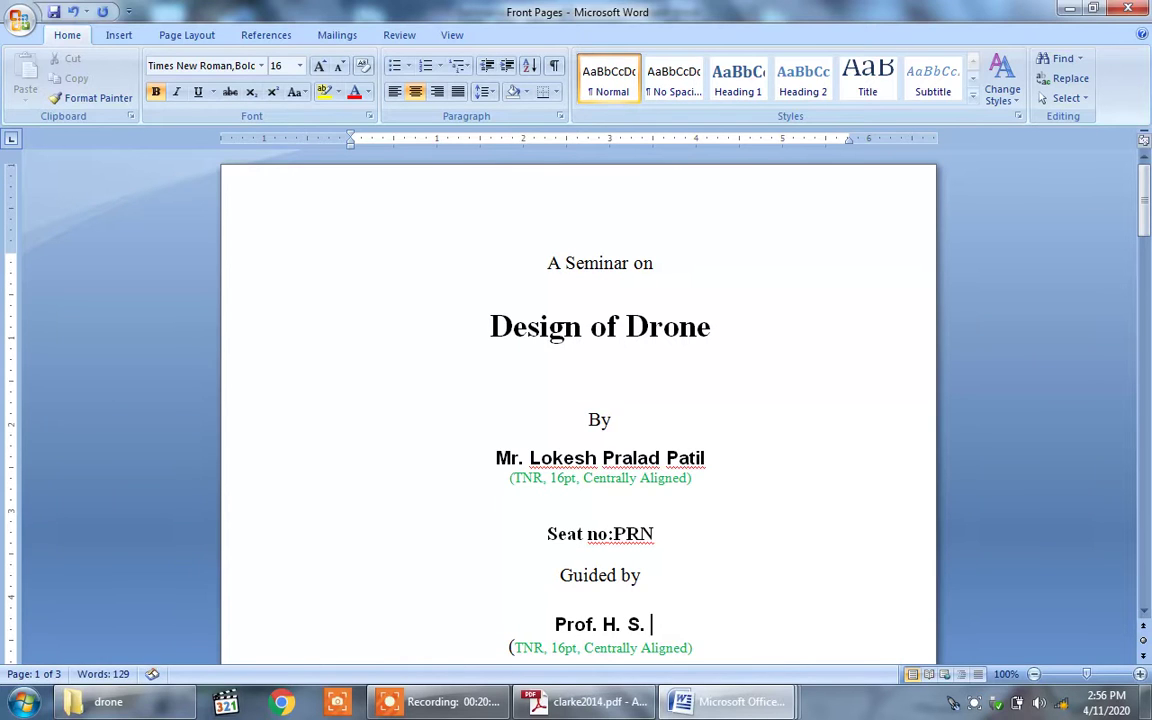
text(d)
key(BackSpace)
text(De)
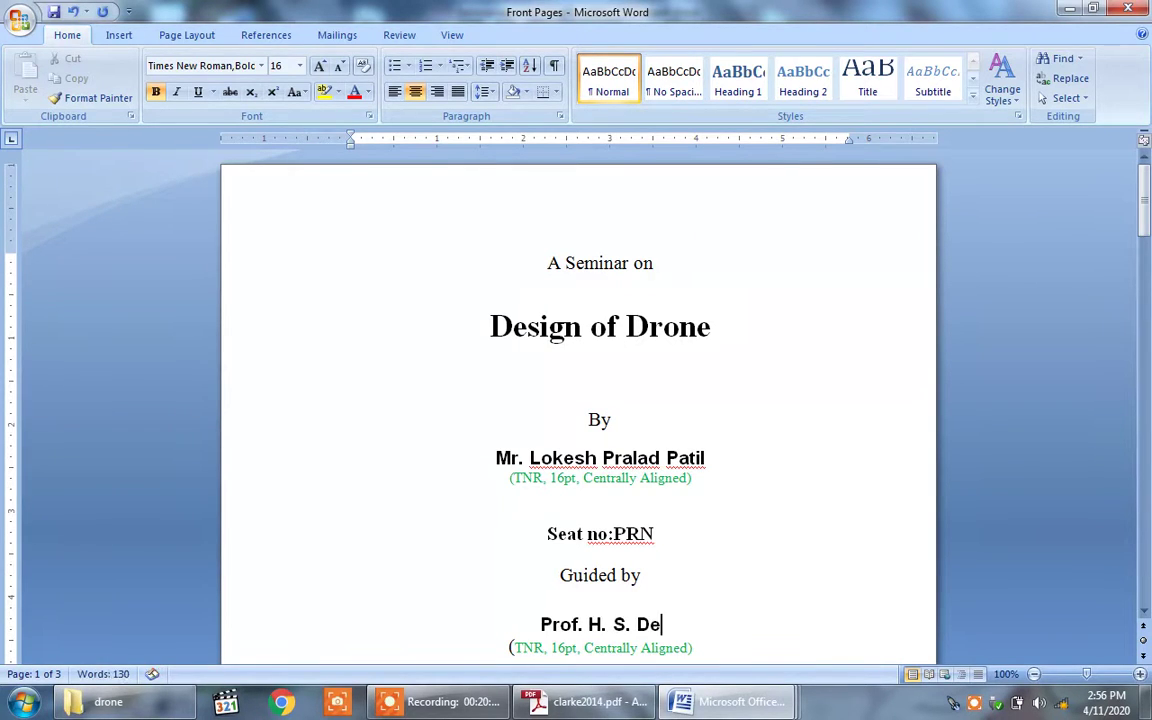
text(ore)
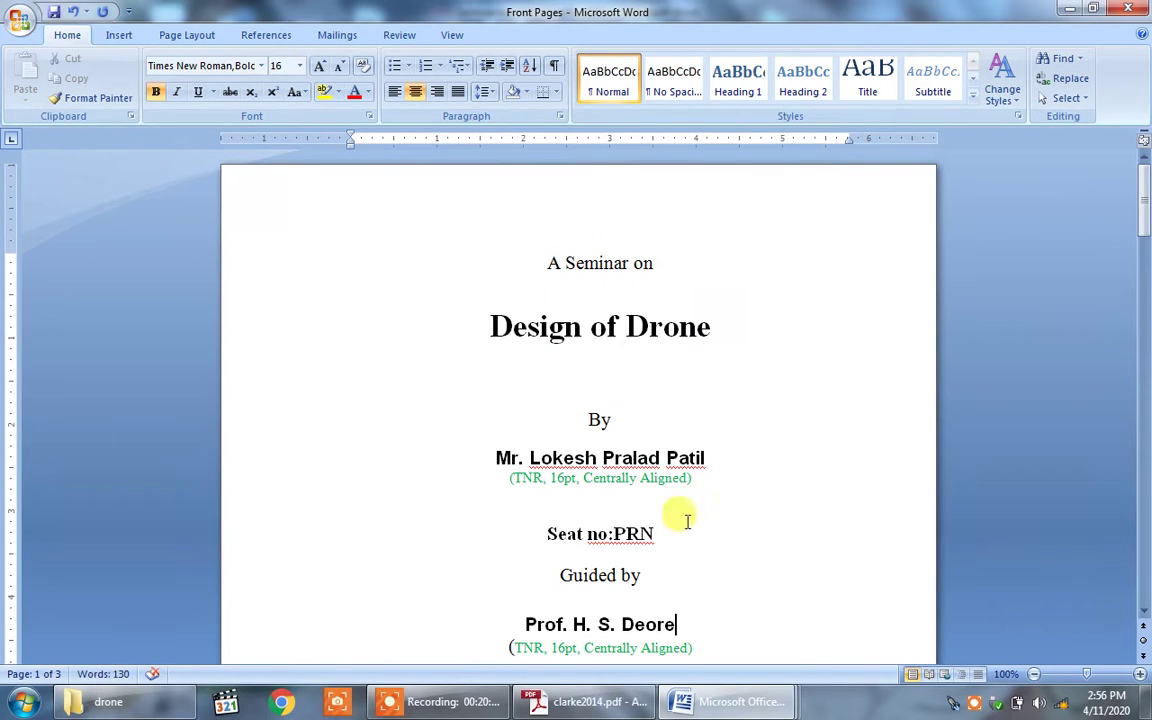
click(700, 478)
key(BackSpace)
key(BackSpace)
key(BackSpace)
key(BackSpace)
key(BackSpace)
key(BackSpace)
key(BackSpace)
key(BackSpace)
key(BackSpace)
key(BackSpace)
key(BackSpace)
key(BackSpace)
key(BackSpace)
key(BackSpace)
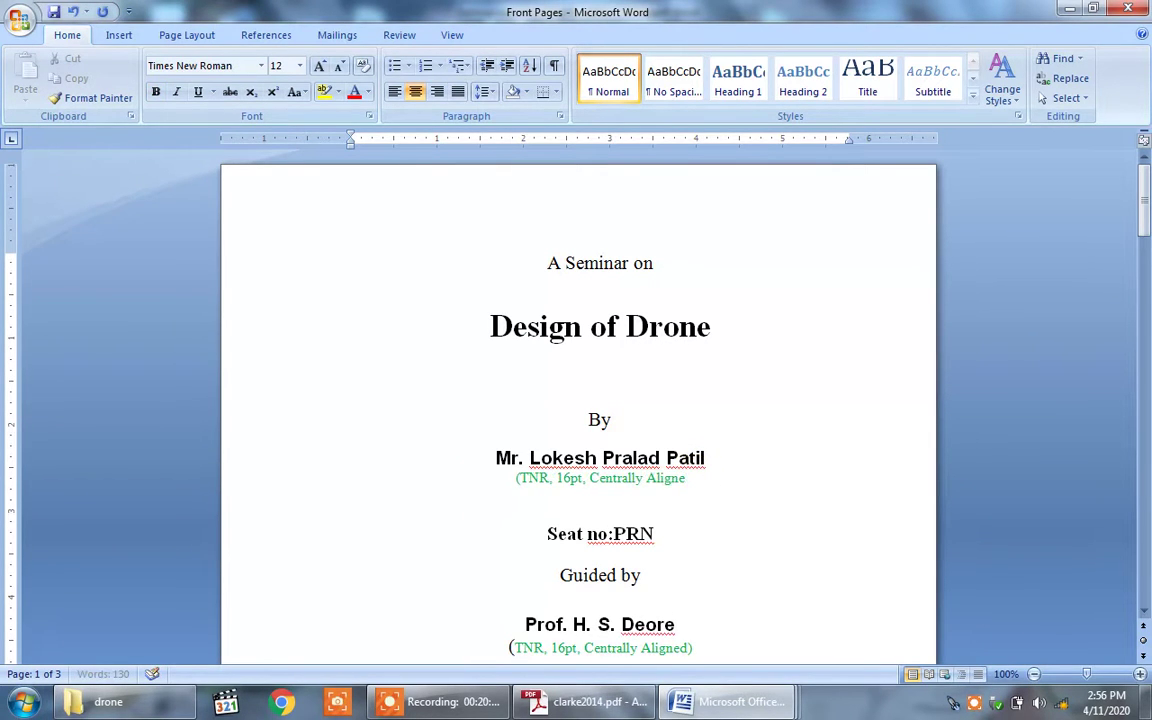
Step: Delete the formatting notes under the student name and under the guide's name
key(BackSpace)
key(BackSpace)
key(BackSpace)
key(BackSpace)
key(BackSpace)
key(BackSpace)
key(BackSpace)
key(BackSpace)
key(BackSpace)
key(BackSpace)
key(BackSpace)
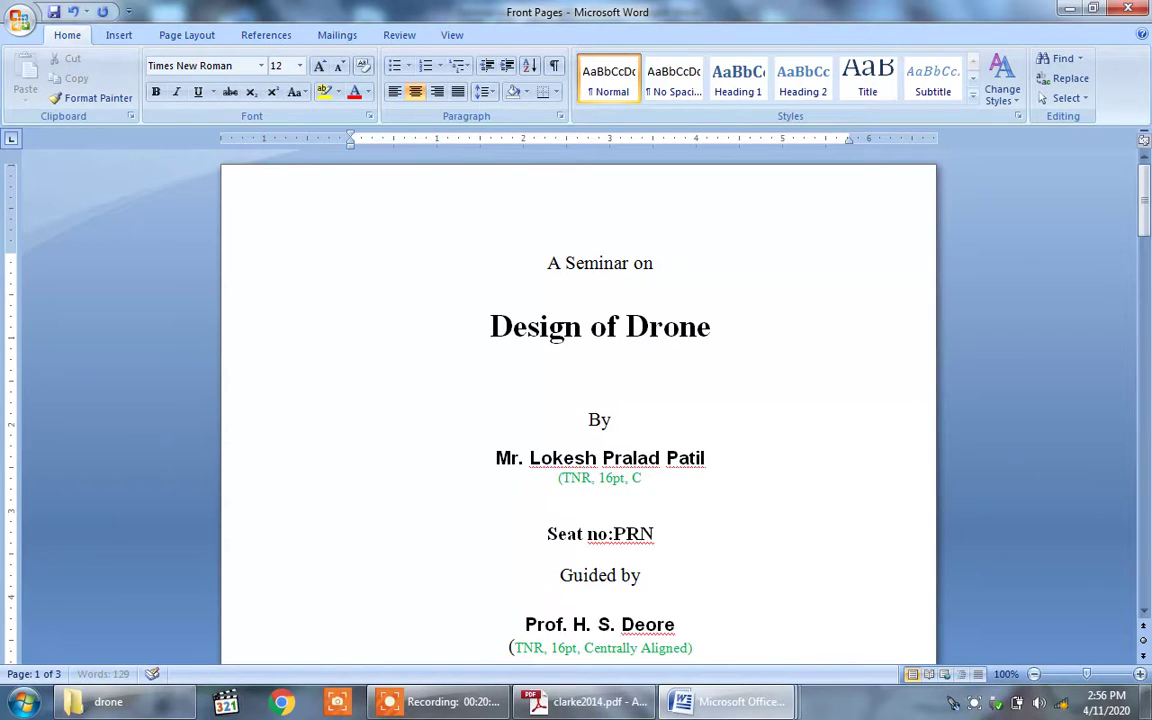
key(BackSpace)
key(BackSpace)
key(BackSpace)
key(BackSpace)
key(BackSpace)
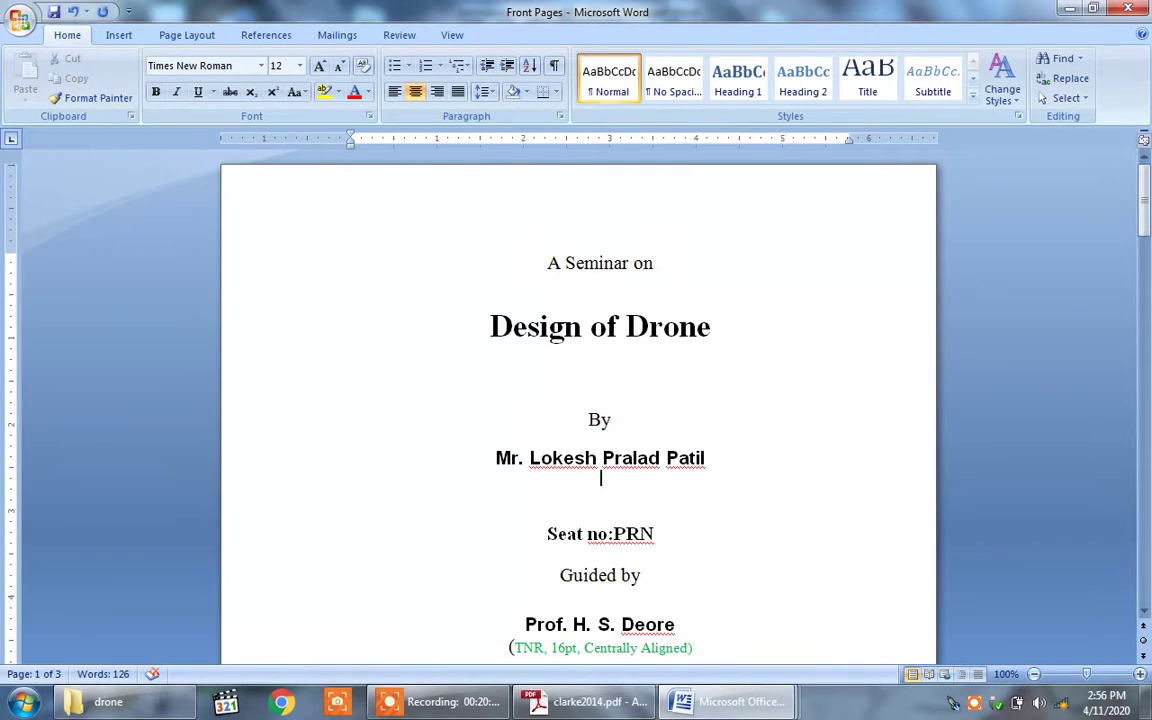
click(661, 536)
click(692, 622)
key(Down)
key(Down)
key(Down)
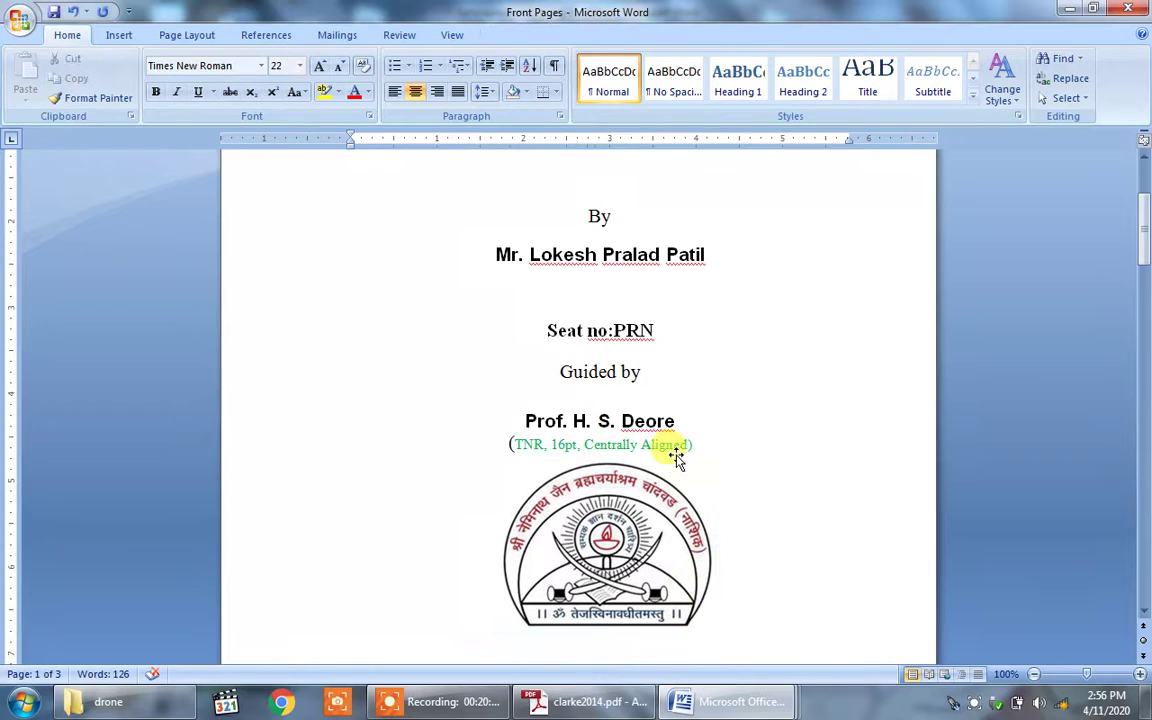
click(691, 446)
key(BackSpace)
key(BackSpace)
key(BackSpace)
key(BackSpace)
key(BackSpace)
key(BackSpace)
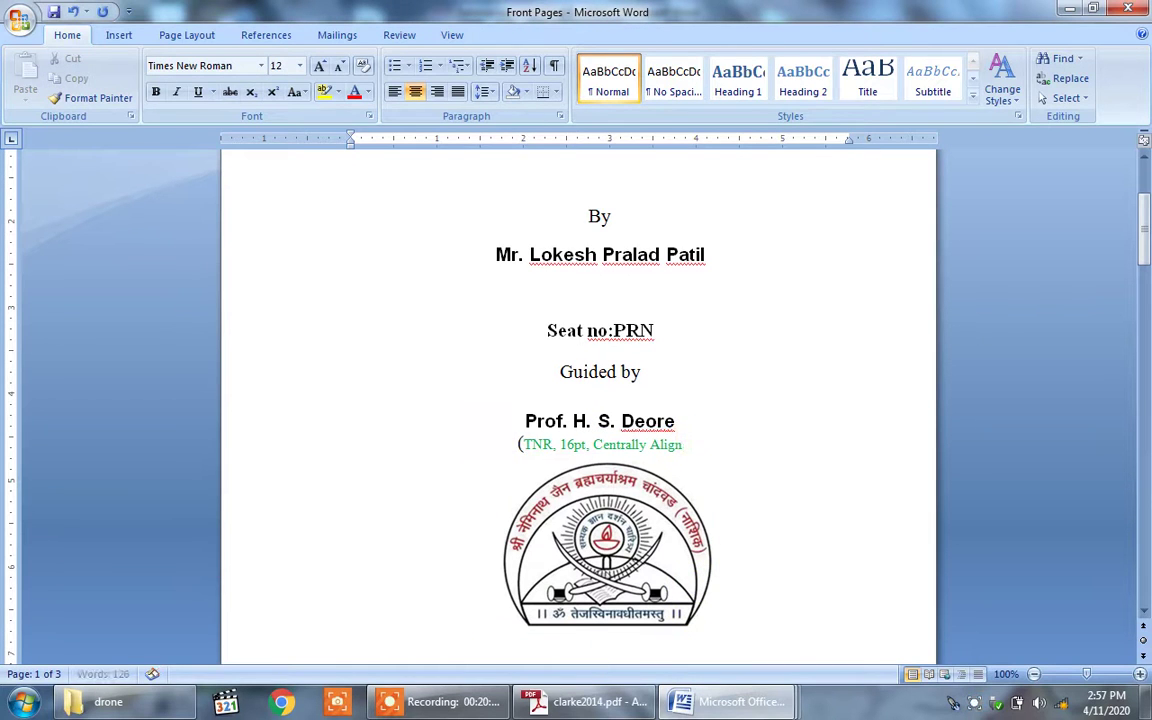
key(BackSpace)
key(BackSpace)
key(BackSpace)
key(BackSpace)
key(BackSpace)
key(BackSpace)
key(BackSpace)
key(BackSpace)
key(BackSpace)
key(BackSpace)
key(BackSpace)
key(BackSpace)
key(BackSpace)
key(BackSpace)
key(BackSpace)
key(BackSpace)
key(BackSpace)
key(BackSpace)
key(BackSpace)
key(BackSpace)
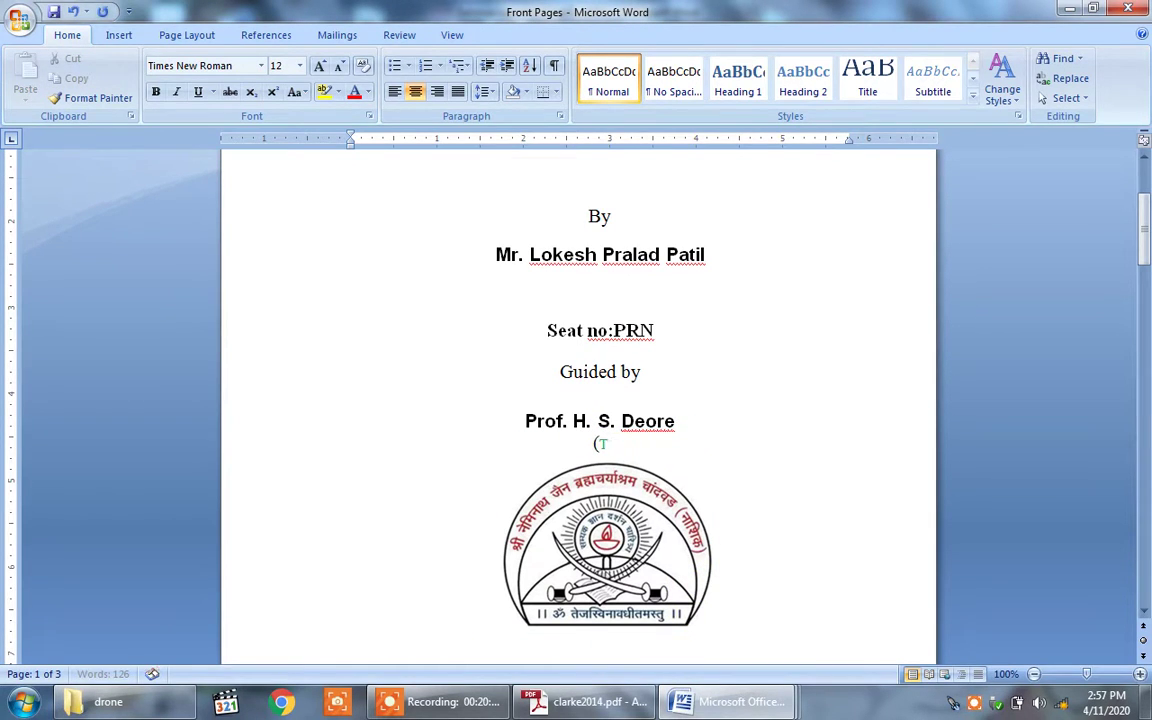
key(BackSpace)
Step: Remove the formatting note under the college name and the empty line after it
key(Down)
key(Down)
key(Down)
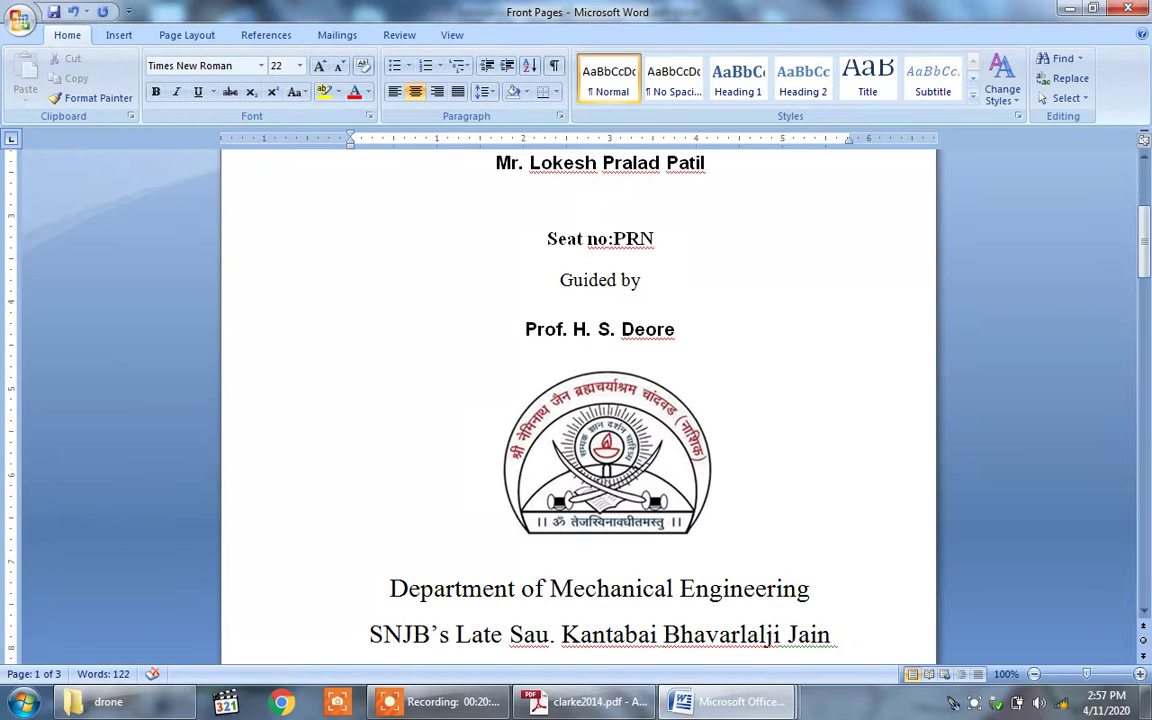
key(Down)
key(Down)
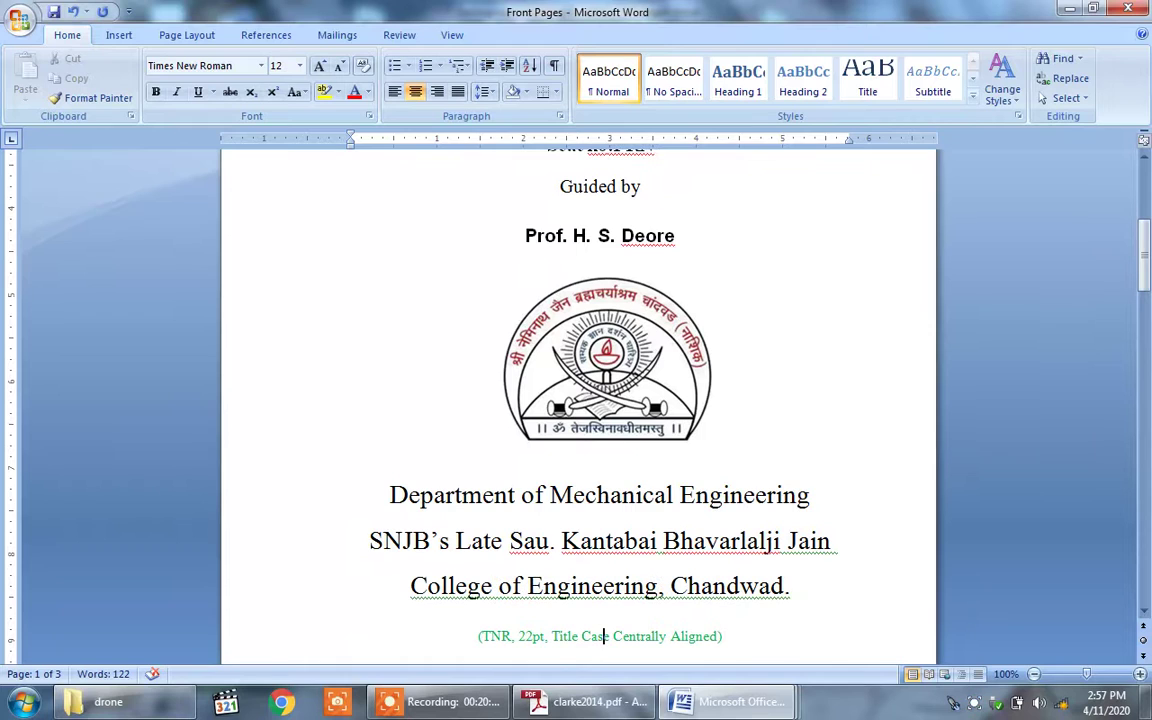
key(Down)
key(Down)
key(Down)
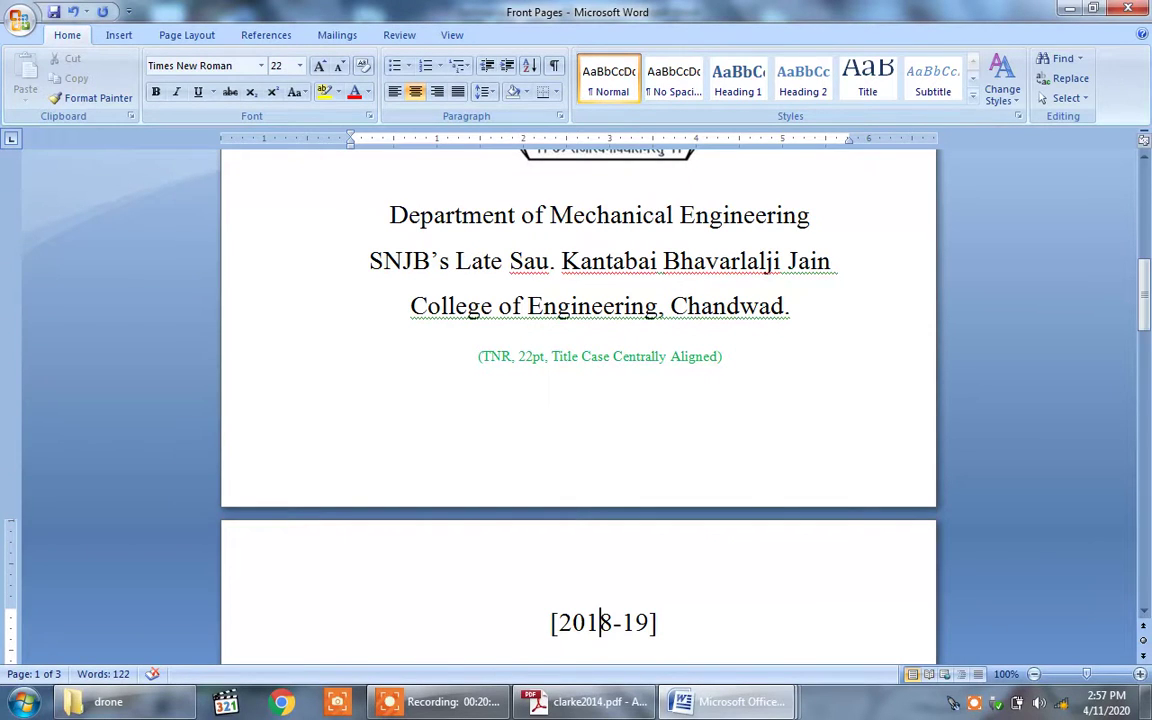
key(Up)
key(Up)
key(Up)
key(Right)
key(Right)
key(Right)
key(Right)
key(Right)
key(Right)
key(Right)
key(Right)
key(Right)
key(Right)
key(Right)
key(Right)
key(Right)
key(Right)
key(Right)
key(Right)
key(Right)
key(Right)
key(Right)
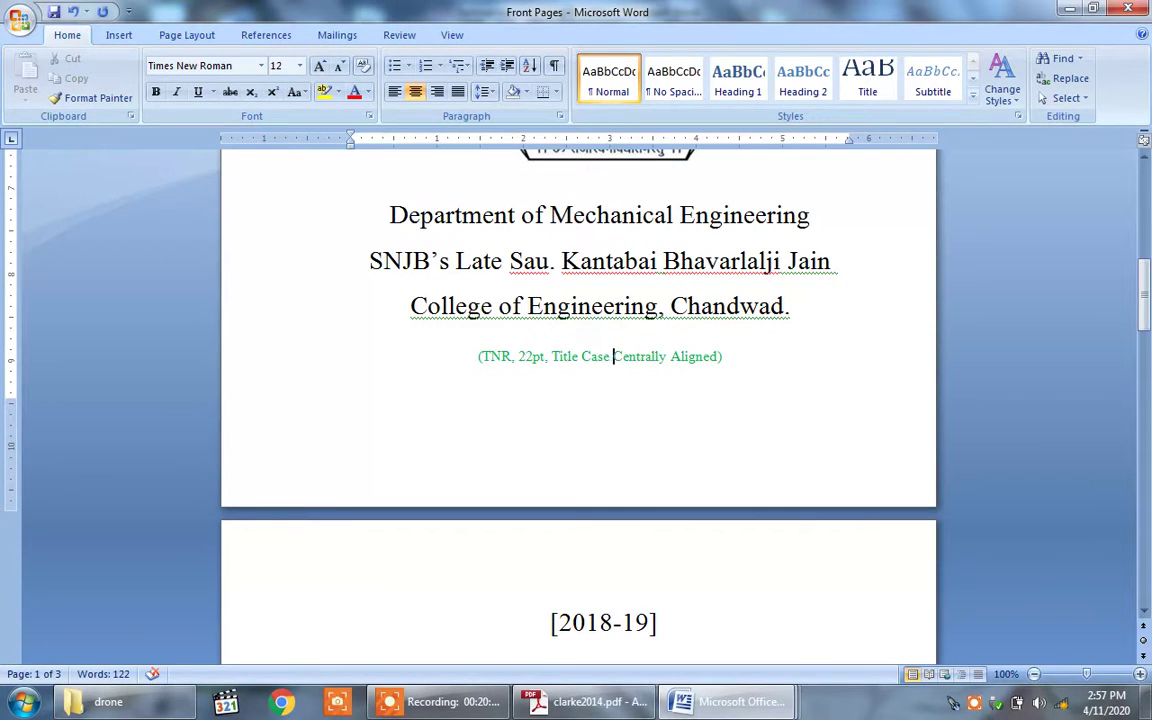
key(Right)
key(BackSpace)
key(BackSpace)
key(BackSpace)
key(BackSpace)
key(BackSpace)
key(BackSpace)
key(BackSpace)
key(BackSpace)
key(BackSpace)
key(BackSpace)
key(BackSpace)
key(BackSpace)
key(BackSpace)
key(BackSpace)
key(BackSpace)
key(BackSpace)
key(BackSpace)
key(BackSpace)
key(BackSpace)
key(BackSpace)
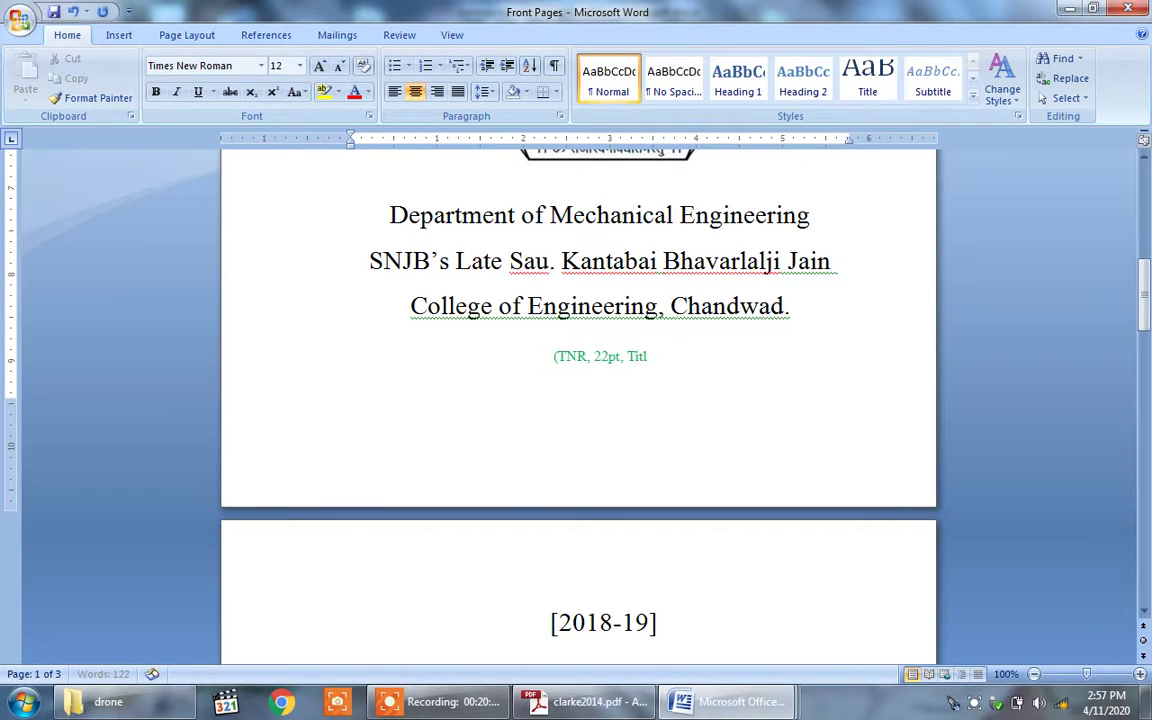
key(BackSpace)
key(BackSpace)
key(BackSpace)
key(BackSpace)
key(BackSpace)
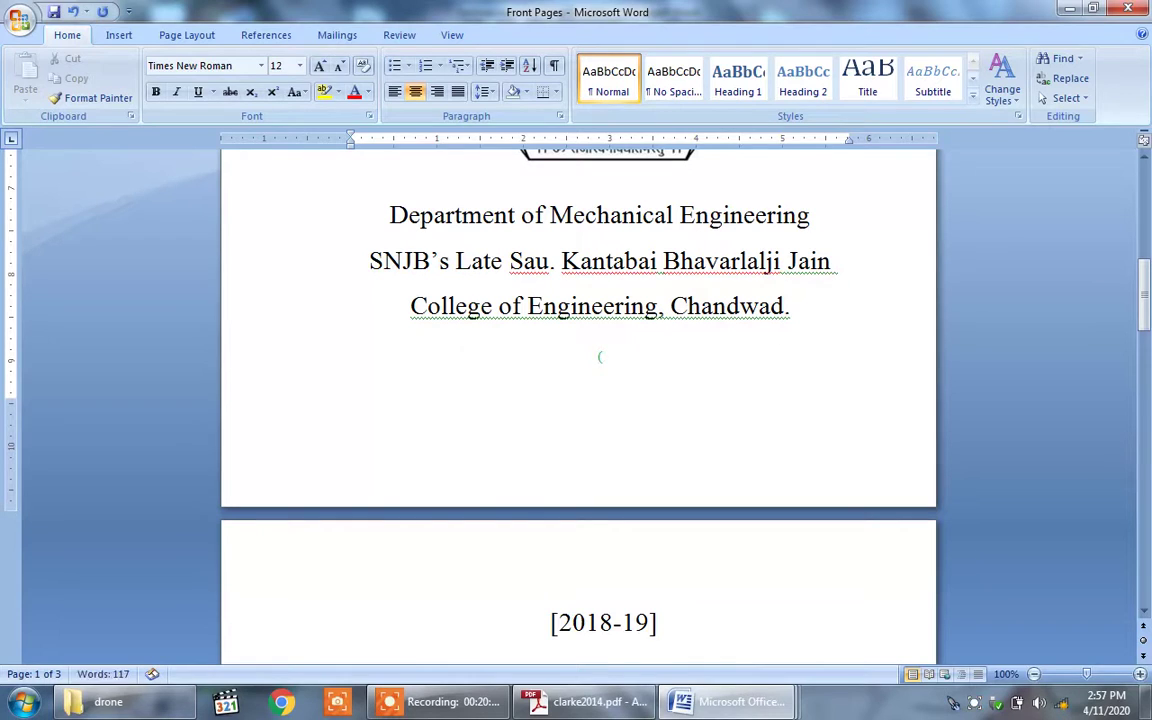
key(BackSpace)
key(BackSpace)
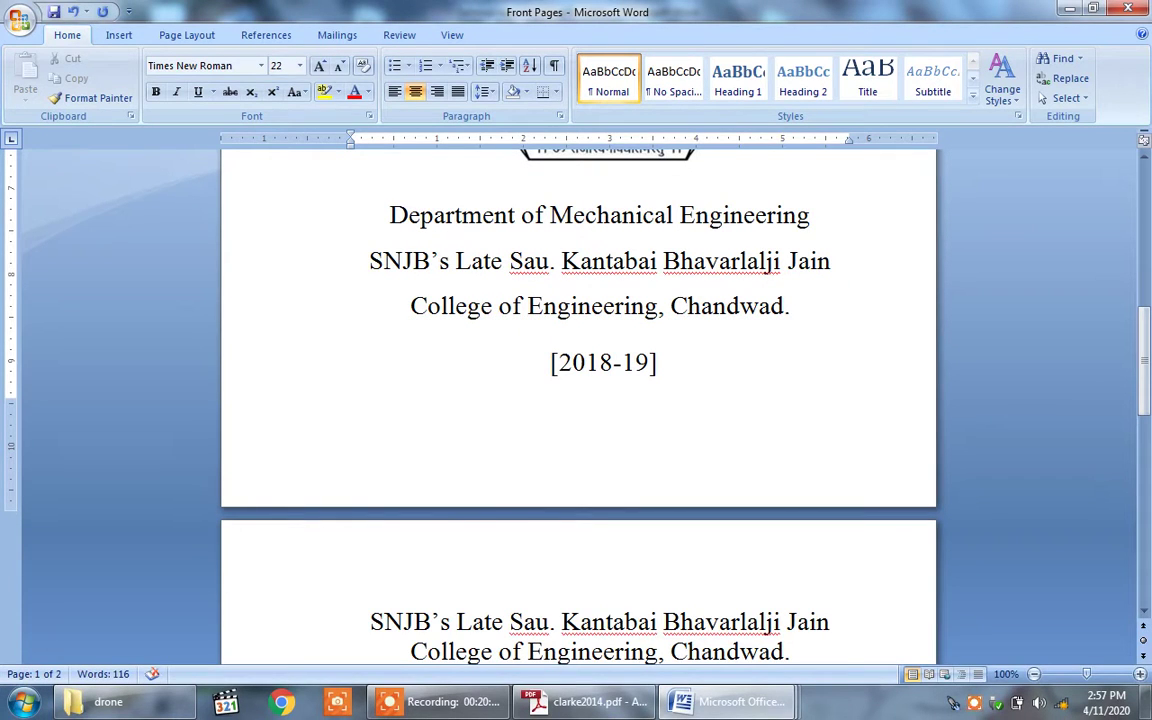
Step: Change the front page year from 2018-19 to 2019-20
click(640, 362)
key(BackSpace)
key(BackSpace)
key(BackSpace)
key(BackSpace)
key(BackSpace)
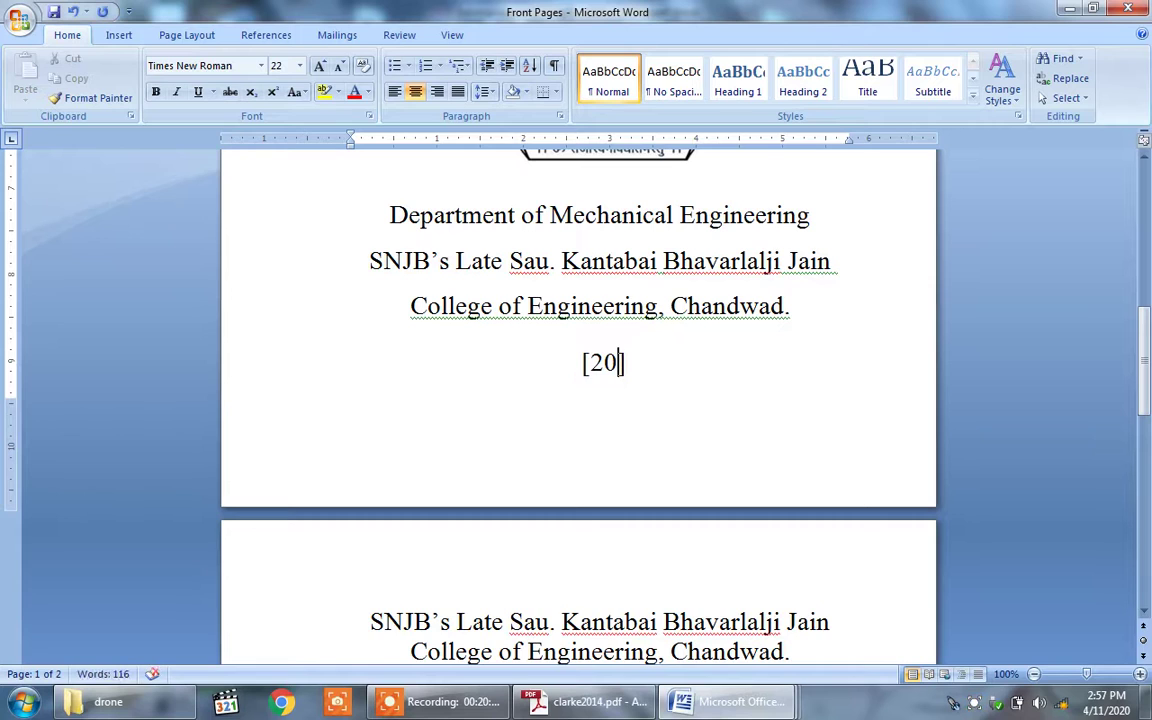
text(19)
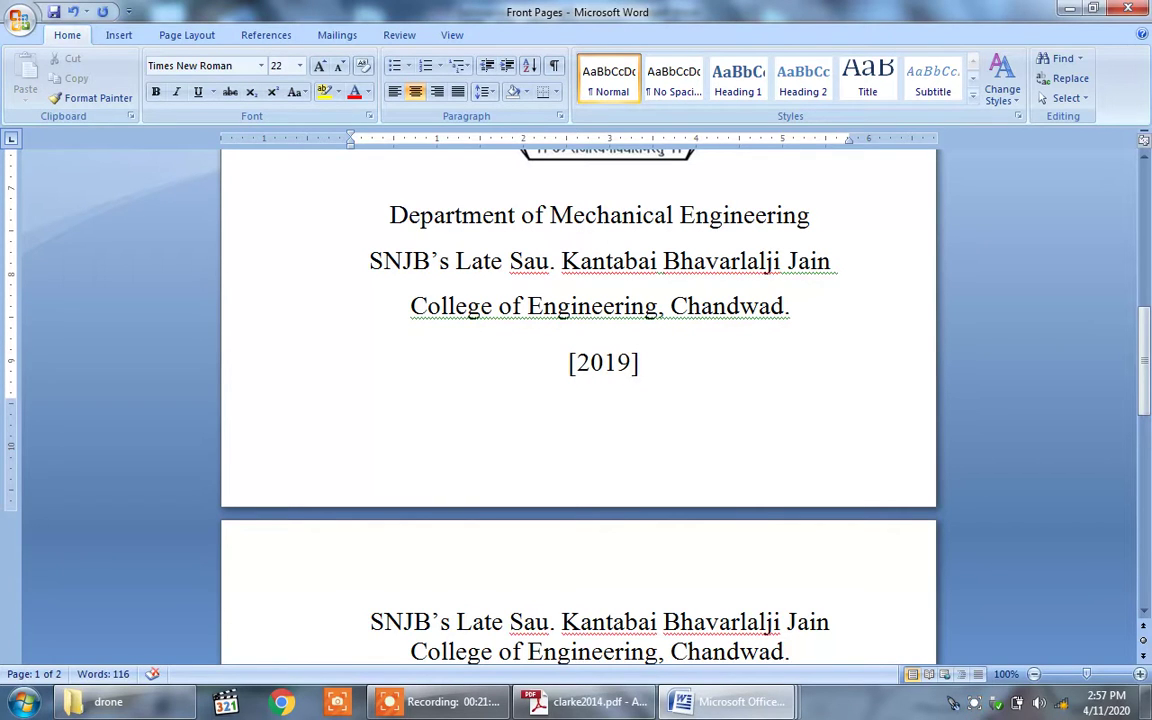
text(-20)
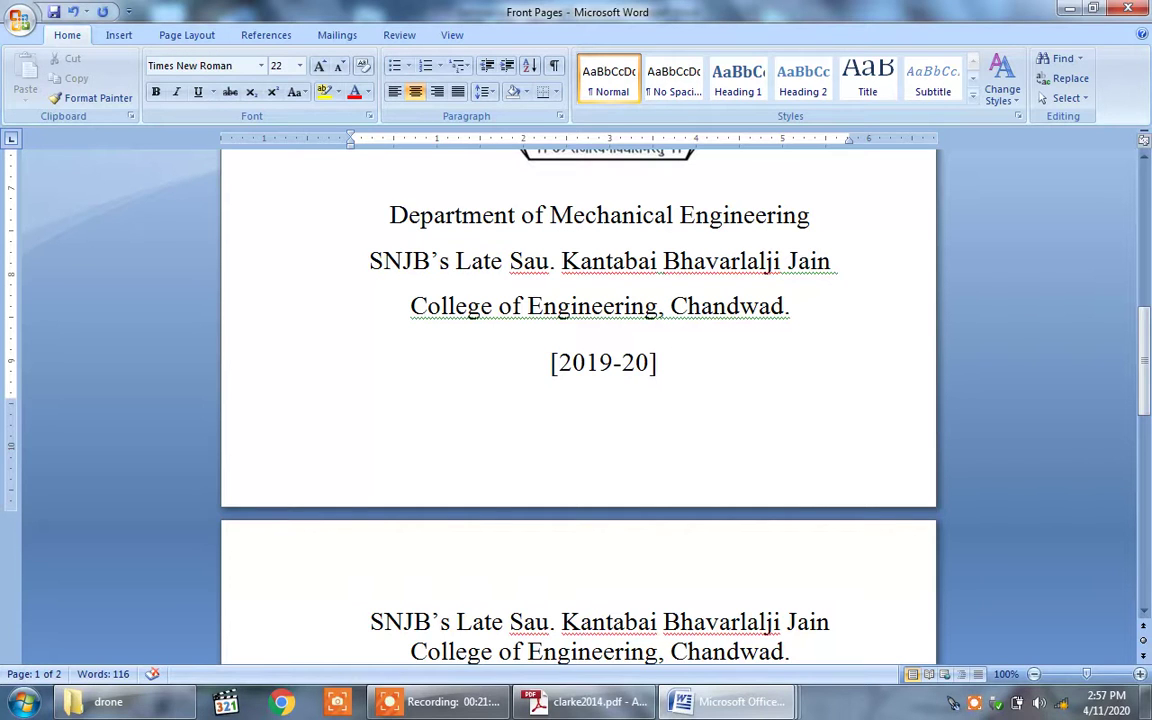
Step: Review the certificate page down through the Date line, signature titles and principal's address
click(592, 305)
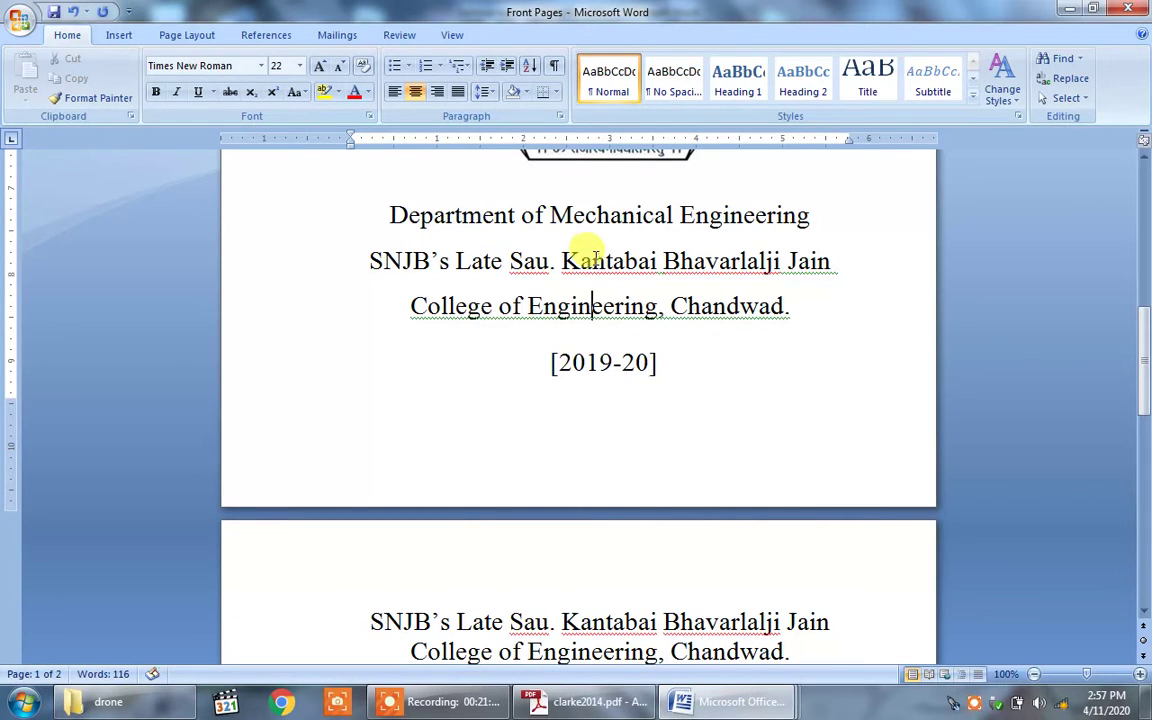
key(Down)
key(Down)
key(Down)
key(Down)
key(Down)
key(Down)
key(Down)
key(Down)
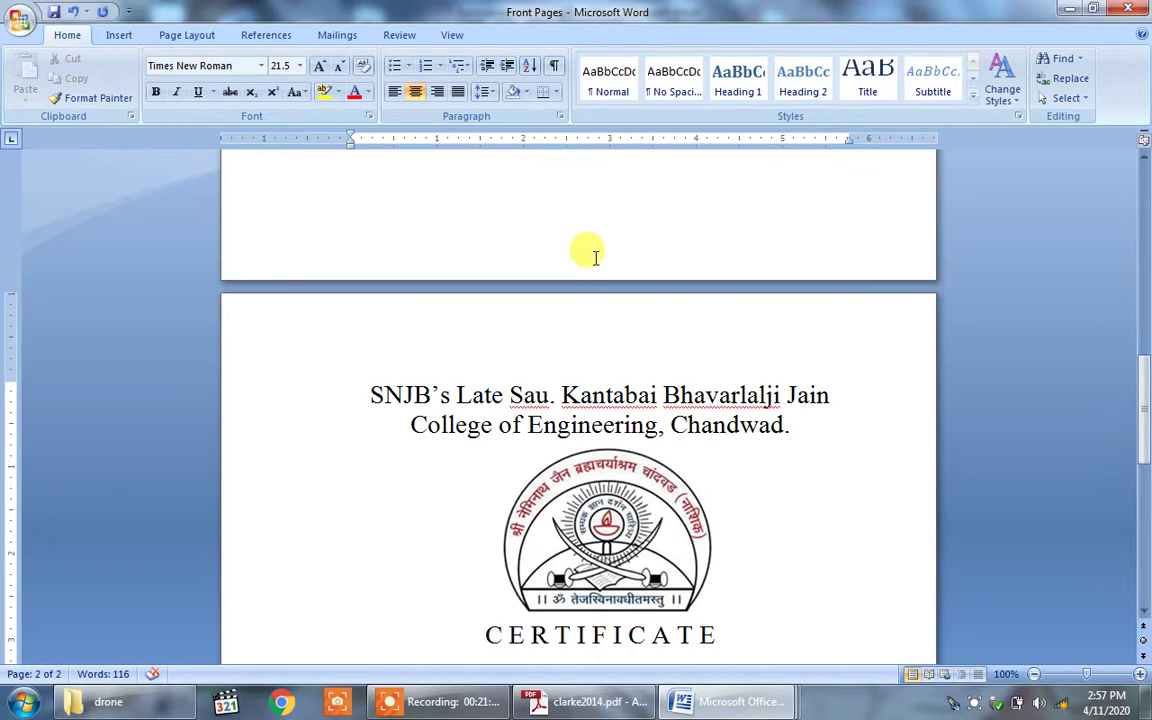
key(Down)
key(Down)
key(Down)
key(Down)
key(Down)
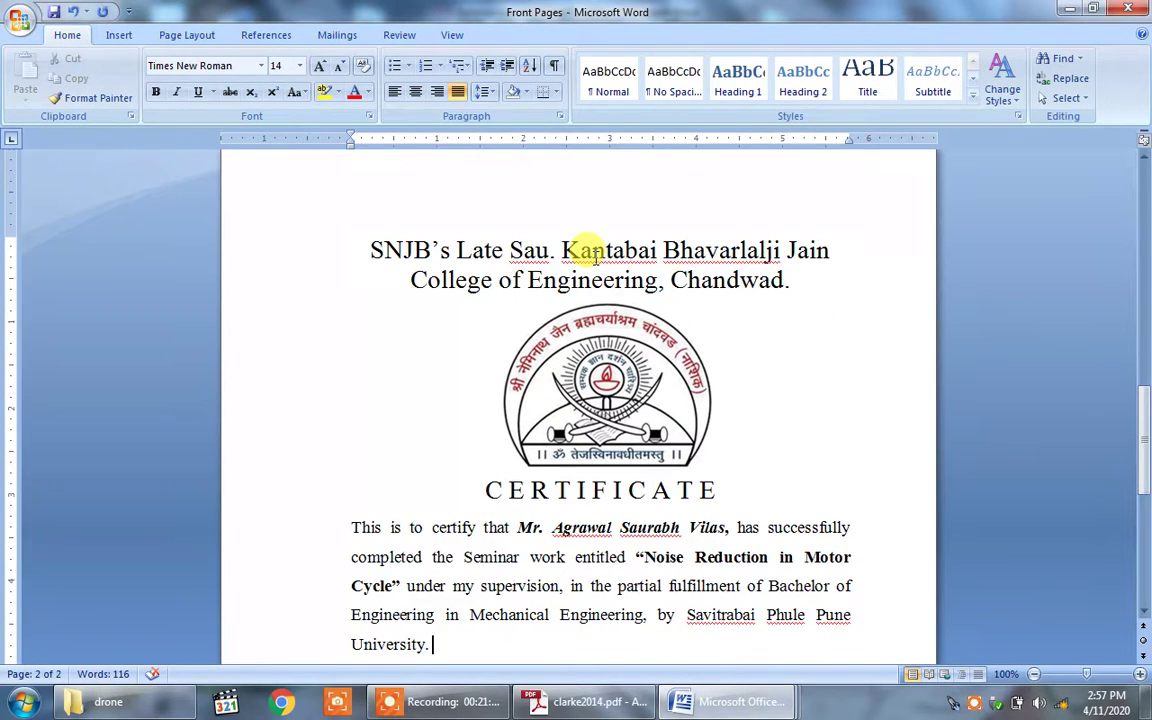
key(Down)
key(Down)
key(Down)
key(Down)
key(Down)
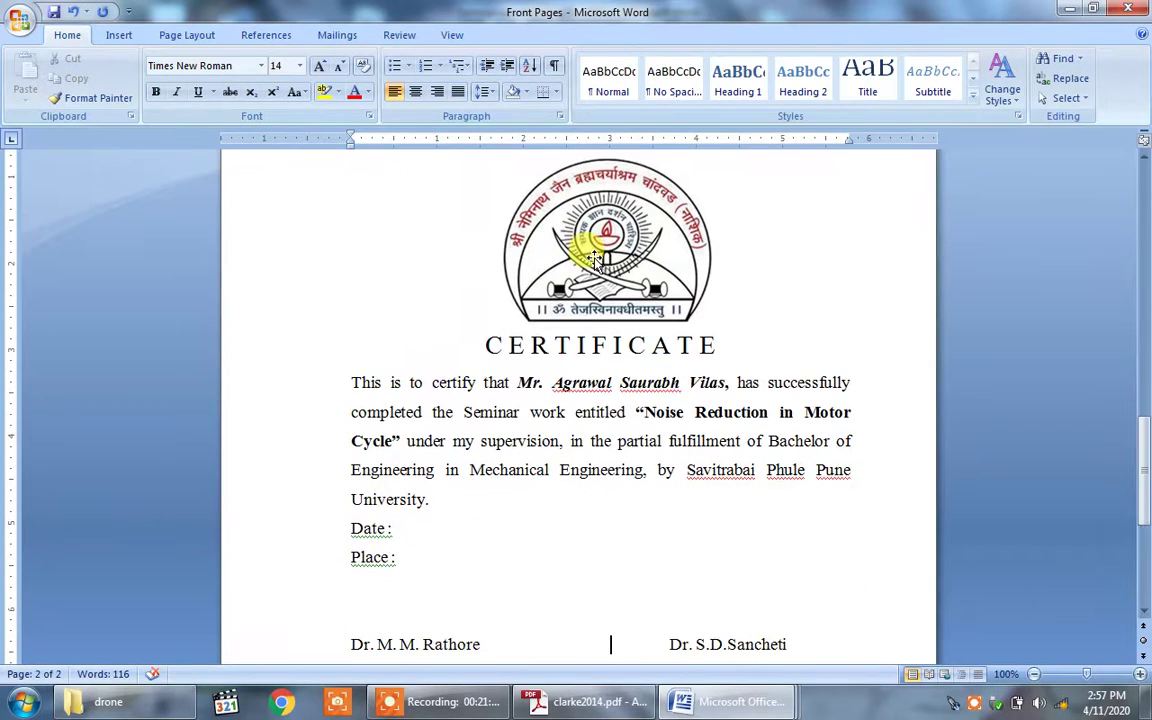
key(Up)
key(Up)
key(Up)
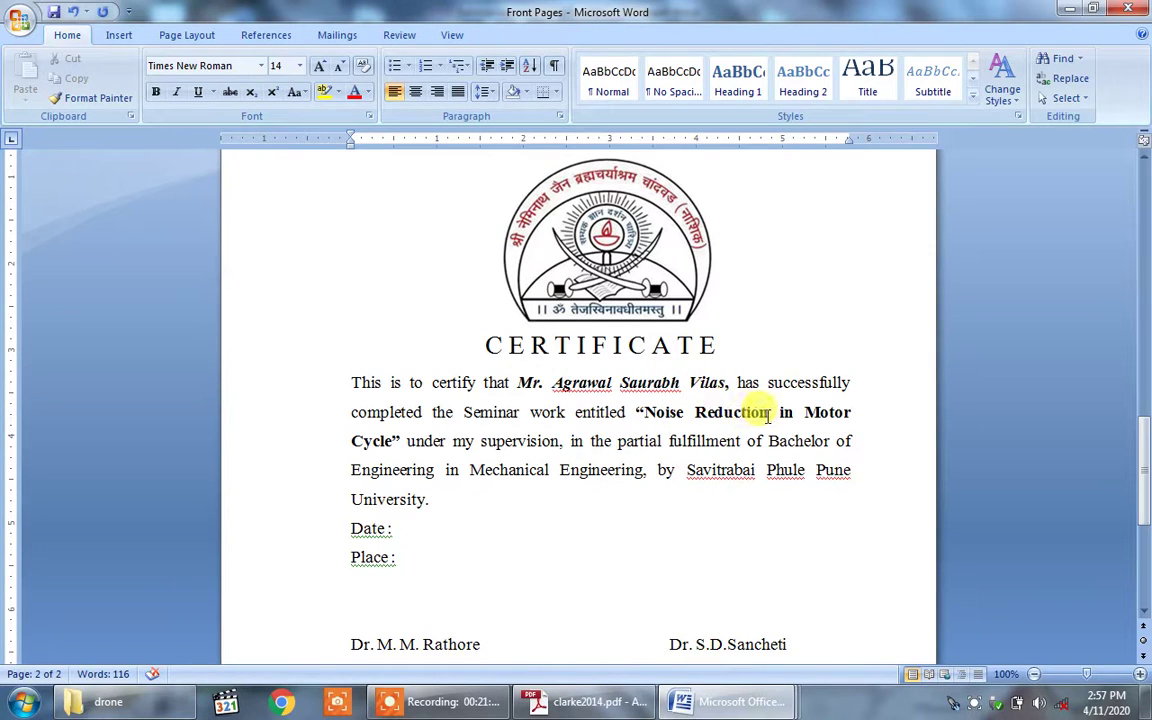
key(ctrl+y)
key(ctrl+y)
key(ctrl+y)
key(ctrl+y)
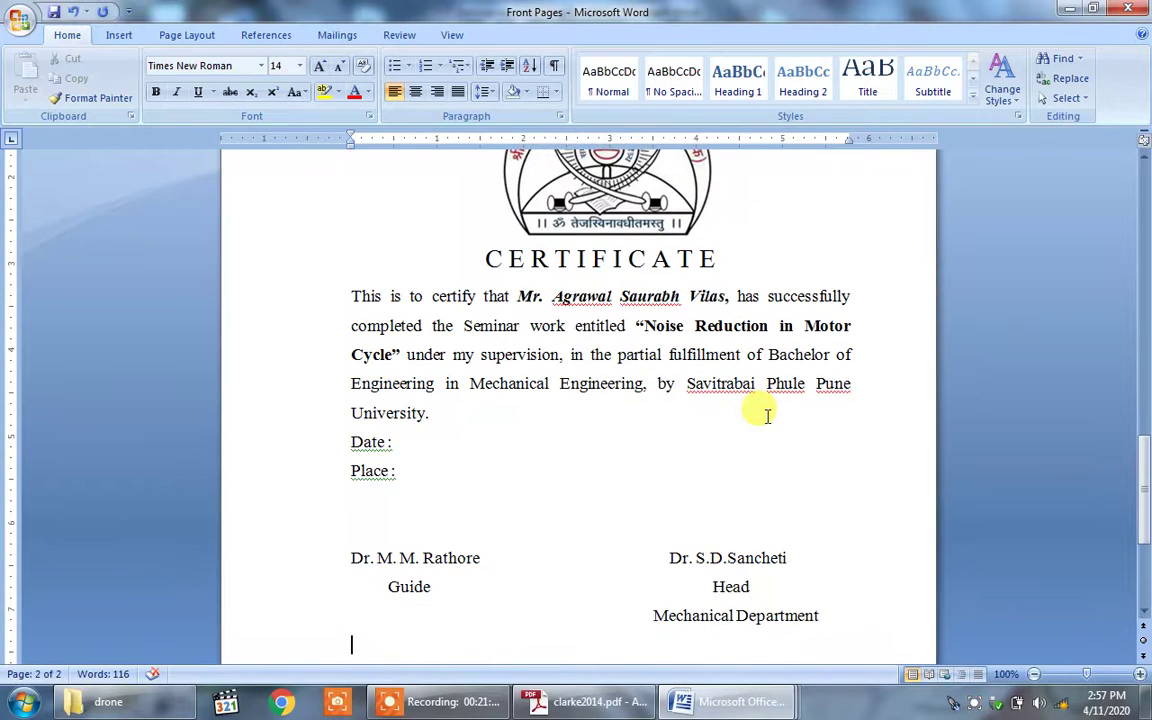
key(ctrl+y)
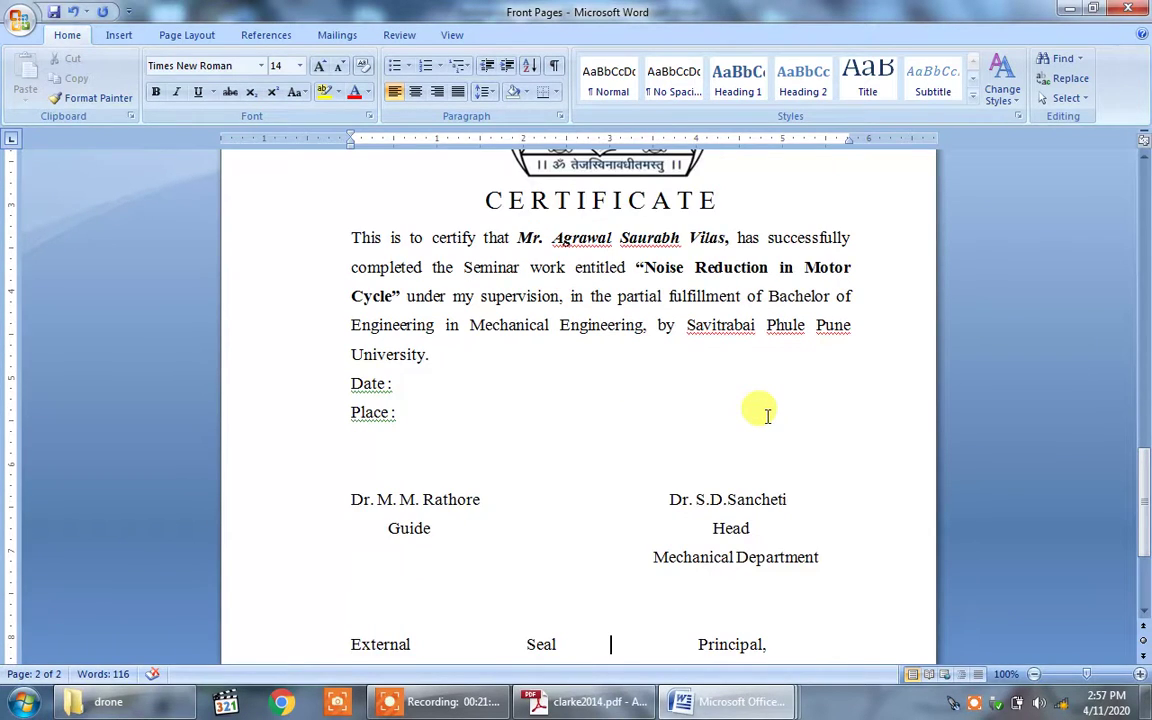
key(ctrl+y)
key(ctrl+y)
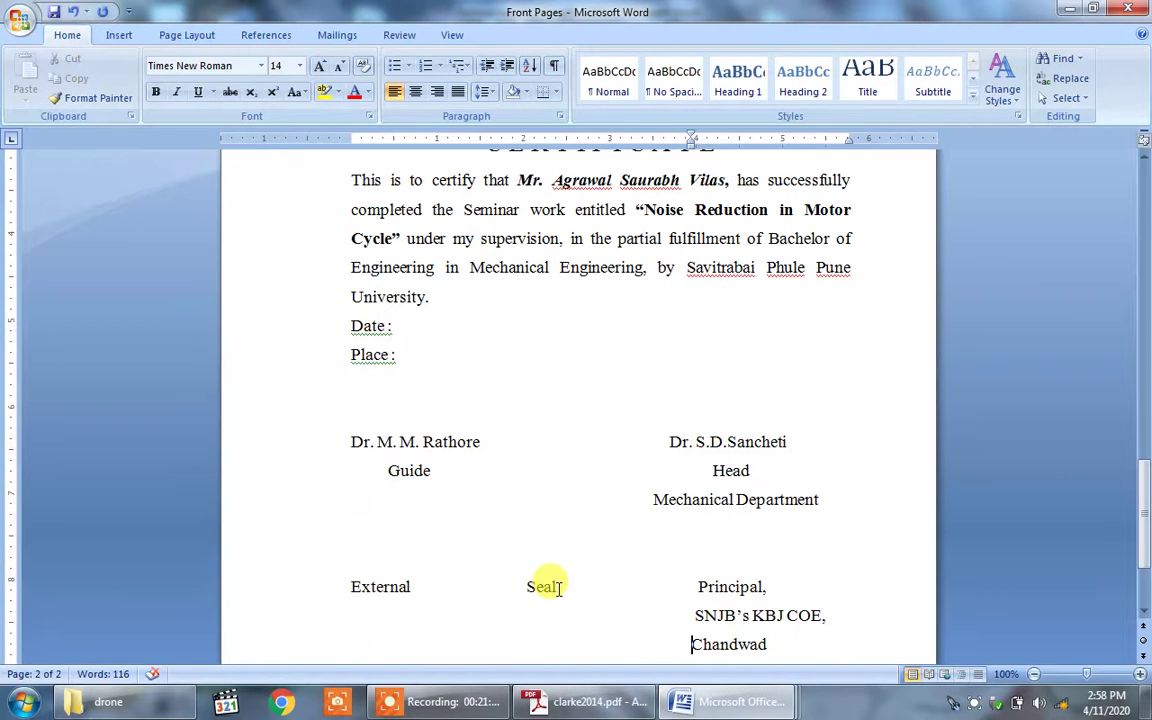
drag(1143, 490, 1146, 352)
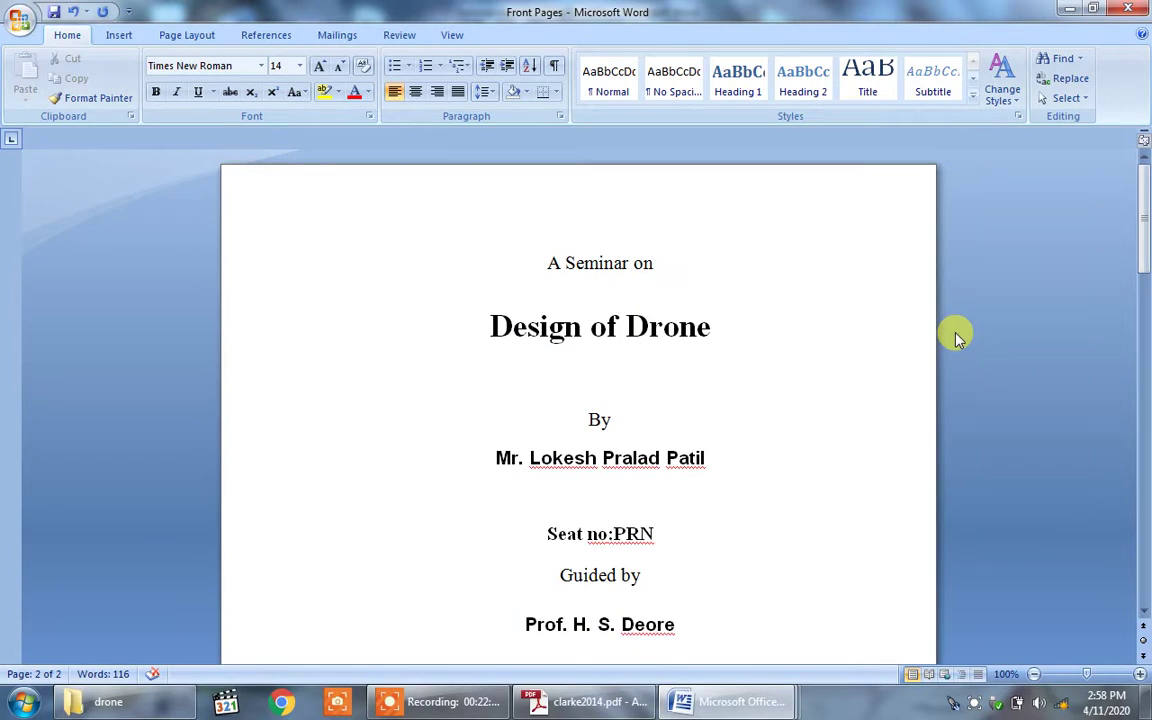
Step: Recheck the front page year and certificate, then close Front Pages, saving the changes
click(572, 365)
key(Down)
key(Down)
key(Down)
key(Down)
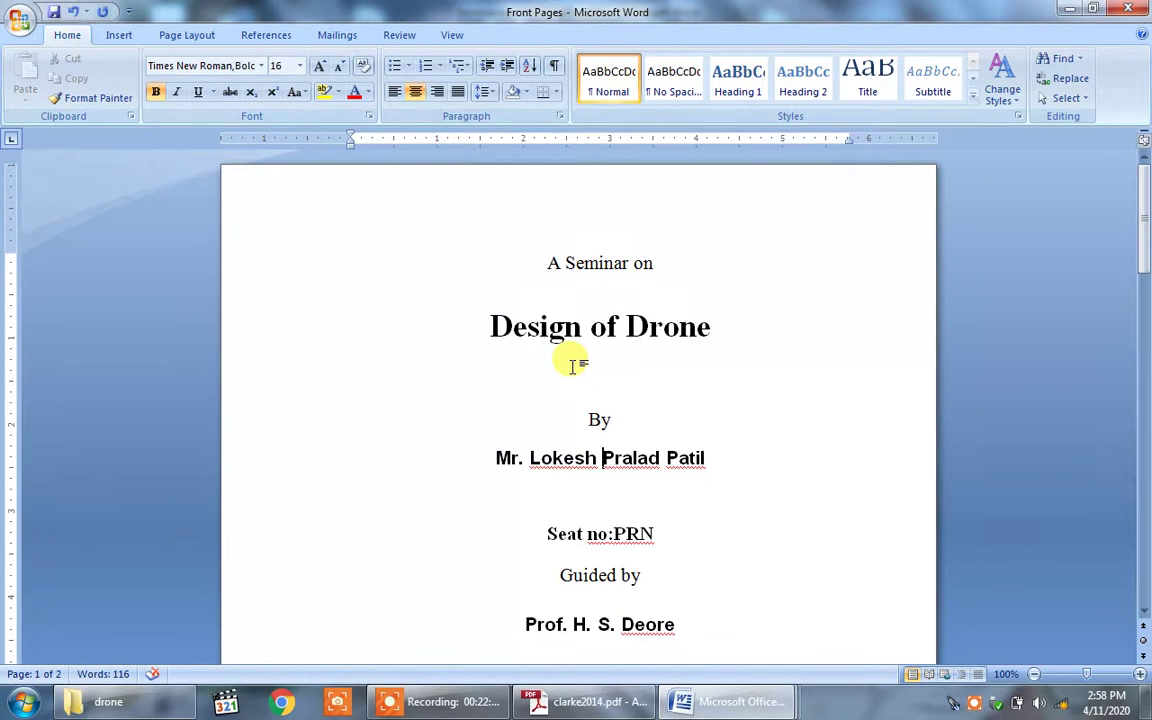
key(Down)
key(Down)
key(Down)
key(Down)
key(Down)
key(Down)
key(Down)
key(Down)
key(Down)
key(Down)
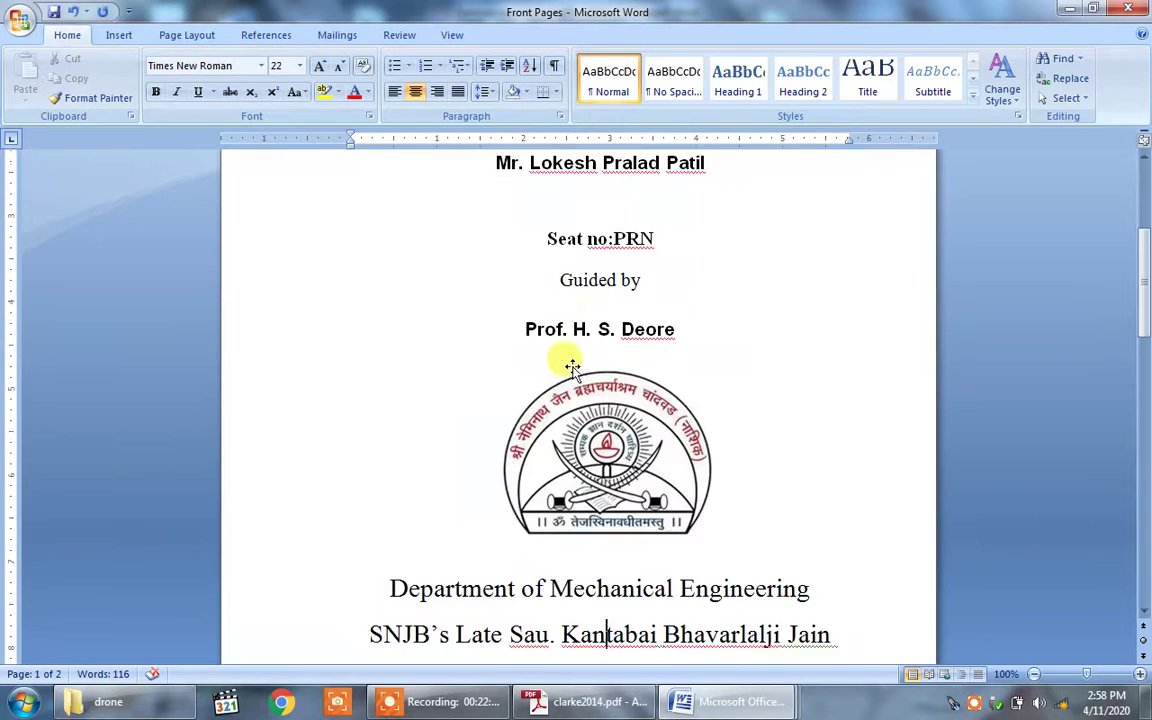
key(Down)
key(Down)
key(Down)
key(Down)
key(Down)
key(Down)
key(Down)
key(Down)
key(Down)
key(Down)
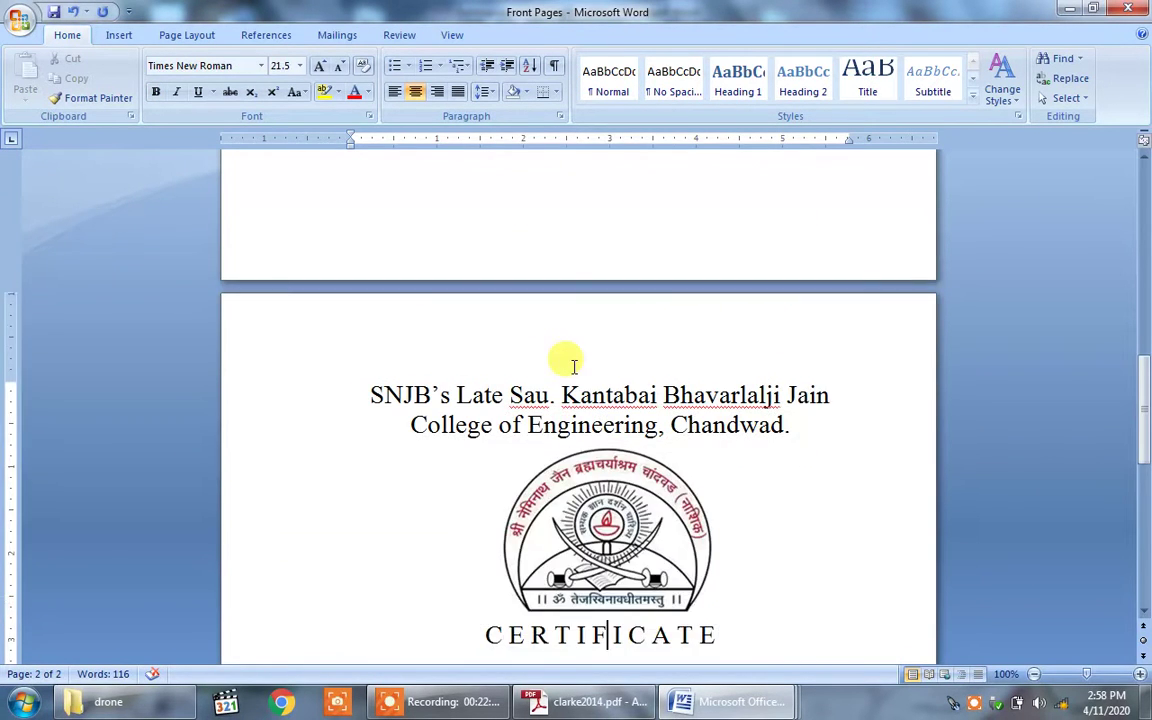
key(Down)
key(Down)
key(Down)
key(Down)
key(Down)
key(Down)
key(Down)
key(Down)
key(Down)
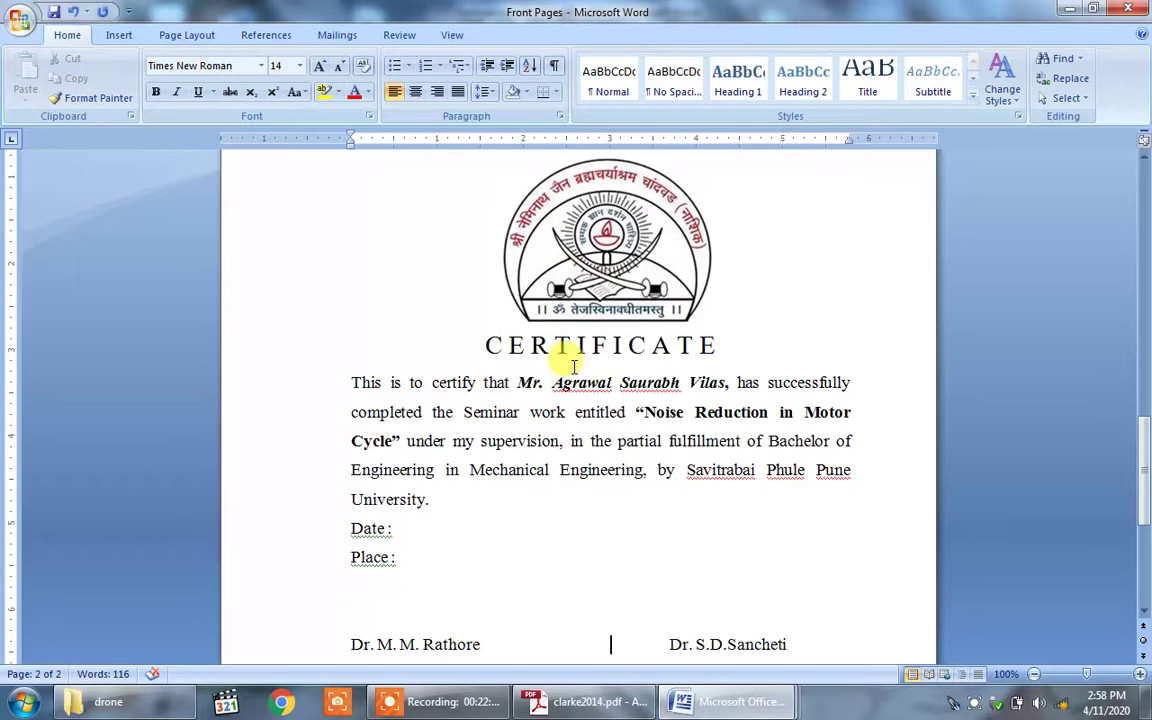
key(Down)
key(Down)
key(Down)
key(Down)
key(Down)
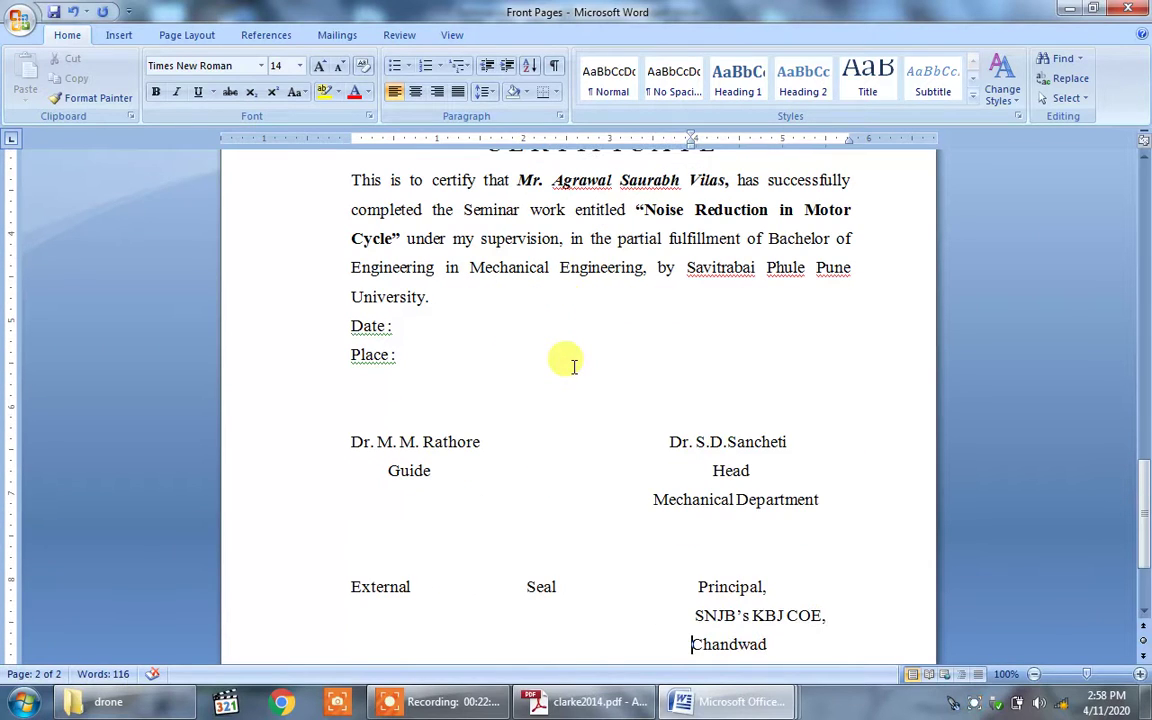
click(1125, 9)
click(507, 398)
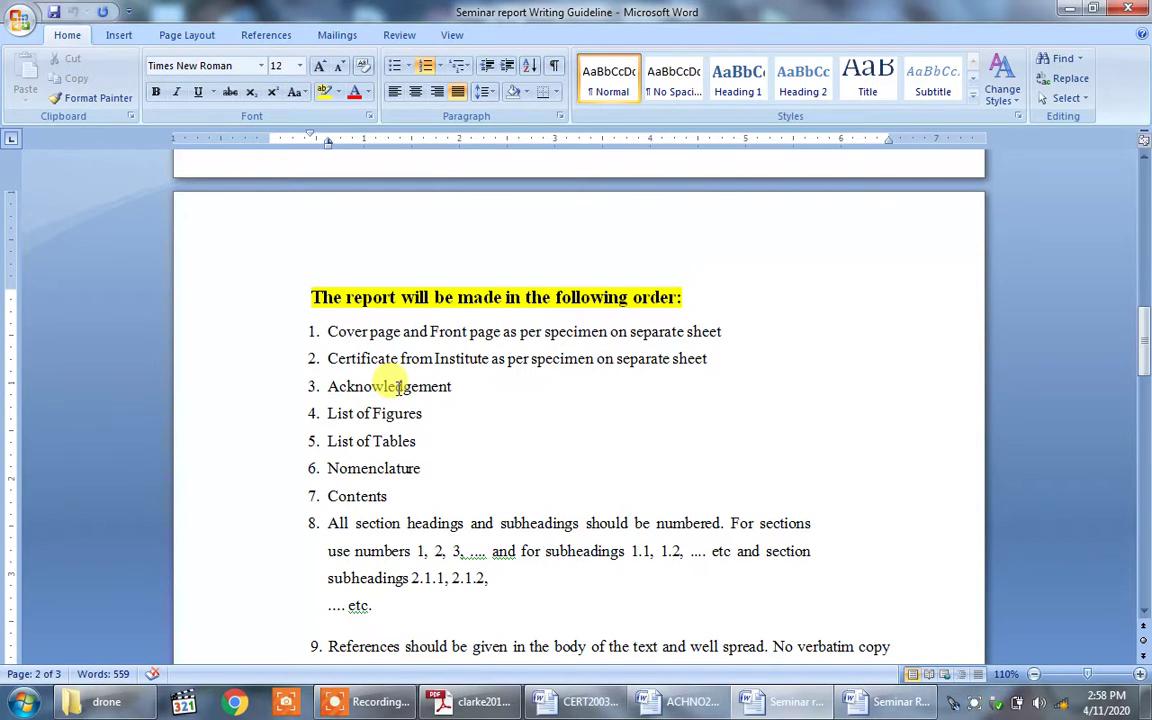
Step: Bring up the ACHNO2003 acknowledgement document from the taskbar
mouse_move(677, 703)
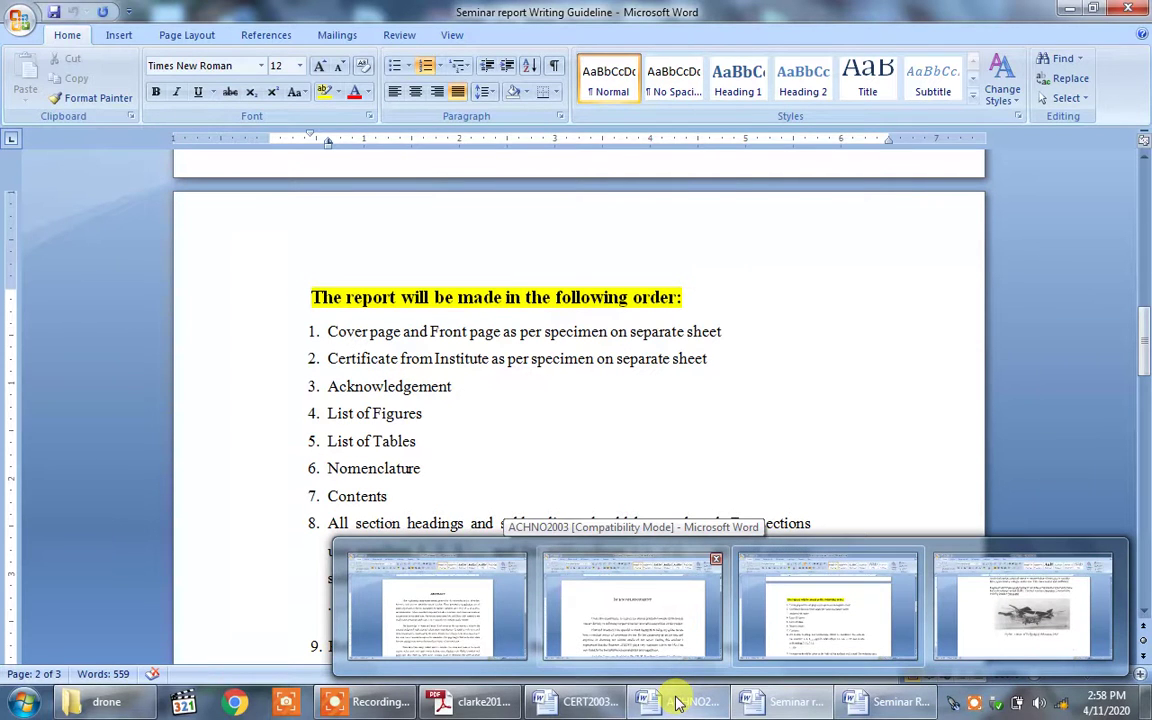
click(677, 703)
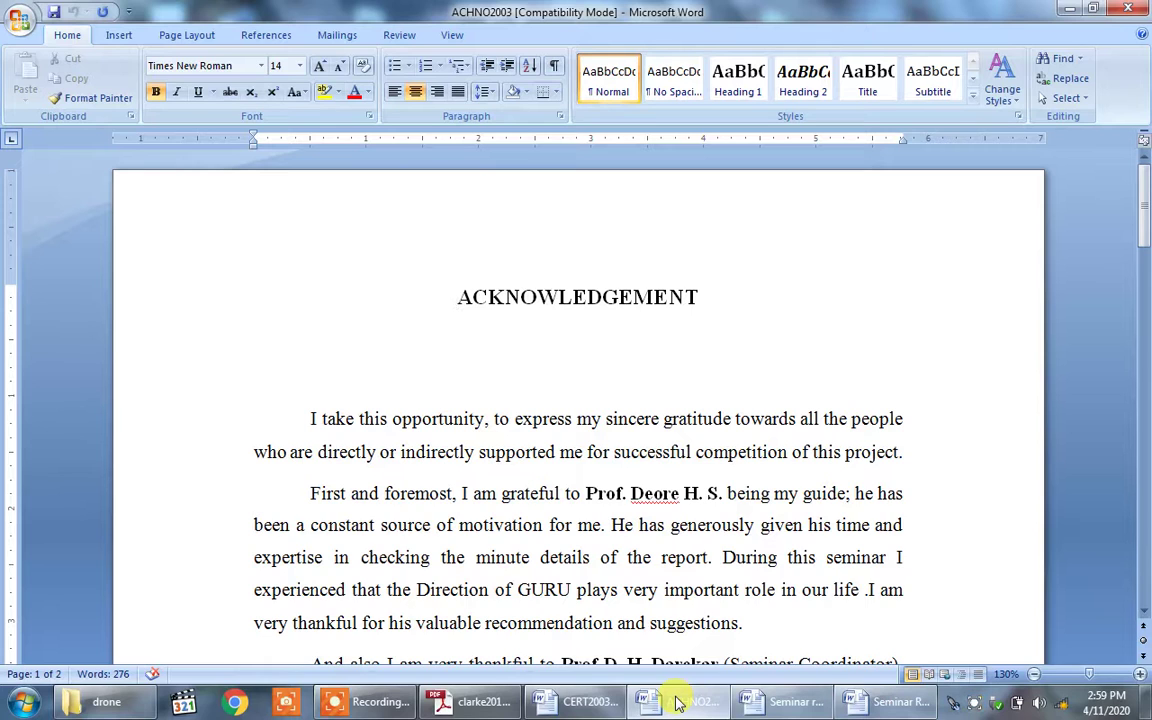
Step: Put the focus in the ACHNO2003 ACKNOWLEDGEMENT page's text
click(676, 703)
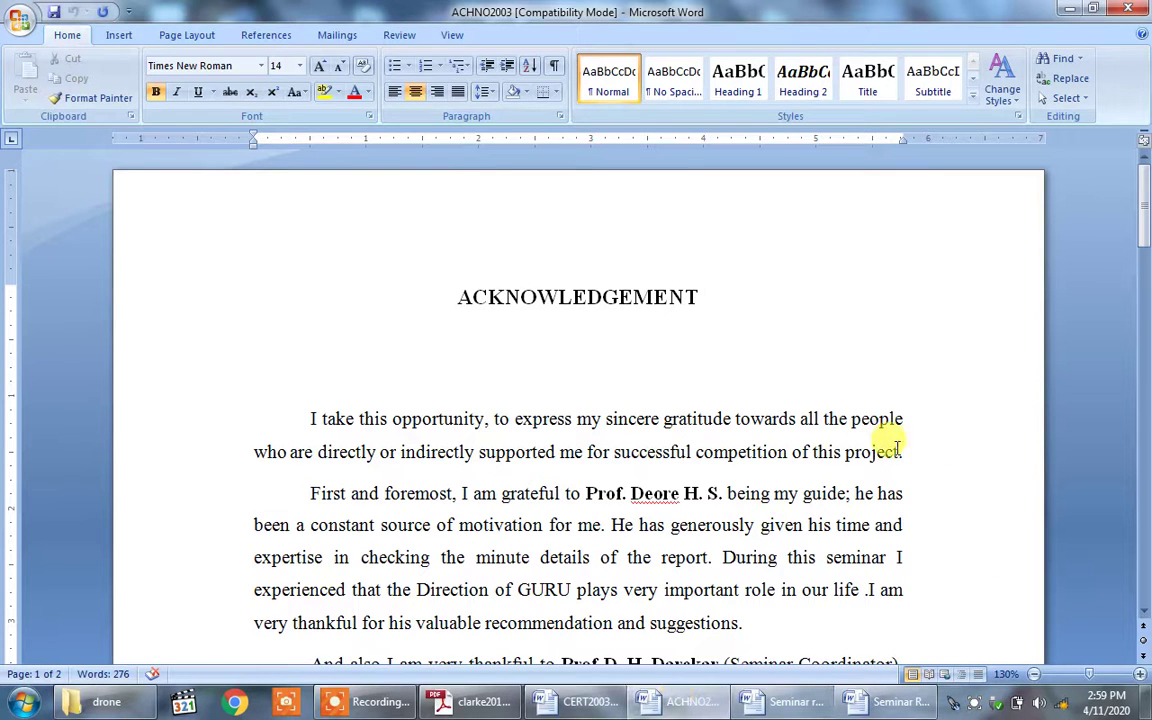
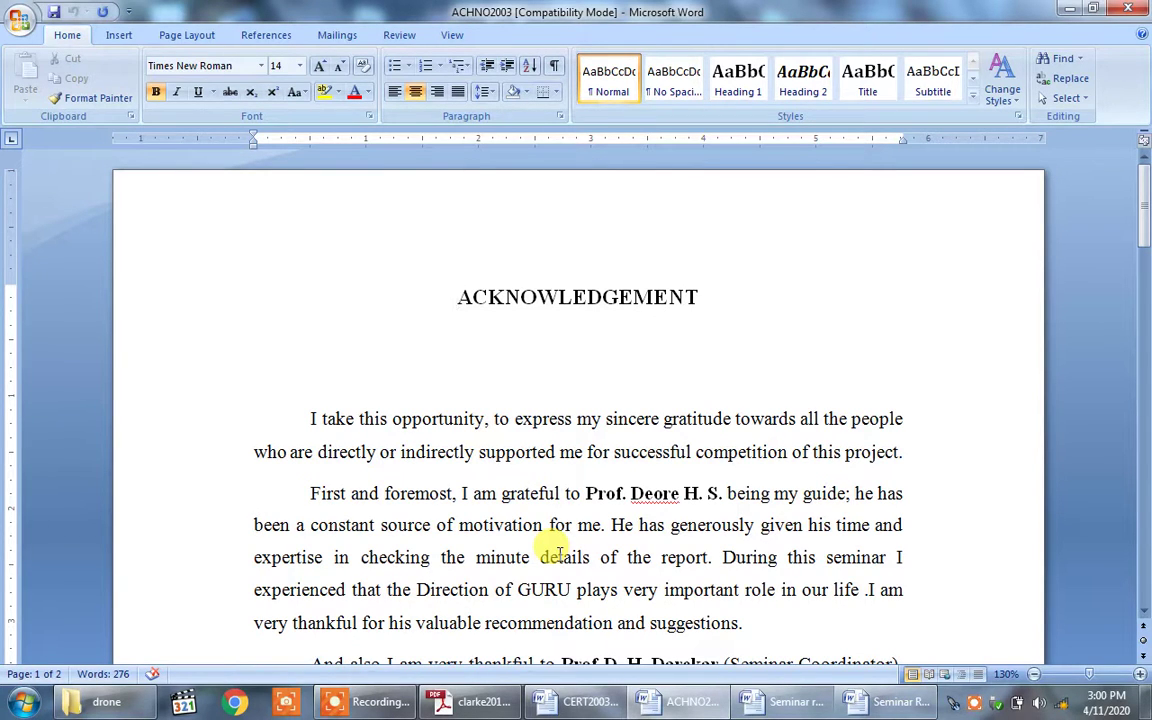
Step: Read through the acknowledgement down to the signature line at the bottom
key(Down)
key(Down)
key(Down)
key(Down)
key(Down)
key(Down)
key(Down)
key(Down)
key(Down)
key(Down)
key(Down)
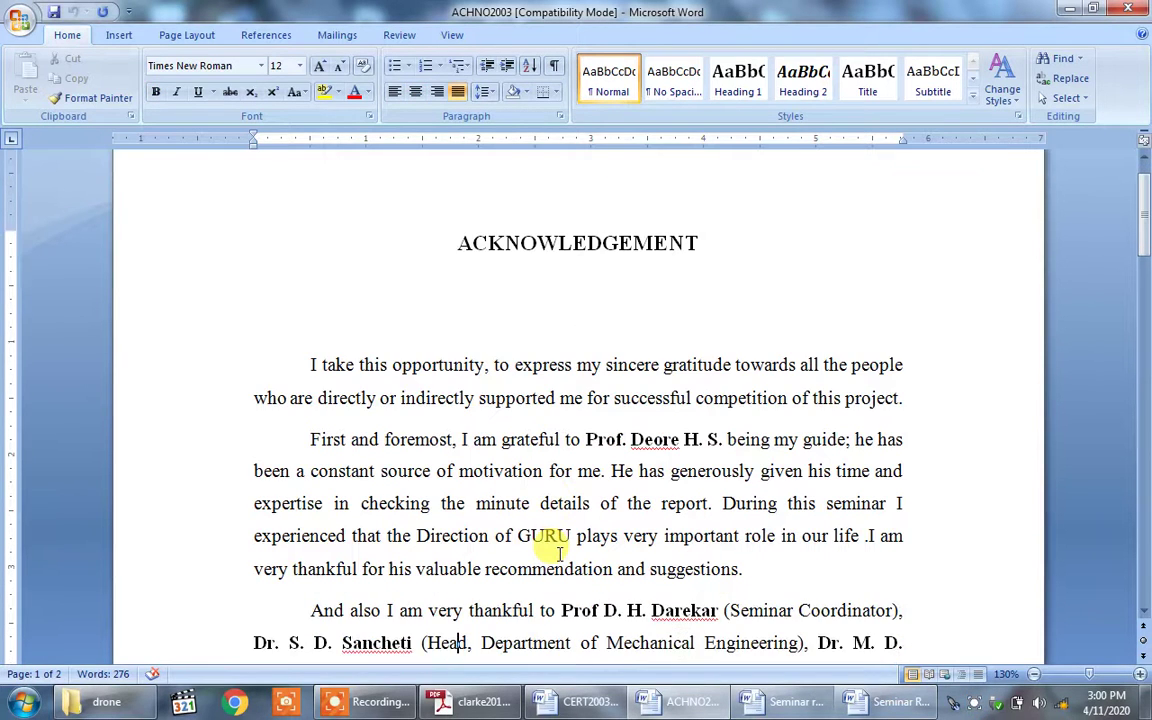
key(Down)
key(Down)
key(Down)
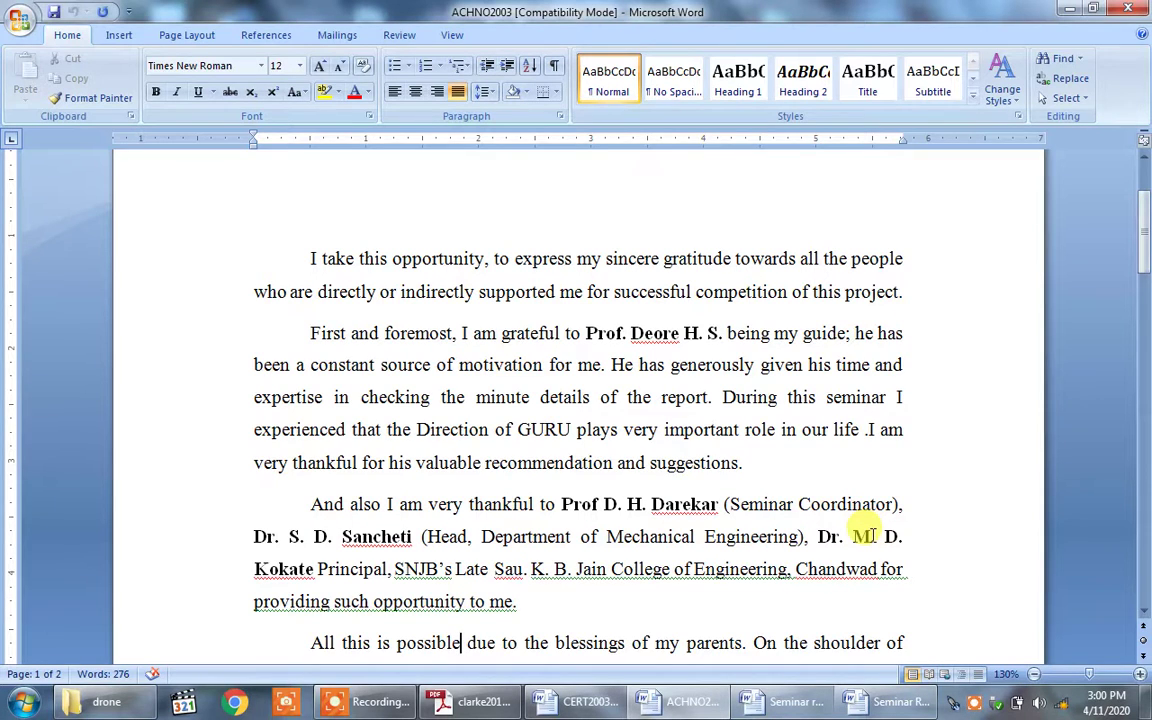
key(Down)
key(Down)
key(Down)
key(Down)
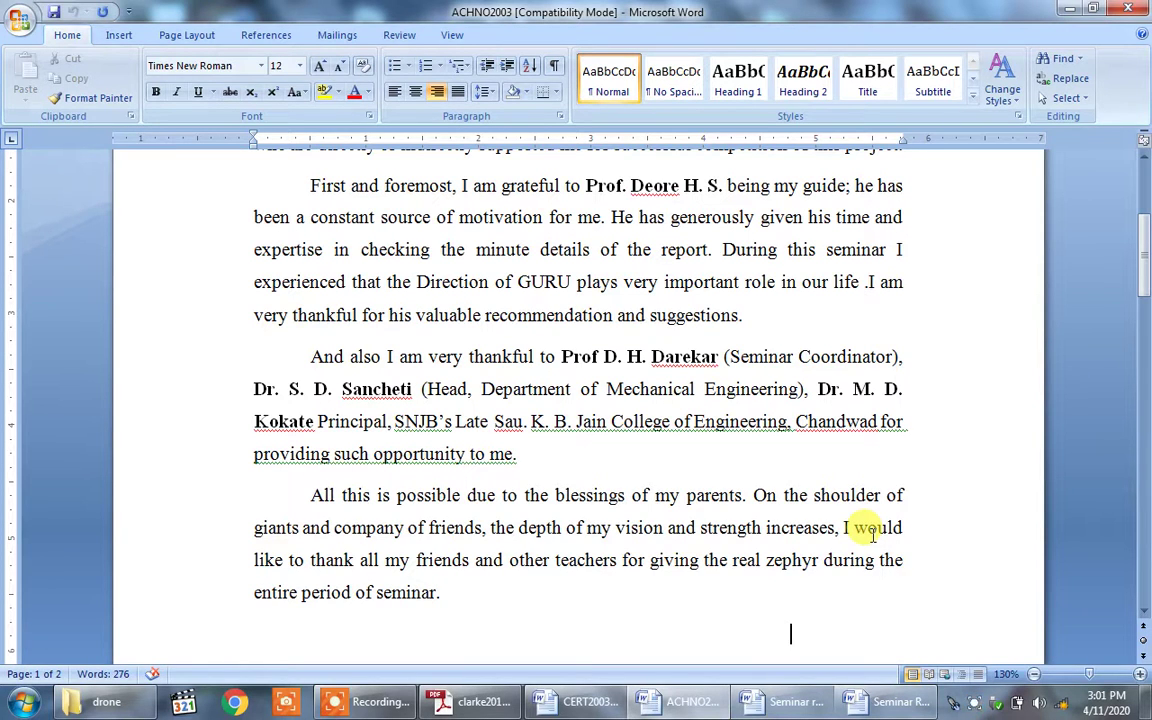
key(Down)
key(Down)
key(Down)
key(Down)
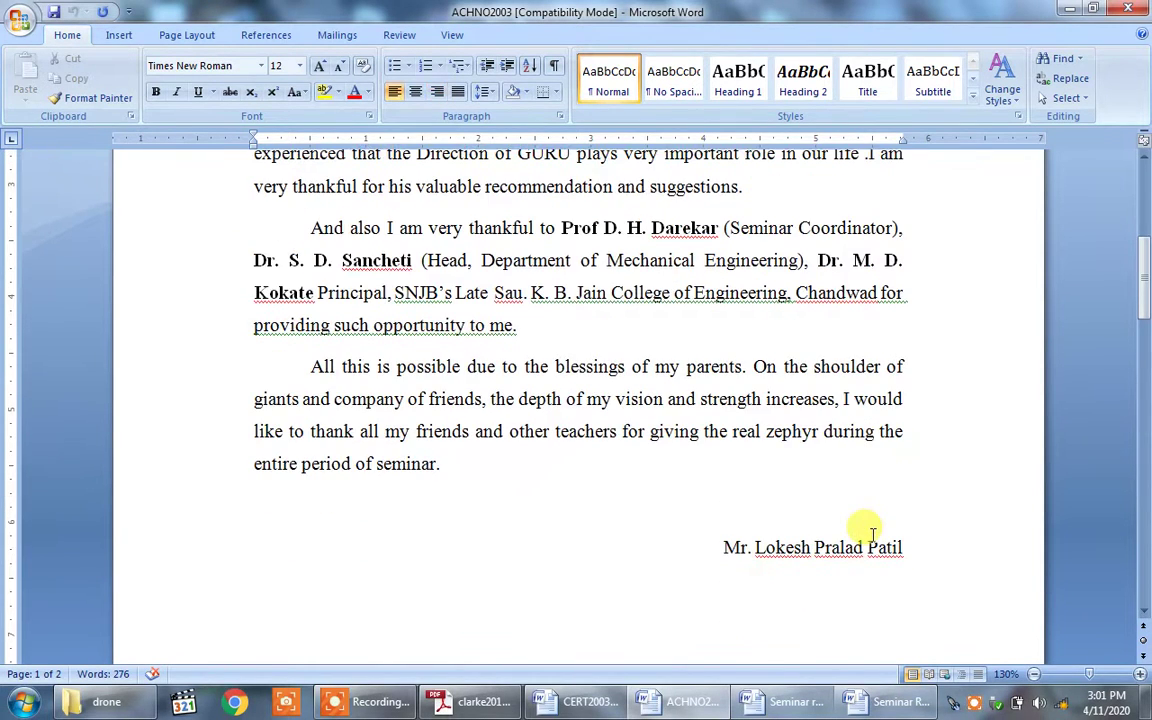
click(834, 550)
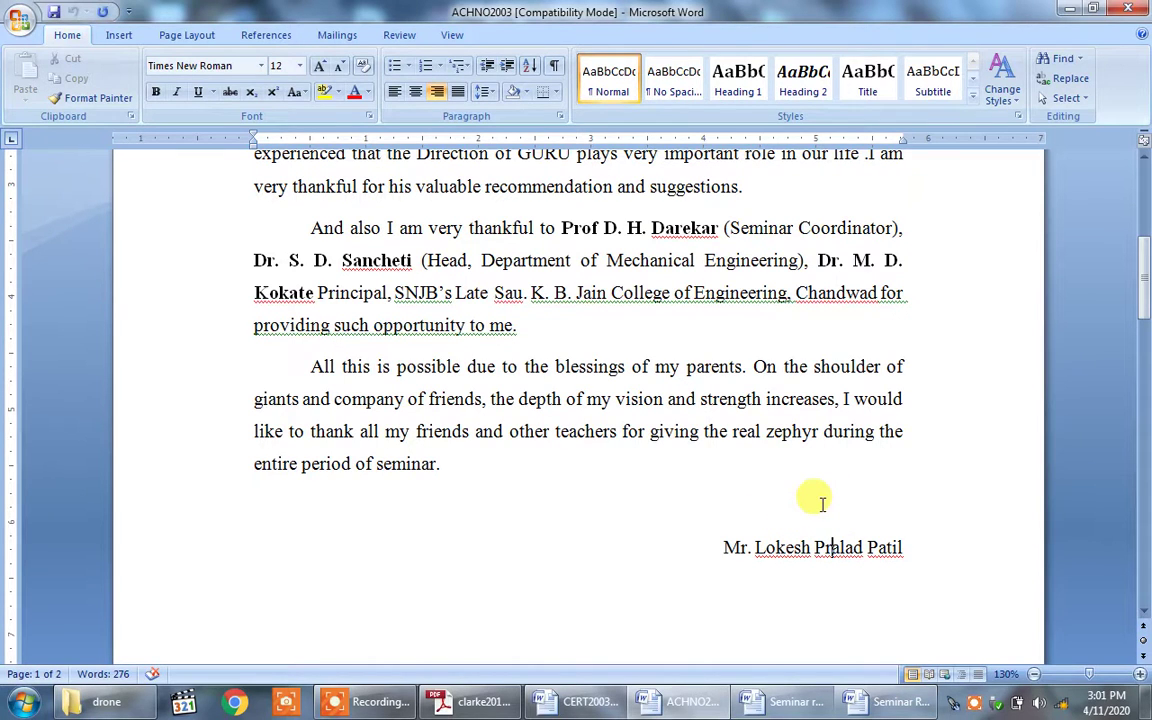
Step: Review the acknowledgement page and close the acknowledgement document
click(1146, 290)
drag(1146, 290, 1146, 237)
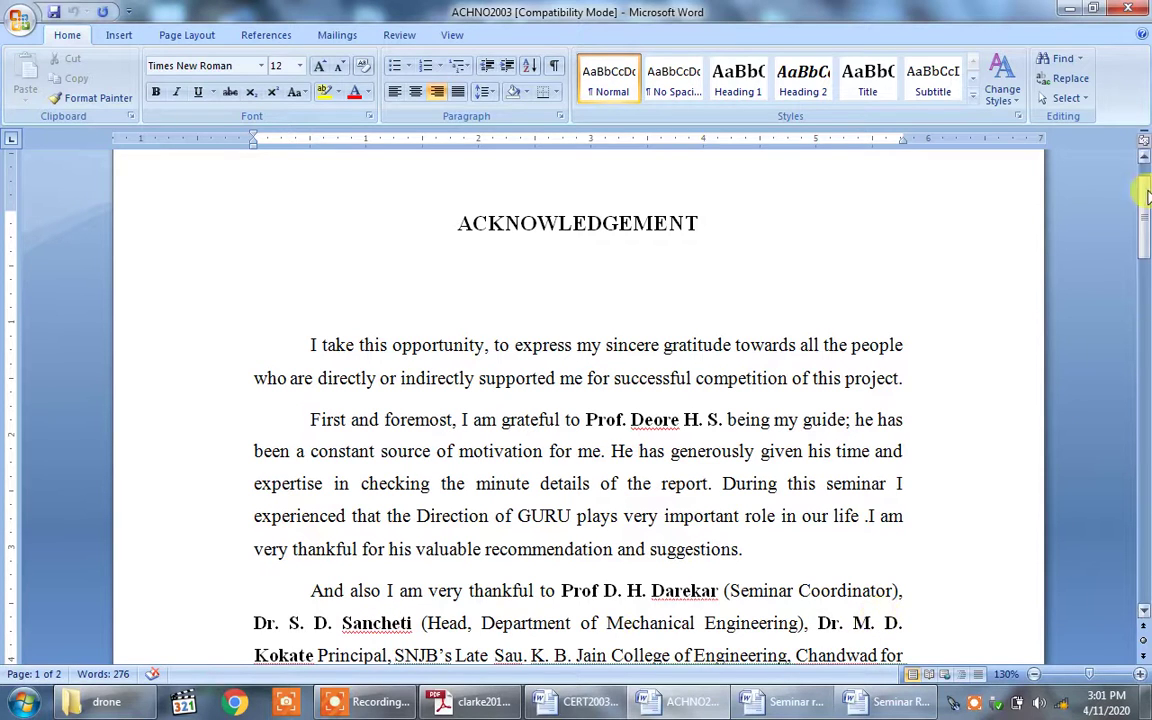
drag(1142, 200, 1145, 260)
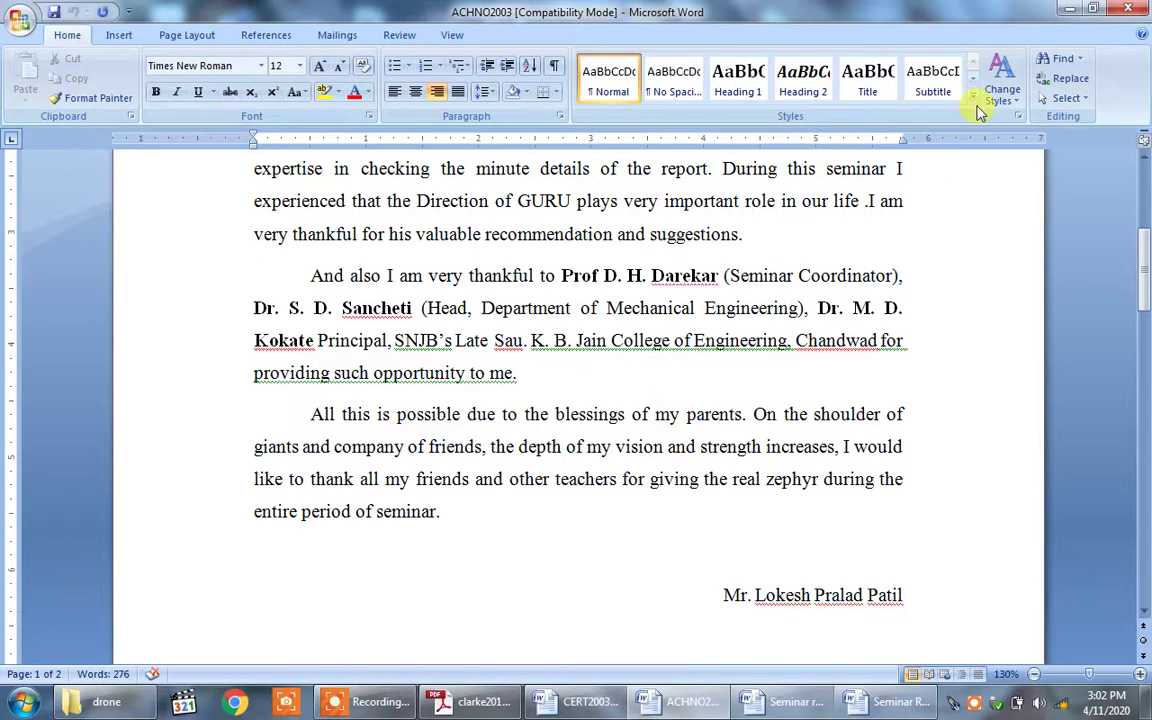
click(1130, 9)
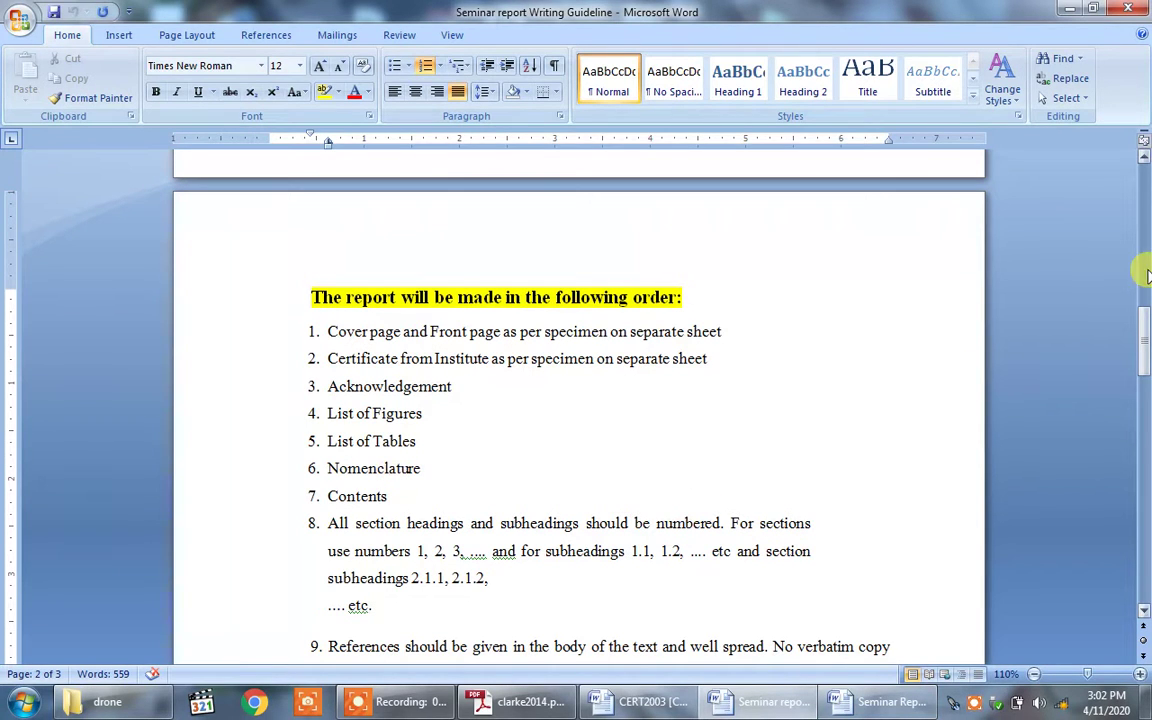
Step: Put the first Reference Books entry on its own line as numbered item 1, with an empty item 2
drag(1140, 320, 1143, 346)
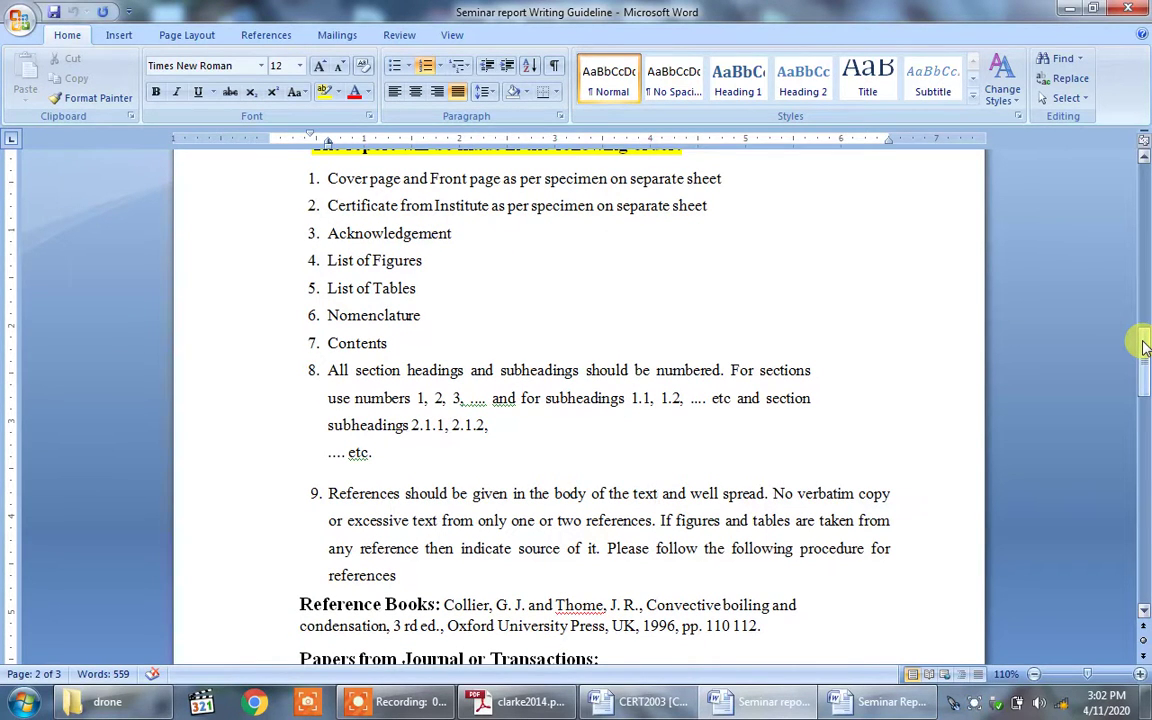
drag(1143, 346, 1143, 380)
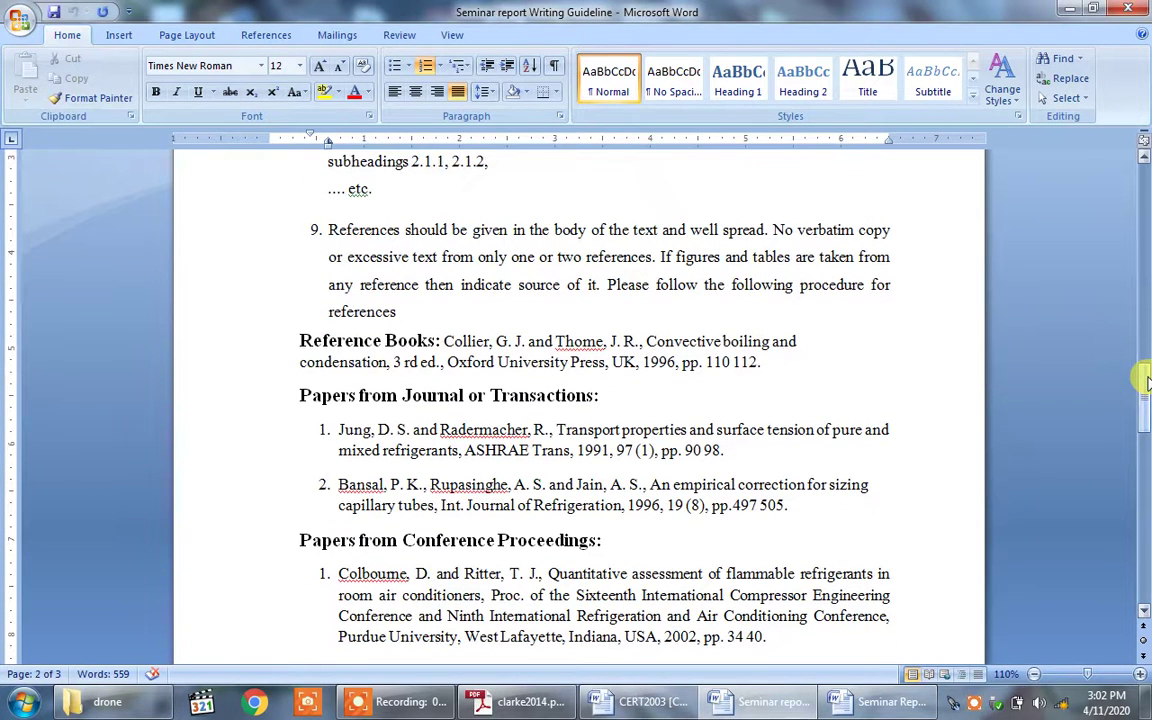
click(444, 340)
text(1.)
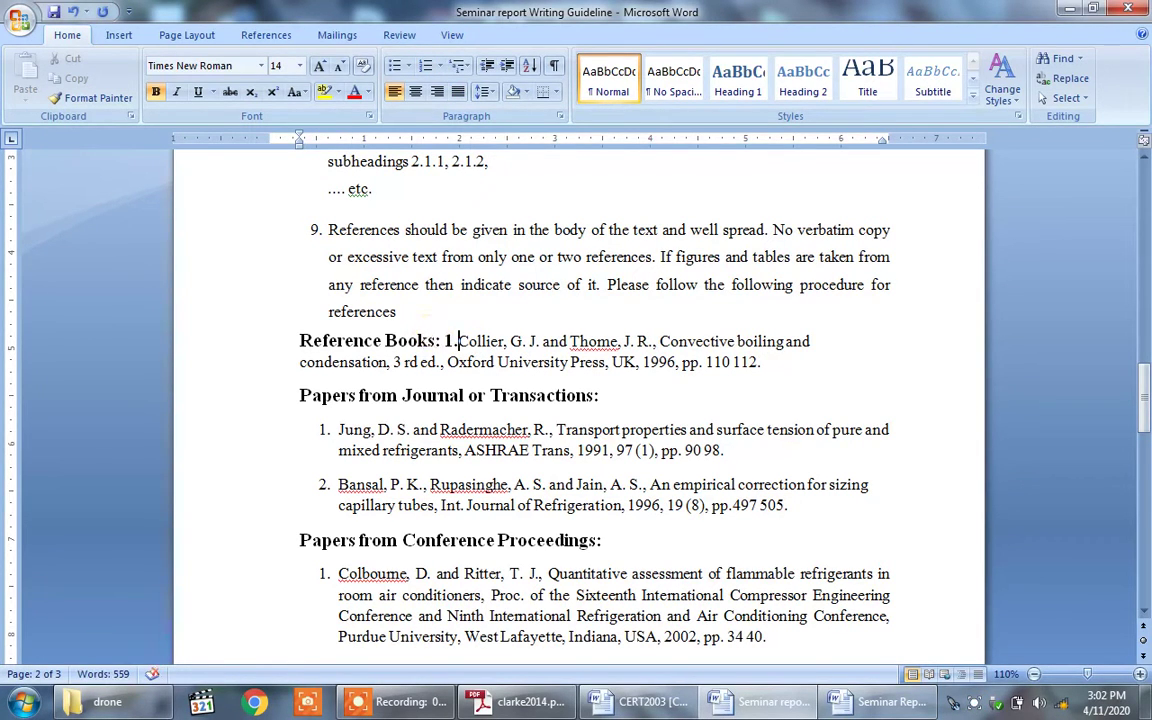
key(BackSpace)
key(BackSpace)
key(Return)
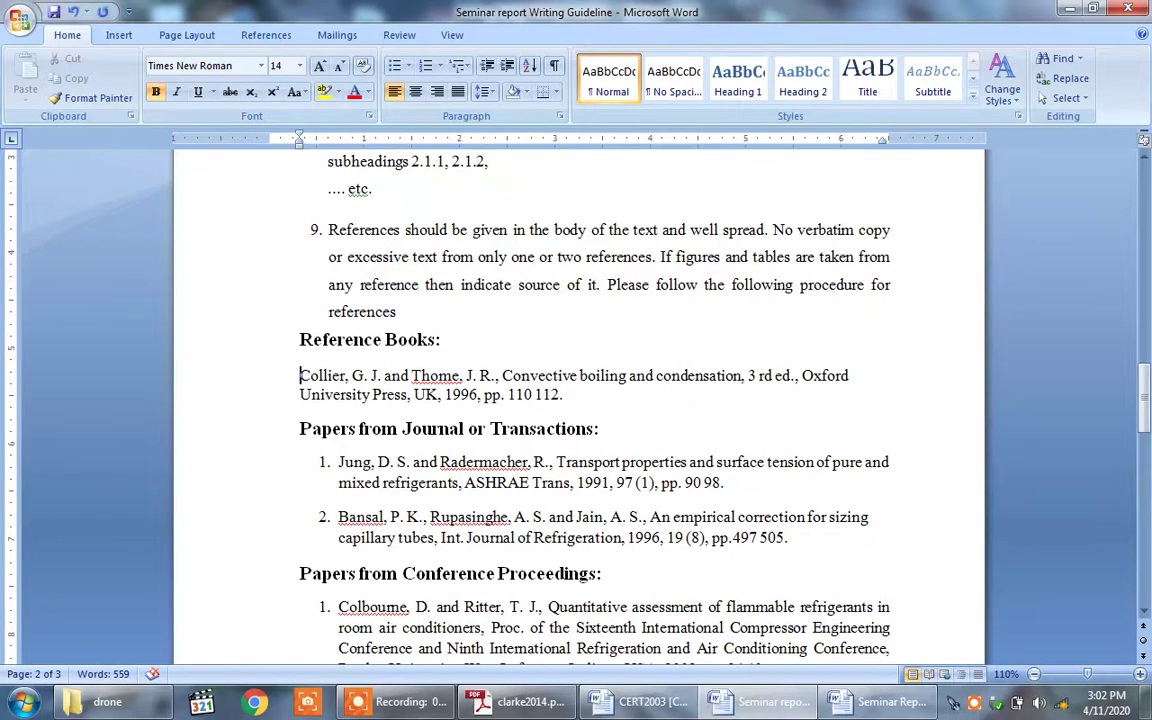
text(1.)
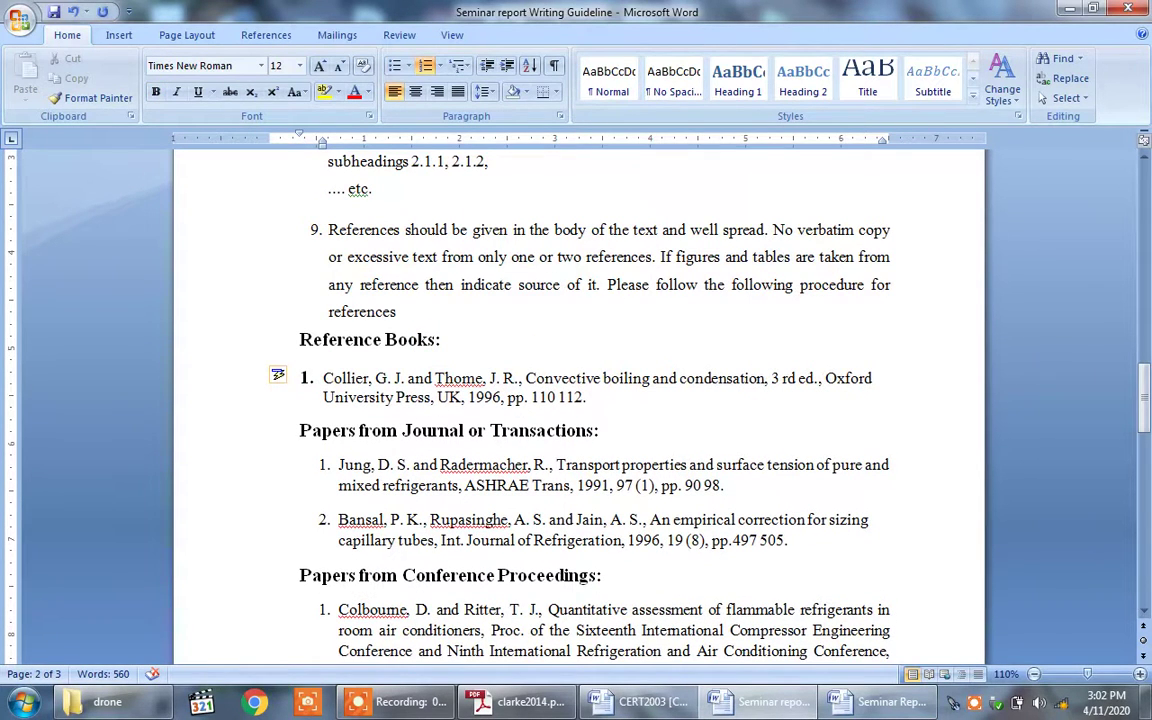
click(621, 405)
key(Return)
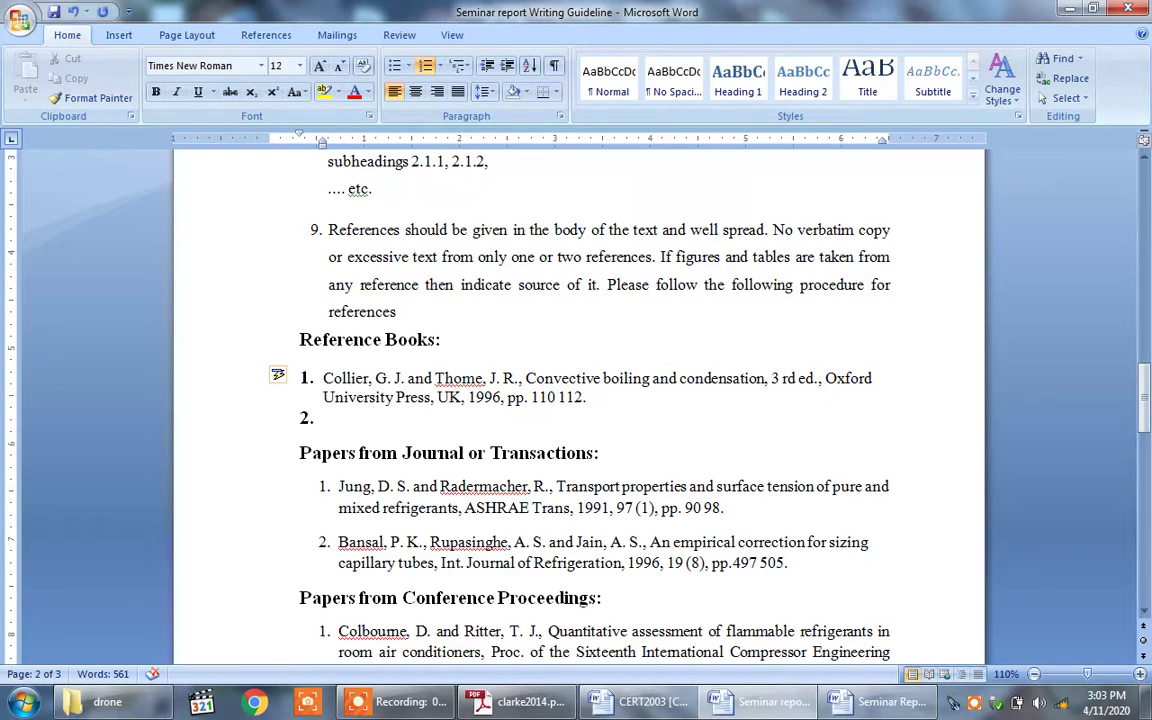
Step: Enter item 2 citing Heat Transfer, 4th ed. Tata McGraw Hill, 2014, pp 201-204
text(M.)
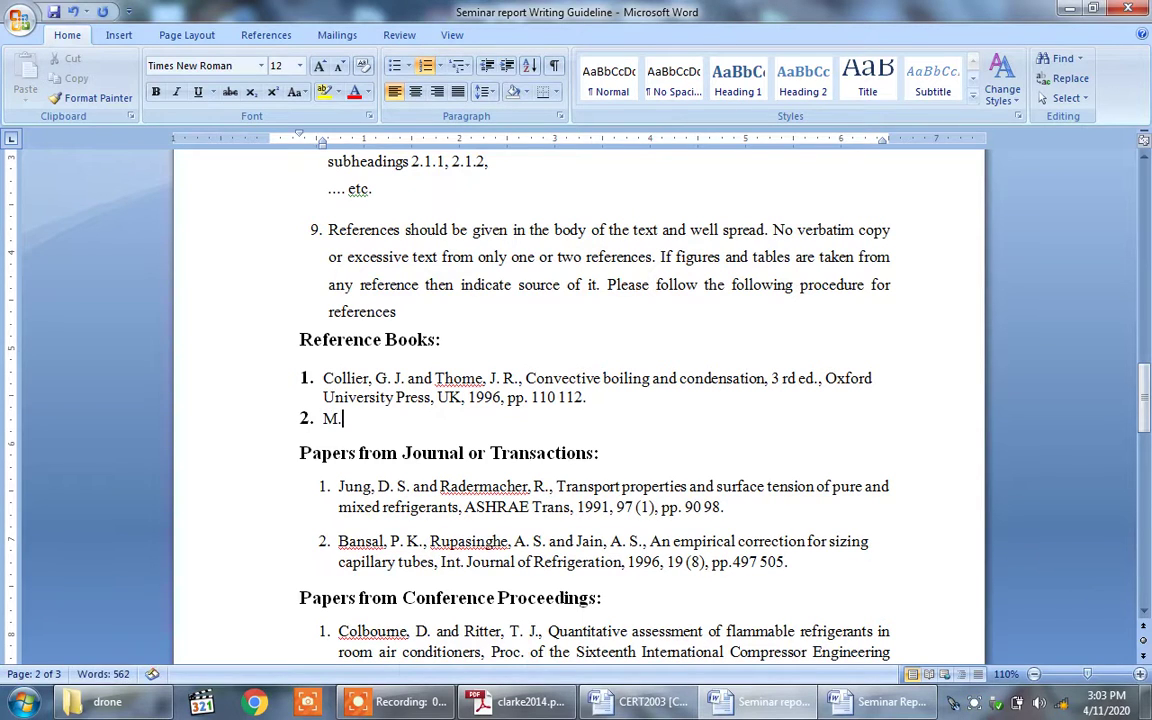
text( M. Rathore)
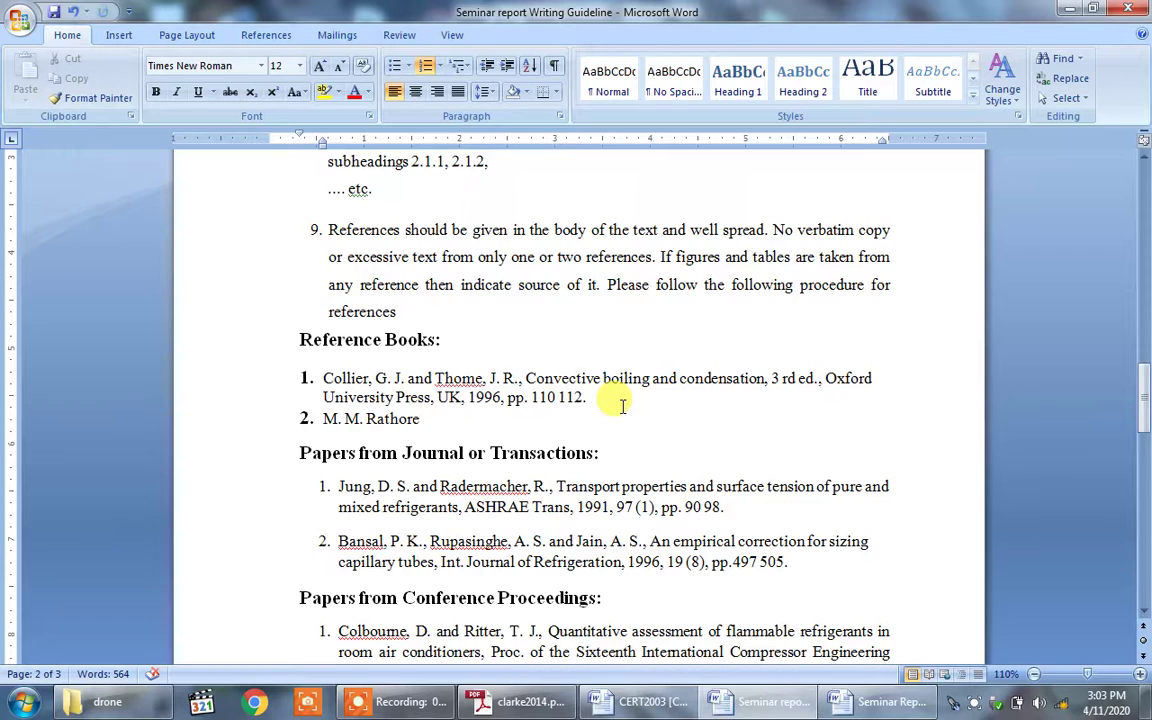
text(,)
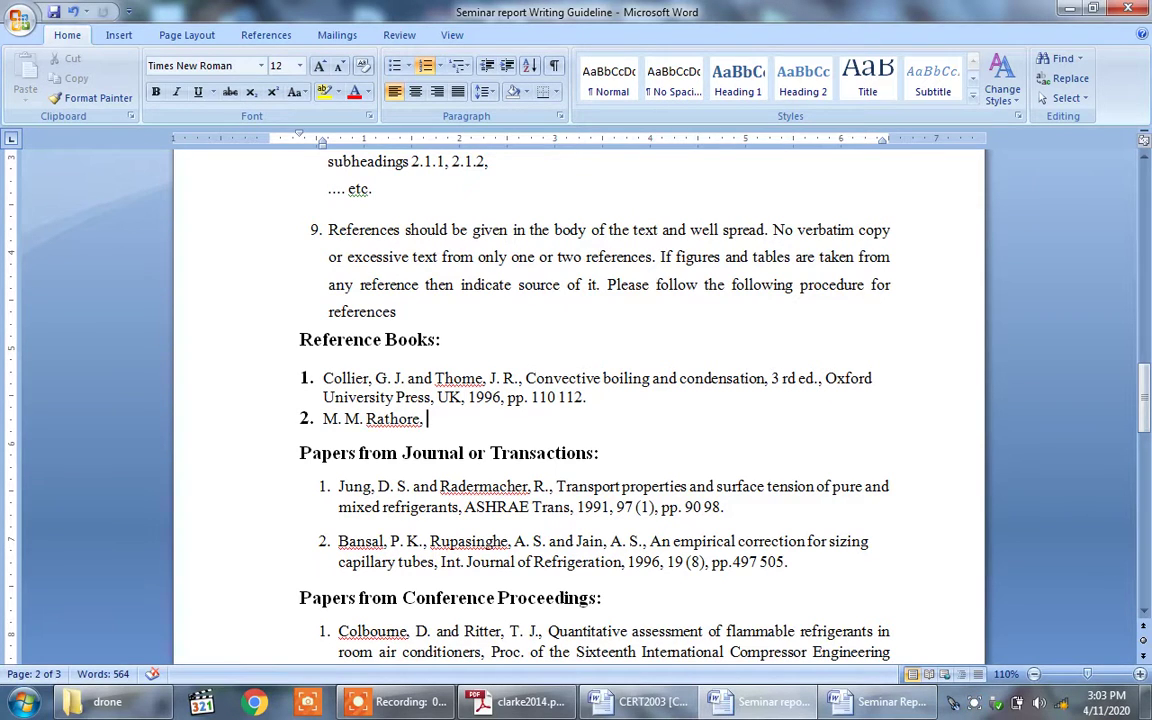
text(Heat)
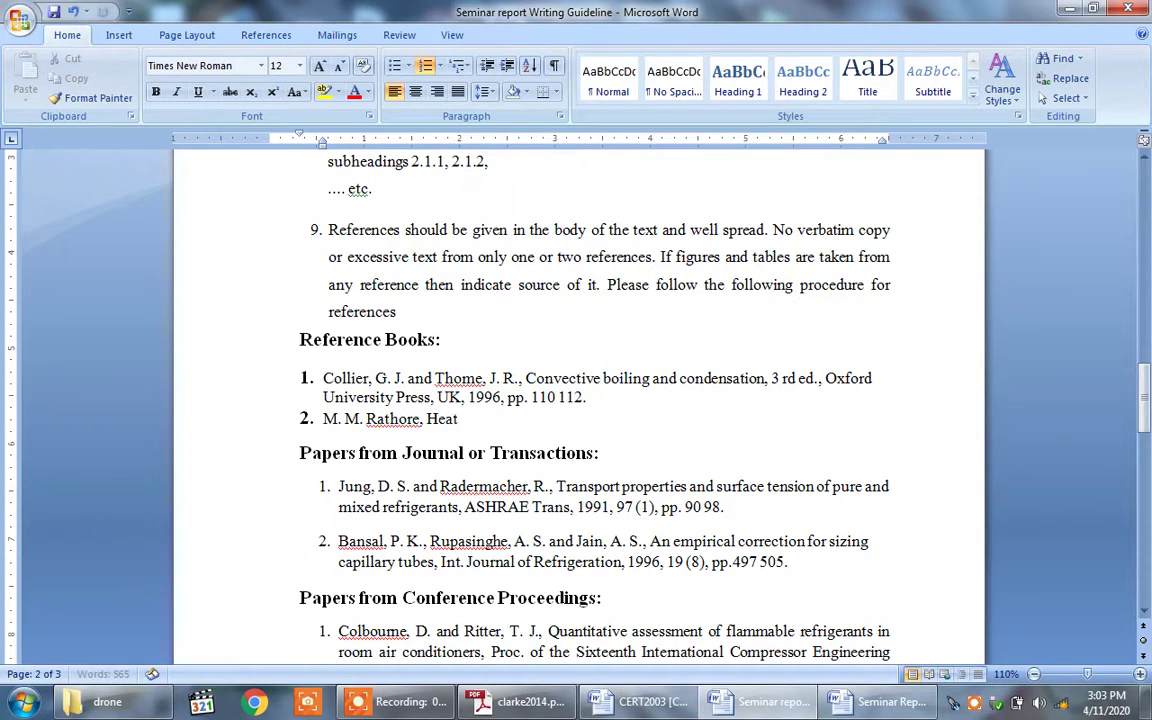
text( Transfer)
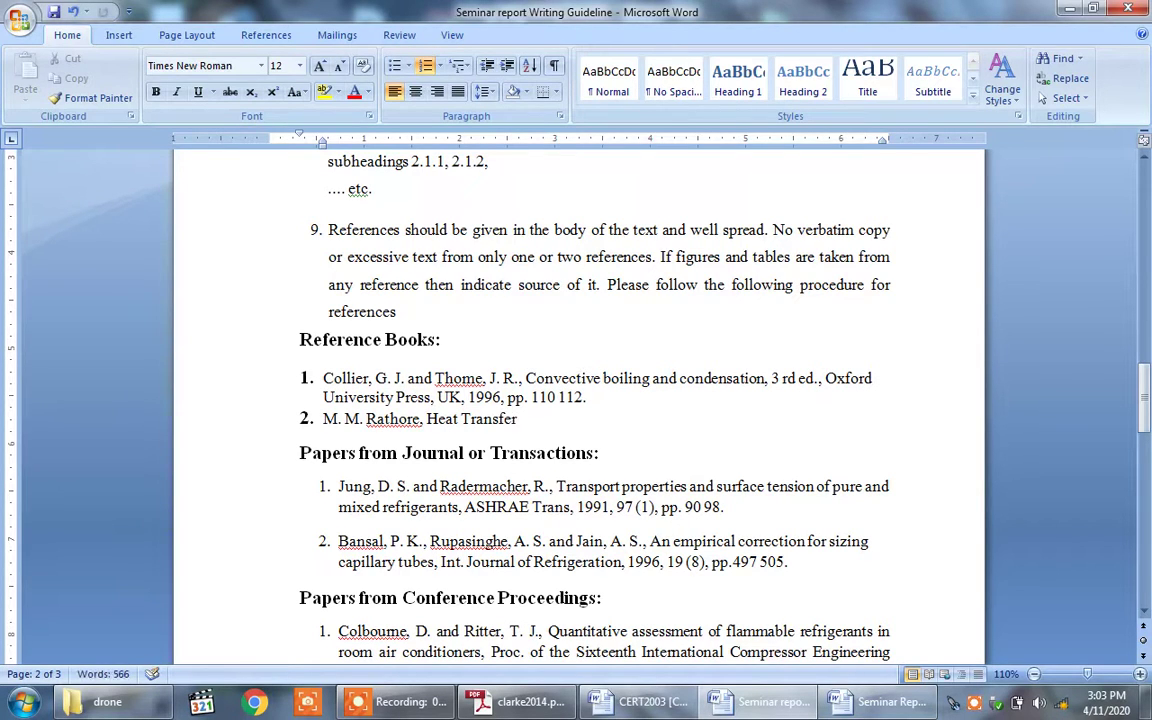
text(, 4th ed. Tata M)
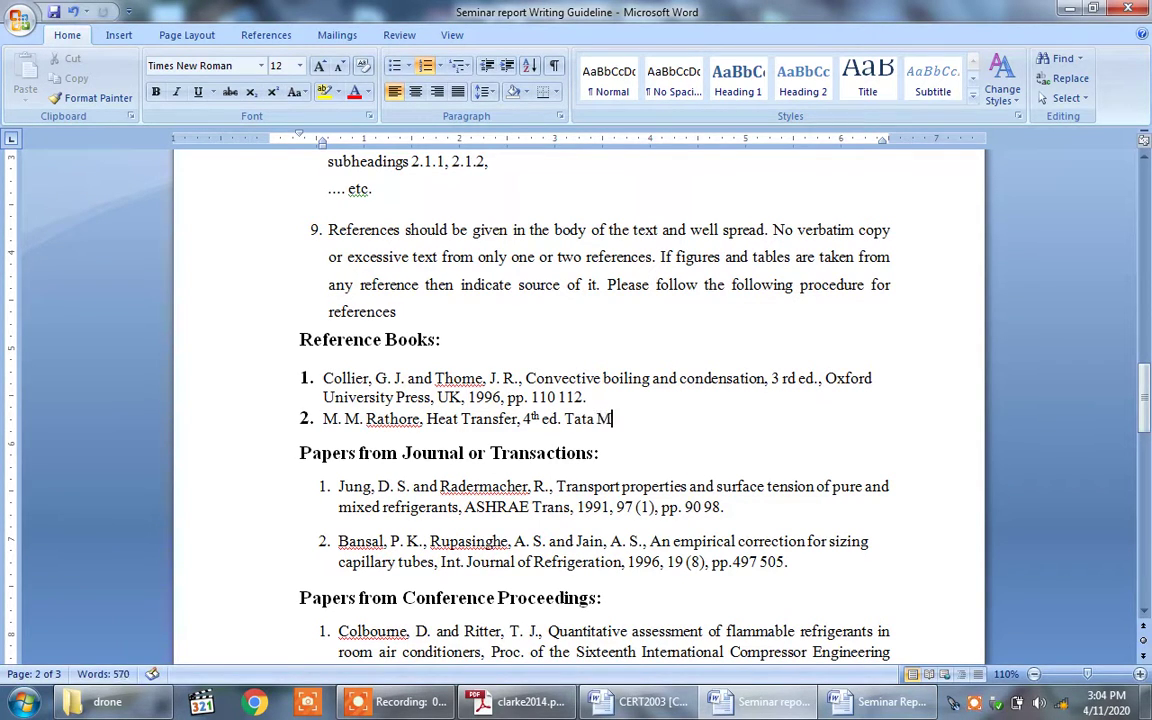
text(cGraw Hill)
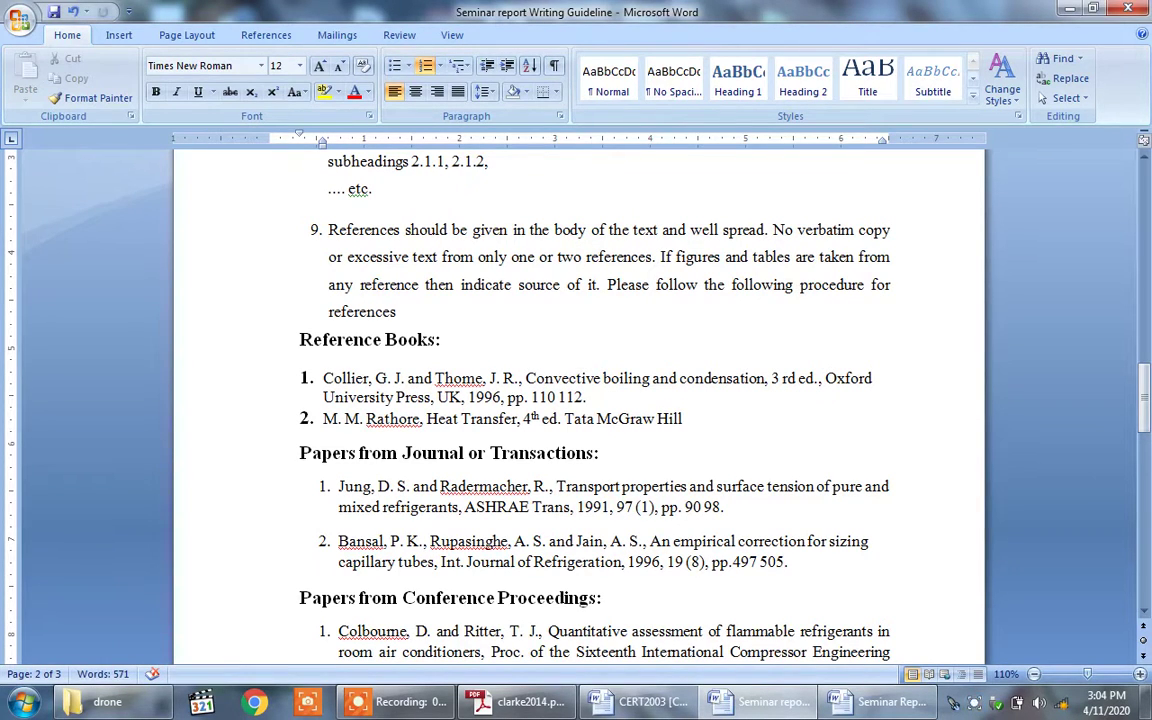
text(,)
text(2014,pp)
key(BackSpace)
key(BackSpace)
text(pp201)
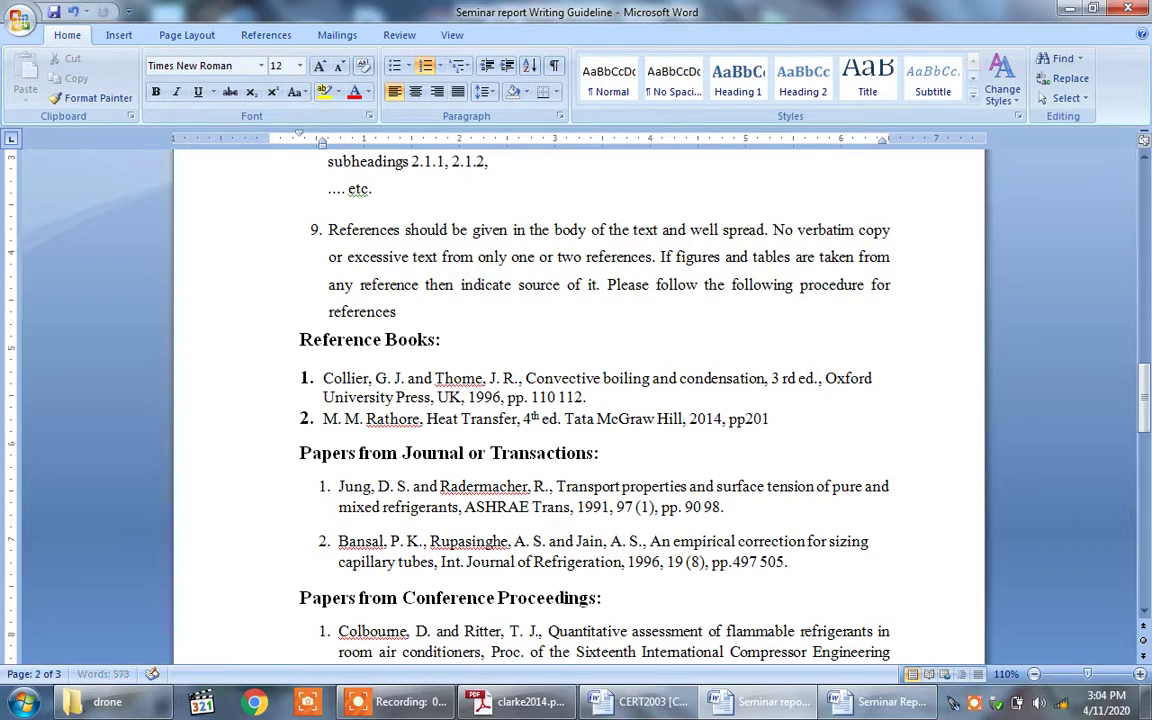
key(BackSpace)
key(BackSpace)
text(201-204)
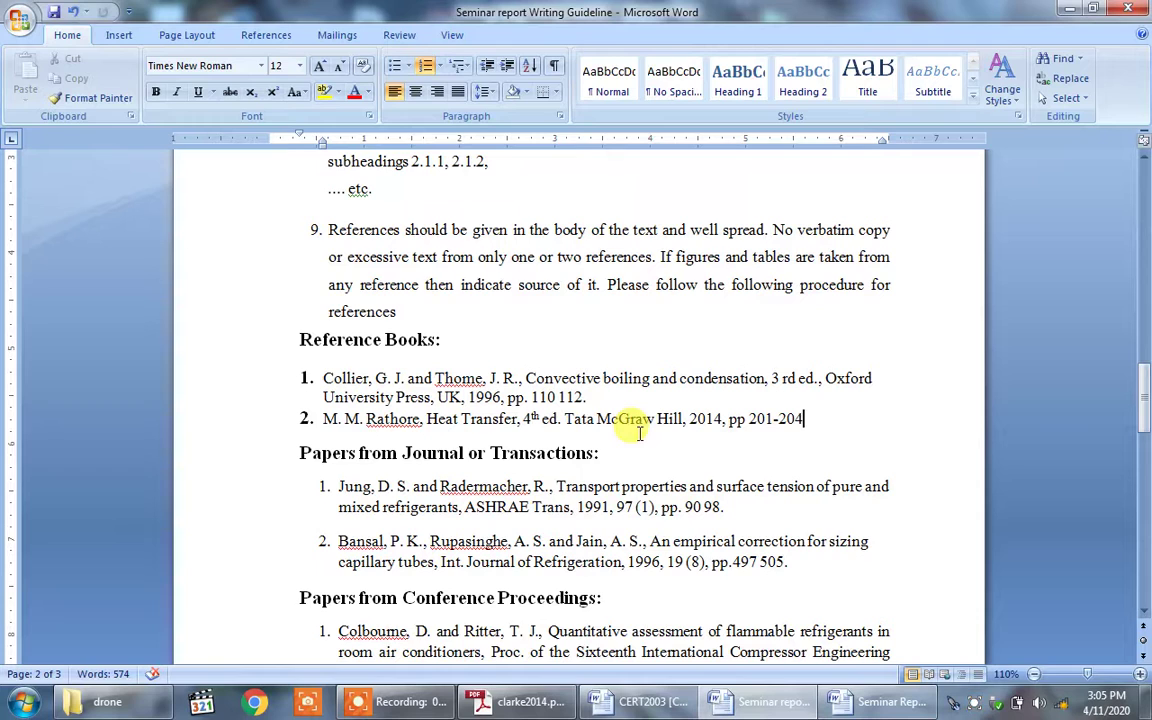
click(818, 564)
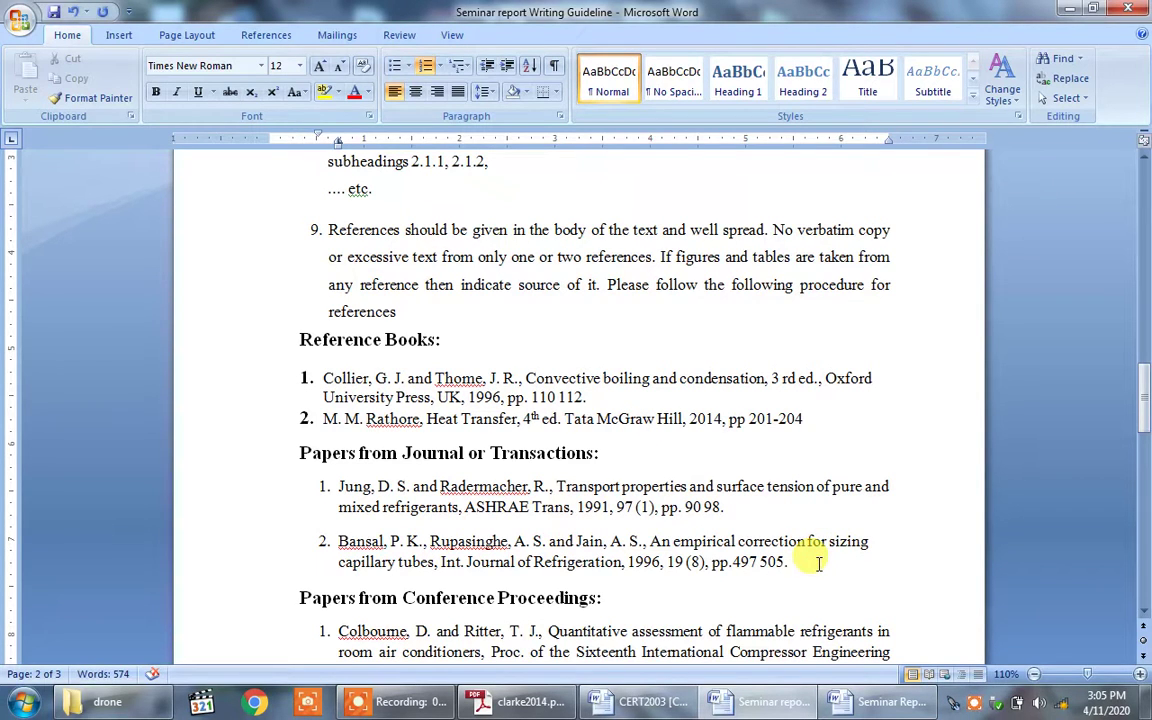
Step: Add an empty journal item 3 and bring up the clarke2014.pdf article
key(Return)
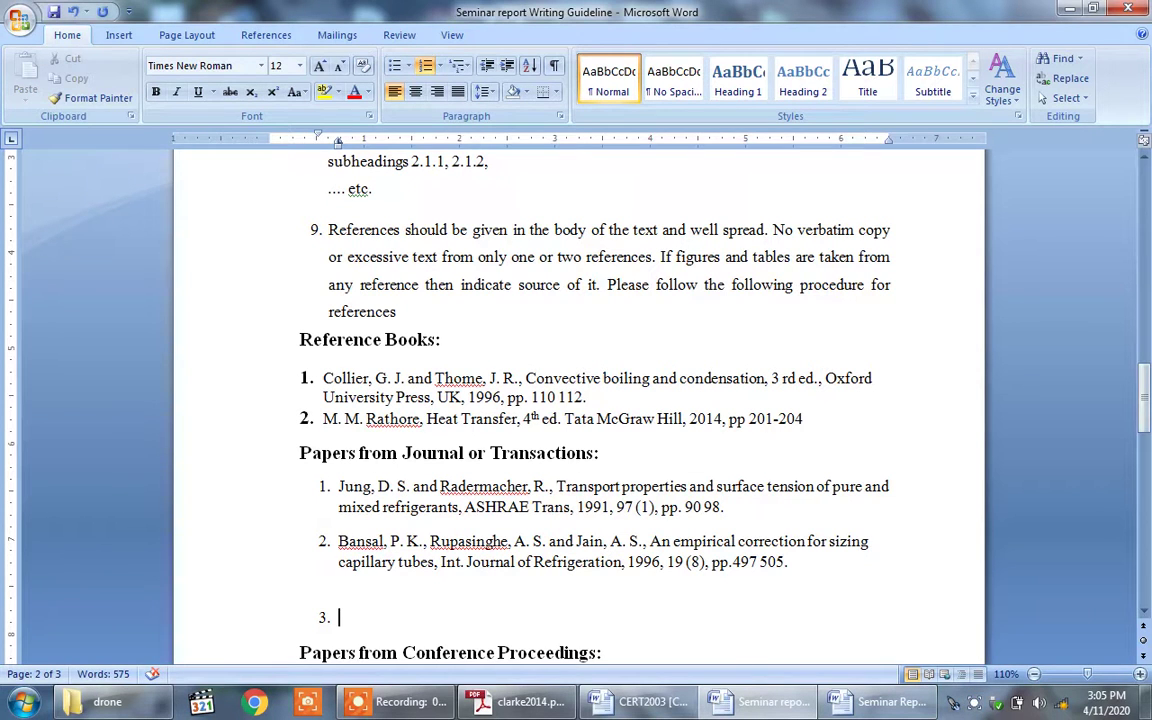
click(524, 703)
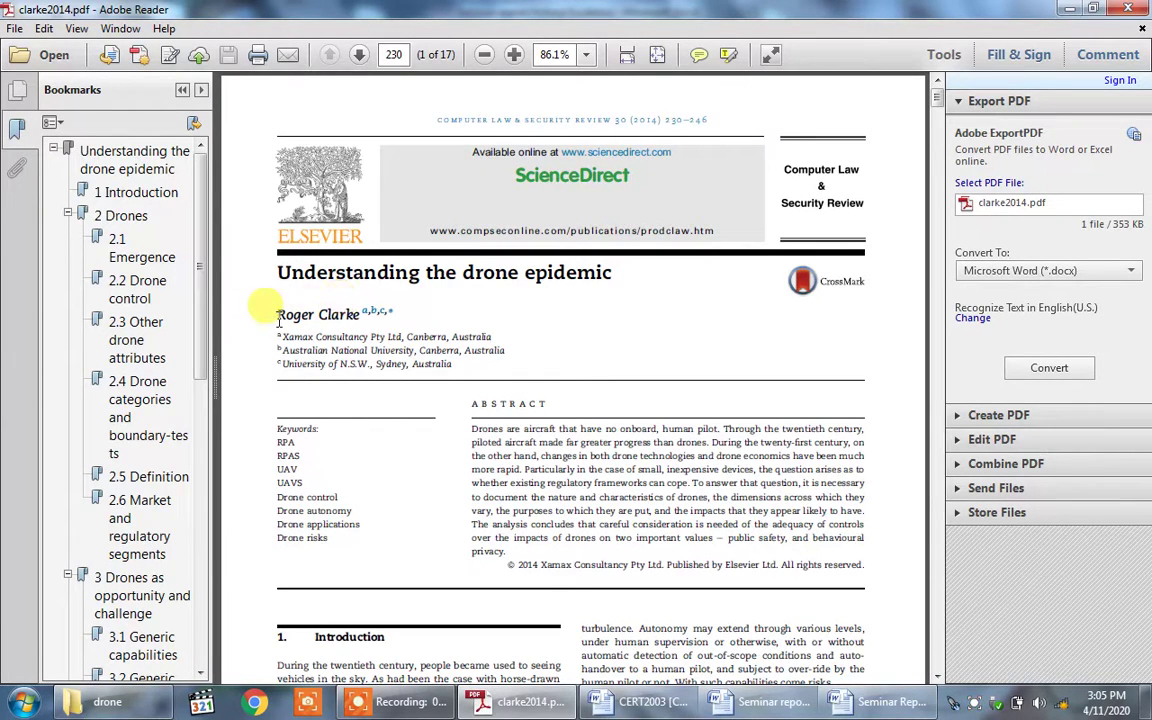
Step: Copy the article's author name into reference 3, followed by a comma
drag(276, 314, 355, 320)
right_click(343, 317)
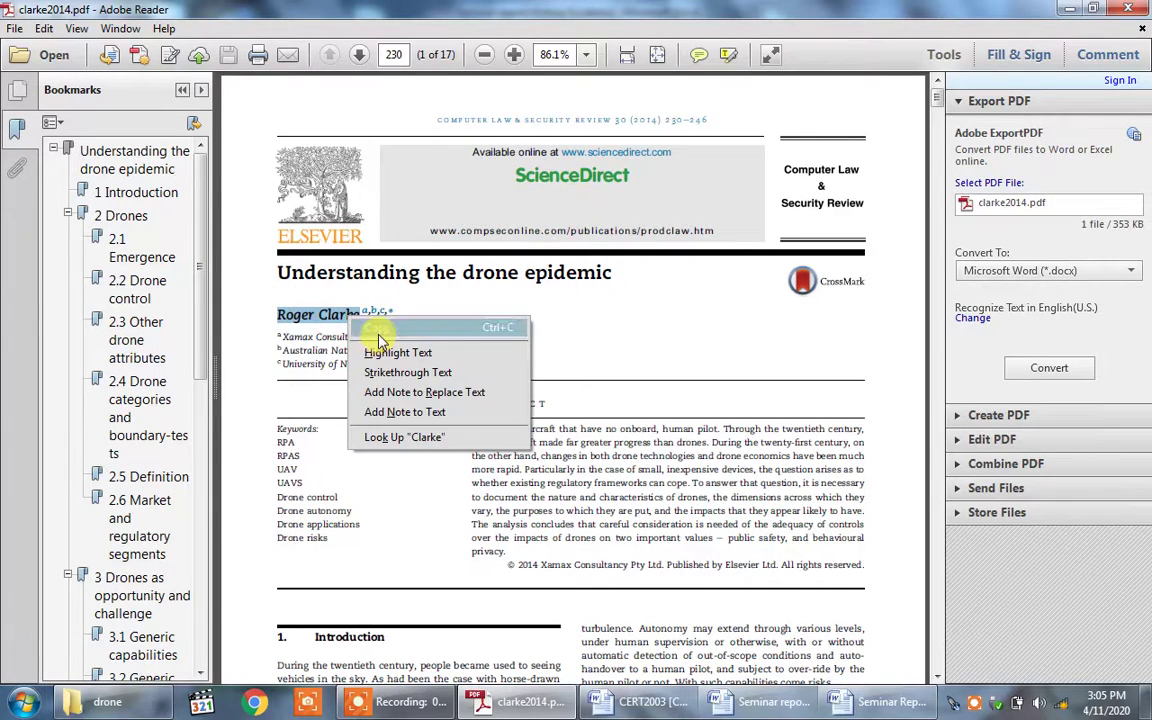
click(375, 328)
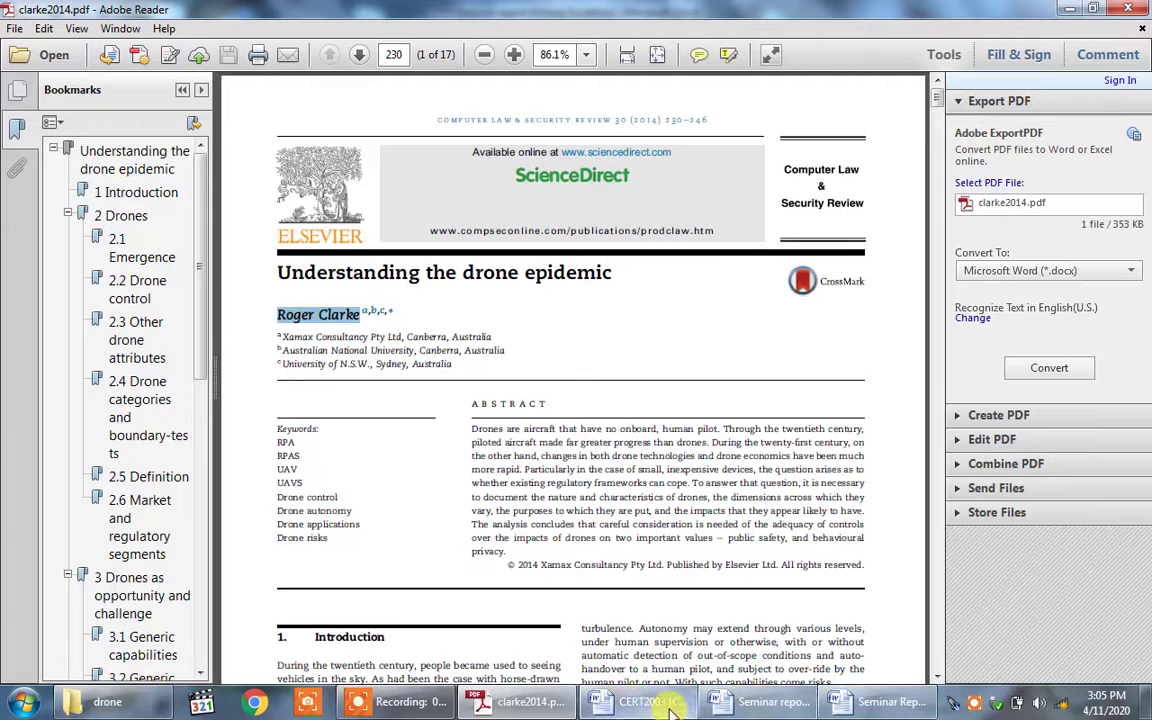
click(765, 706)
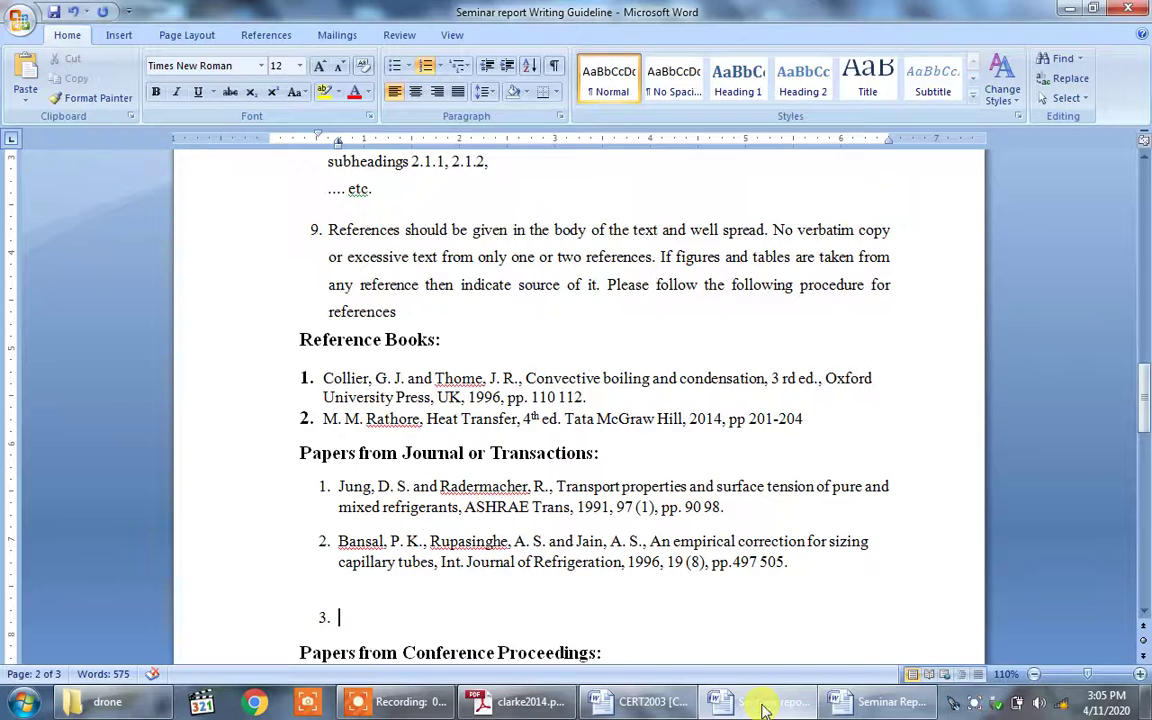
key(ctrl+v)
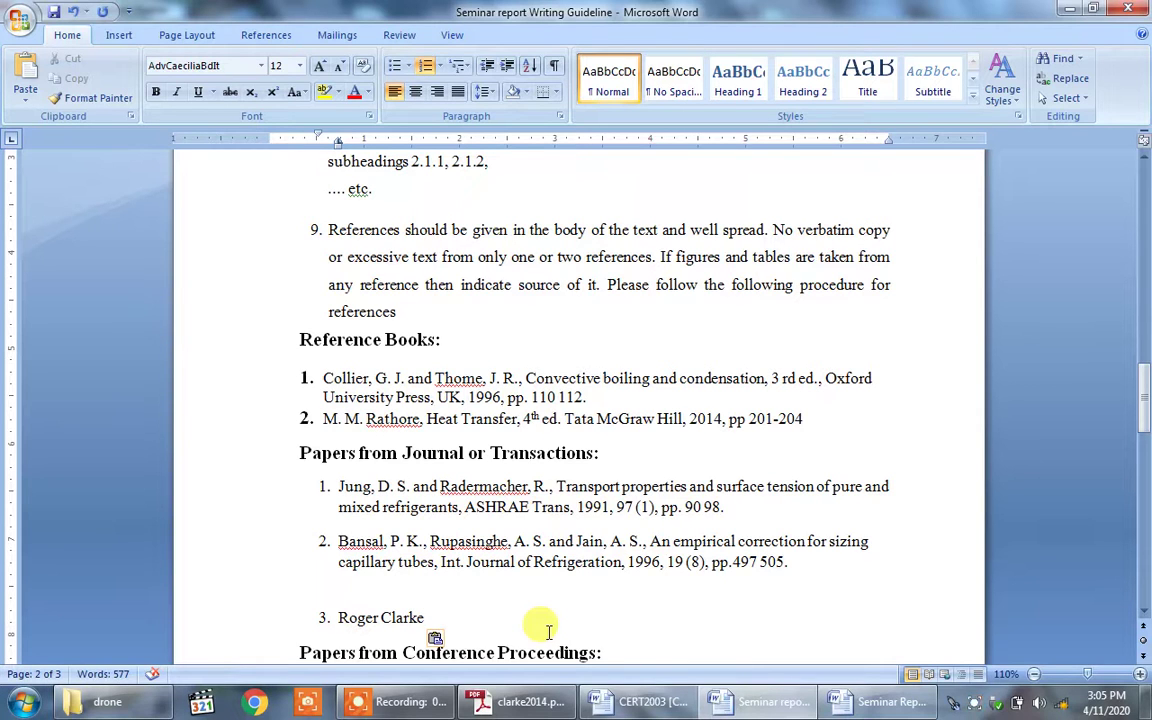
text(,)
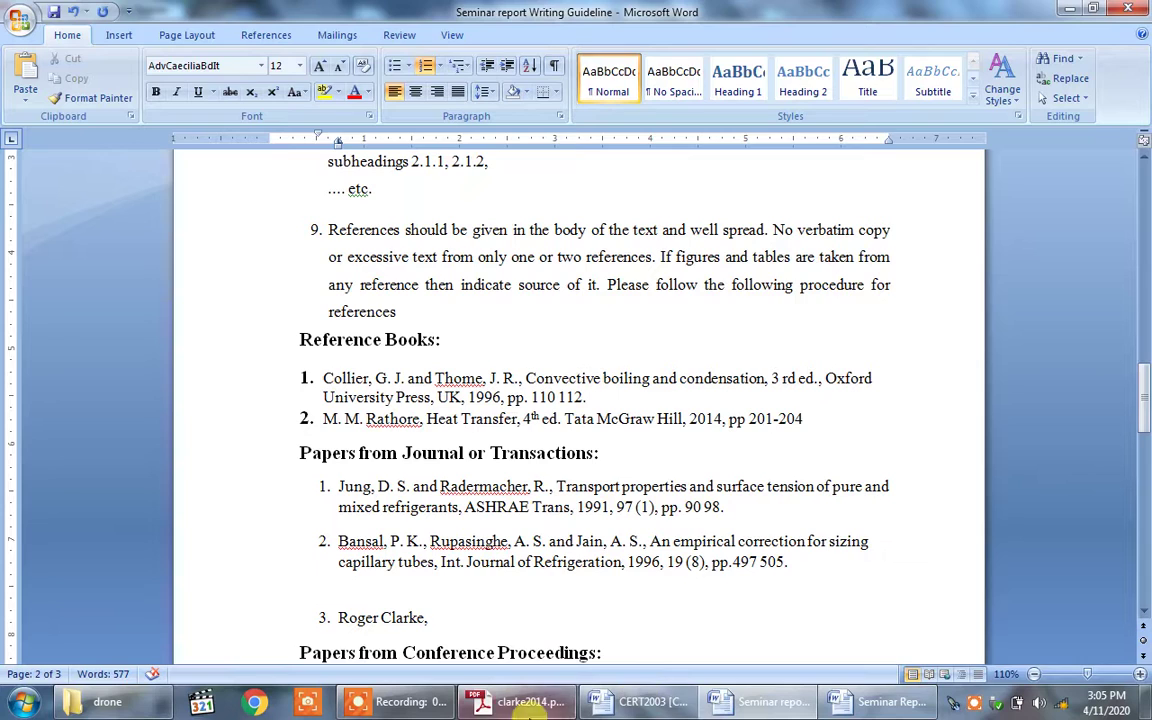
Step: Copy the title 'Understanding the drone epidemic' after the author name, followed by a comma
click(520, 704)
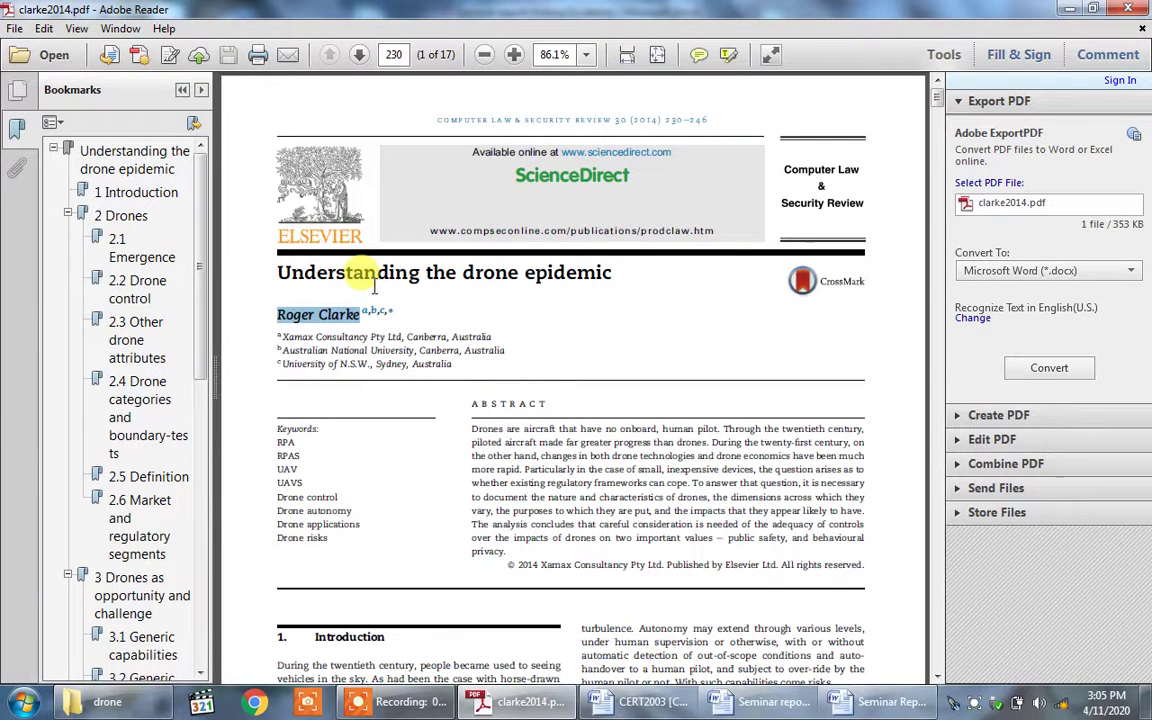
click(308, 281)
drag(268, 272, 562, 280)
right_click(563, 282)
click(580, 288)
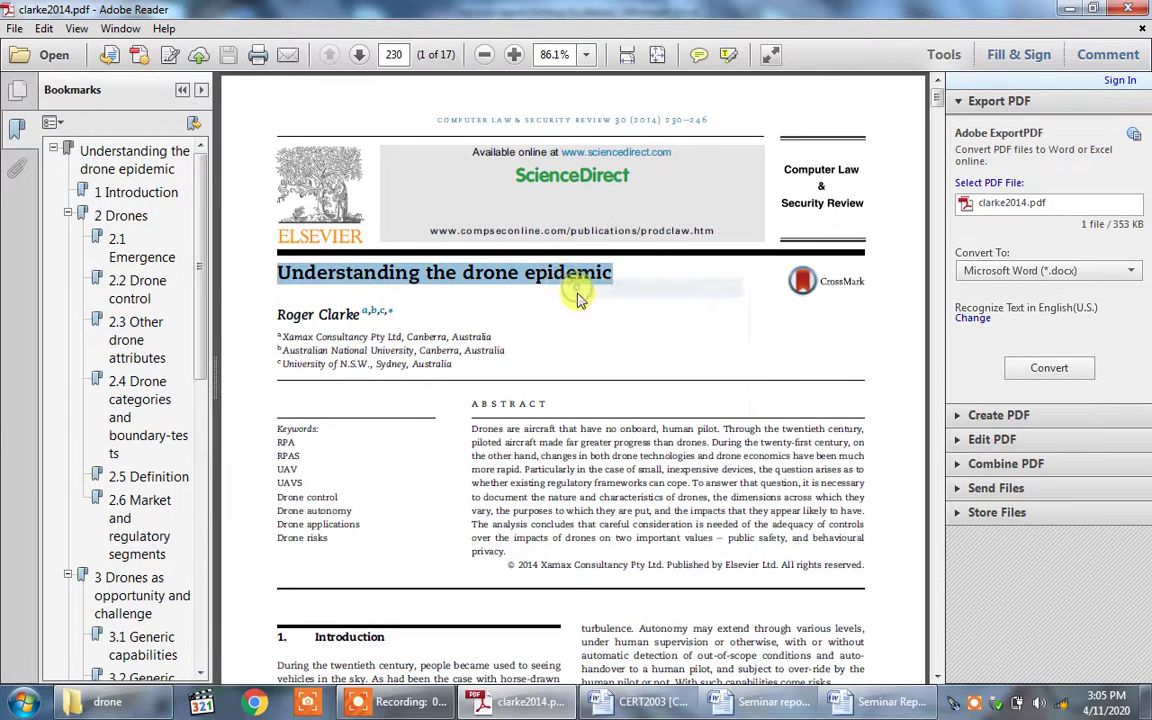
mouse_move(743, 706)
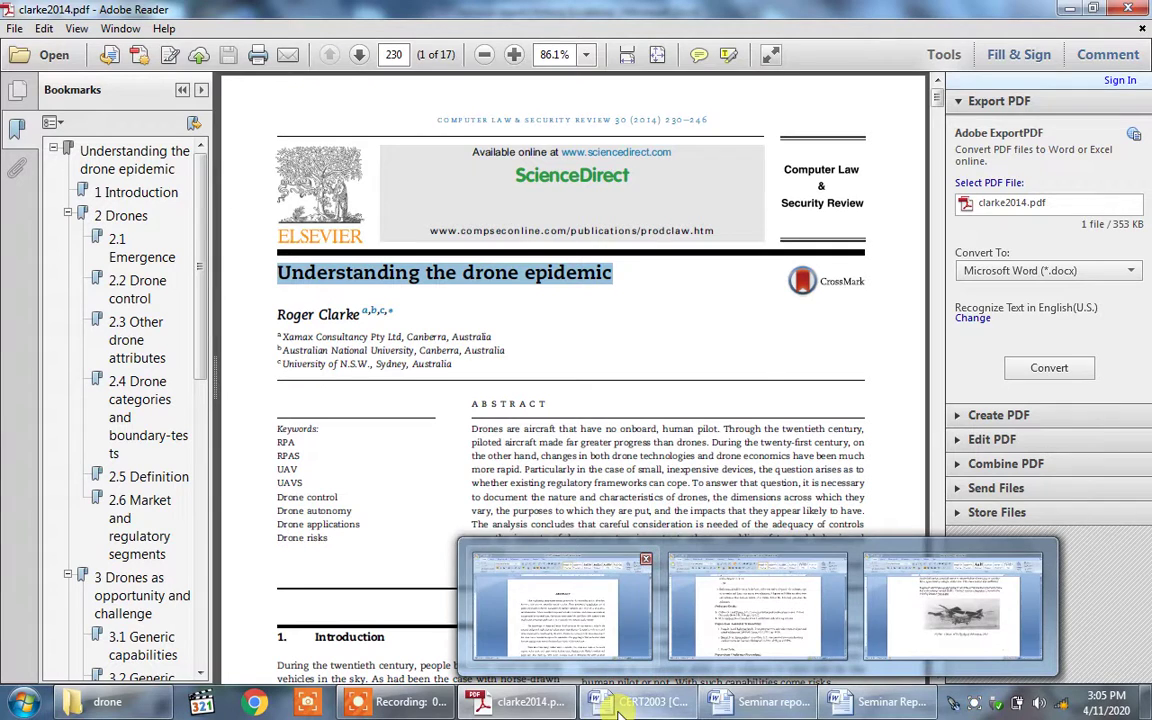
click(700, 640)
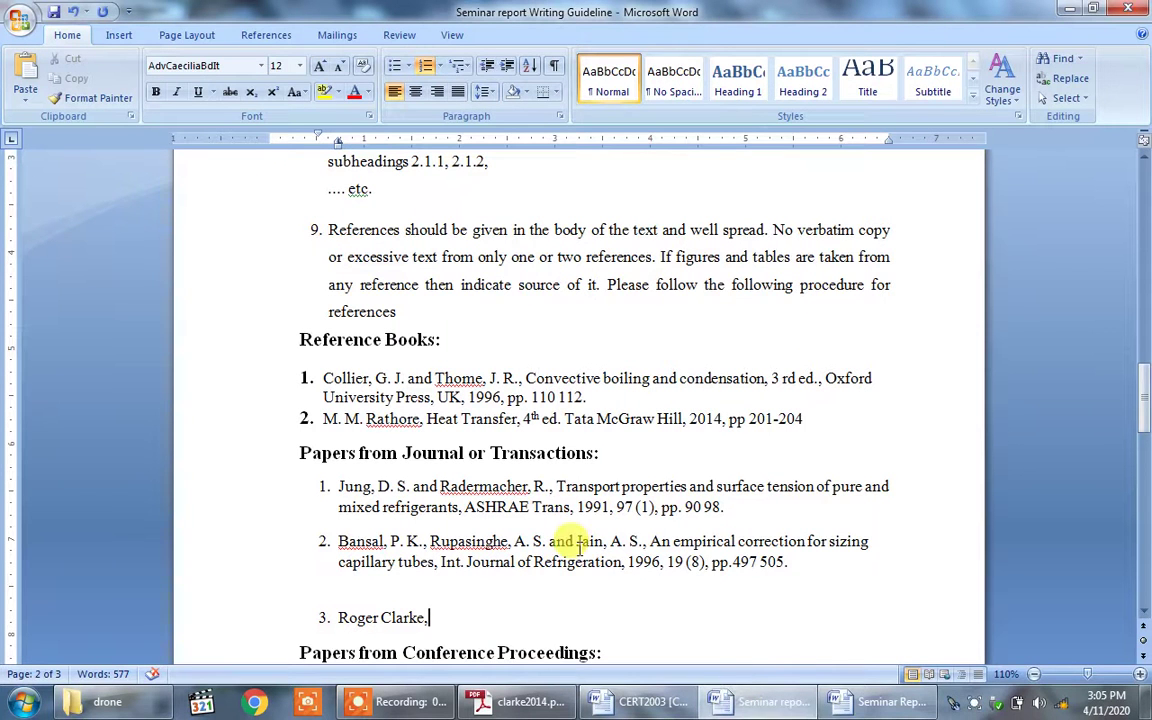
key(ctrl+v)
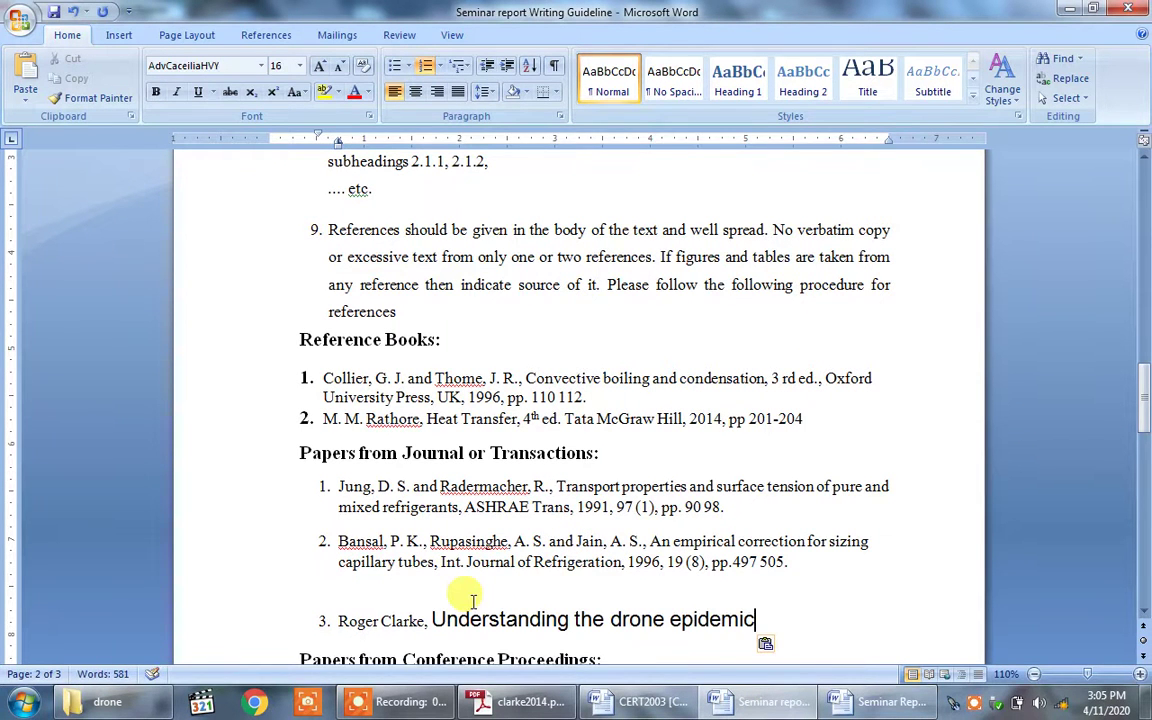
text(,)
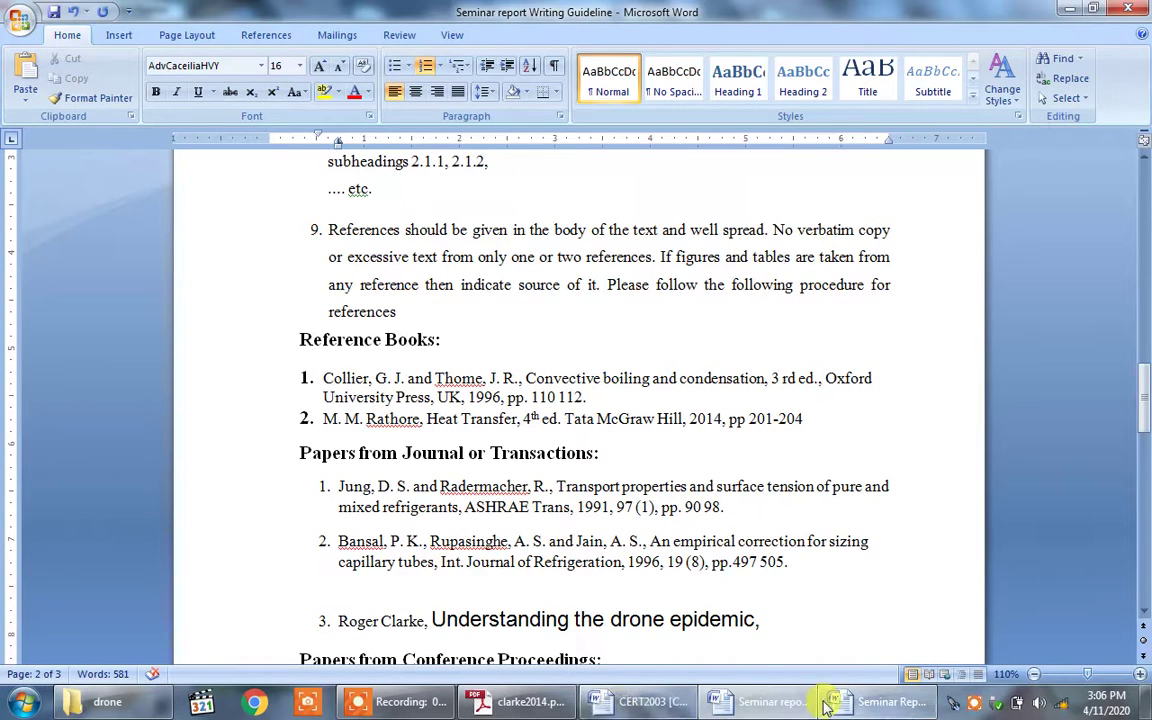
Step: Copy the PDF header line 'computer law & security review 30 (2014) 230e246' after the title
click(531, 703)
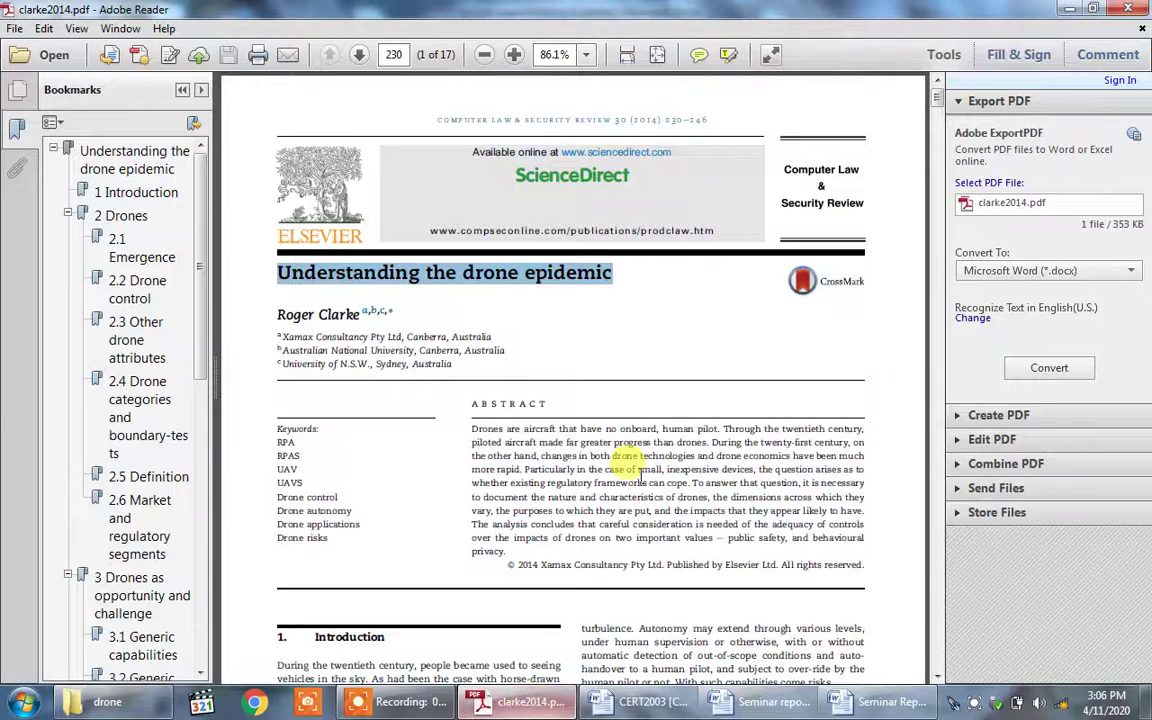
click(640, 314)
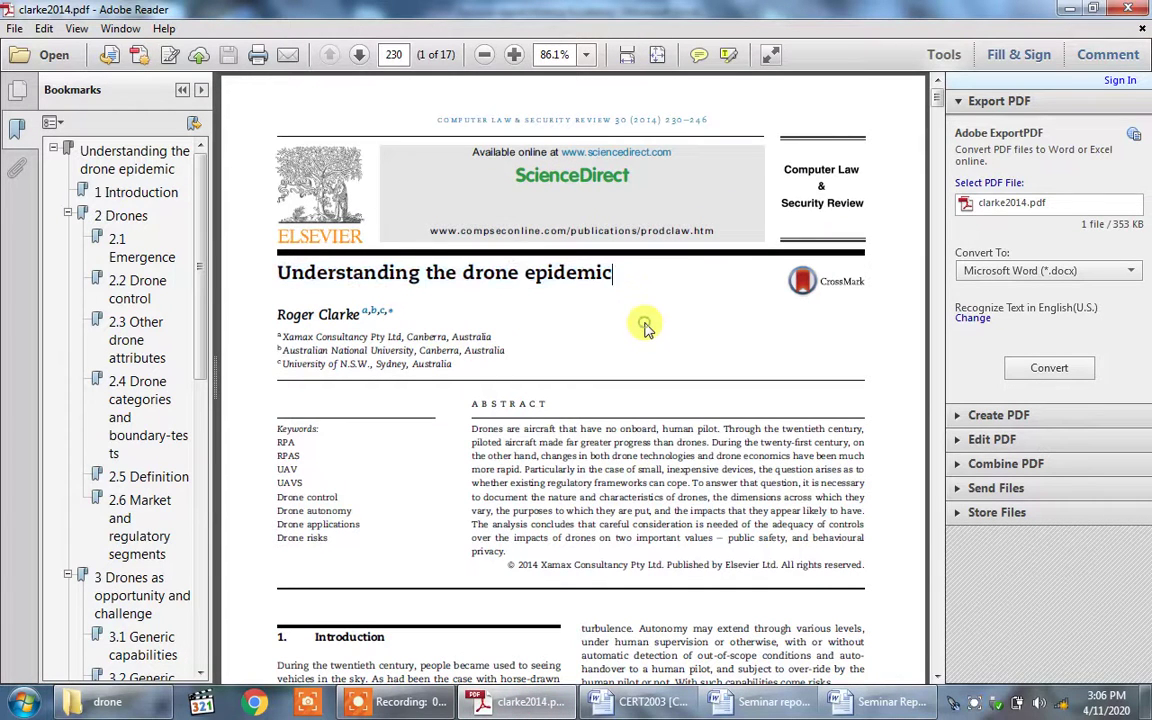
click(436, 124)
drag(462, 120, 707, 129)
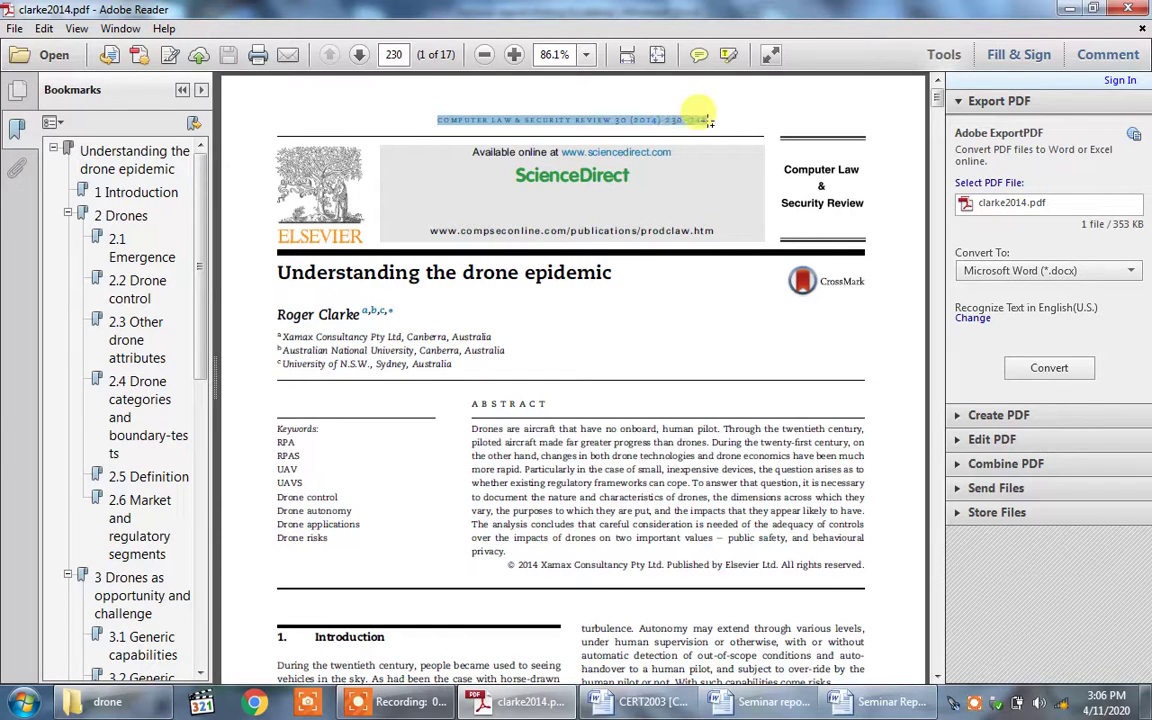
right_click(618, 124)
click(634, 135)
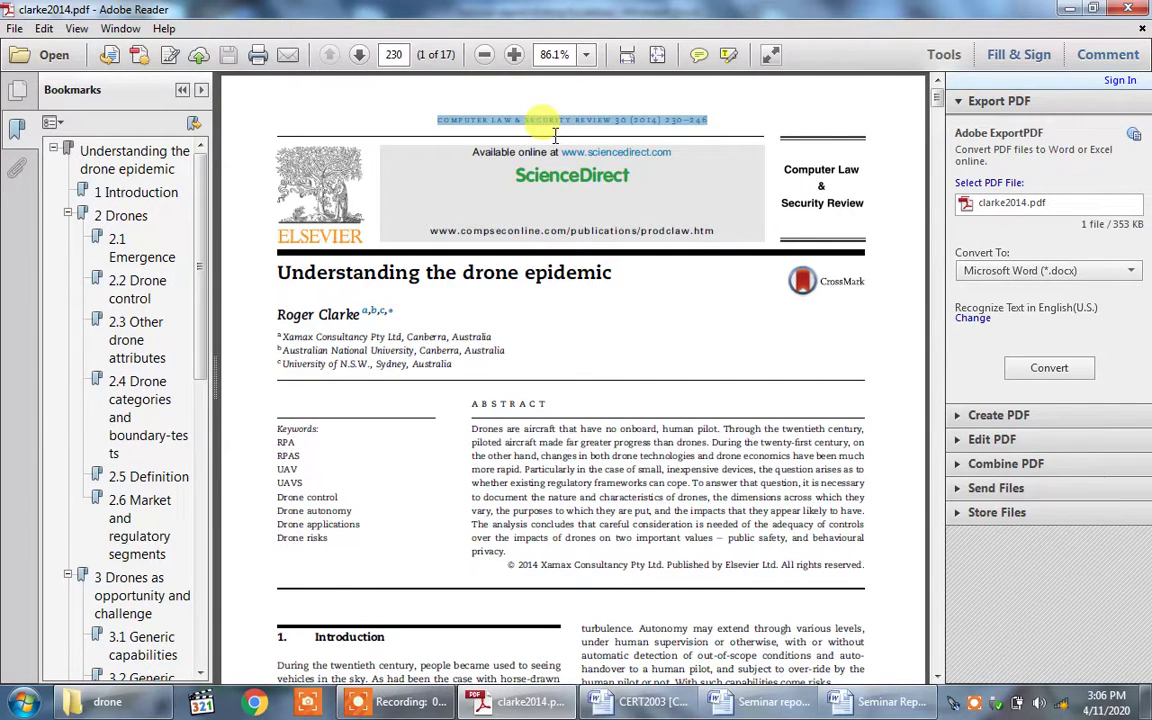
click(659, 302)
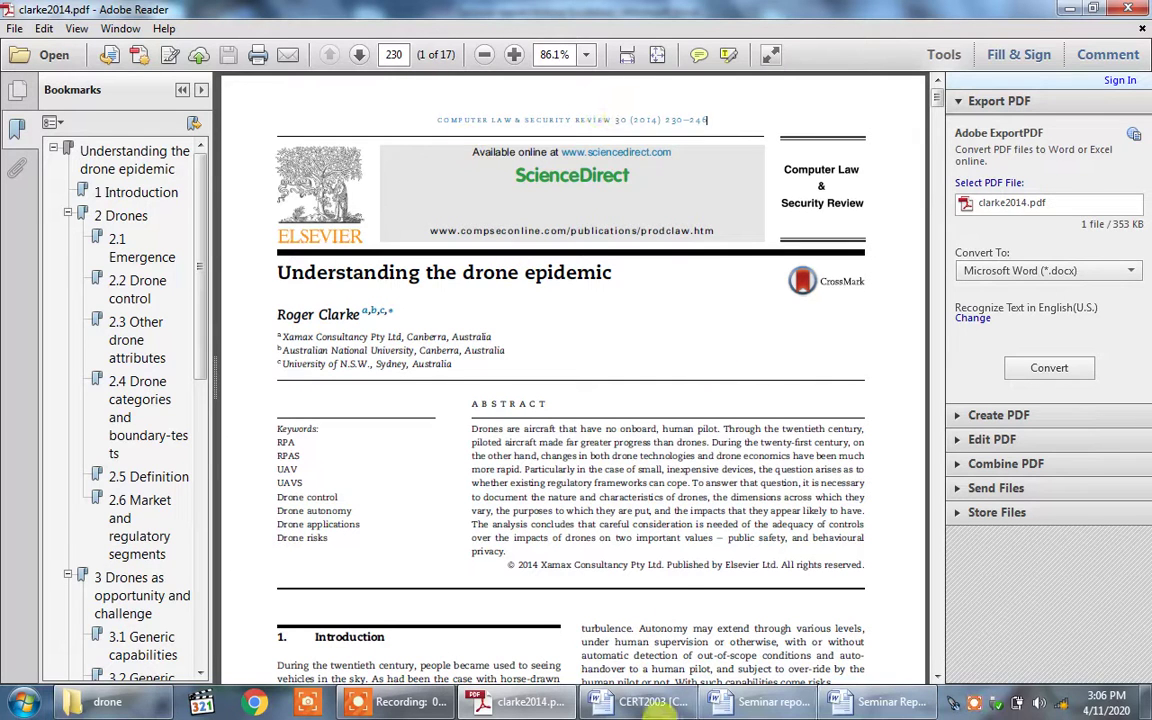
click(625, 630)
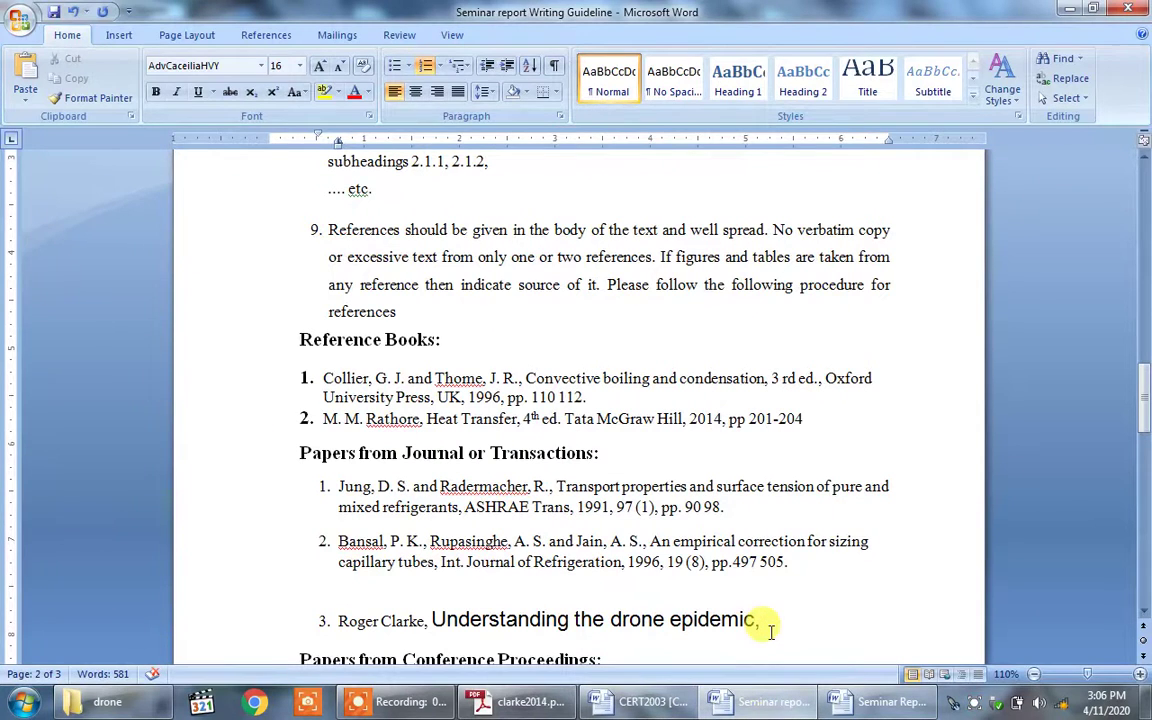
key(ctrl+v)
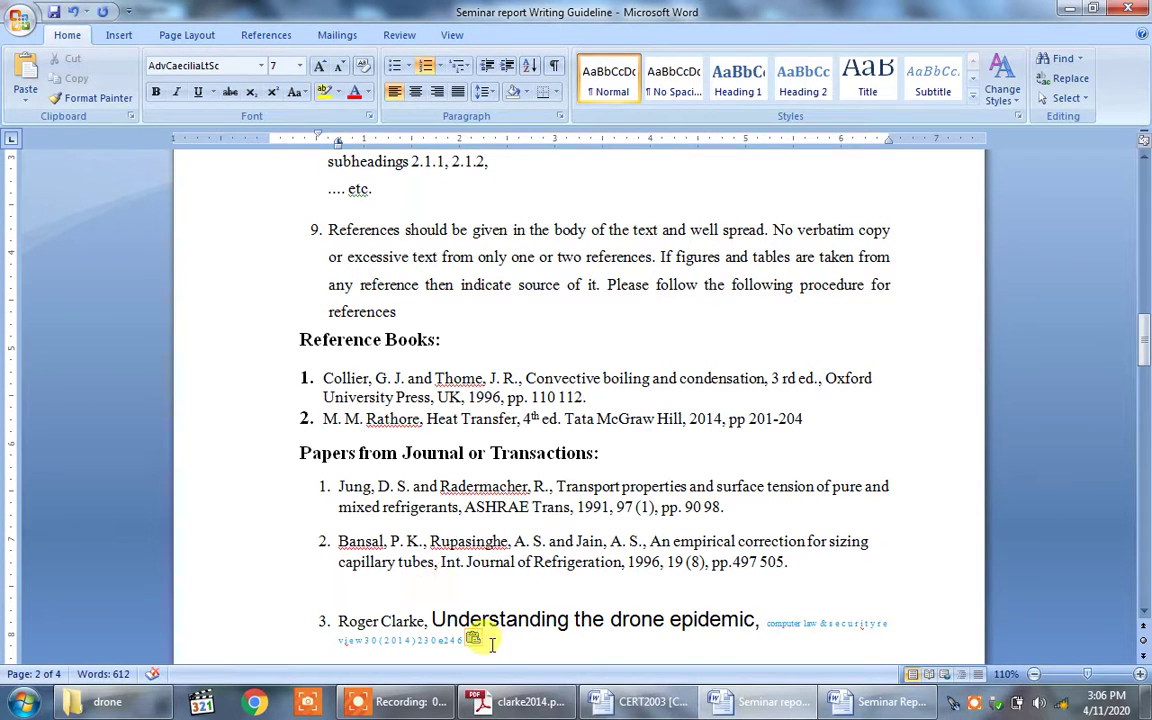
Step: Format reference 3 as 12 pt Times New Roman, Capitalize Each Word, automatic colour, justified
triple_click(405, 621)
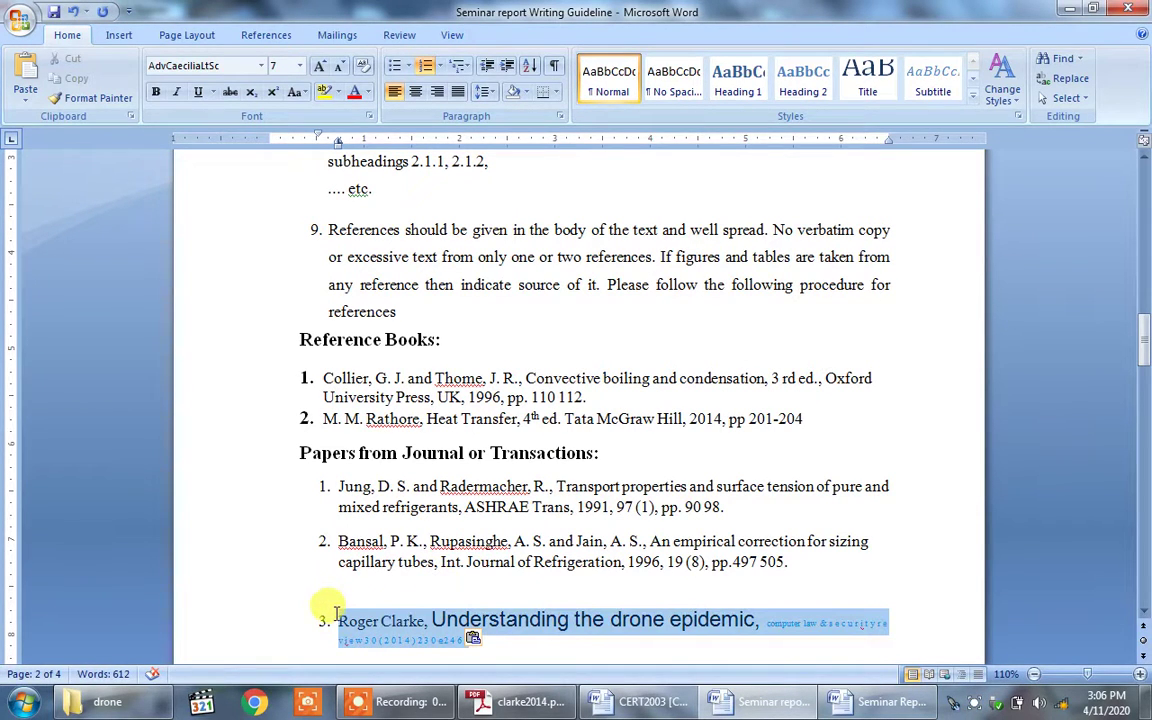
click(260, 66)
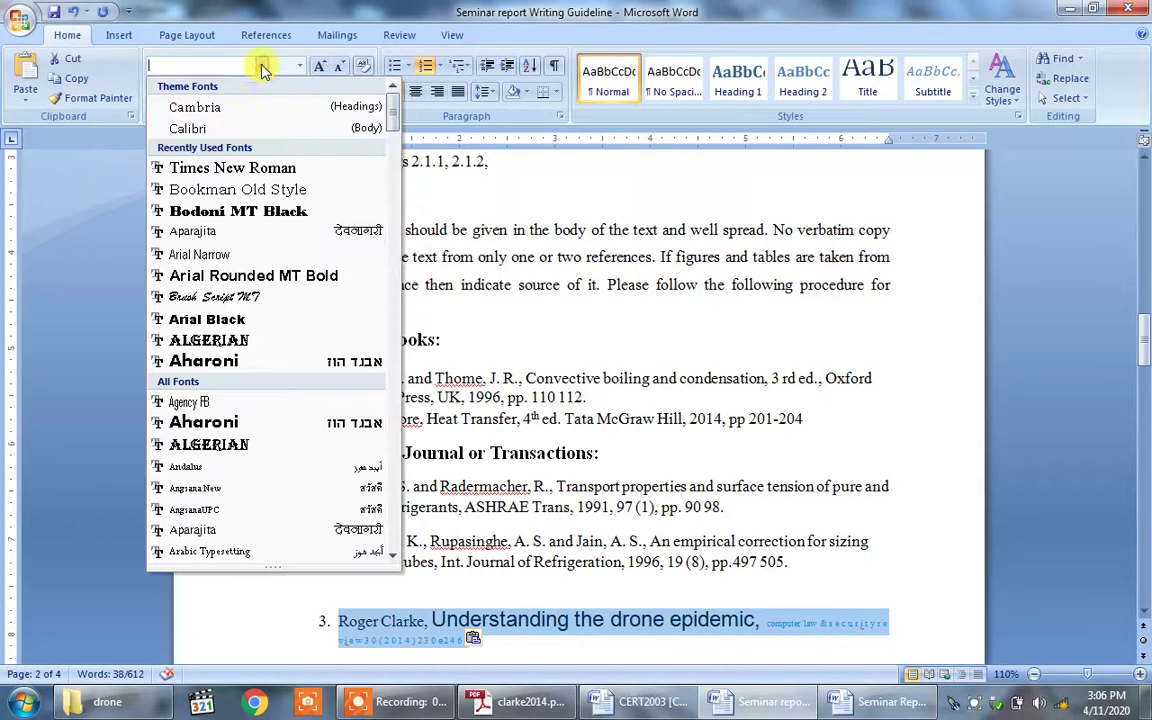
click(268, 172)
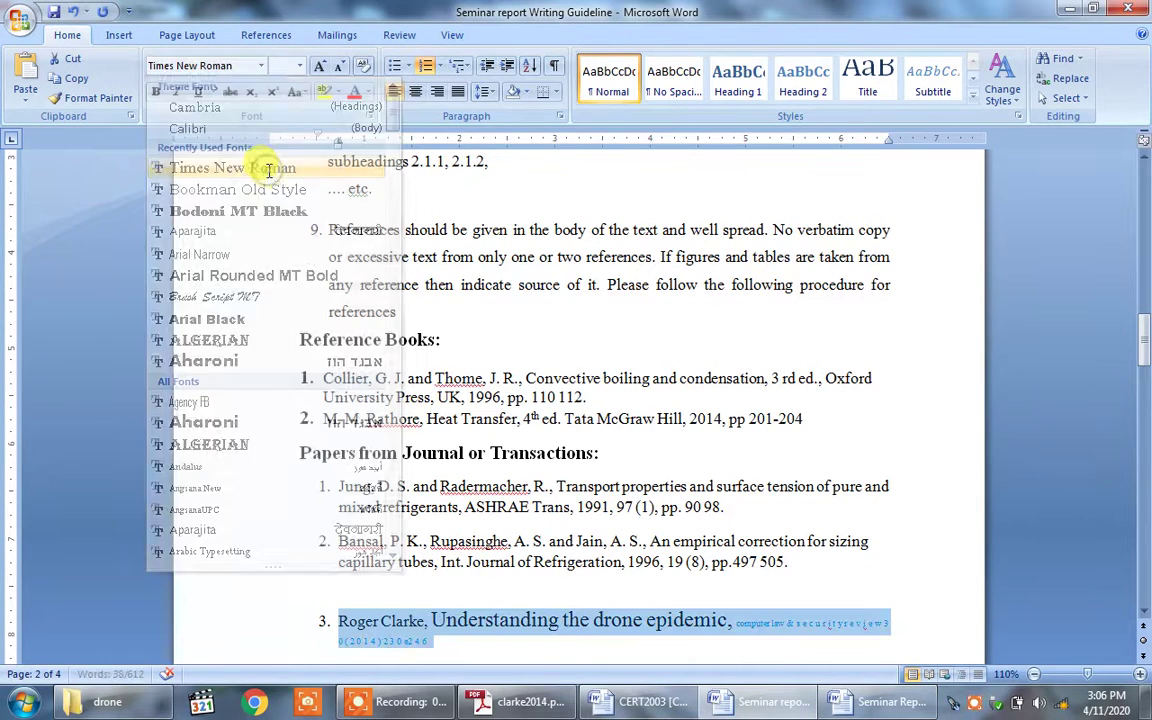
click(300, 66)
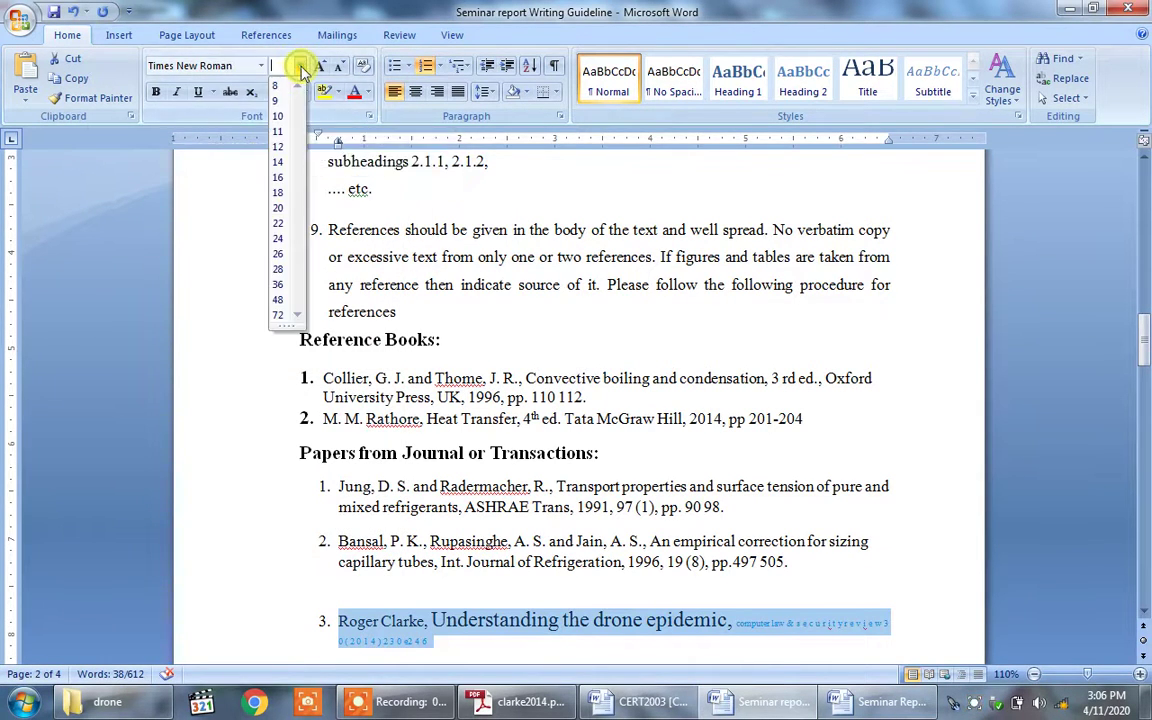
click(283, 152)
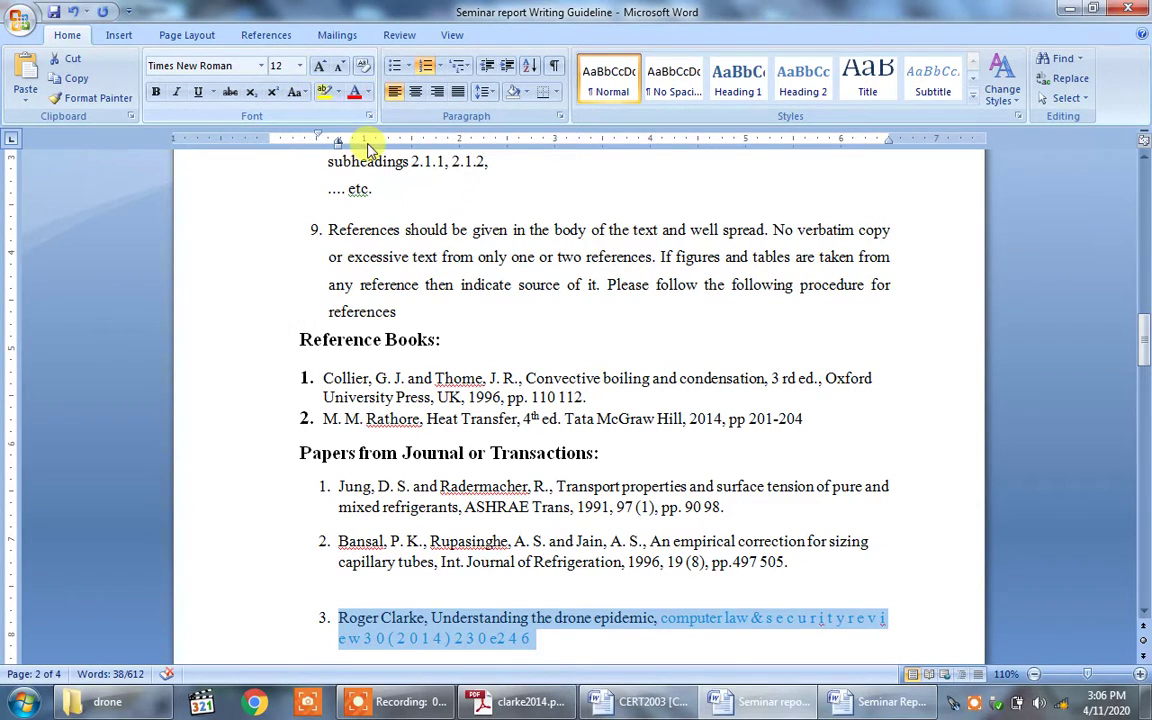
click(298, 92)
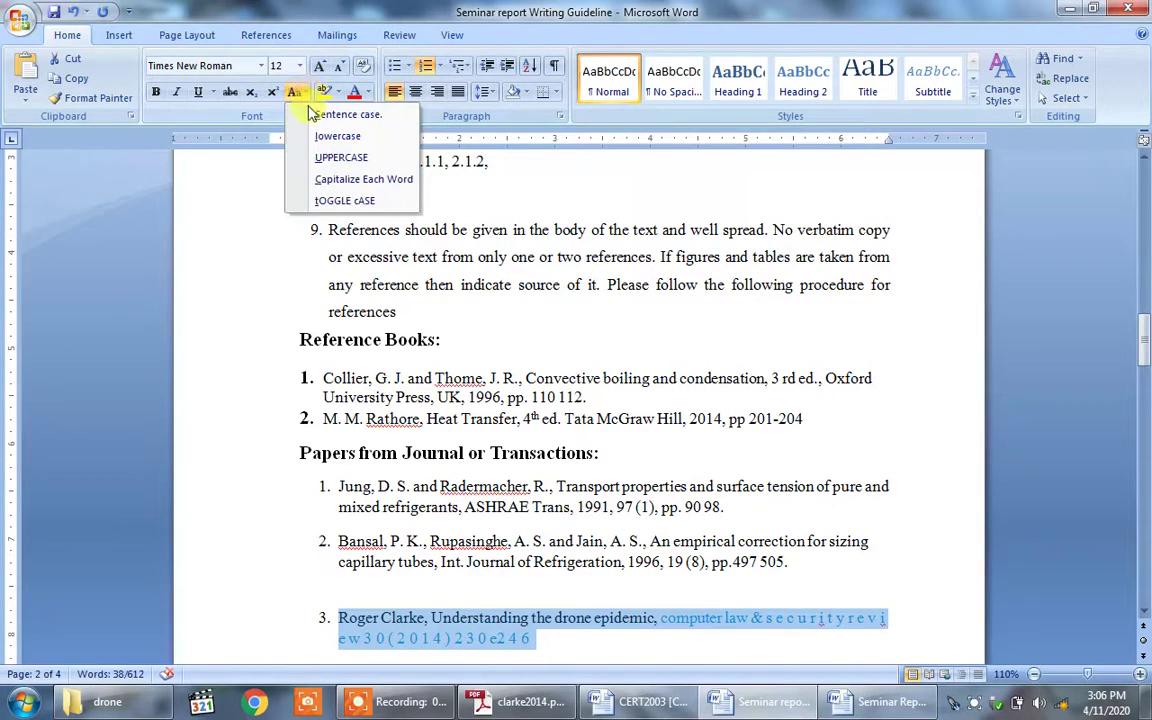
click(330, 179)
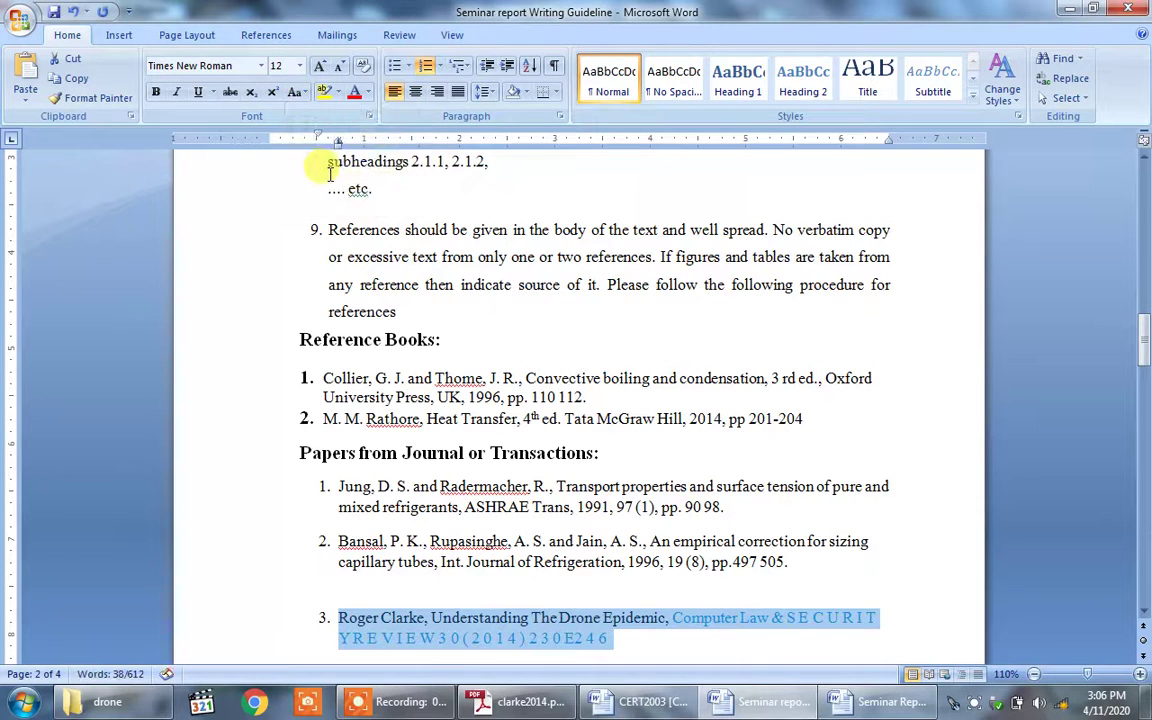
click(368, 92)
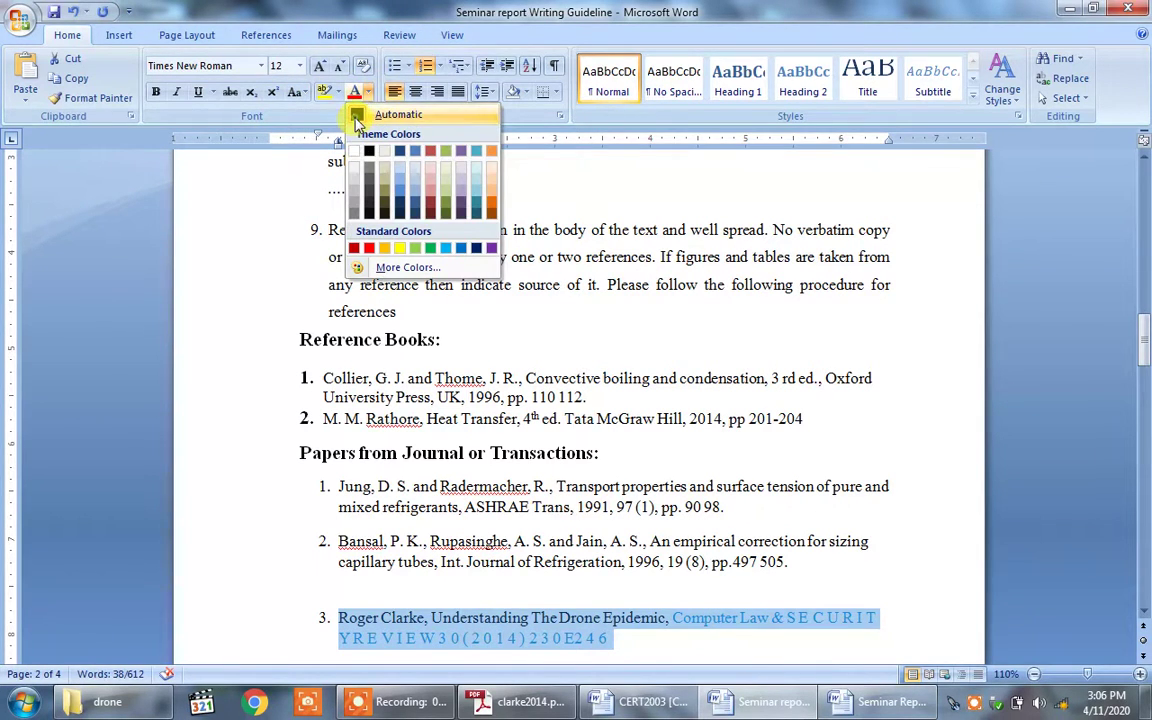
click(357, 118)
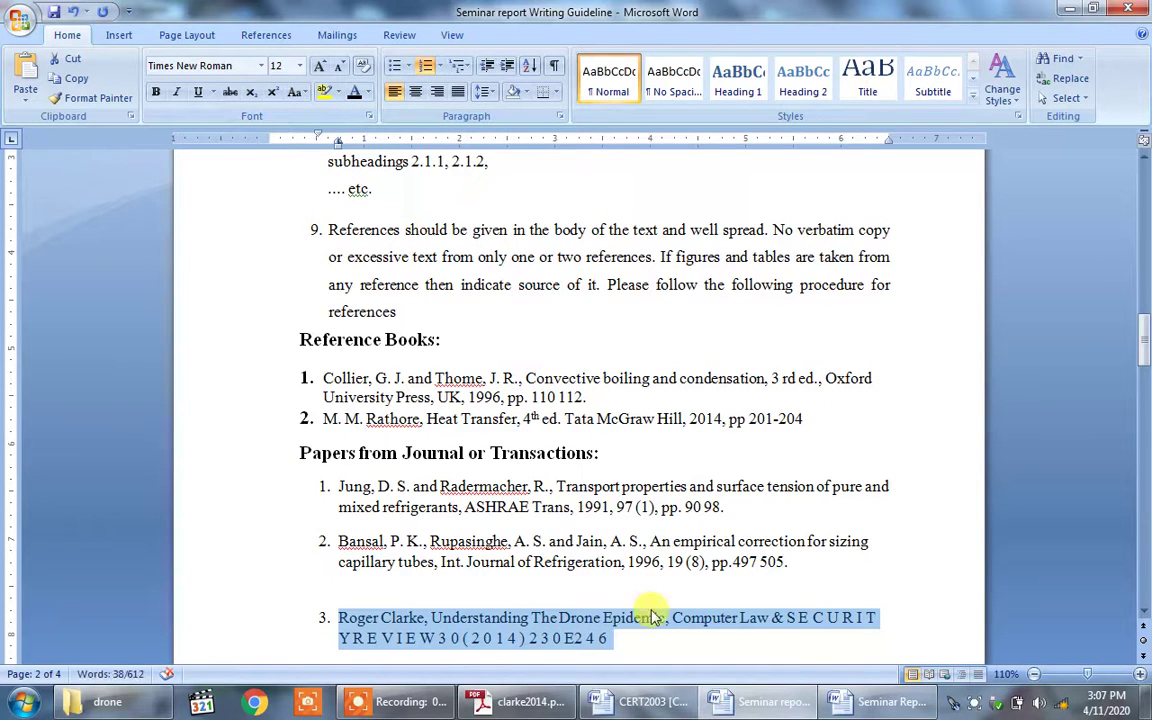
click(455, 92)
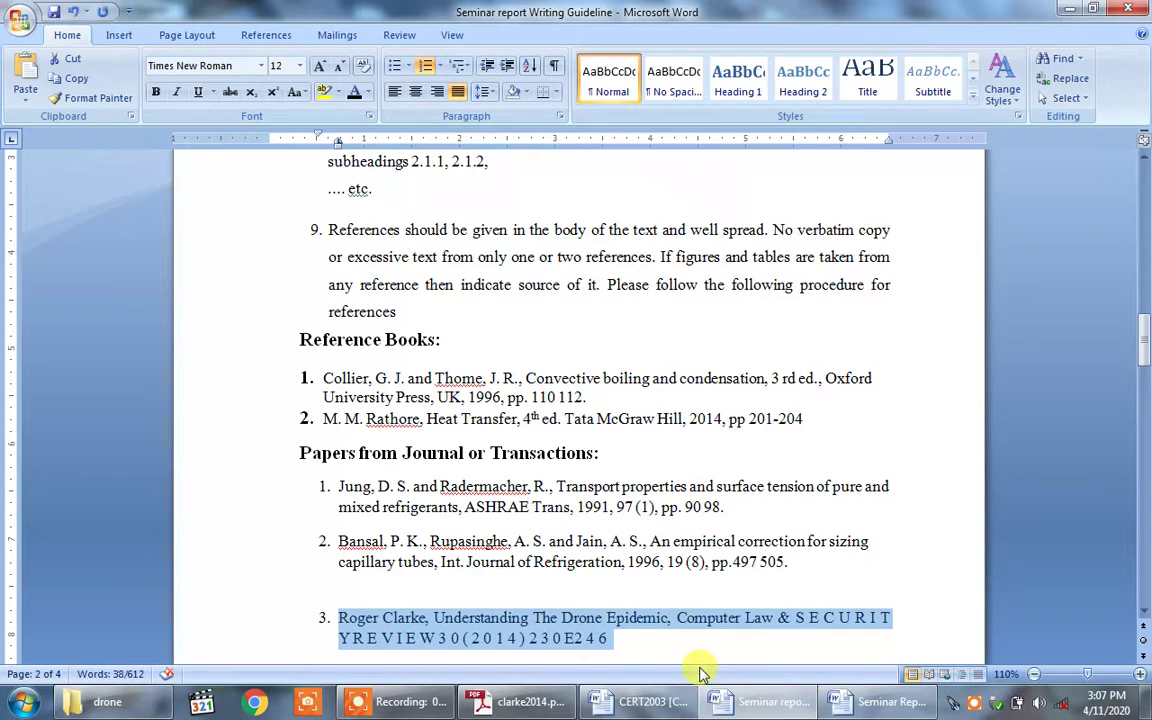
click(670, 631)
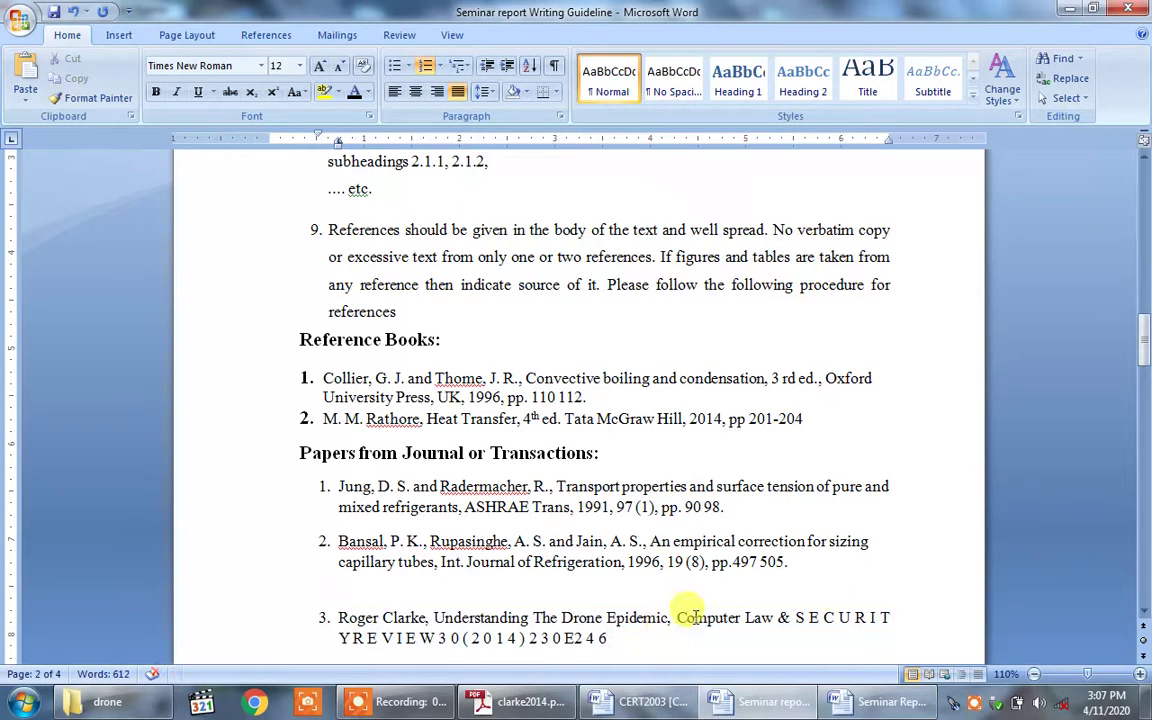
Step: Close up the spaced letters of 'SECURITY' in reference 3 and add an empty item 4
click(812, 619)
key(BackSpace)
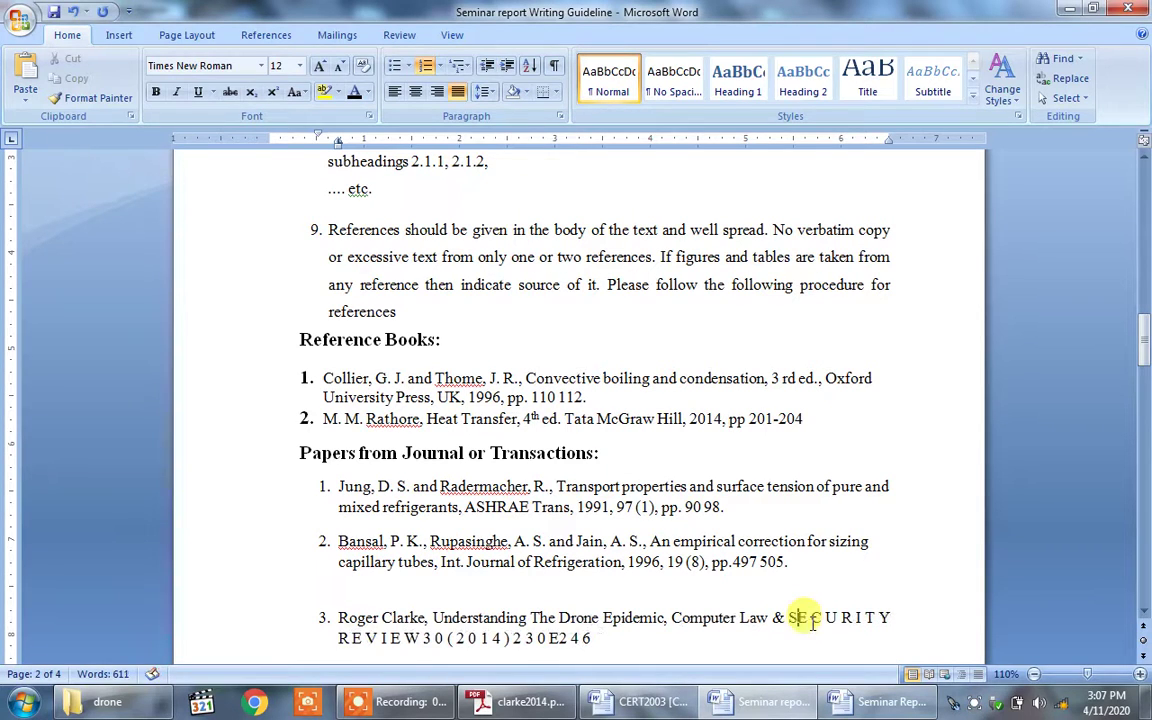
click(812, 619)
key(BackSpace)
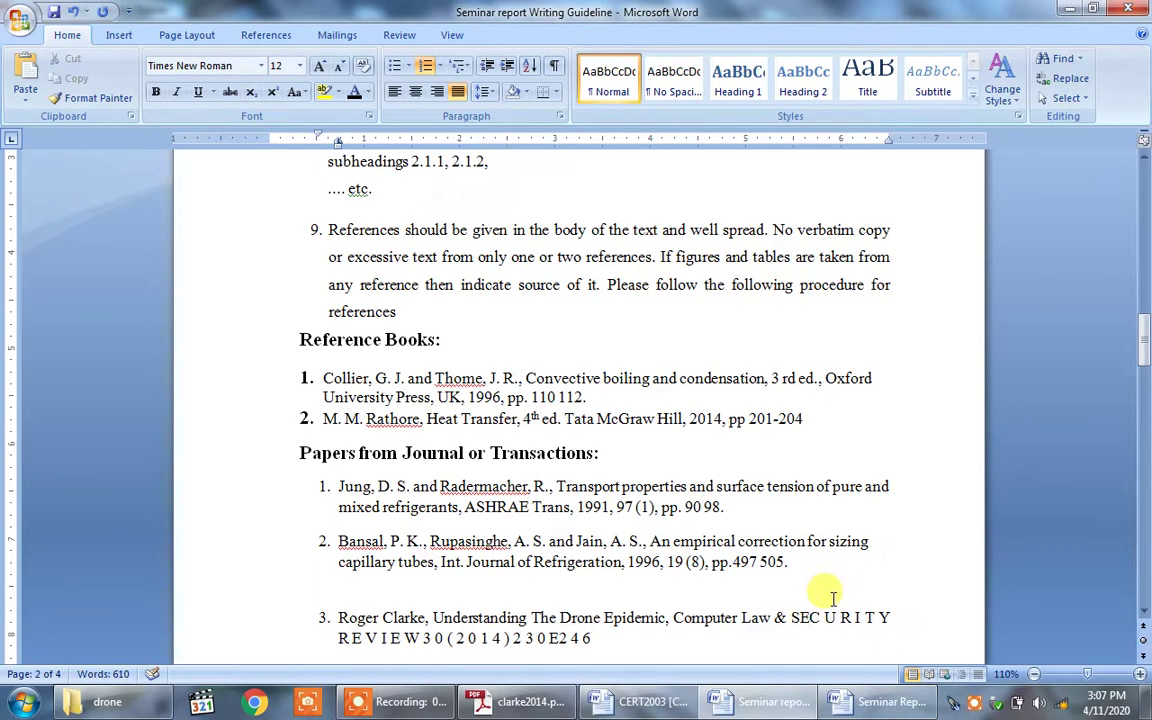
click(829, 619)
key(BackSpace)
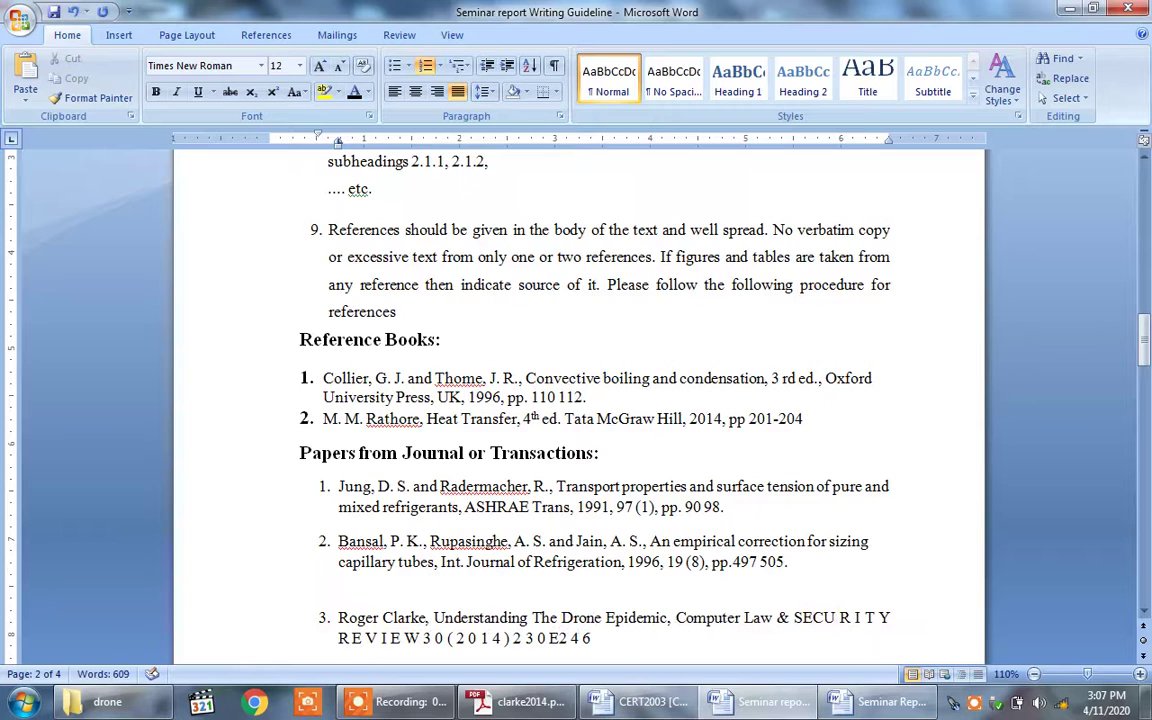
click(838, 619)
key(BackSpace)
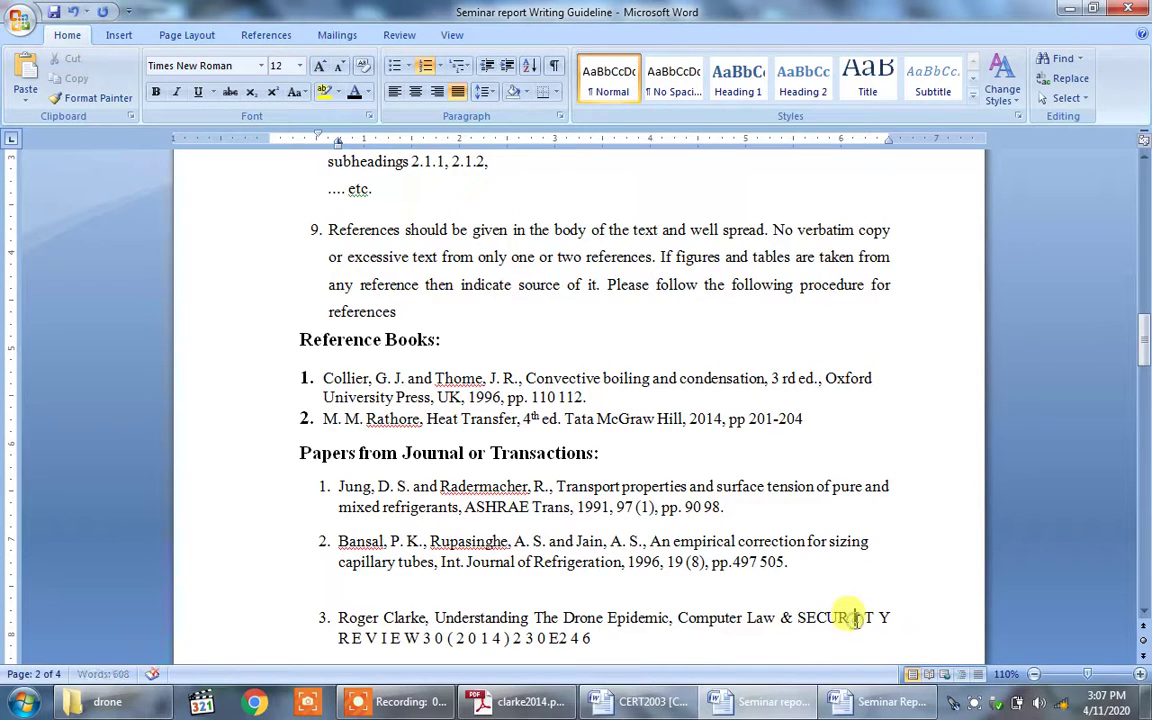
click(850, 619)
key(BackSpace)
click(853, 618)
key(BackSpace)
click(856, 618)
key(BackSpace)
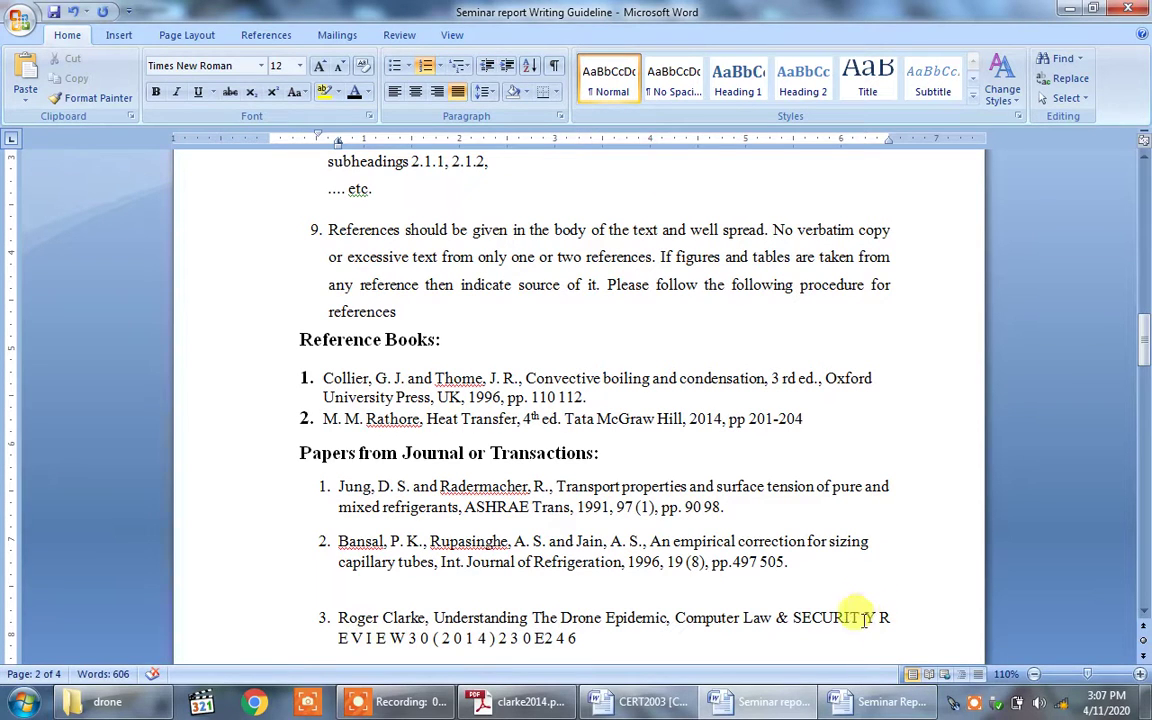
click(864, 618)
key(BackSpace)
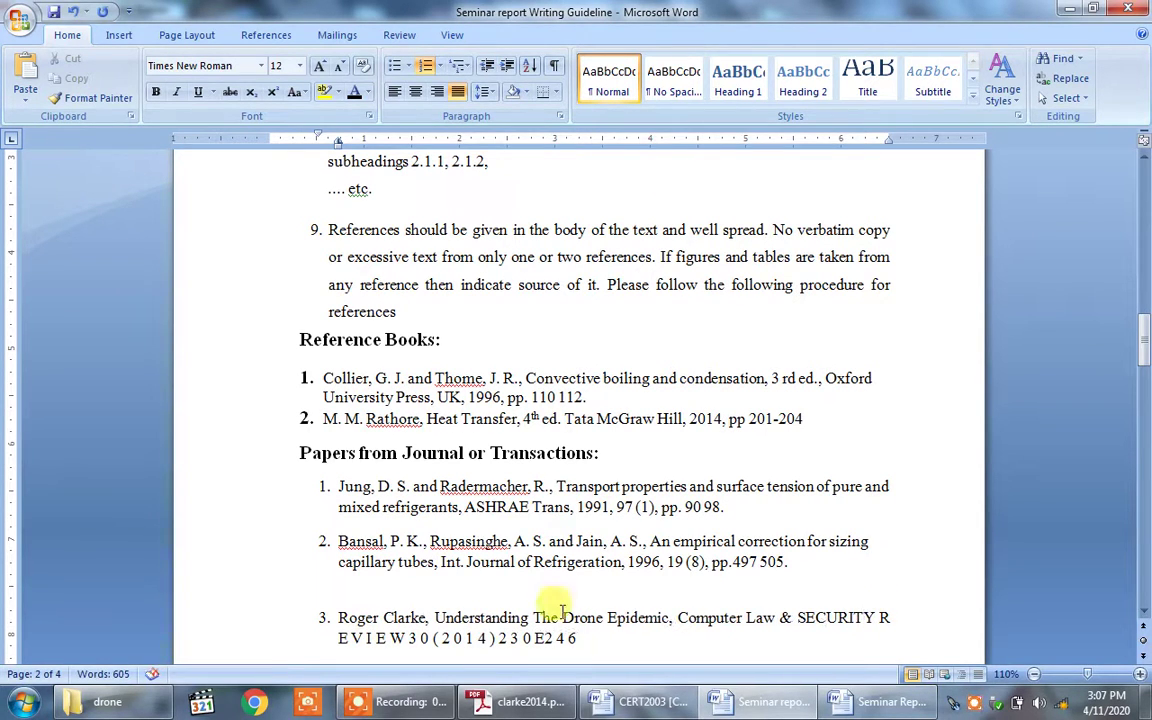
click(582, 641)
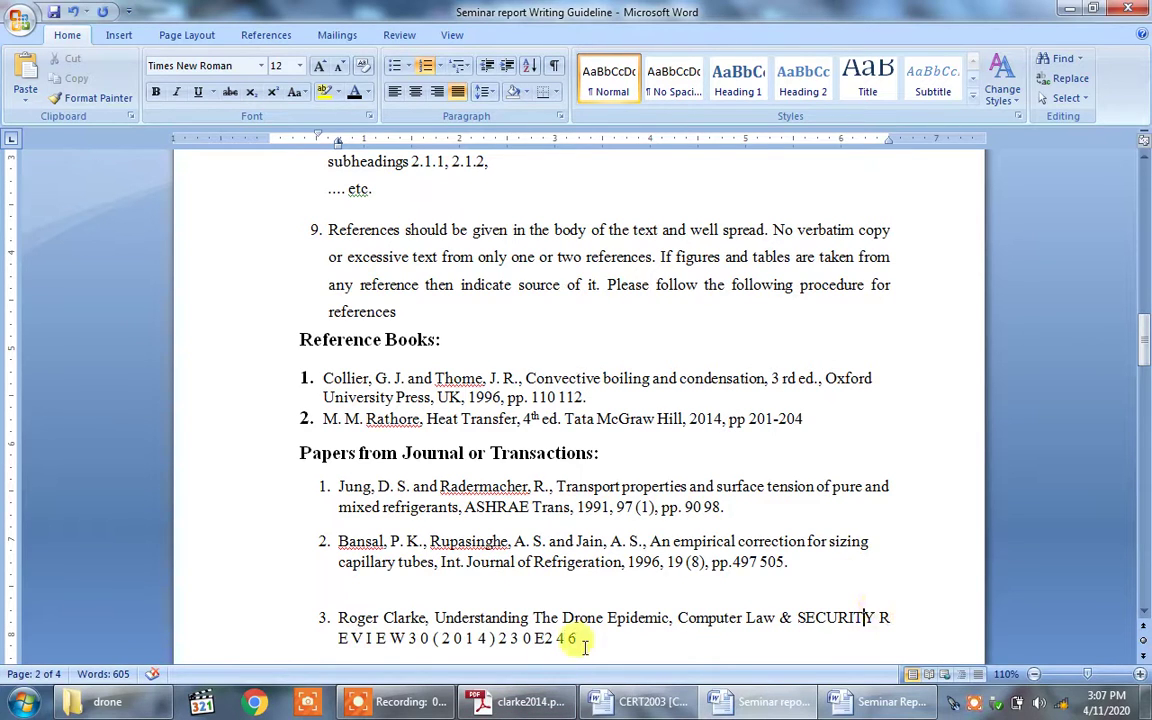
key(Return)
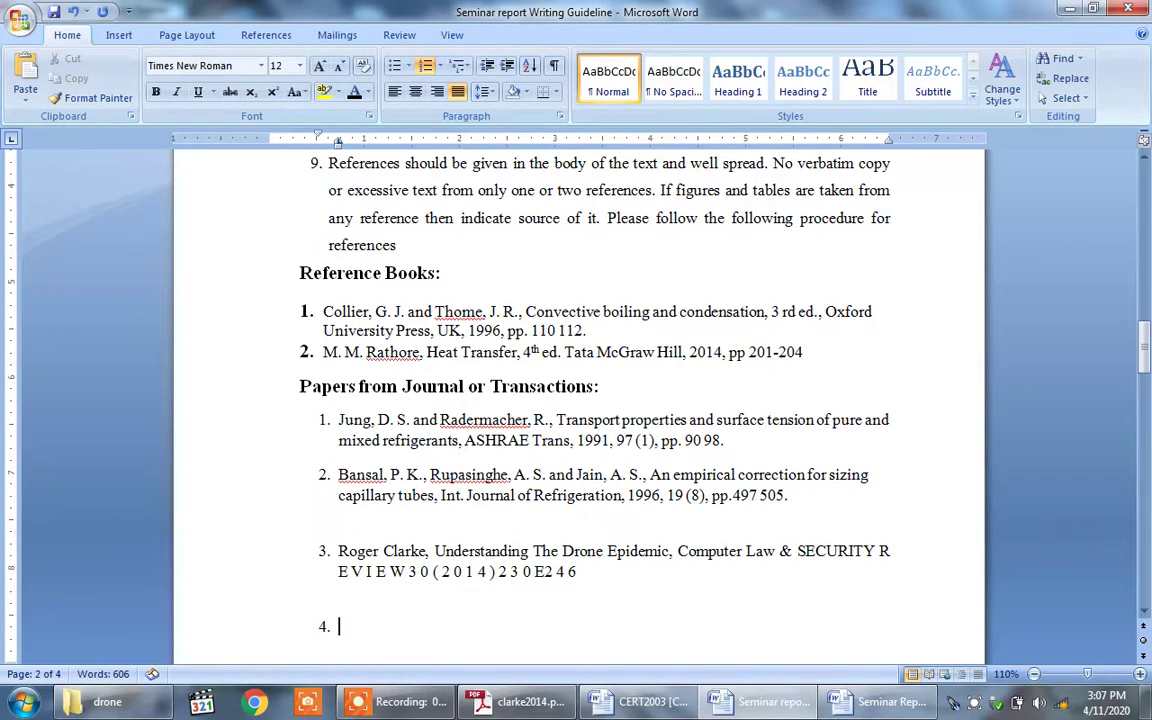
Step: Copy reference 3's author and title into item 4, then return to clarke2014.pdf
drag(339, 549, 429, 553)
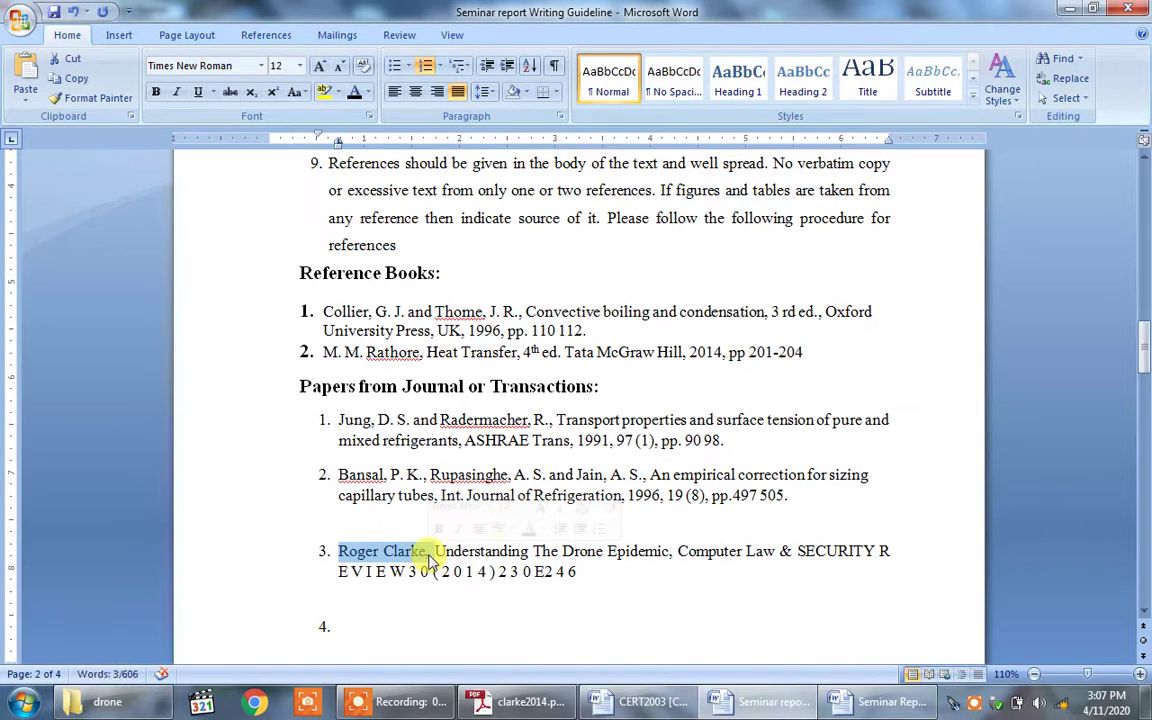
click(483, 551)
drag(340, 549, 673, 560)
key(ctrl+c)
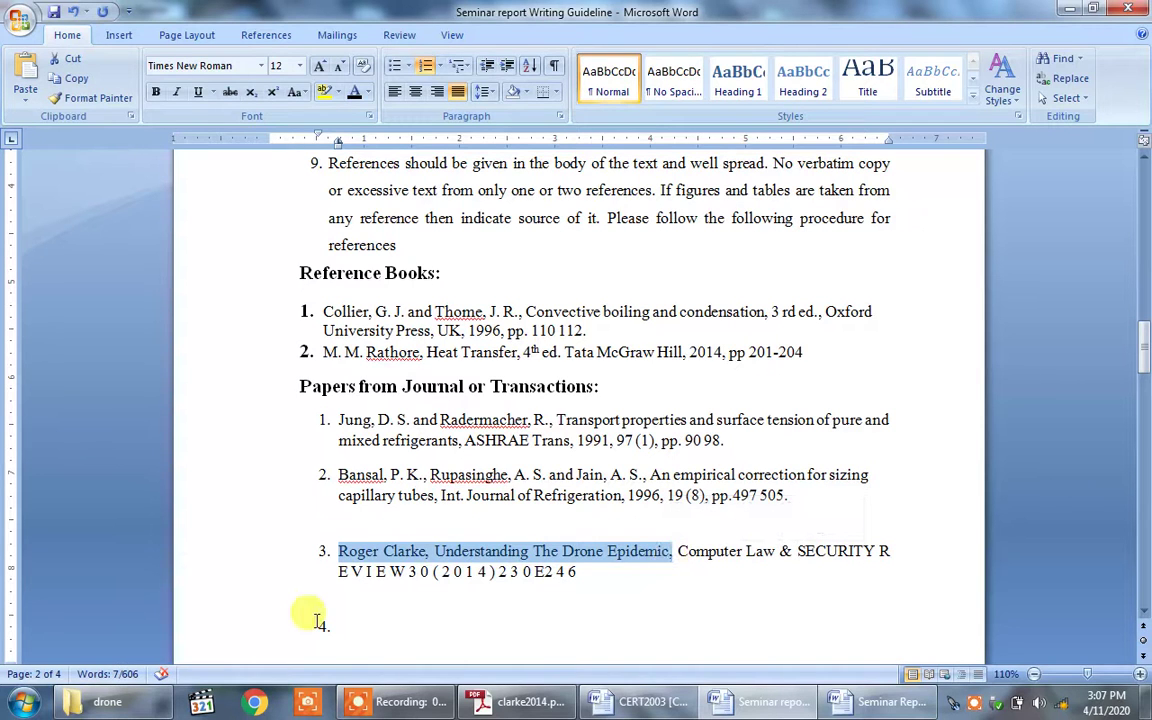
click(341, 626)
key(ctrl+v)
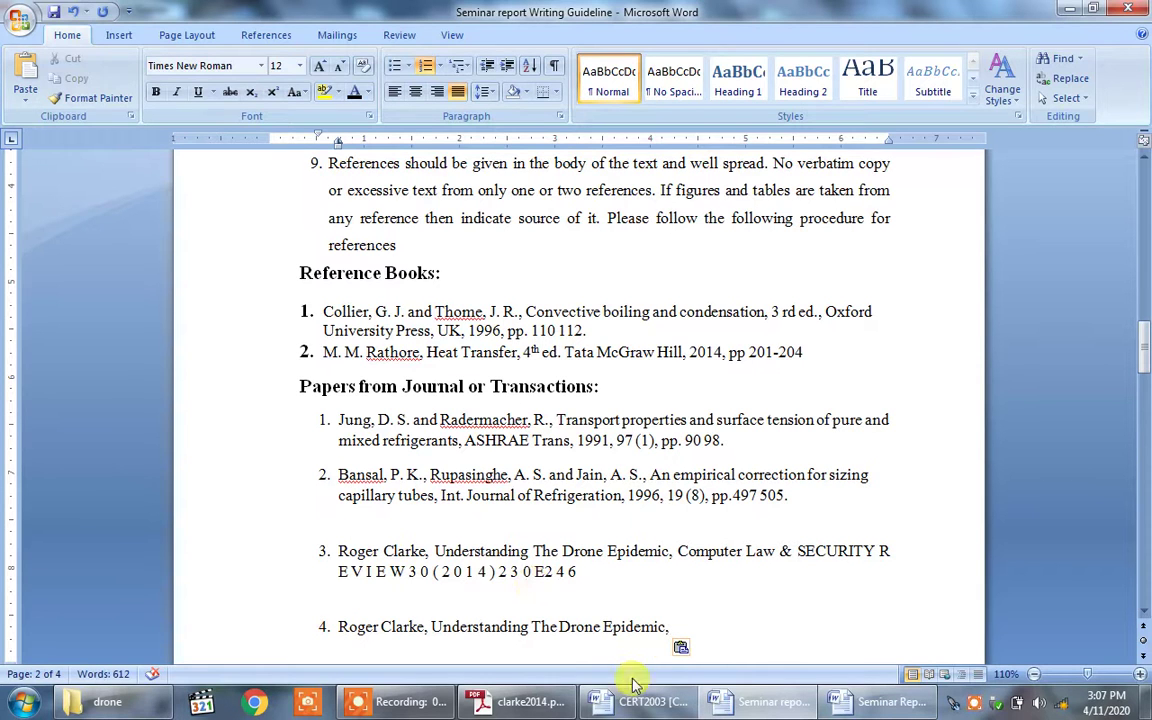
click(515, 704)
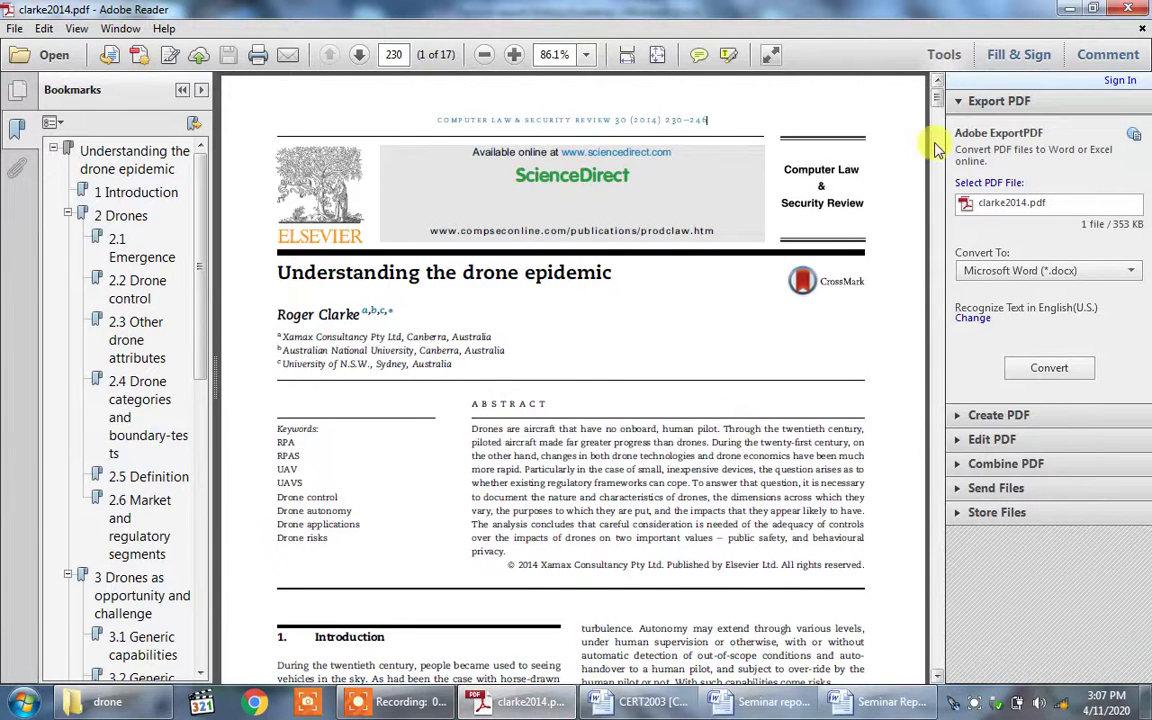
Step: Copy the article's footnote DOI link and bring back the Seminar report Writing Guideline
drag(937, 97, 940, 138)
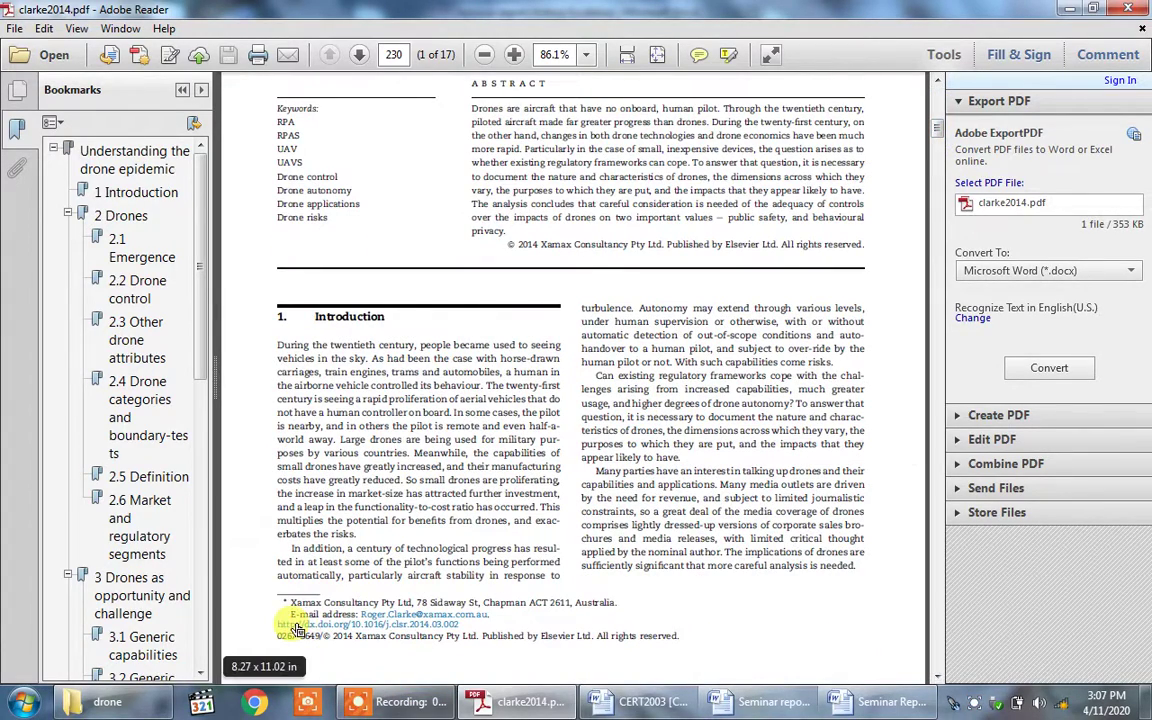
drag(276, 623, 459, 624)
key(ctrl+c)
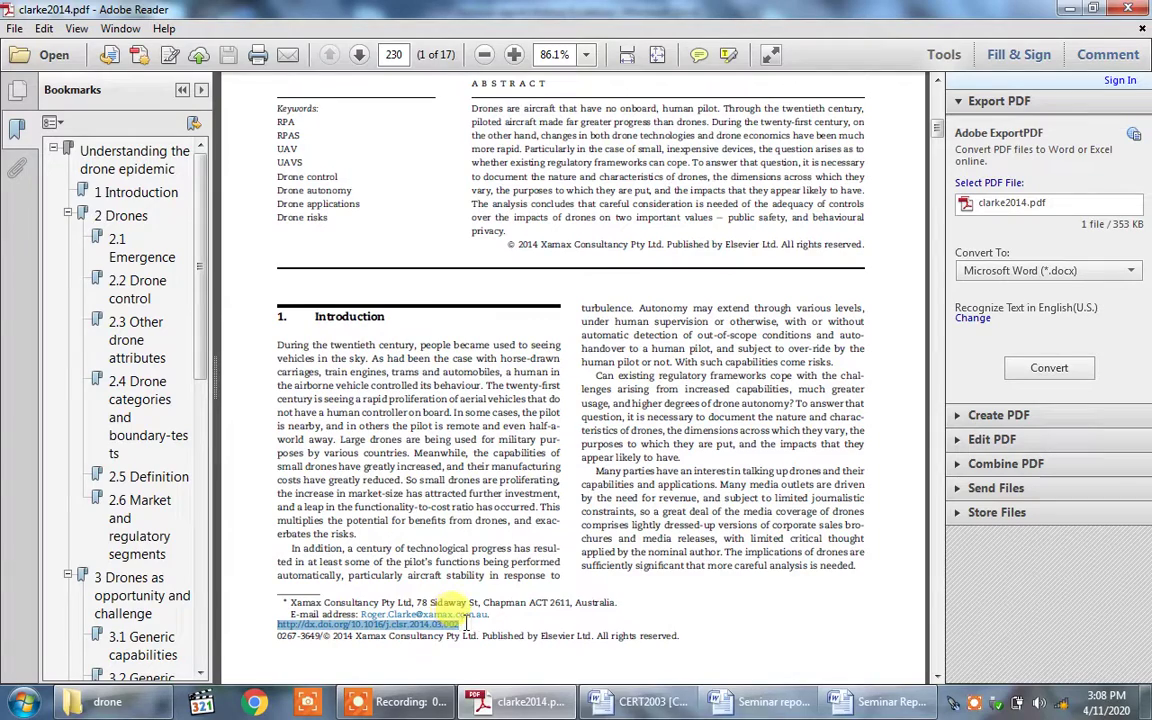
click(612, 700)
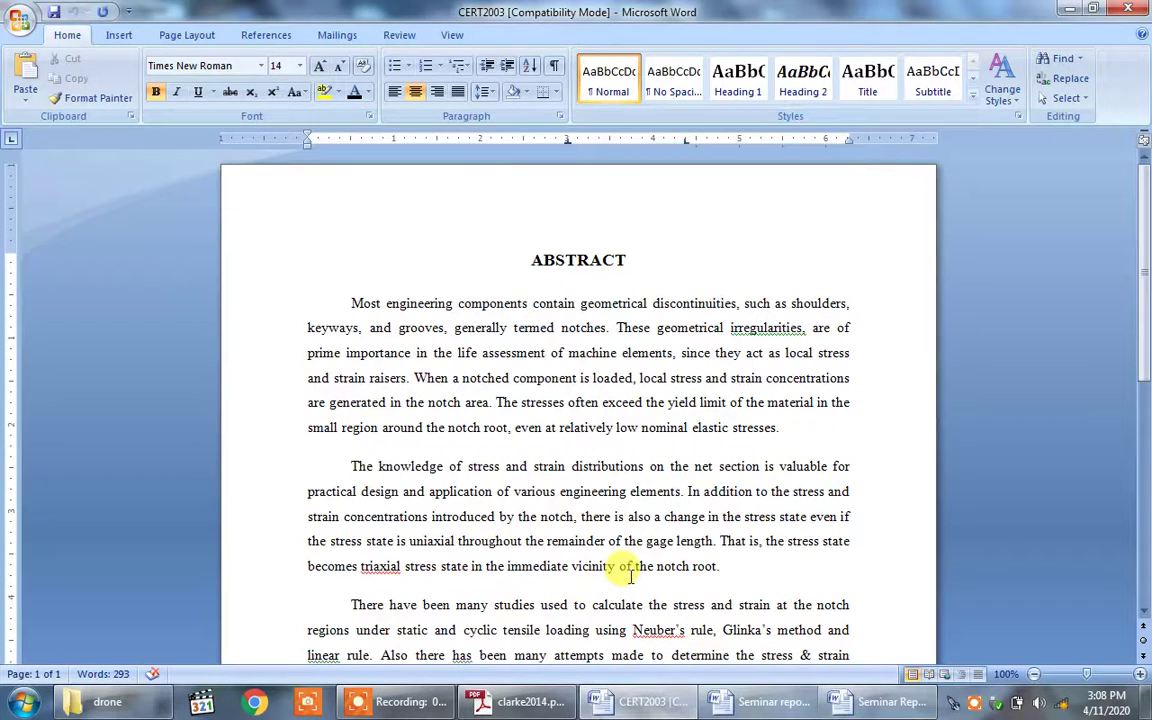
key(alt+Tab)
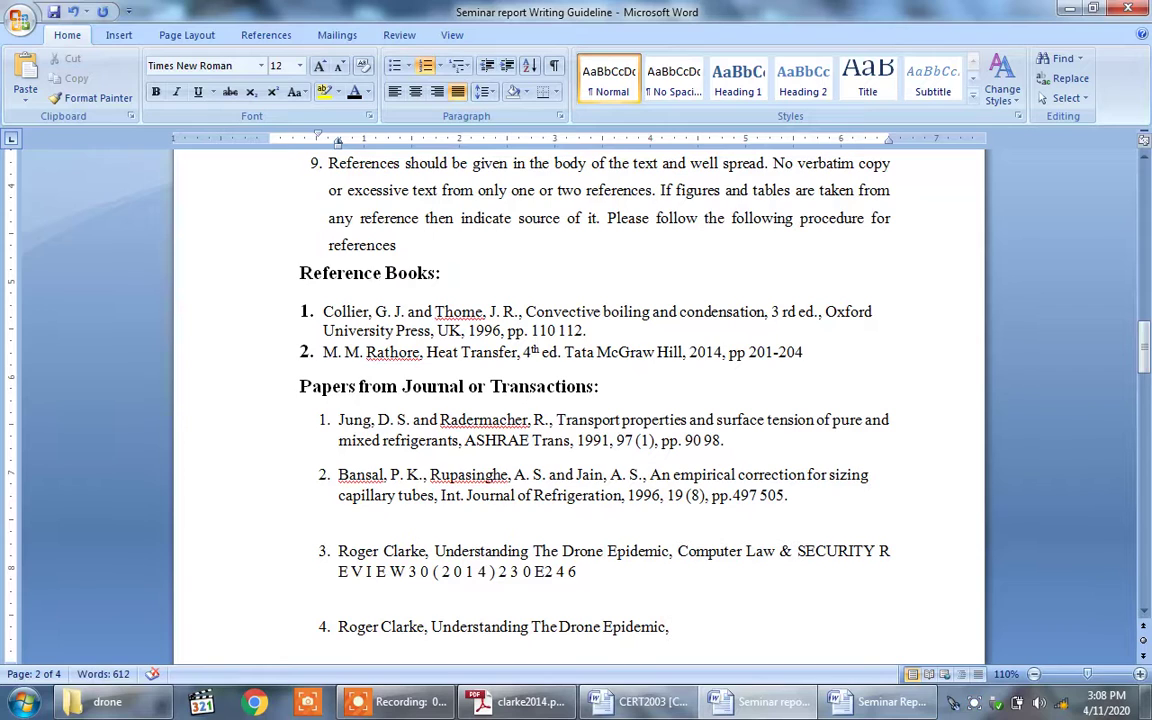
key(ctrl+v)
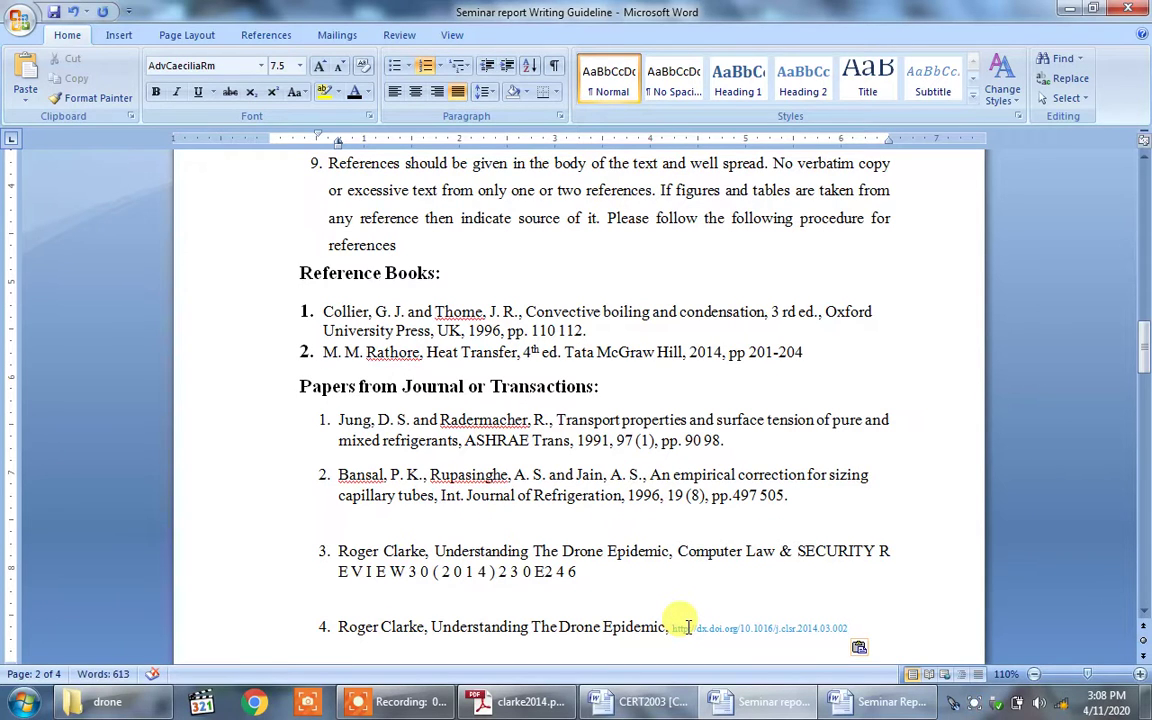
drag(849, 627, 605, 627)
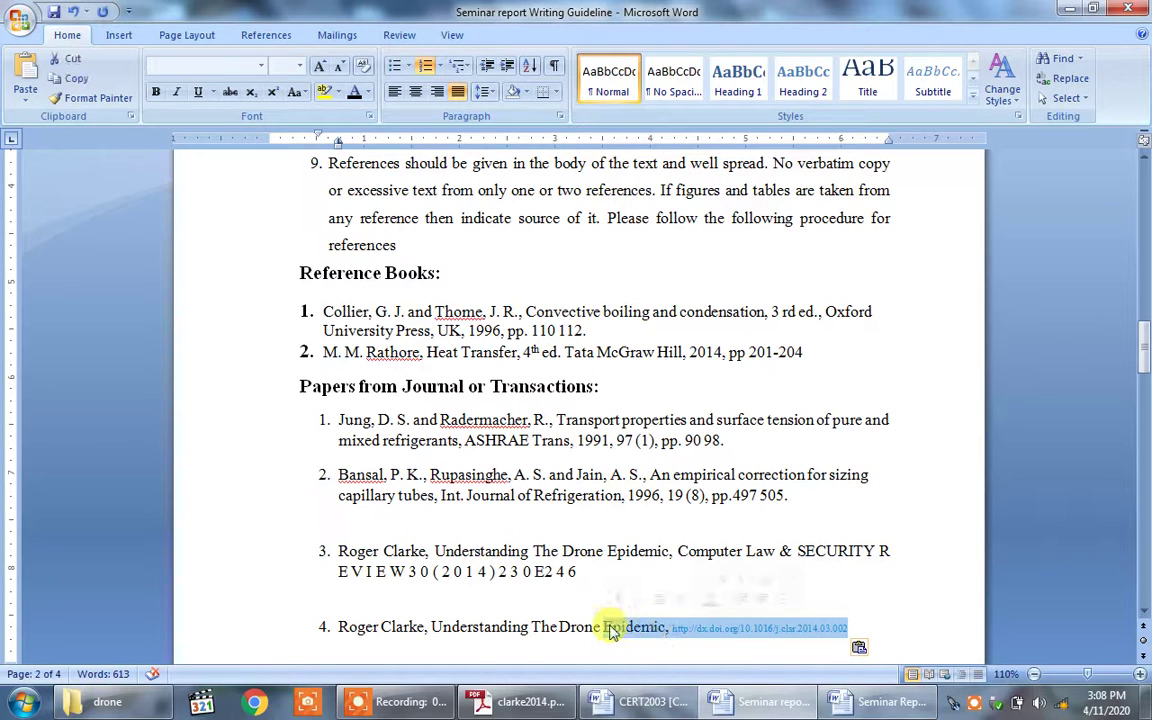
click(260, 66)
click(240, 167)
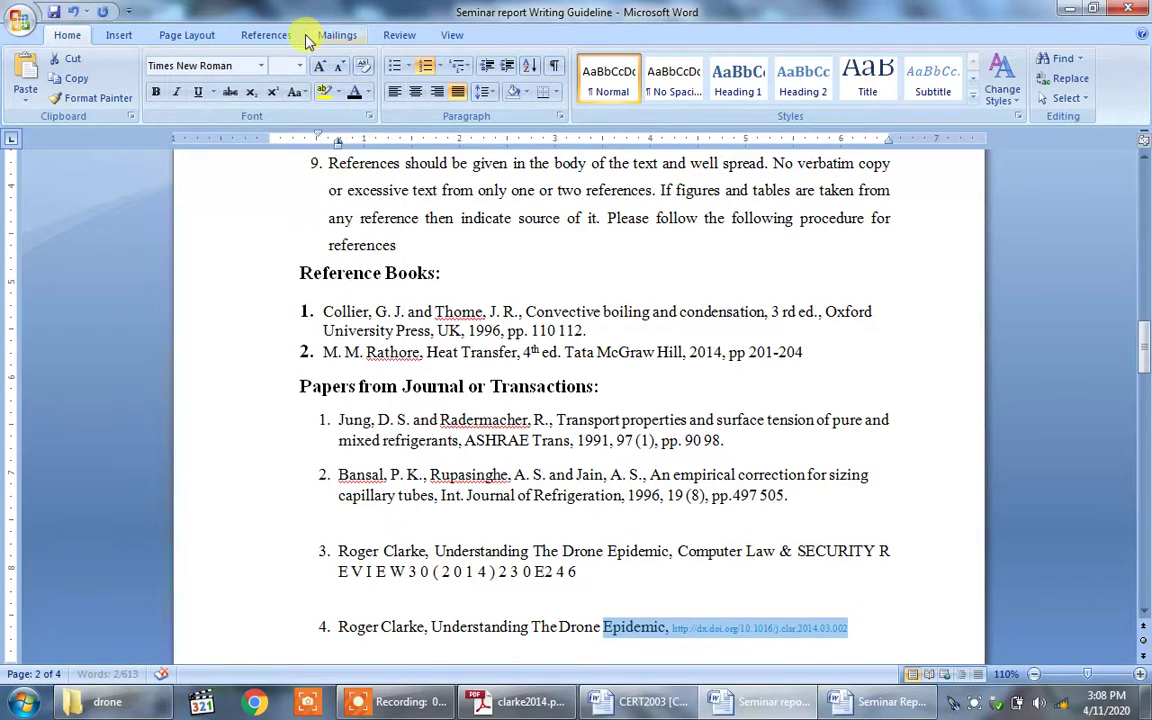
click(300, 66)
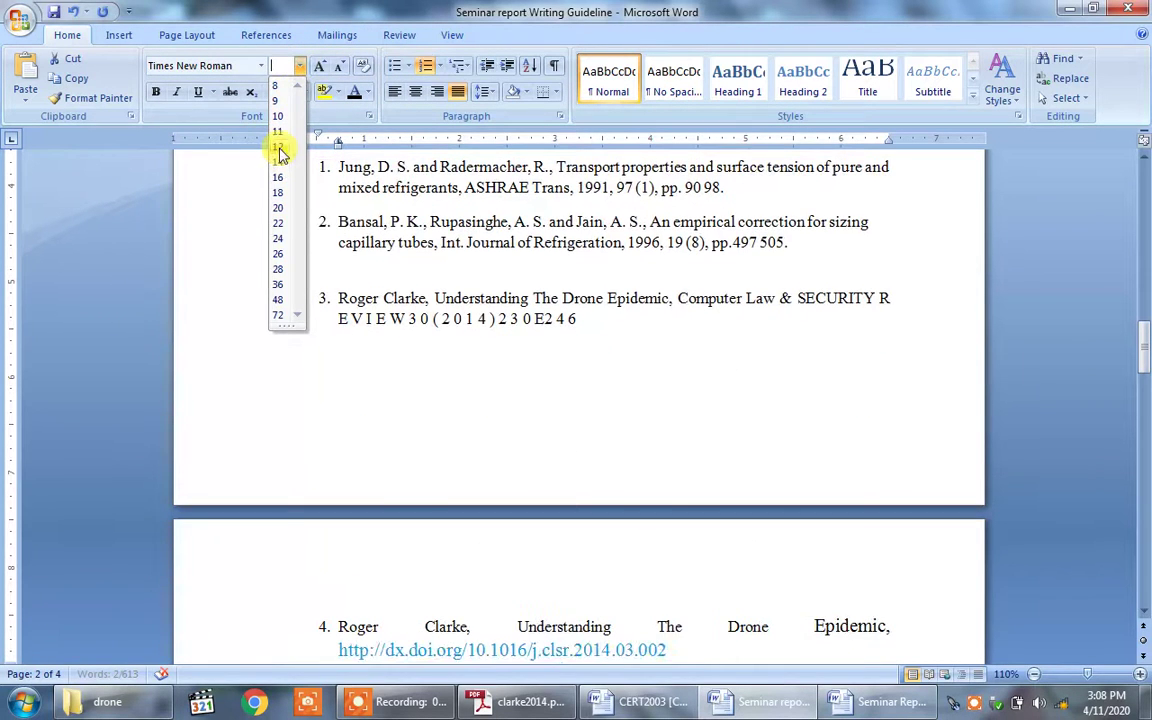
click(279, 147)
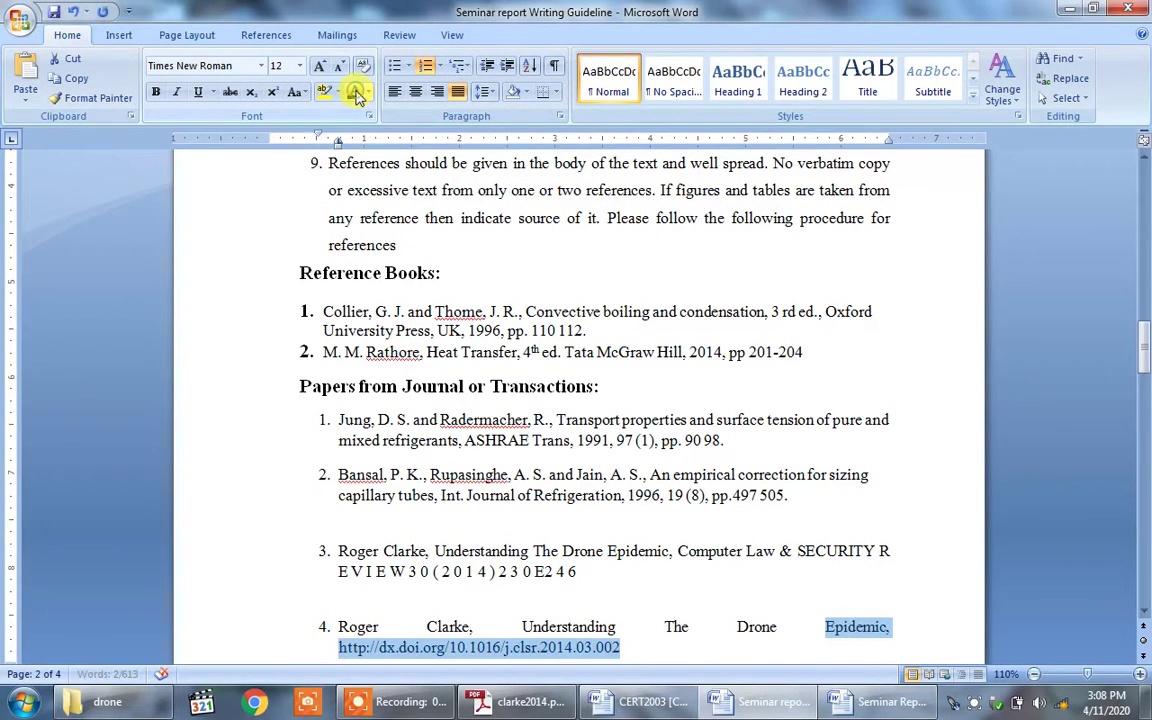
click(712, 638)
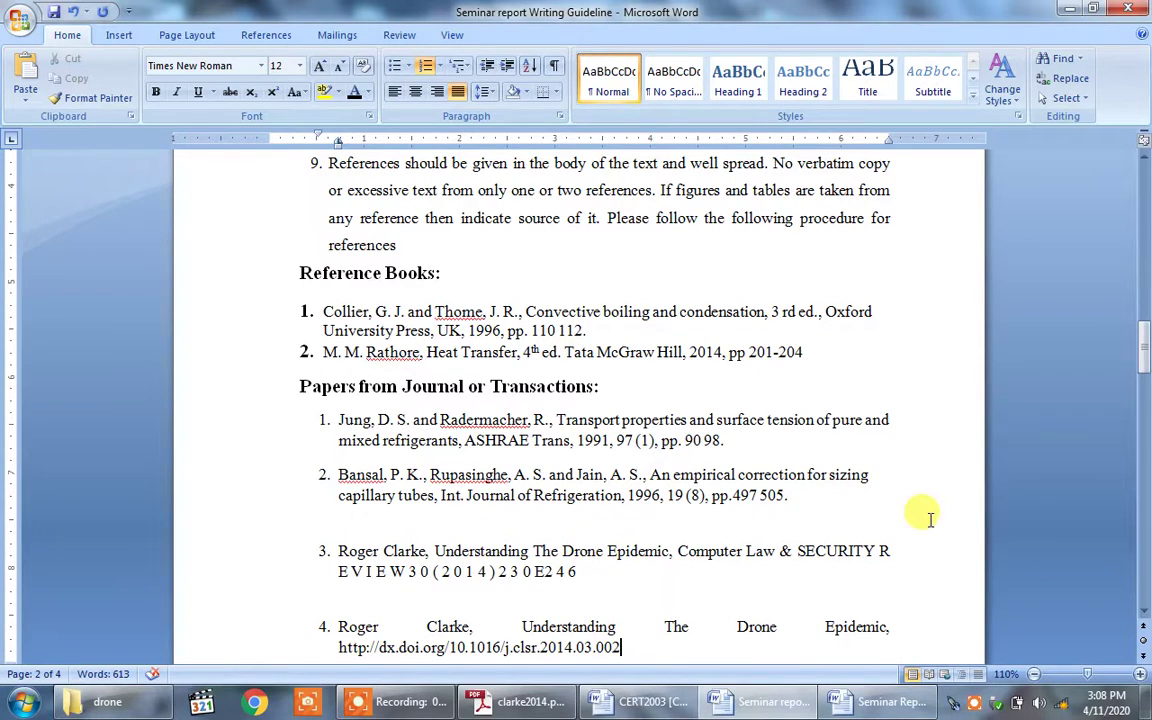
Step: Scroll to the page 3 contents list and start a new line after 'References'
drag(1142, 348, 1143, 412)
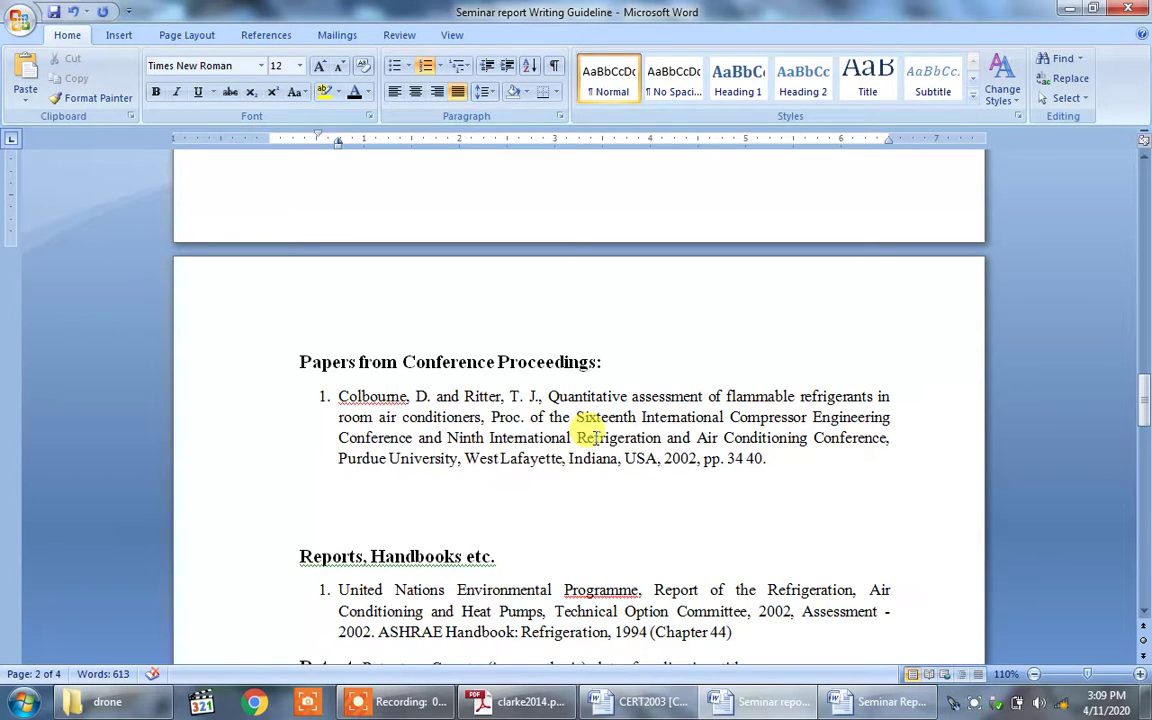
drag(1144, 400, 1146, 453)
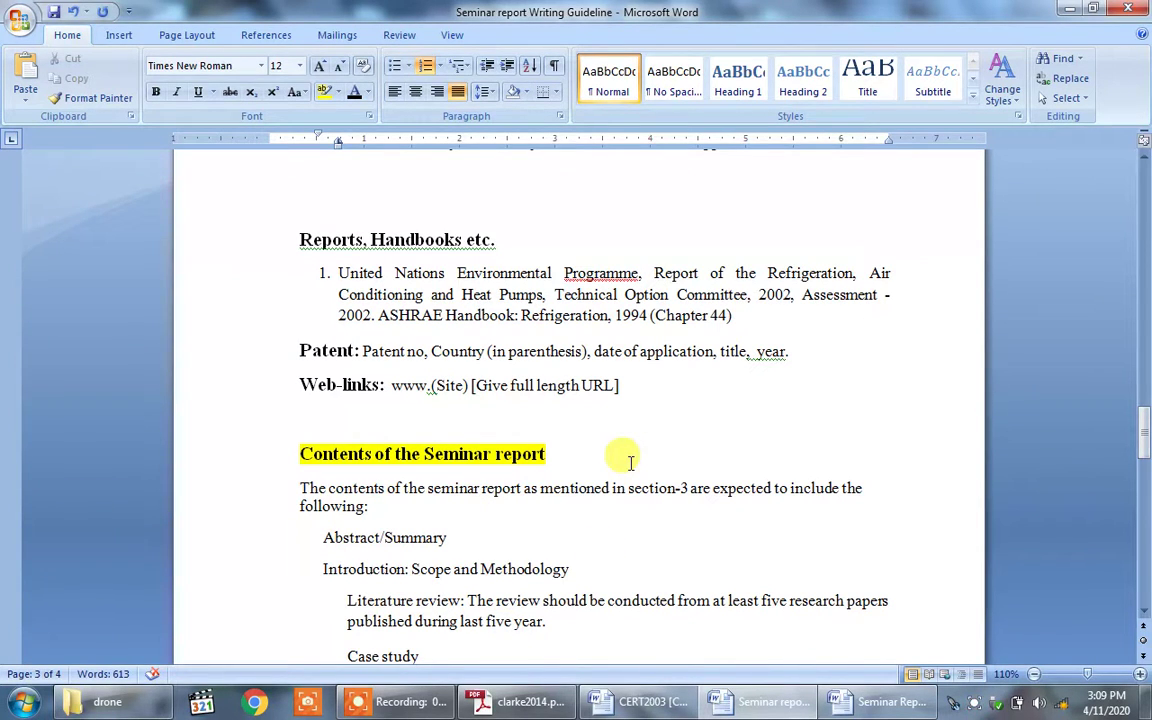
drag(1144, 436, 1144, 478)
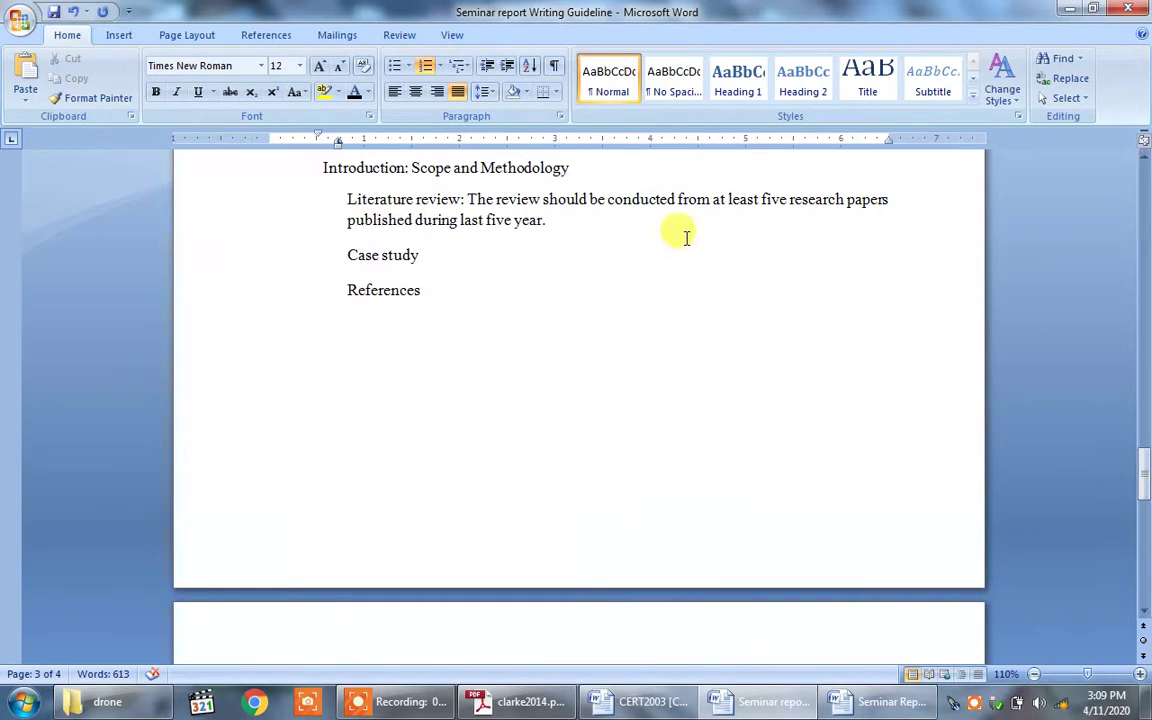
click(548, 298)
key(Return)
key(Return)
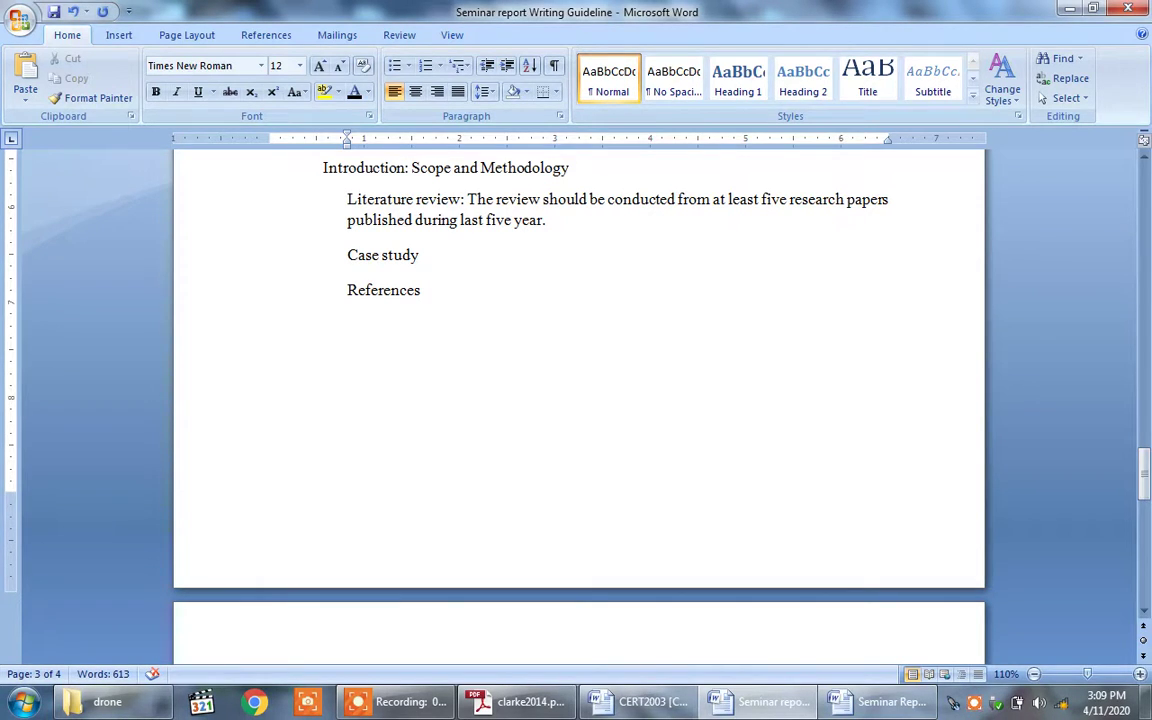
Step: Insert a new equation below References and begin it with 'a='
click(119, 35)
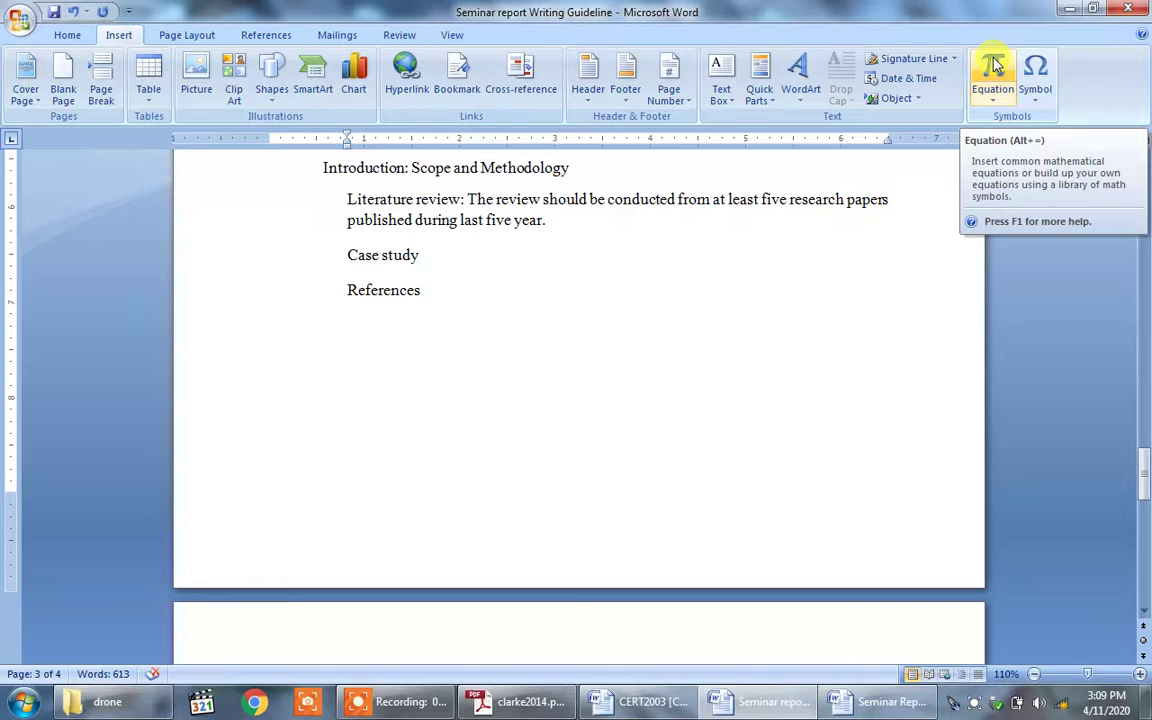
click(993, 65)
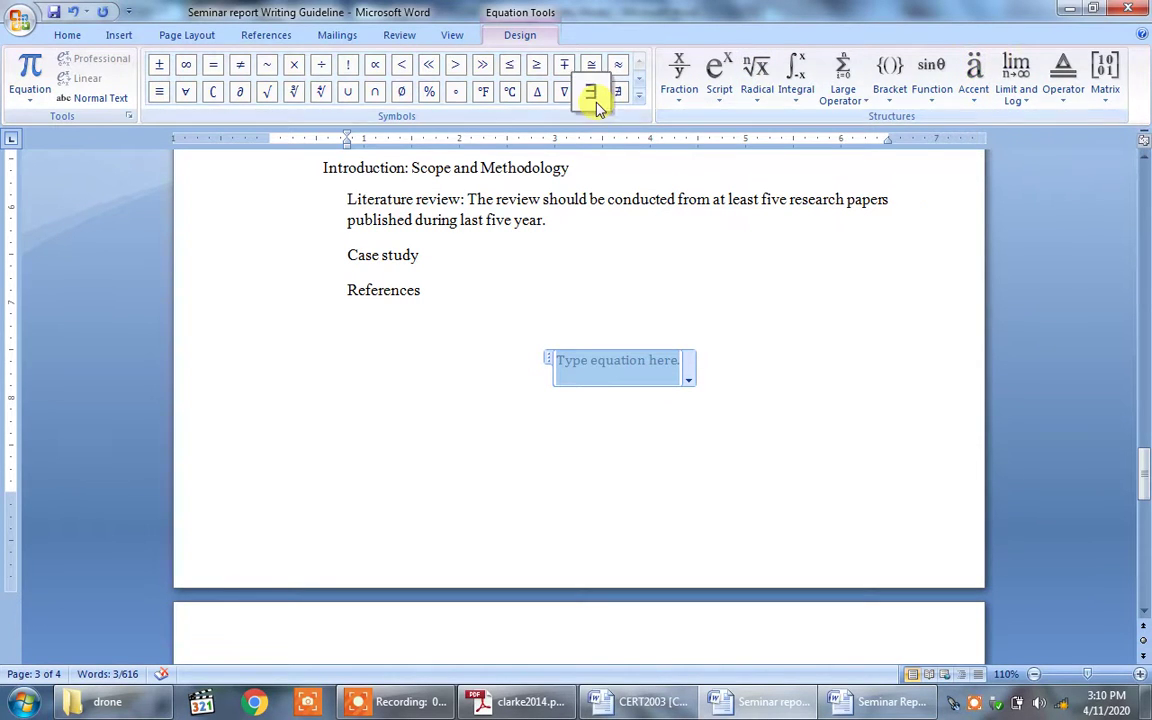
click(601, 374)
text(a=)
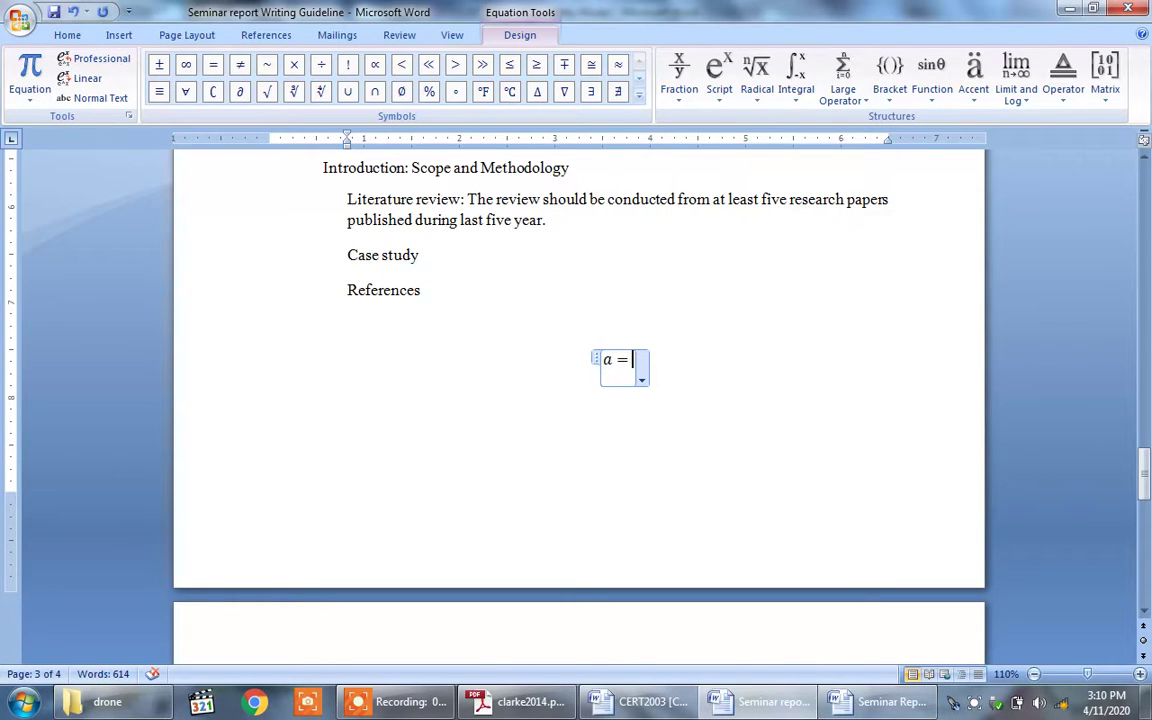
Step: Complete the equation as a = b² + c using a superscript, then add an empty line below
click(716, 80)
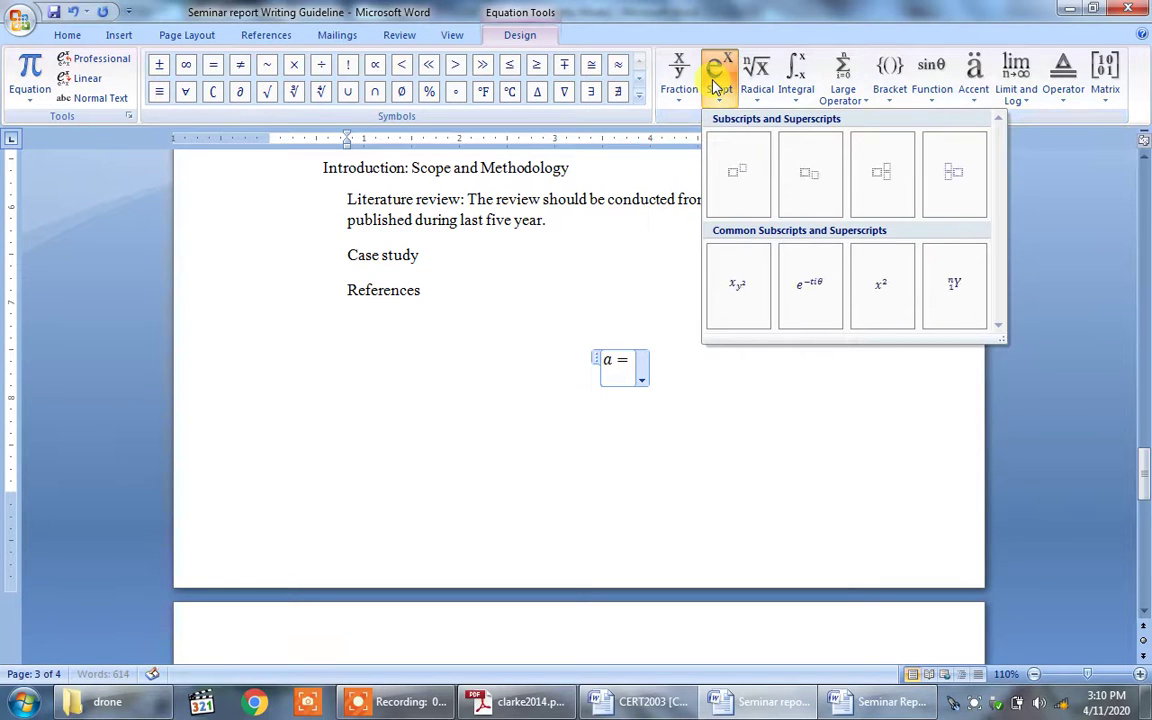
click(741, 177)
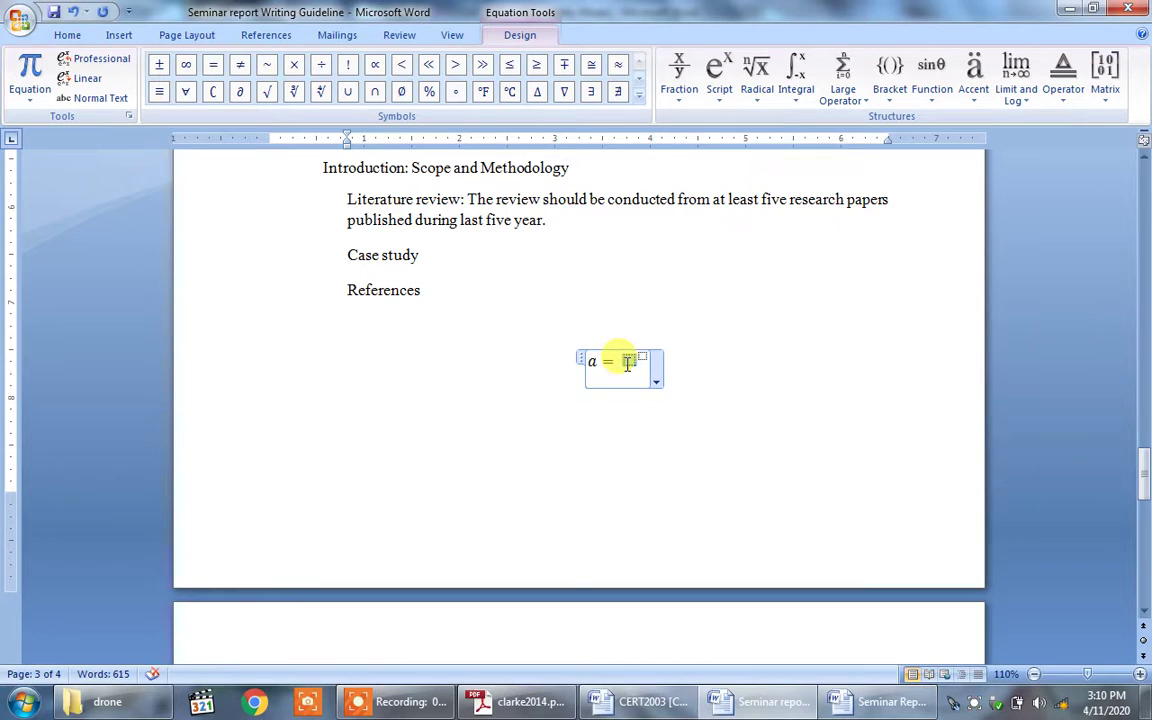
text(b)
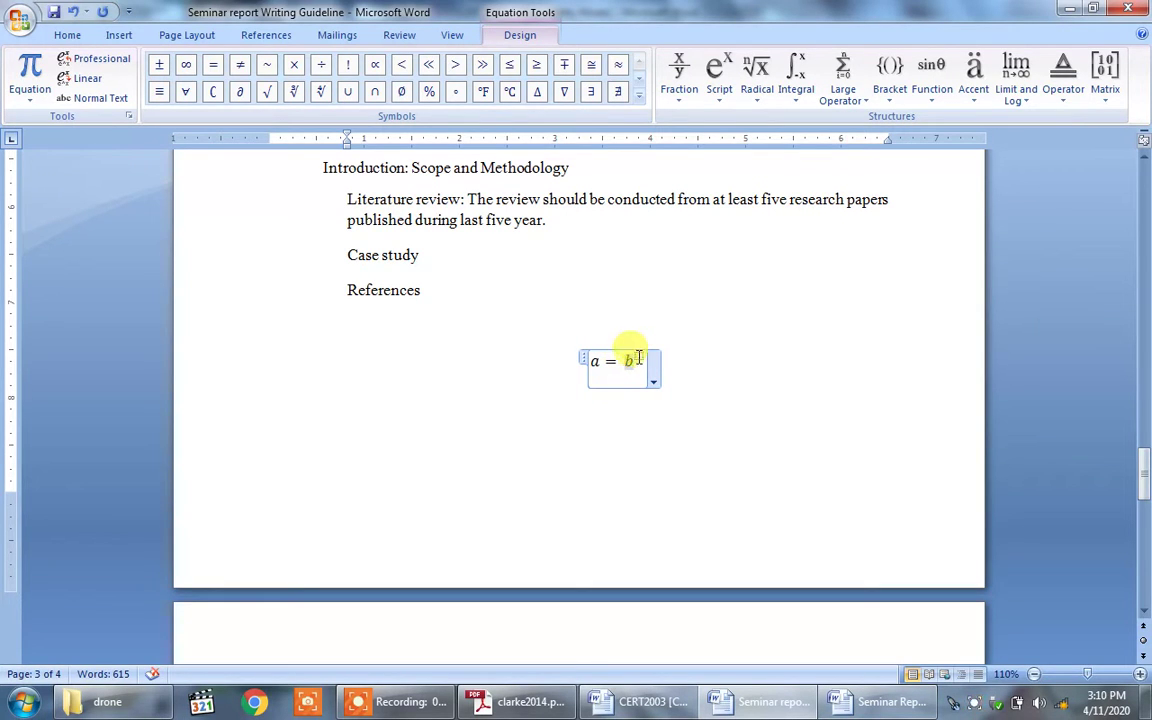
click(639, 357)
text(2)
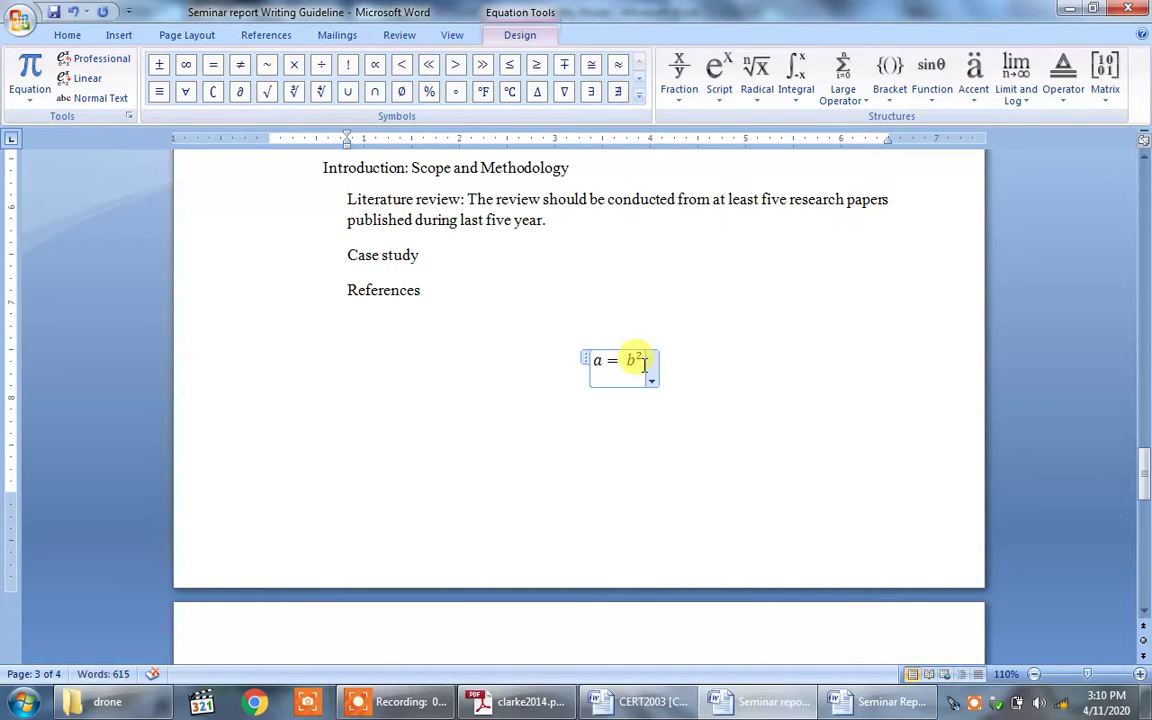
key(Right)
text(+ c)
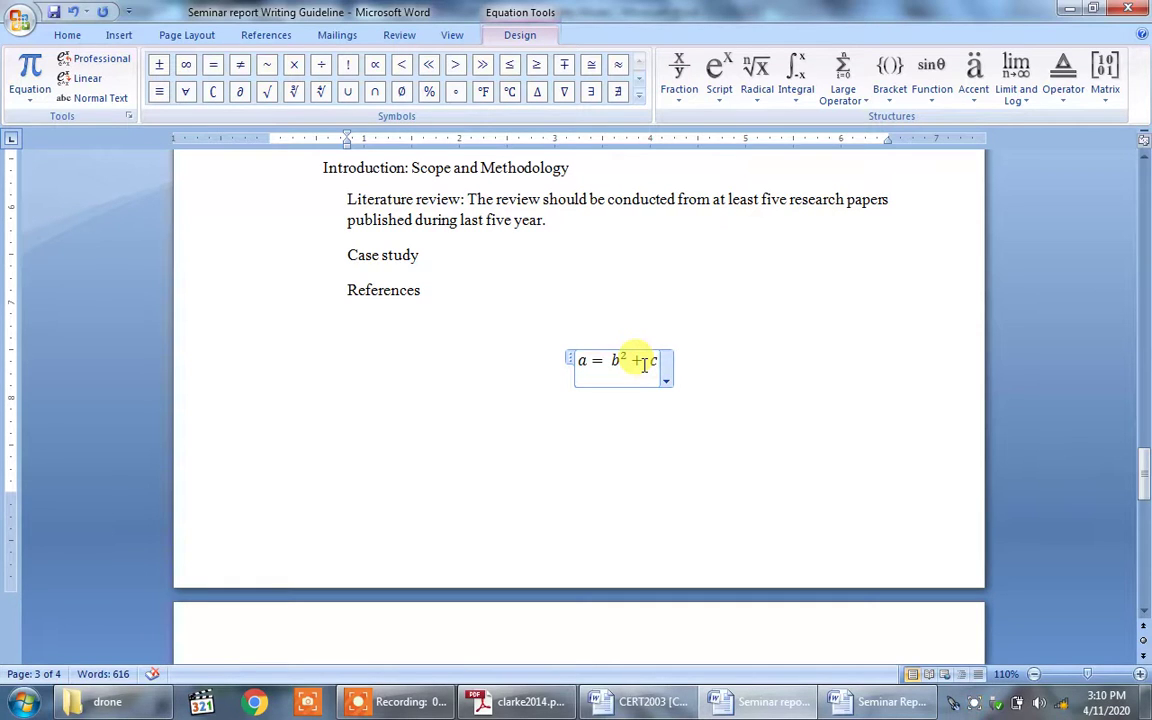
click(753, 373)
key(Return)
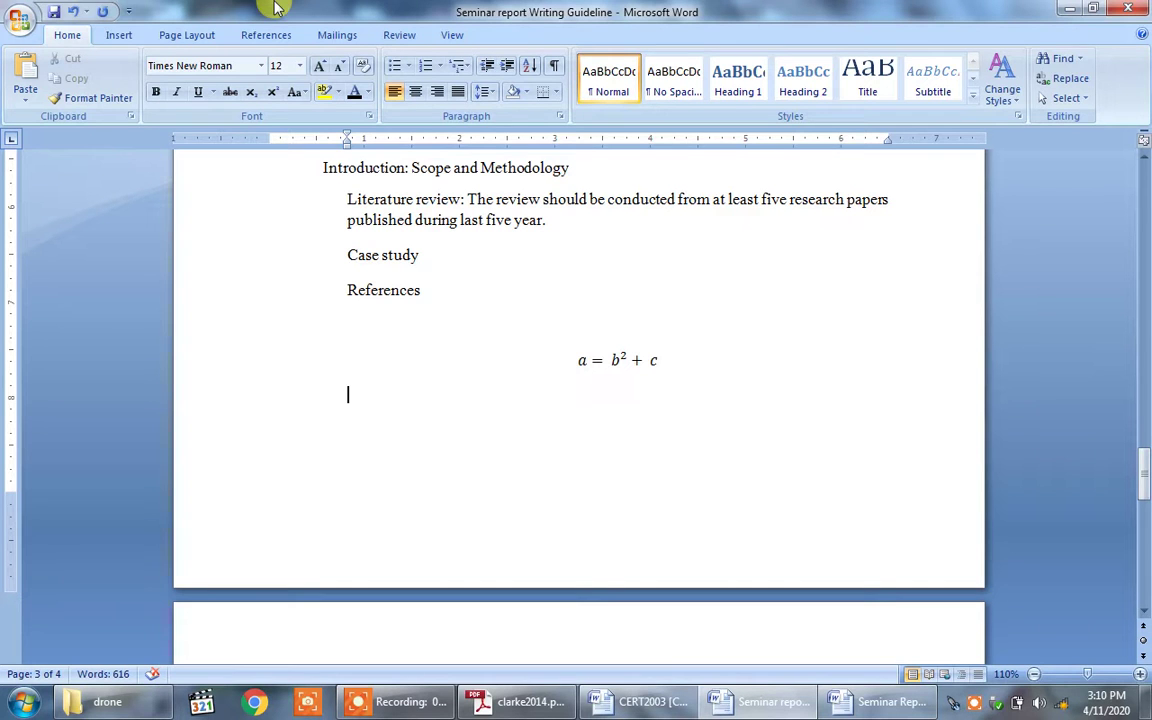
click(121, 36)
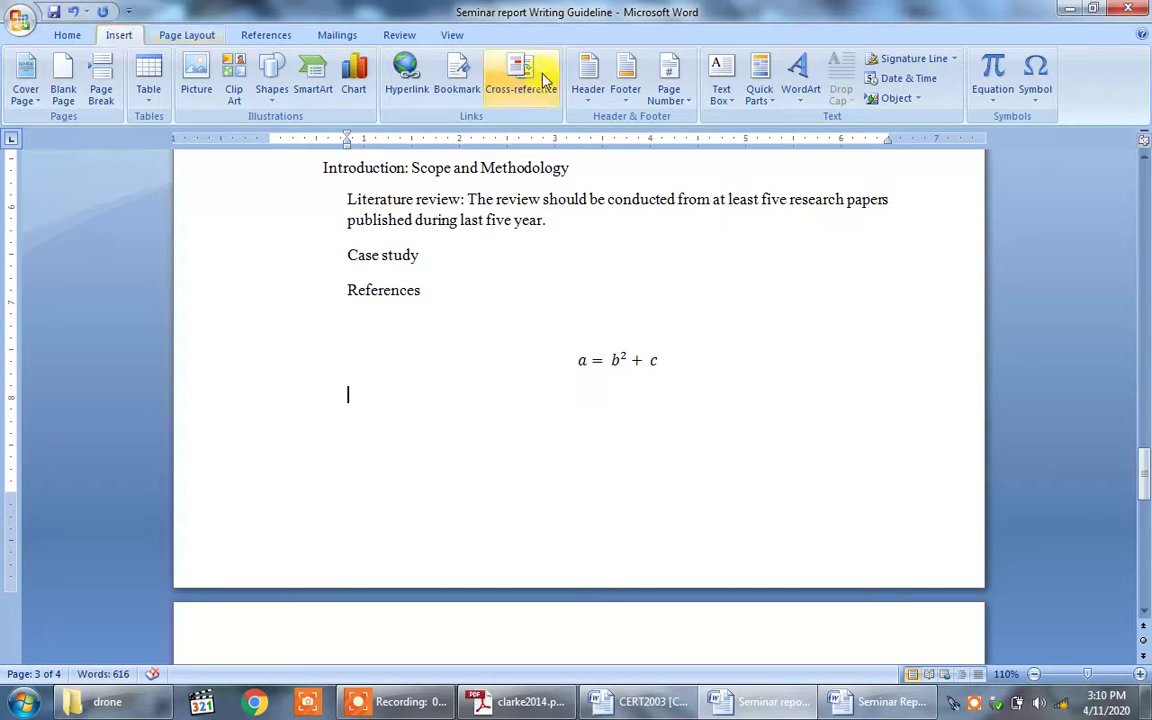
Step: Insert a second equation 'x =' with an integral from 10 to 100
click(993, 80)
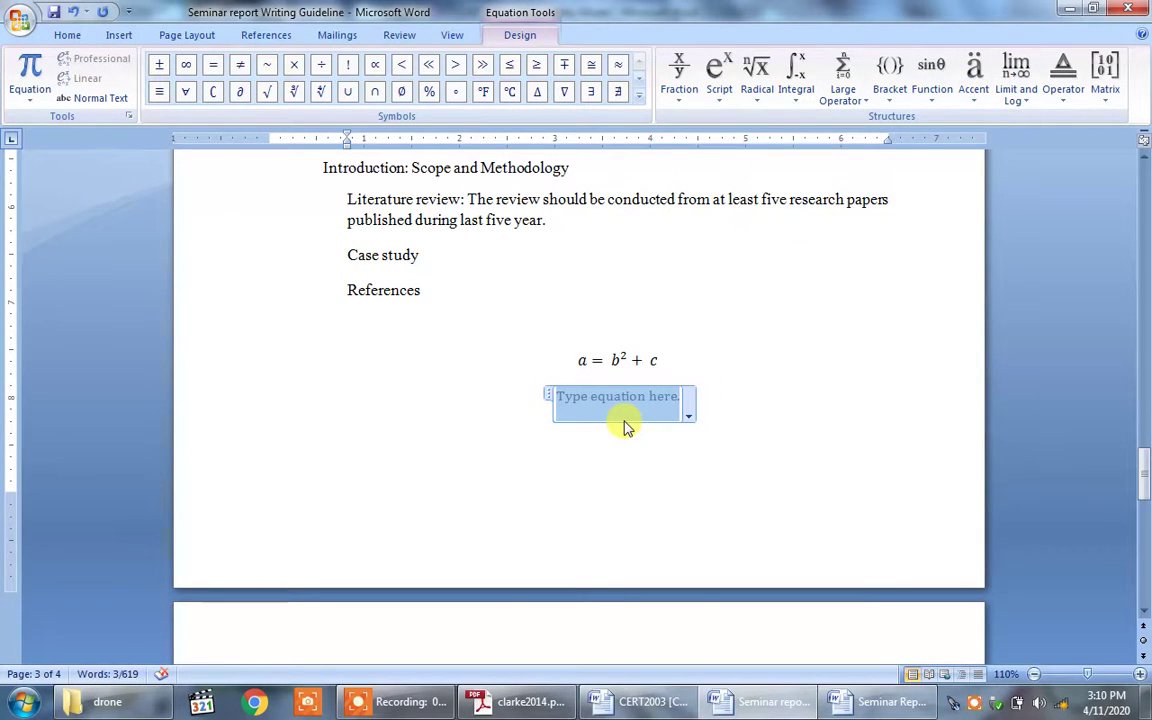
text(x )
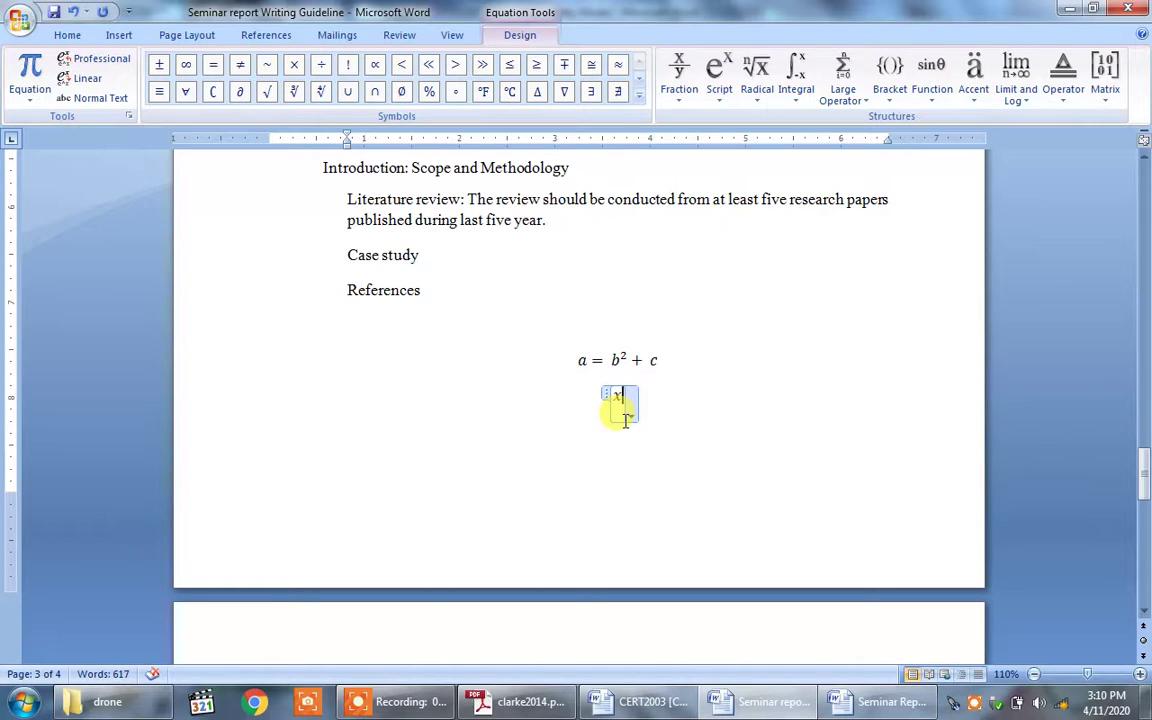
text(=)
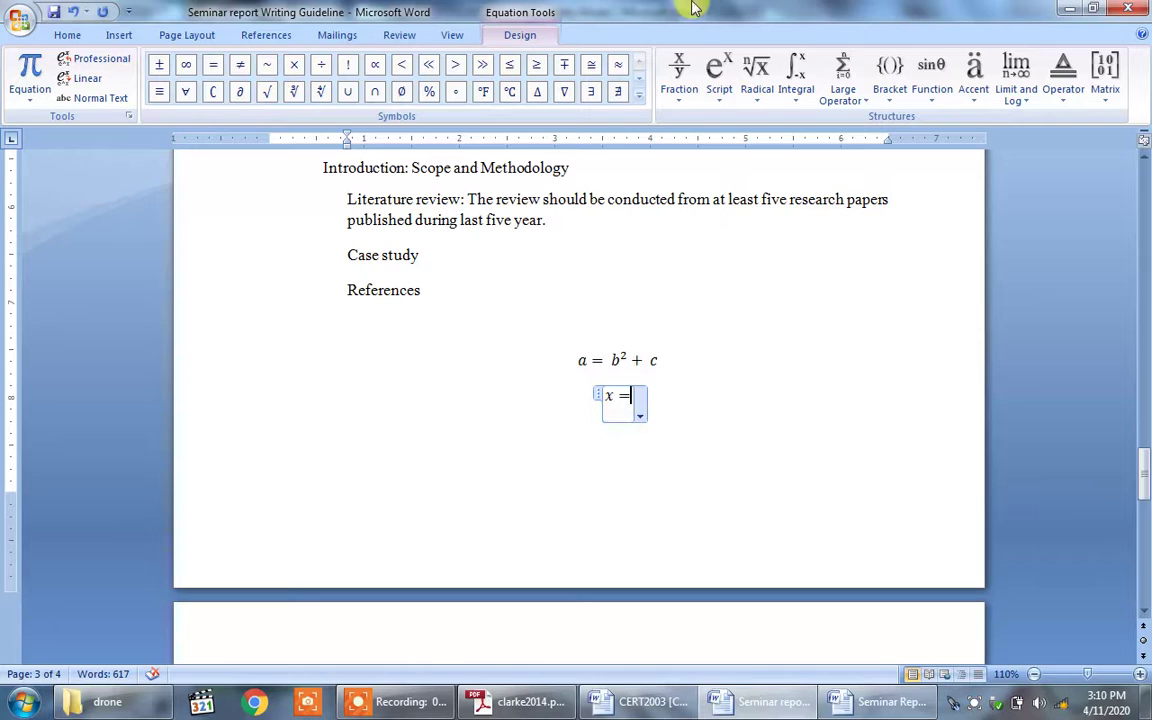
click(795, 80)
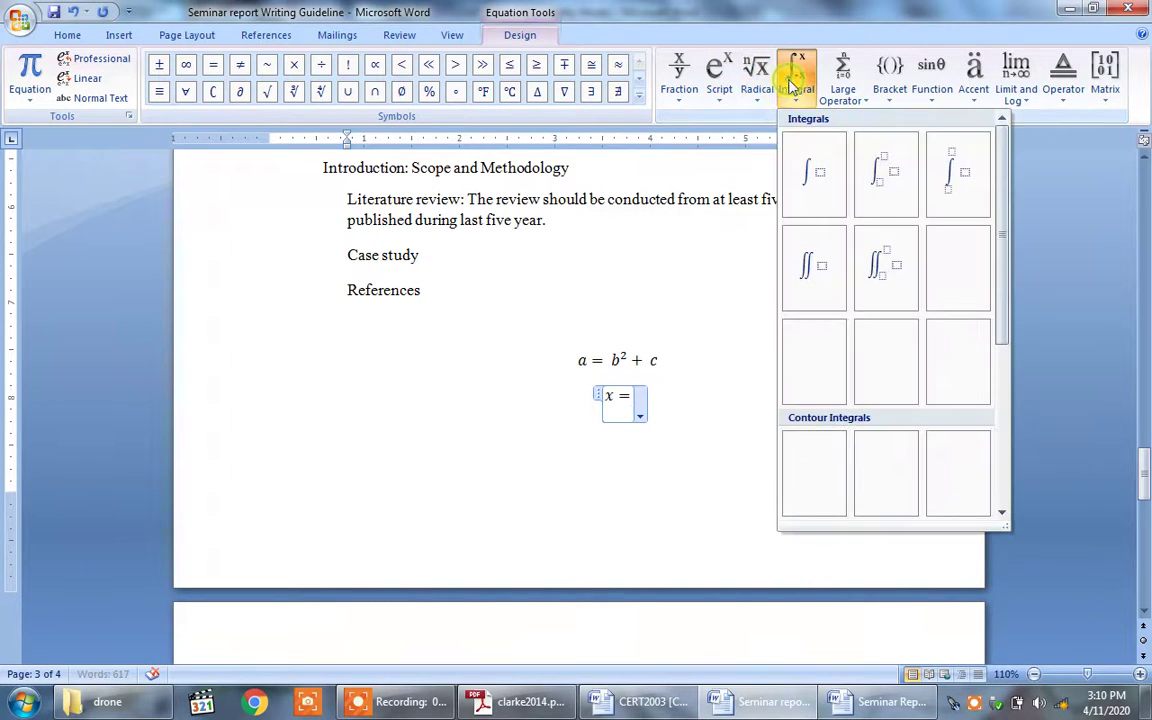
click(872, 195)
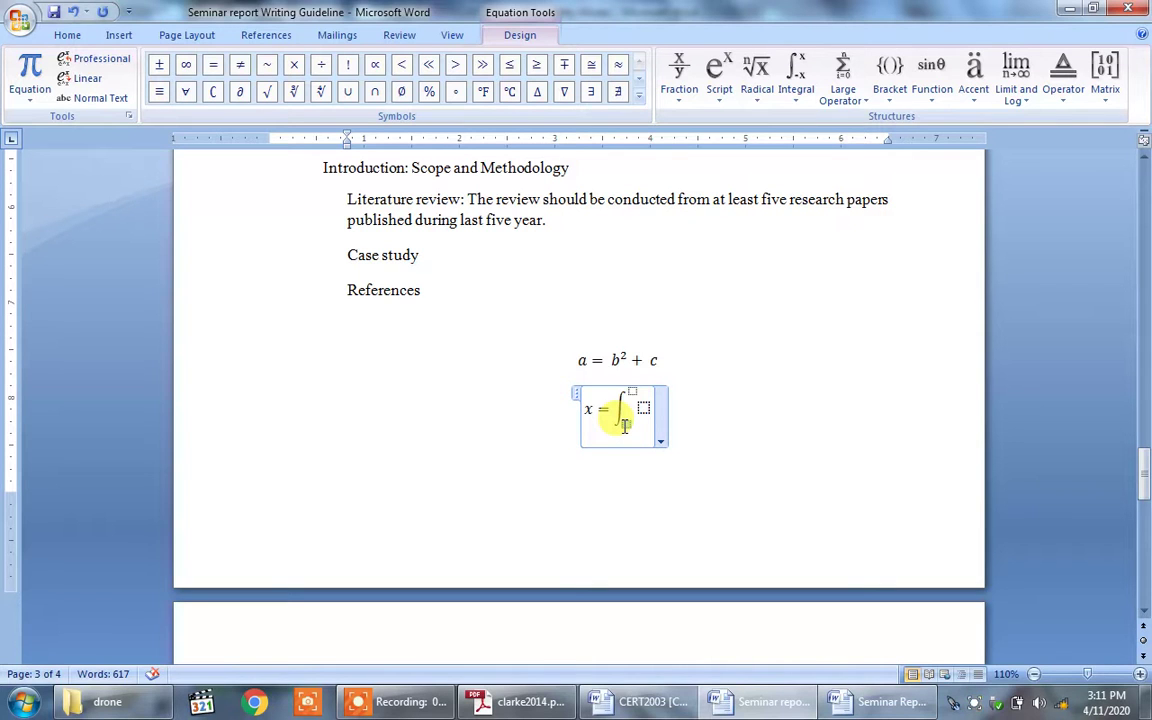
click(624, 425)
text(10)
click(633, 388)
text(100)
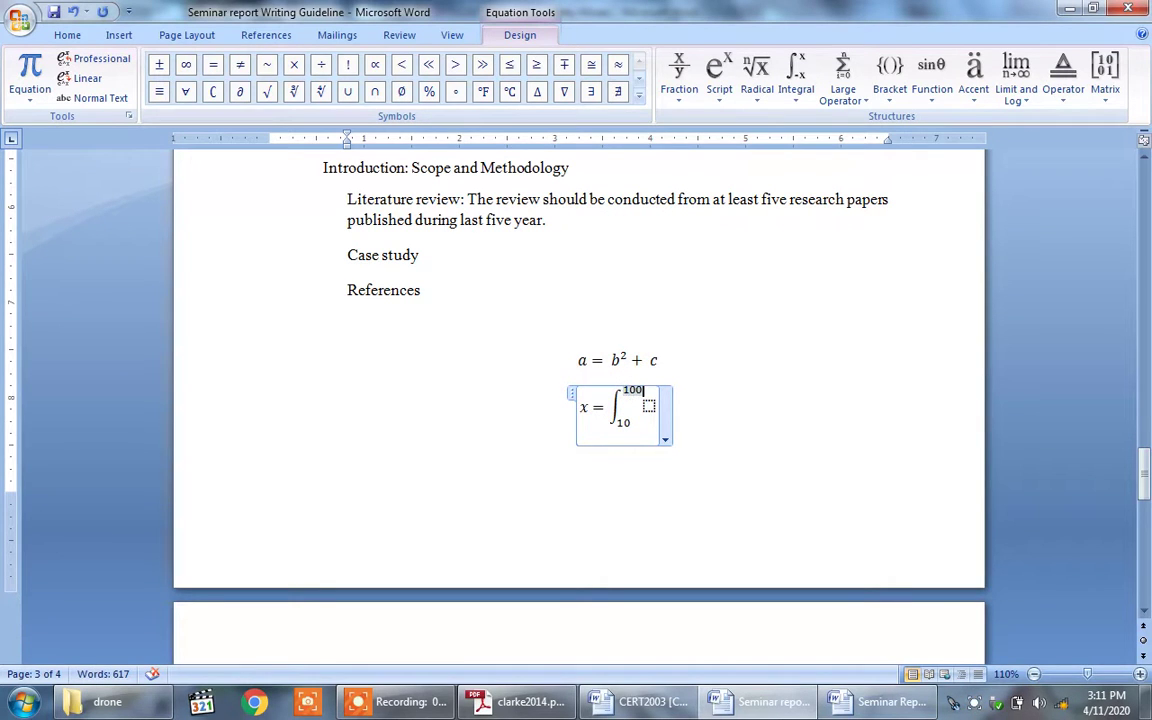
Step: Fill the integrand with the stacked fraction dt/t and finish the equation
click(647, 408)
text(t)
key(BackSpace)
click(717, 80)
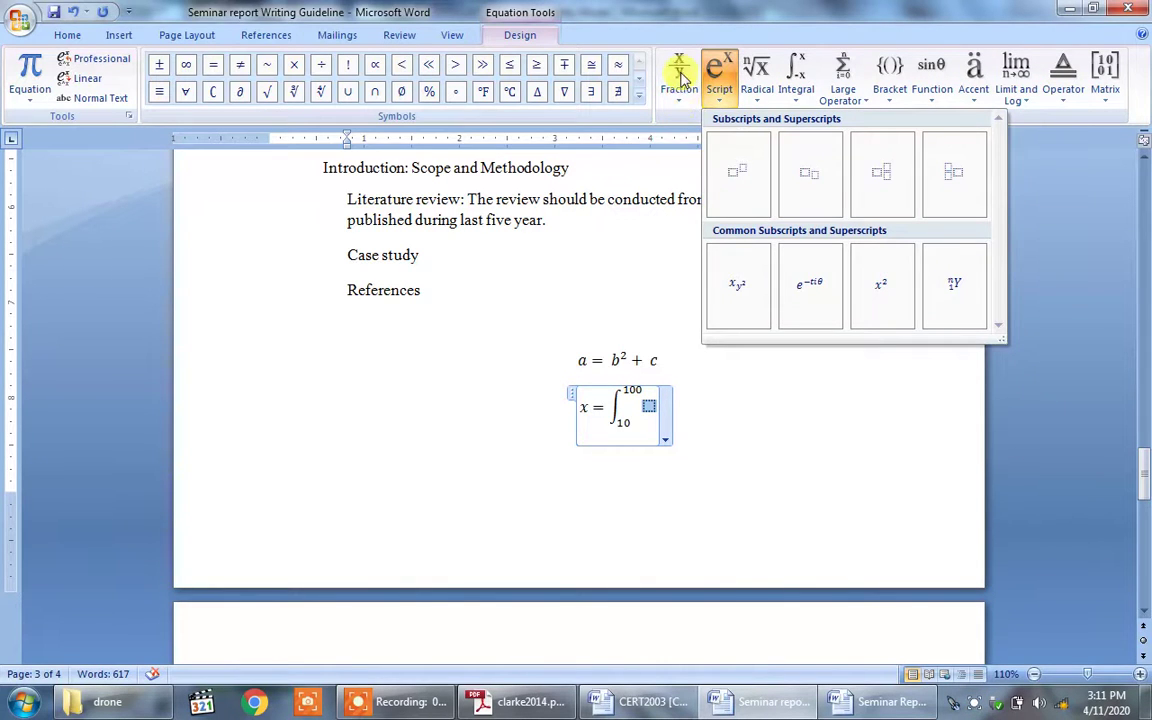
click(679, 78)
click(698, 200)
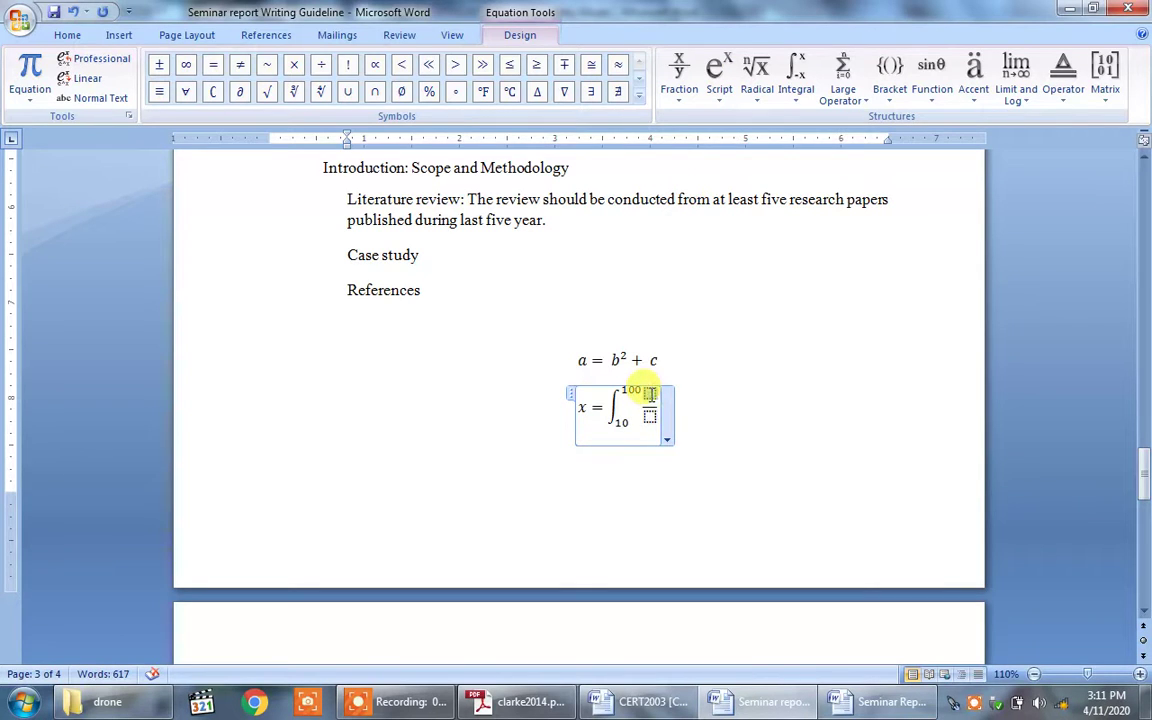
text(dt)
click(650, 418)
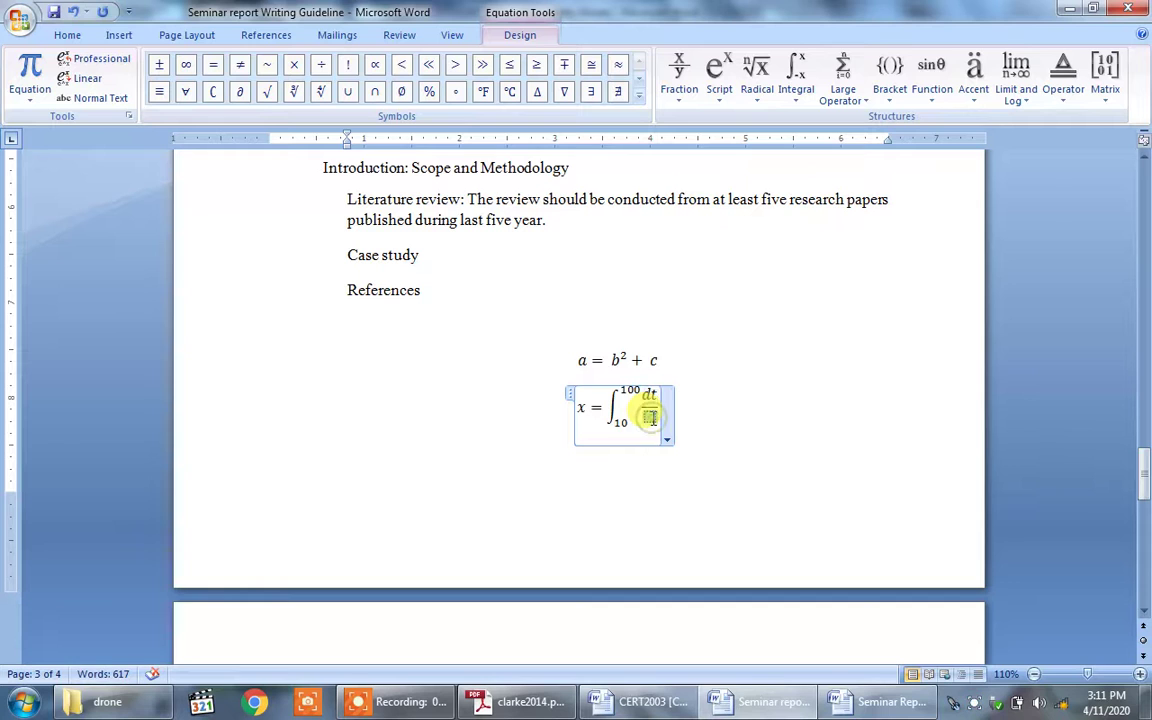
text(t)
click(697, 416)
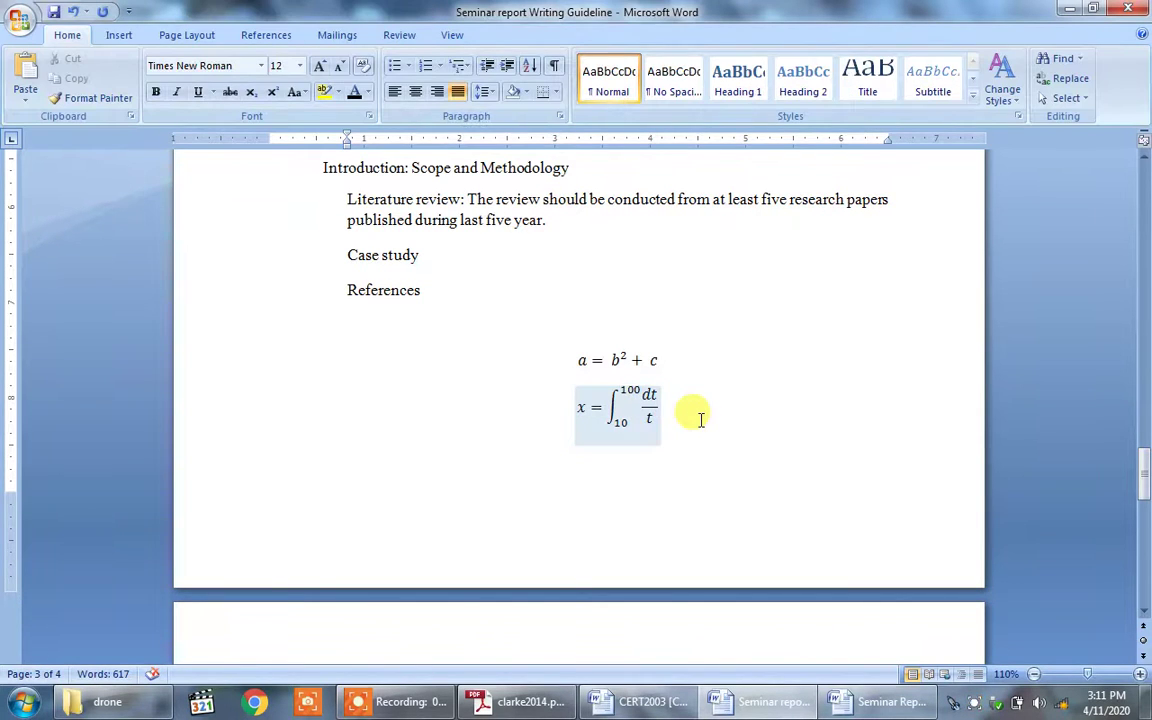
click(123, 35)
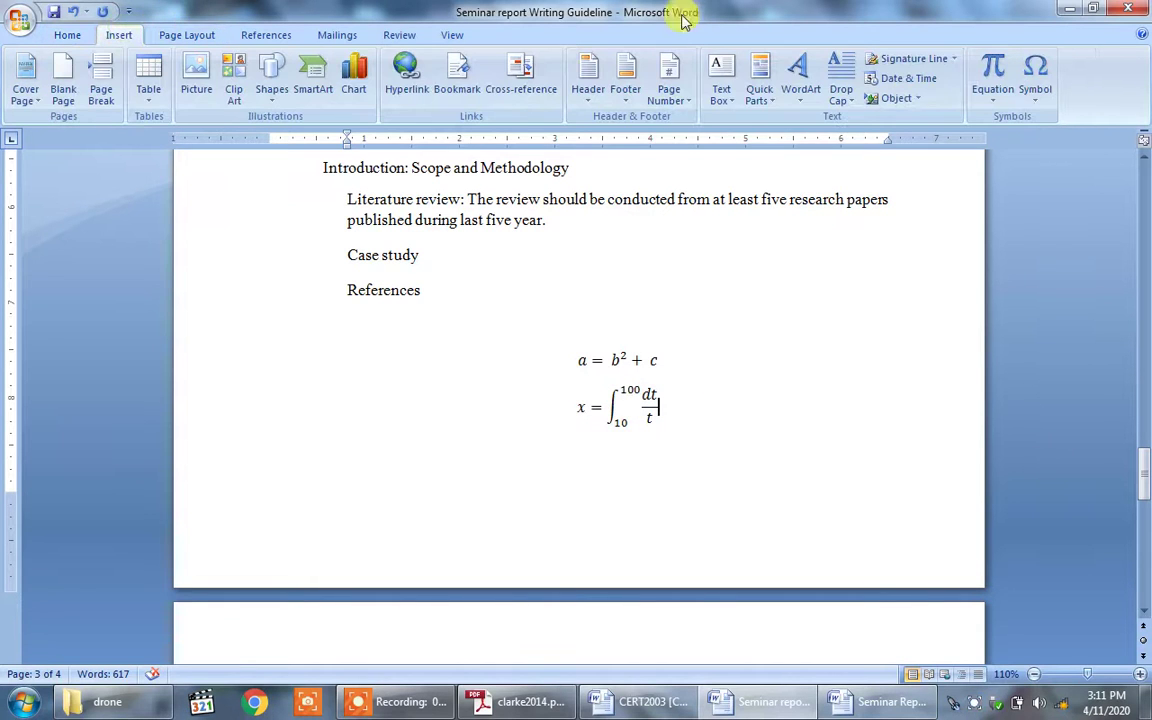
click(995, 72)
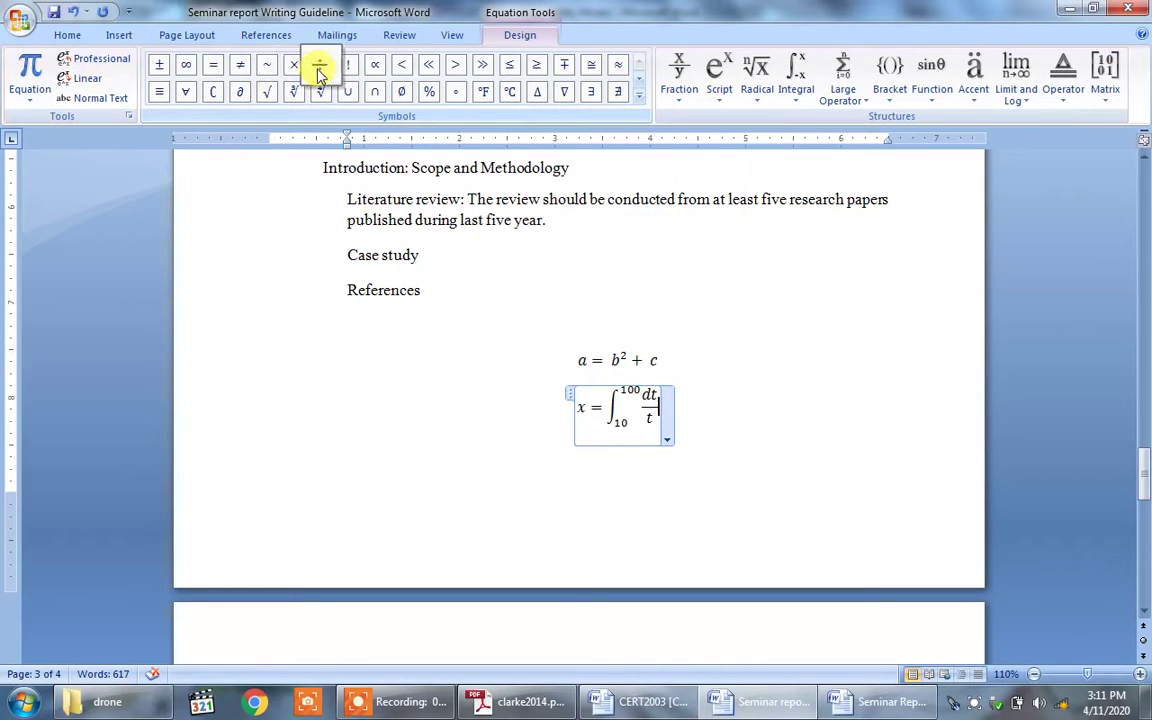
click(639, 94)
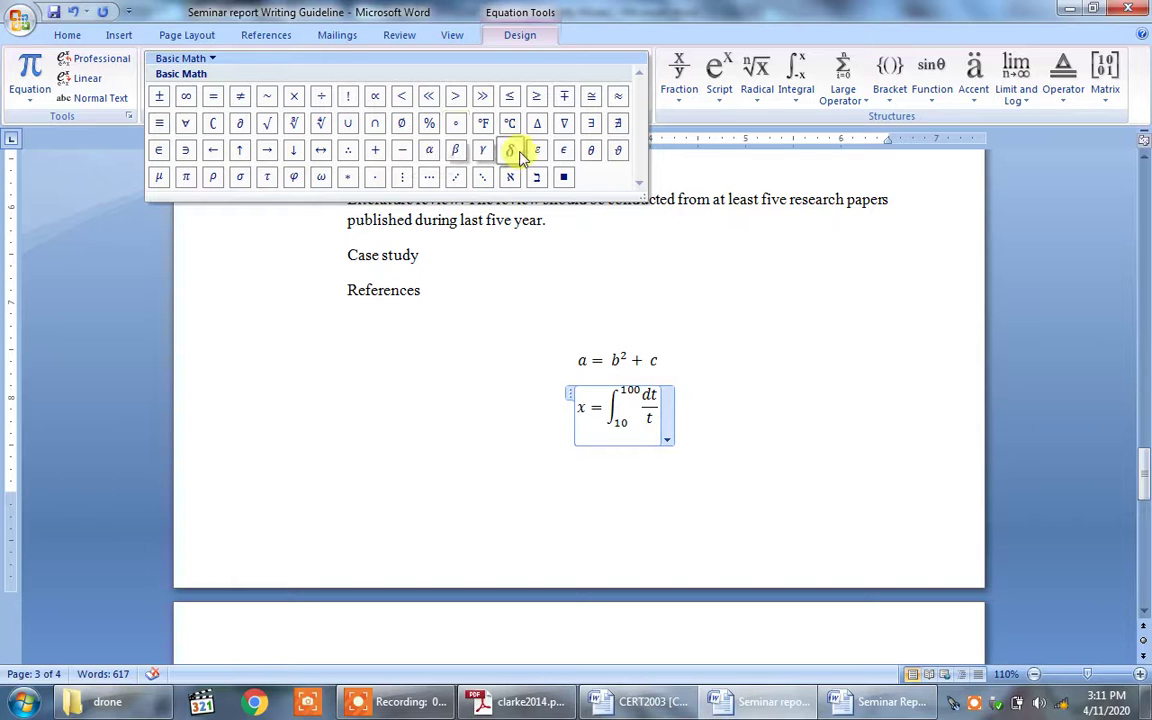
click(522, 342)
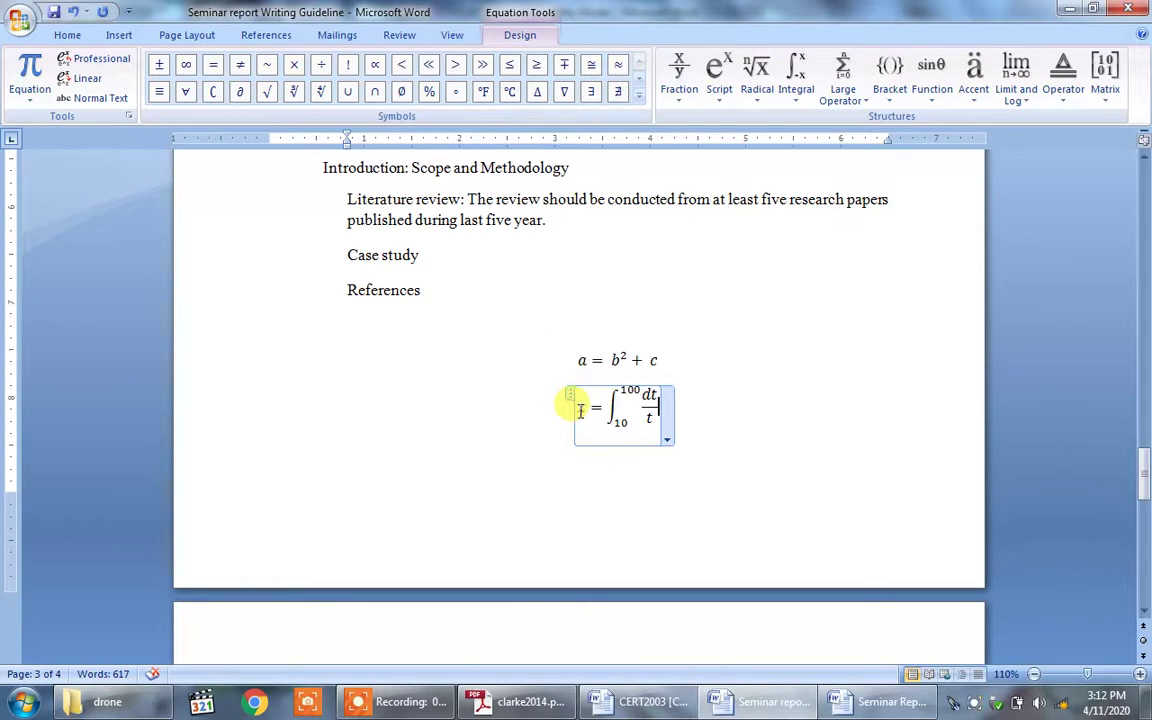
drag(648, 410, 567, 397)
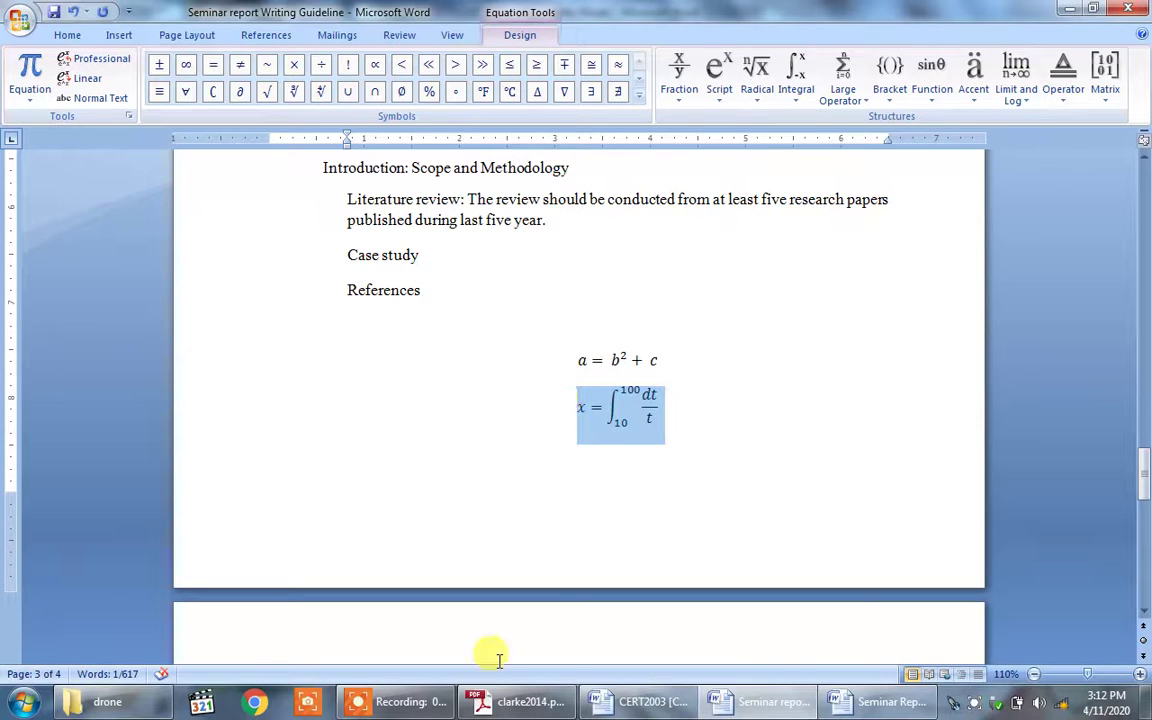
click(400, 701)
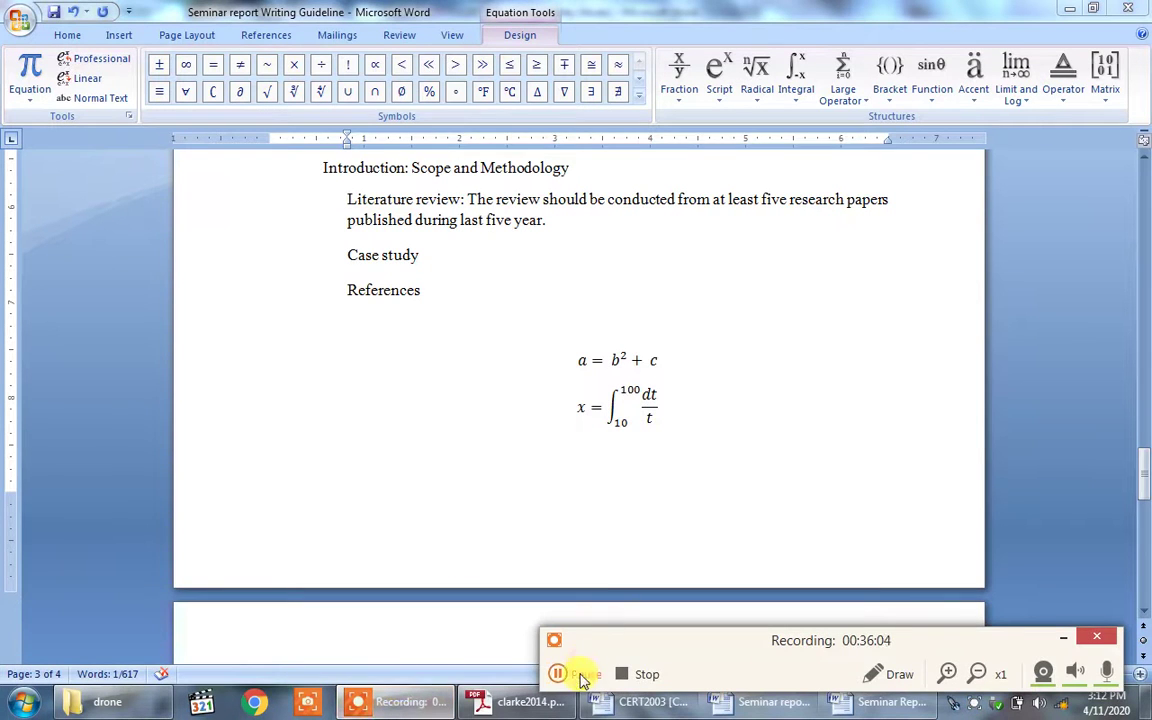